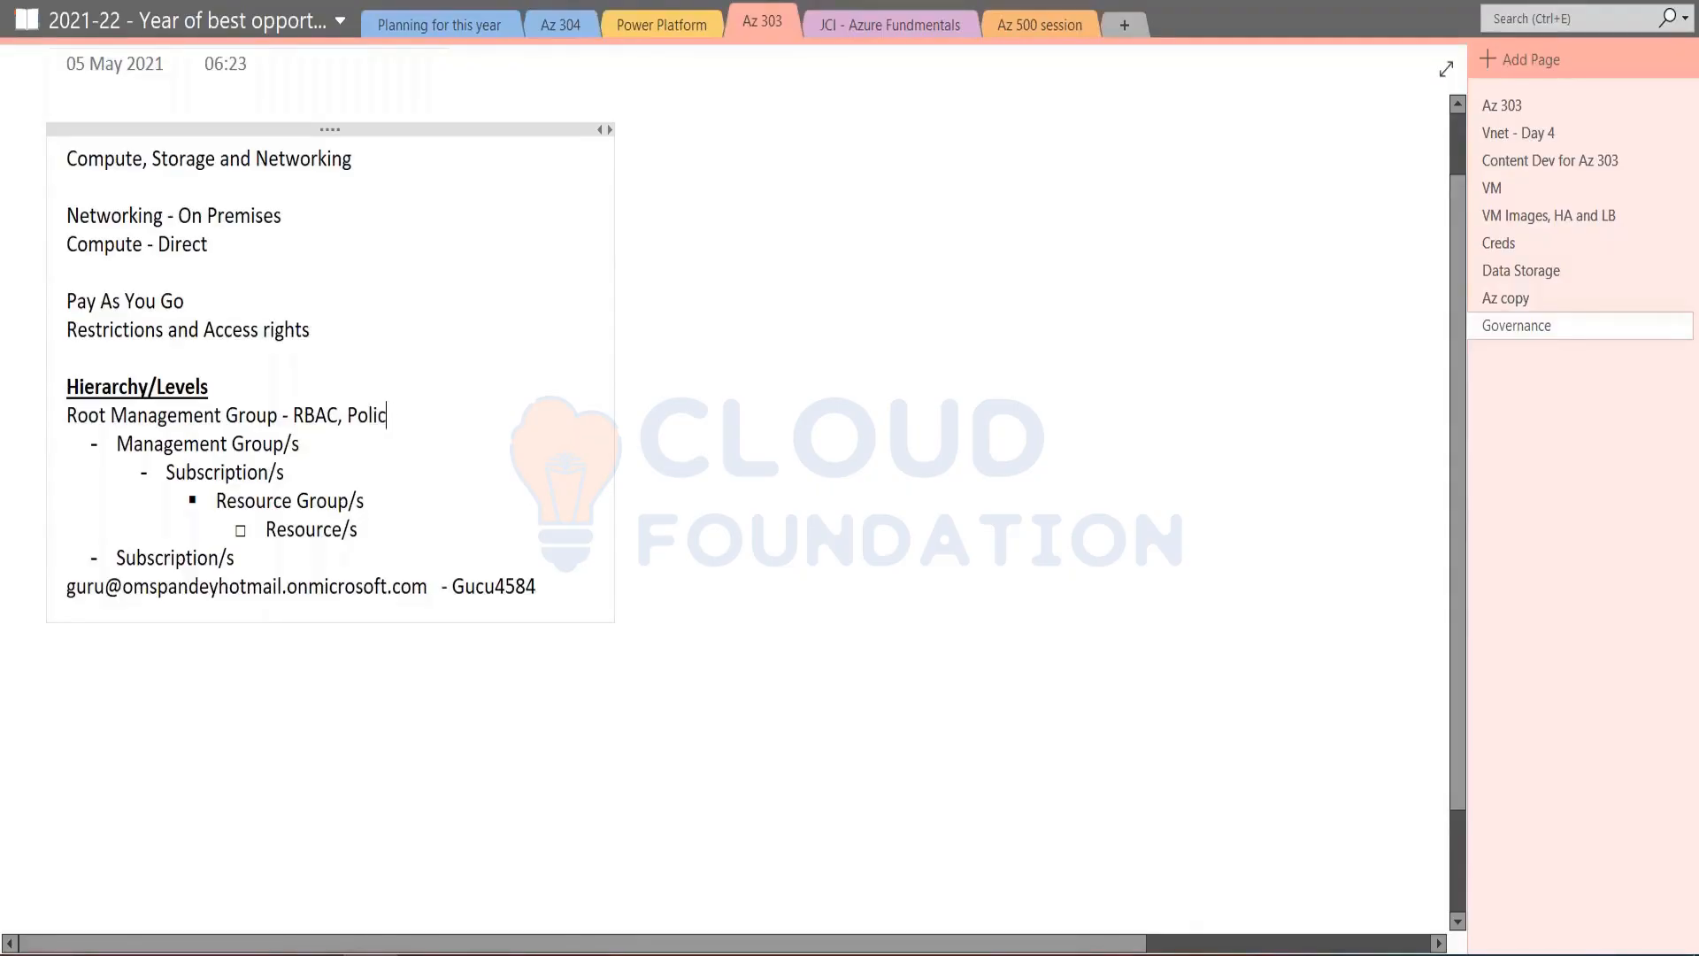
Copy "- RBAC, Policy" from the Root Management Group line and append it to the Management Group/s line with a single dash.
{"action": "key", "text": "ctrl+shift+Left"}
{"action": "key", "text": "ctrl+shift+Left"}
{"action": "key", "text": "ctrl+shift+Left"}
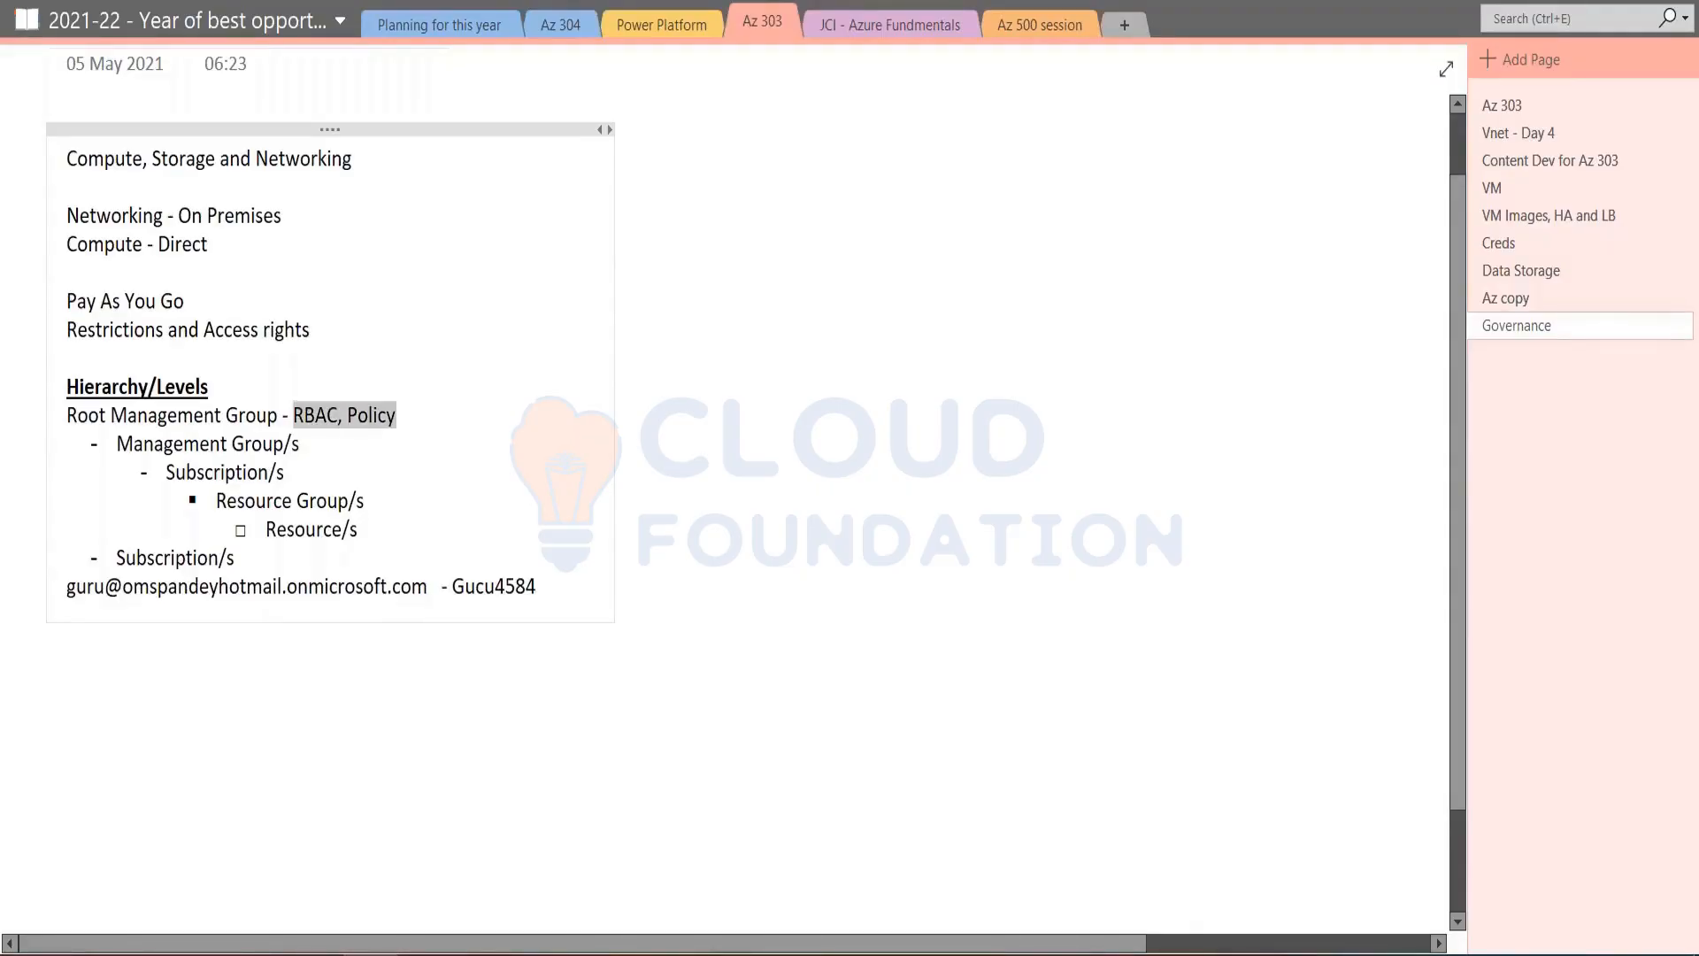
{"action": "key", "text": "ctrl+shift+Left"}
{"action": "key", "text": "ctrl+c"}
{"action": "key", "text": "Down"}
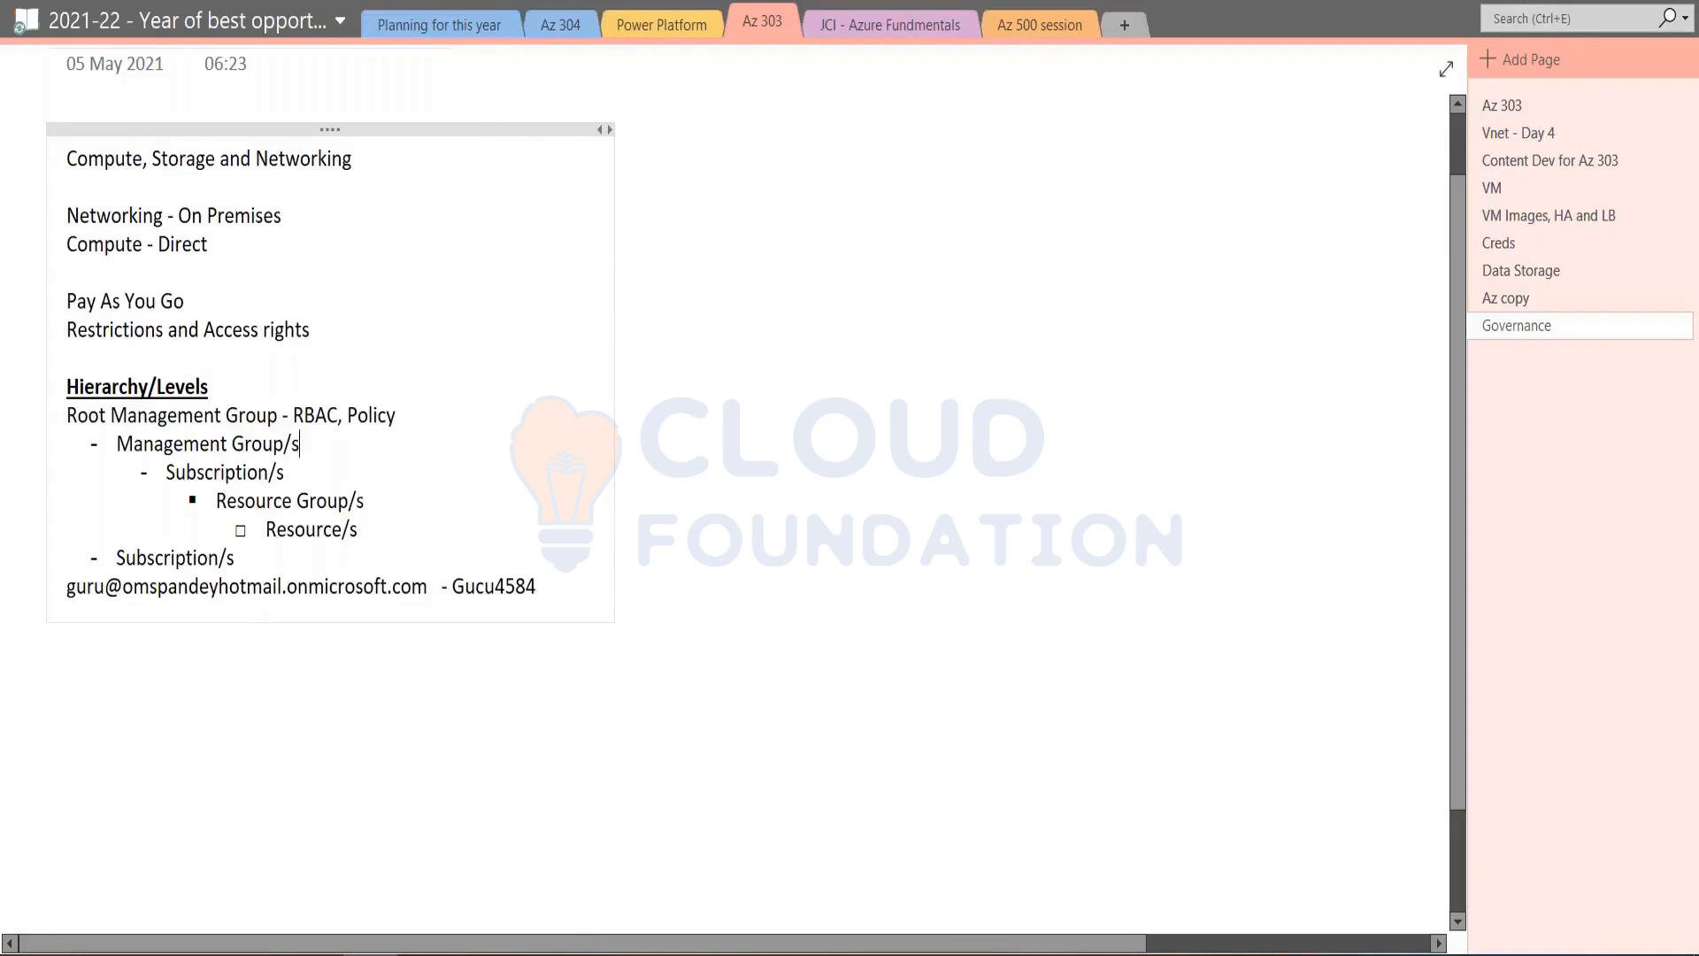
{"action": "type", "text": "-"}
{"action": "key", "text": "ctrl+v"}
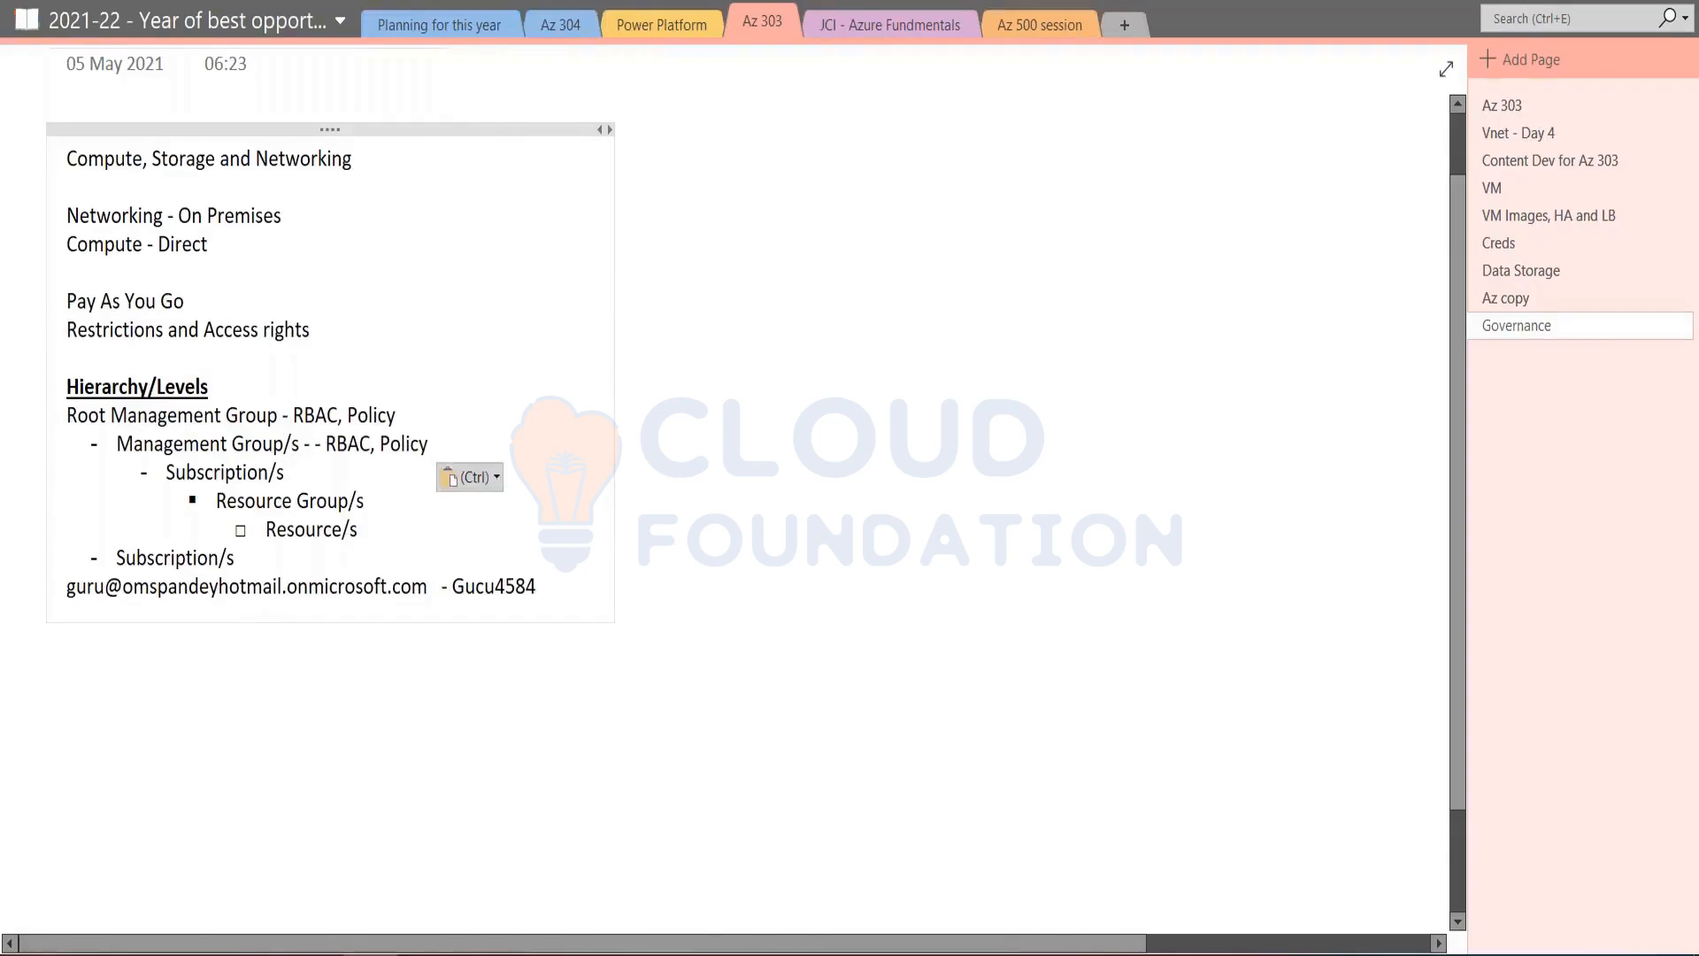
{"action": "key", "text": "Left"}
{"action": "key", "text": "BackSpace"}
{"action": "key", "text": "BackSpace"}
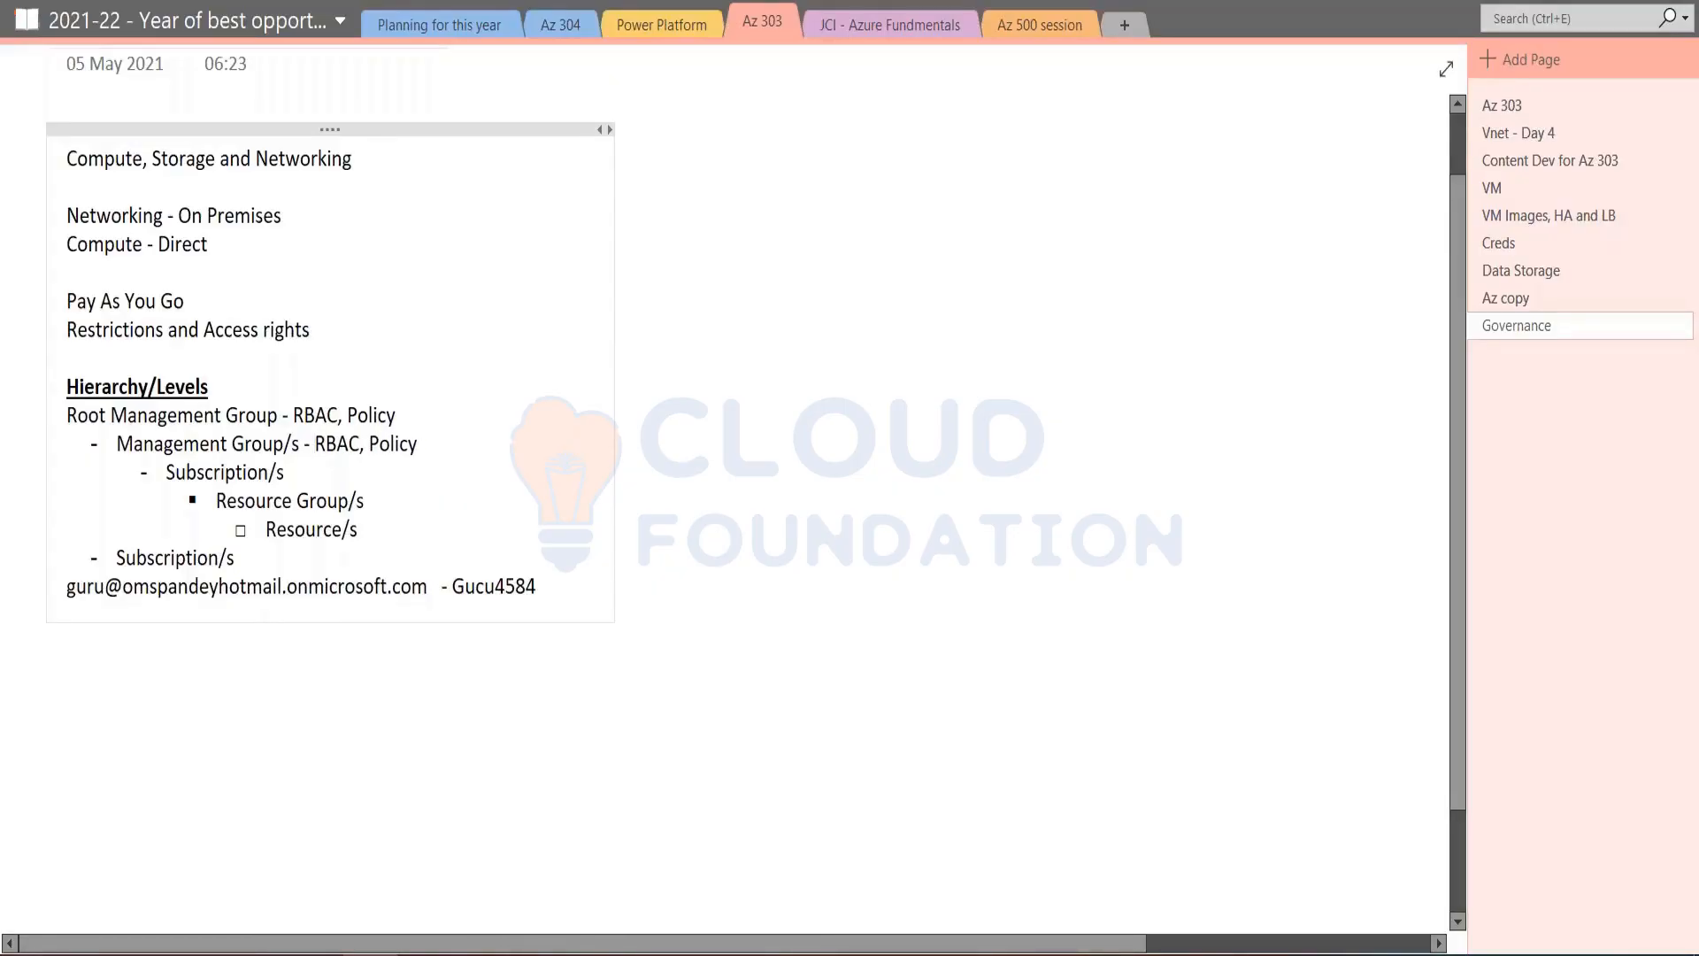
Append the copied "- RBAC, Policy" to the nested Subscription/s, Resource Group/s and Resource/s lines.
{"action": "key", "text": "ctrl+v"}
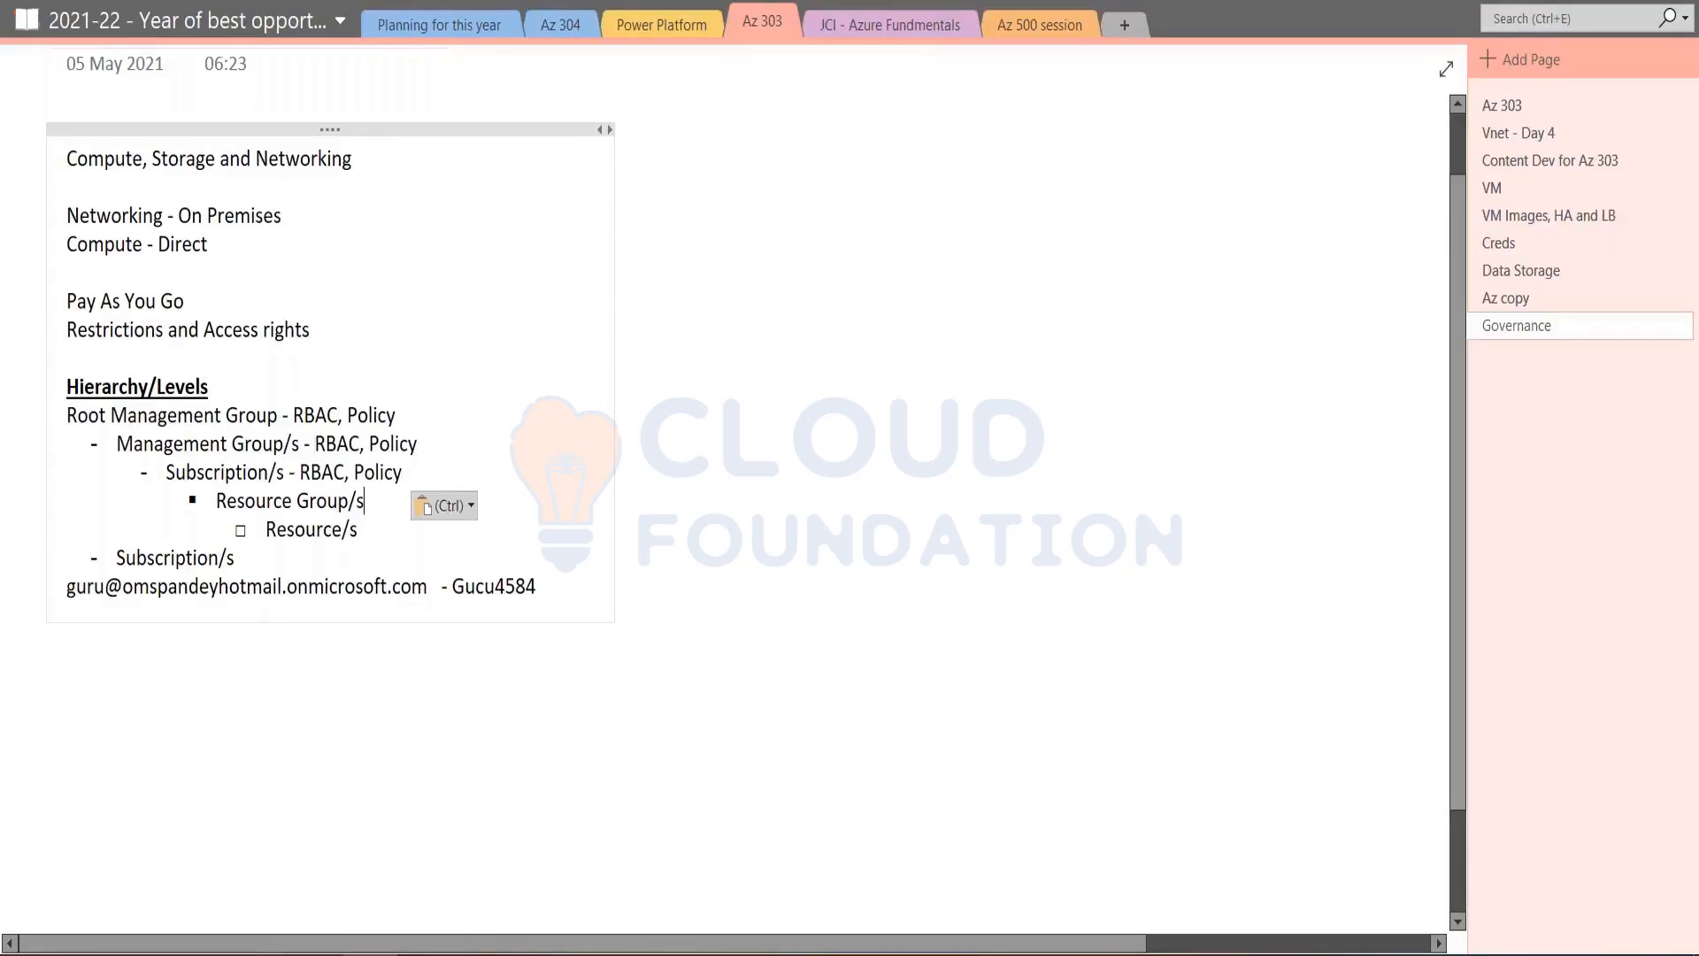
{"action": "key", "text": "Down"}
{"action": "key", "text": "ctrl+v"}
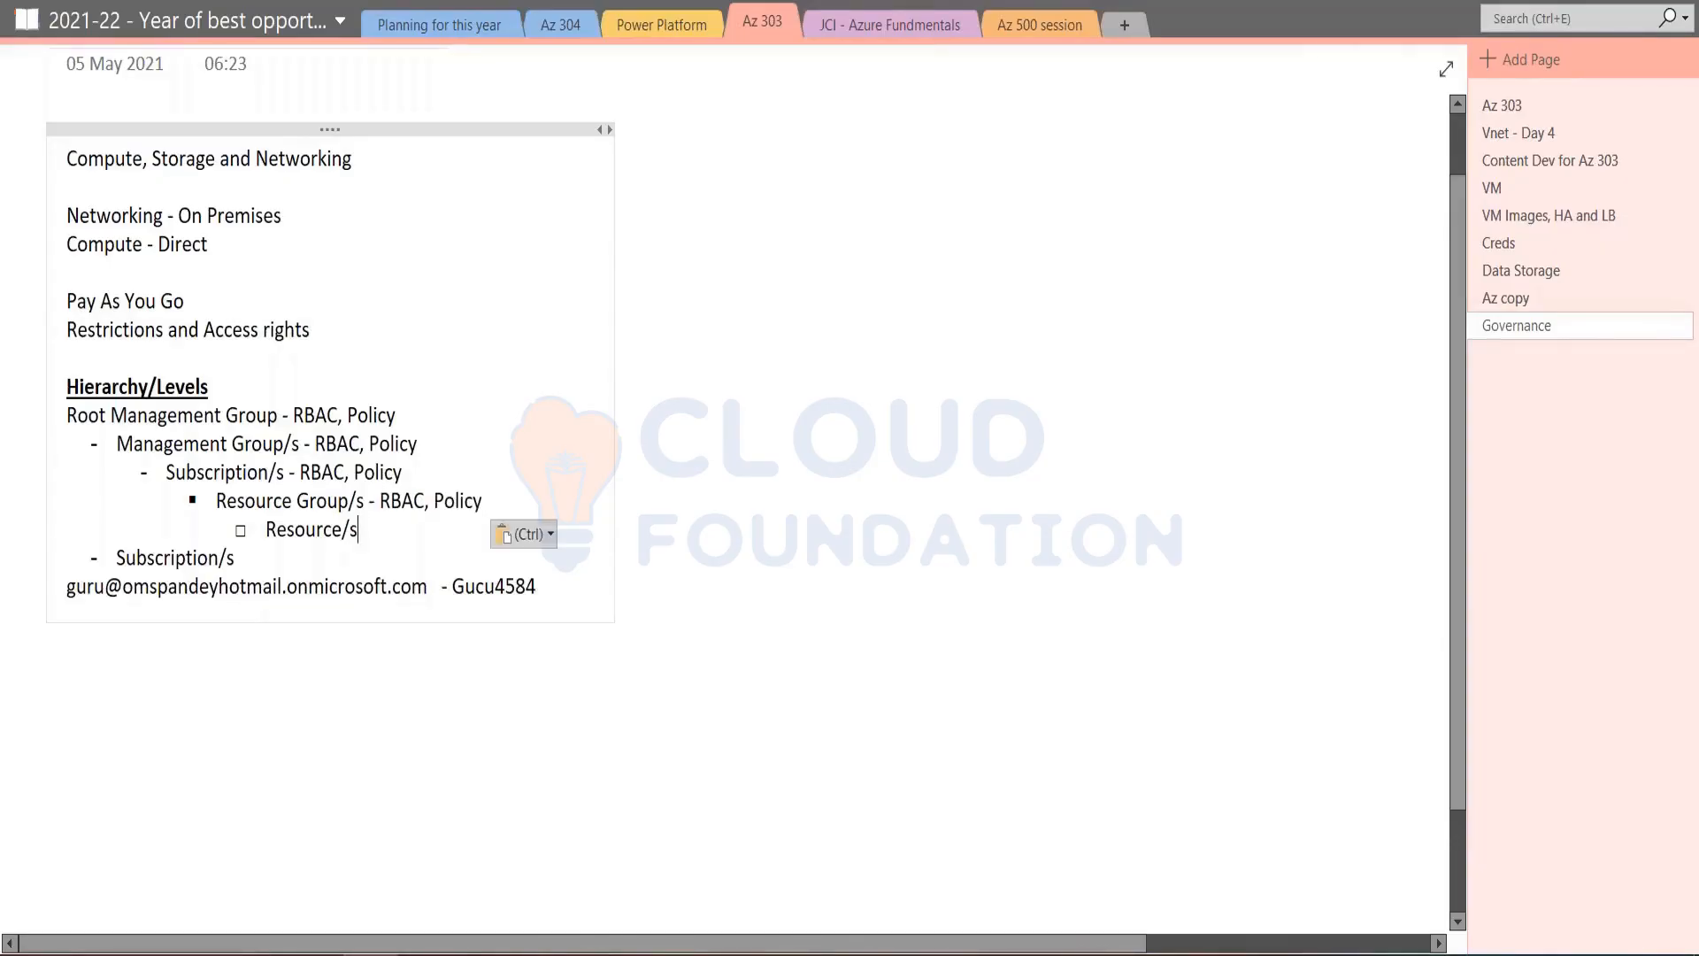
{"action": "key", "text": "Down"}
{"action": "key", "text": "ctrl+v"}
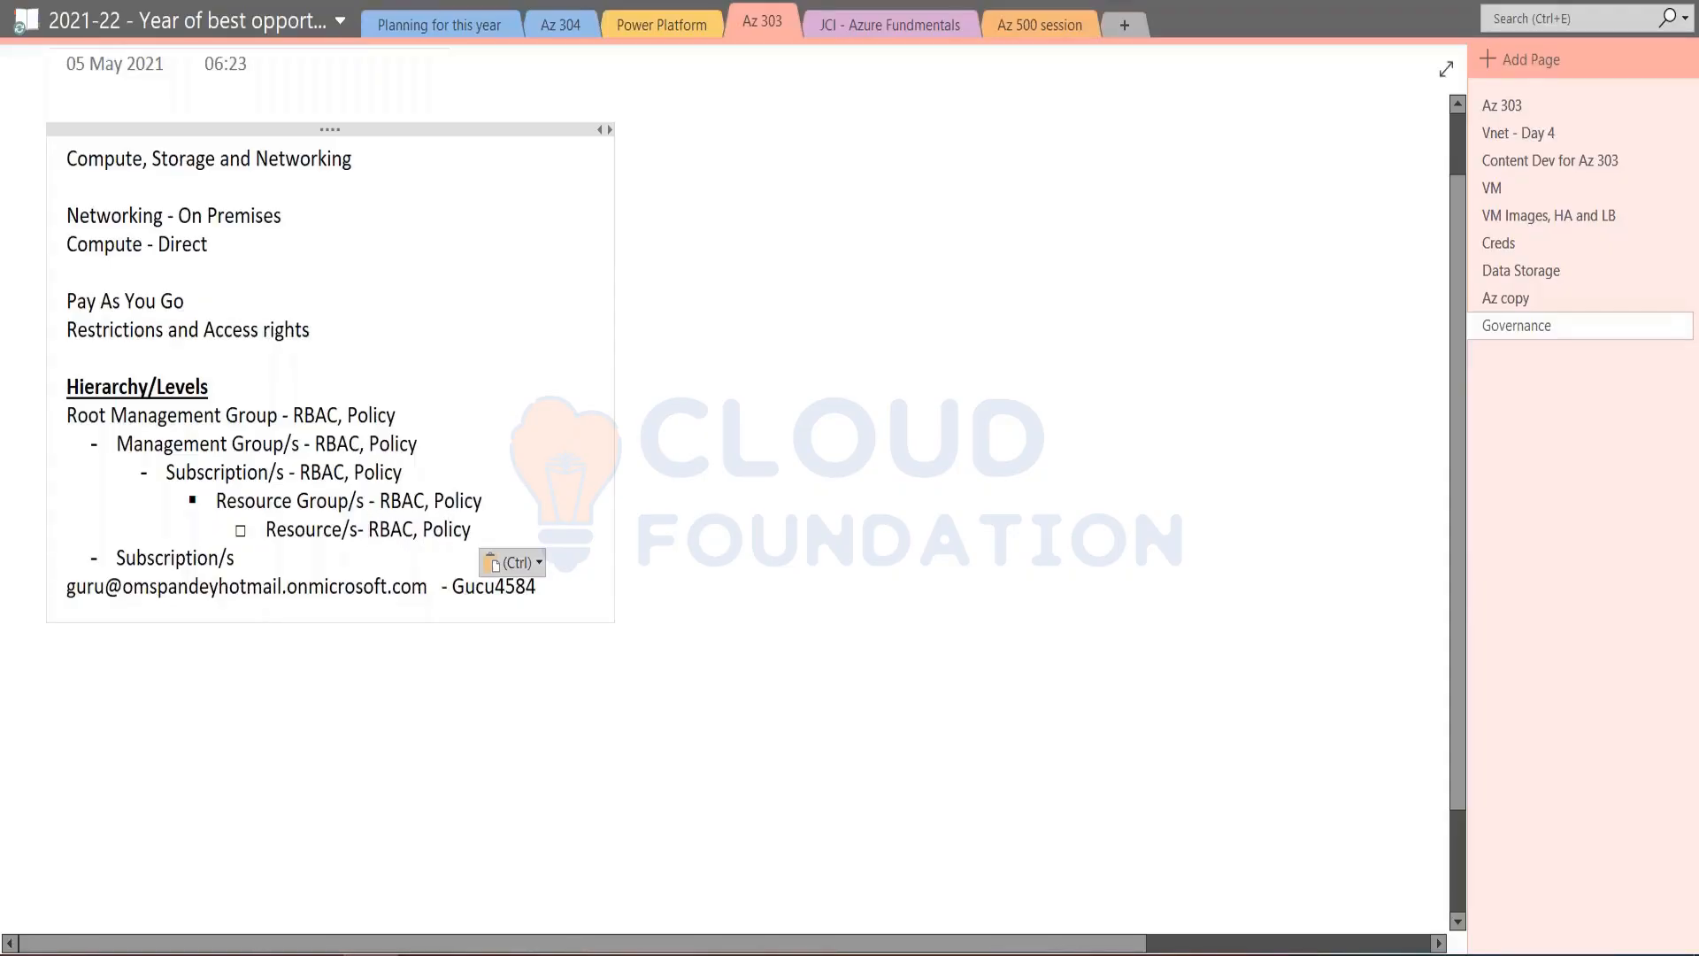
Shorten the Resource/s line to "Resource/s - RBAC" by removing the Policy entry.
{"action": "key", "text": "End"}
{"action": "key", "text": "BackSpace"}
{"action": "key", "text": "BackSpace"}
{"action": "key", "text": "BackSpace"}
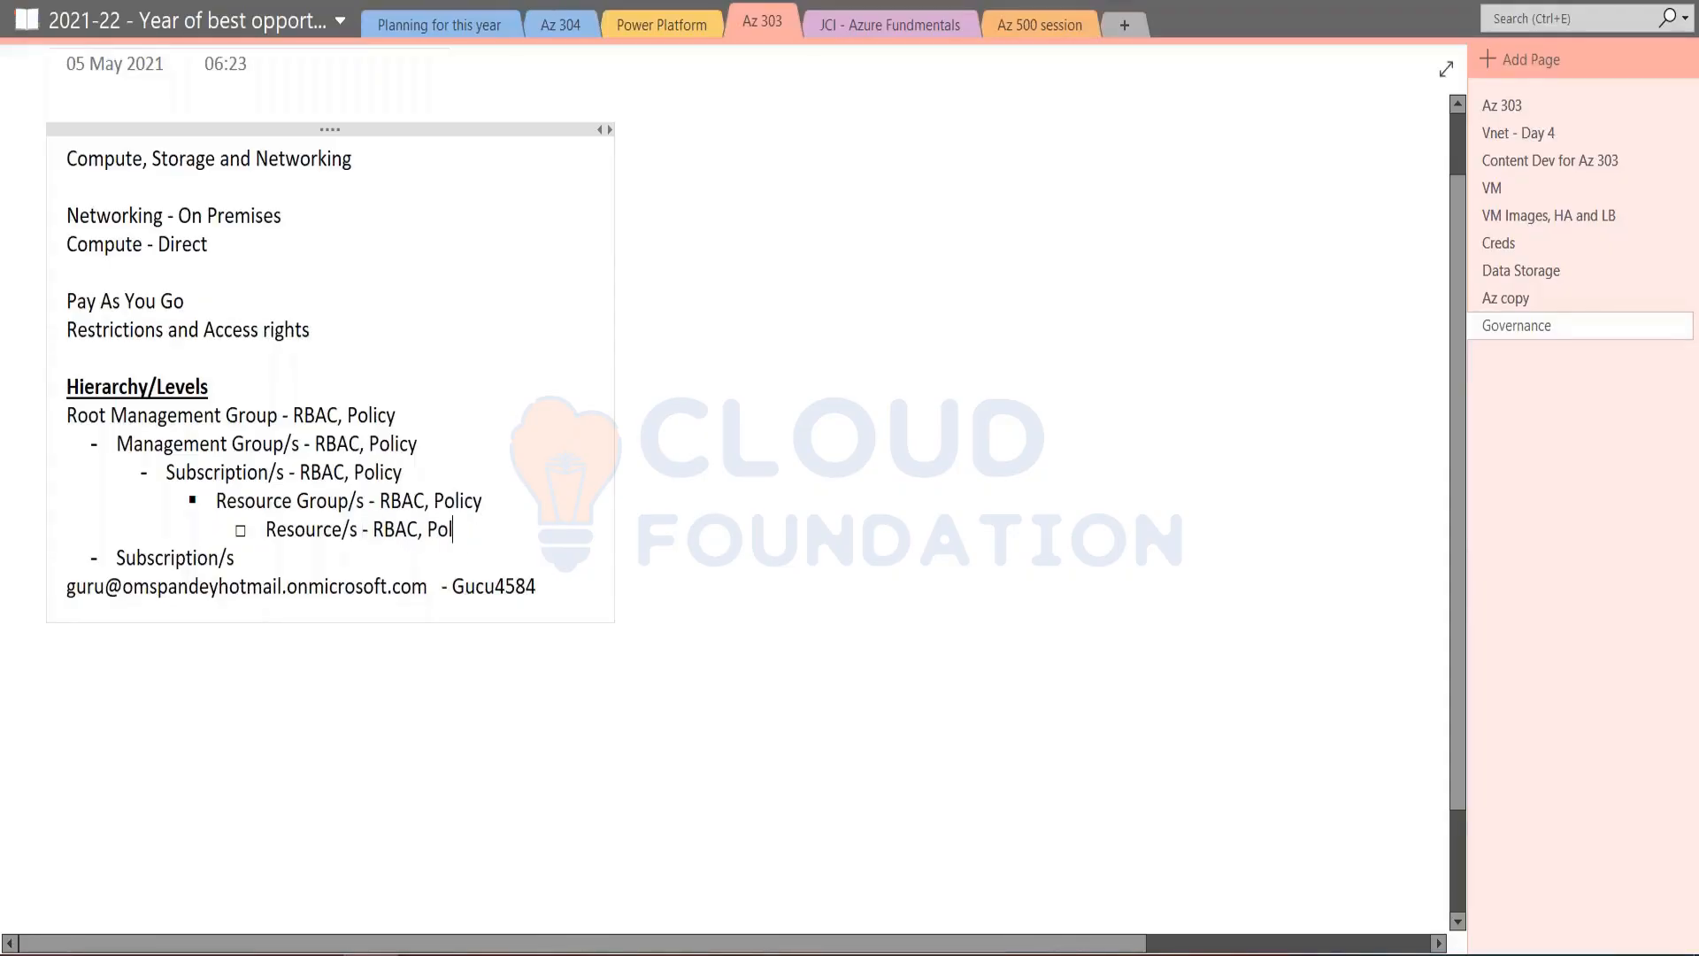
{"action": "key", "text": "BackSpace"}
{"action": "key", "text": "BackSpace"}
{"action": "key", "text": "BackSpace"}
{"action": "key", "text": "BackSpace"}
{"action": "key", "text": "BackSpace"}
{"action": "left_click_drag", "start_coordinate": [59, 414], "coordinate": [502, 509]}
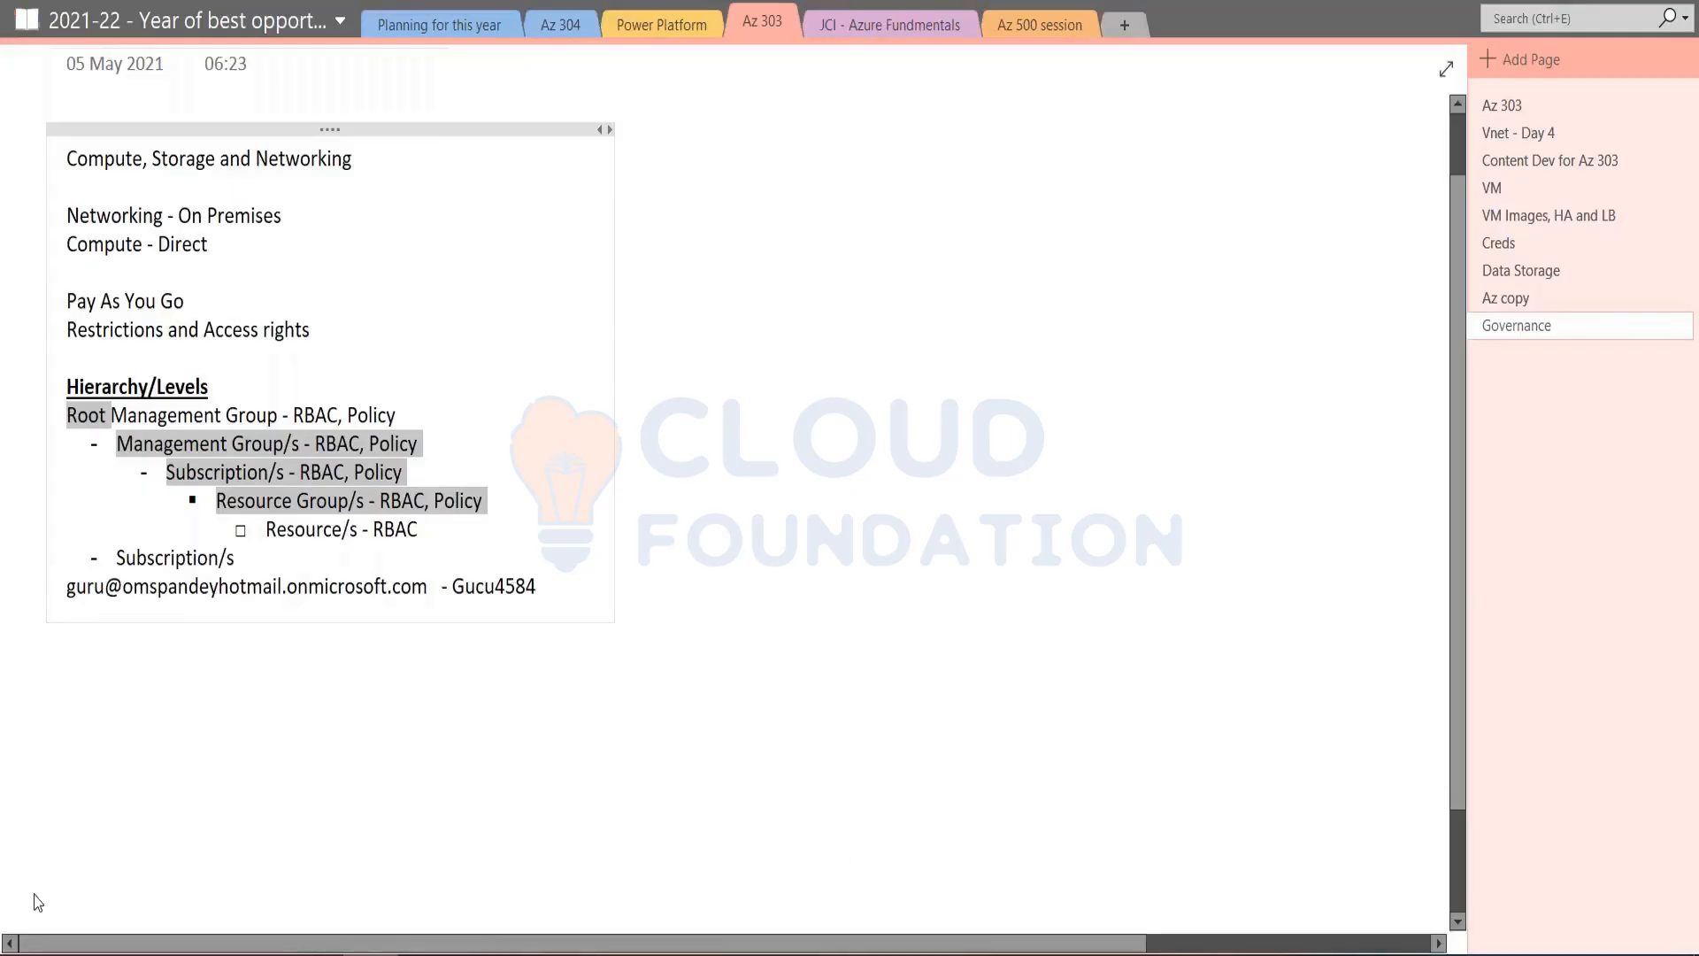
{"action": "double_click", "coordinate": [393, 526]}
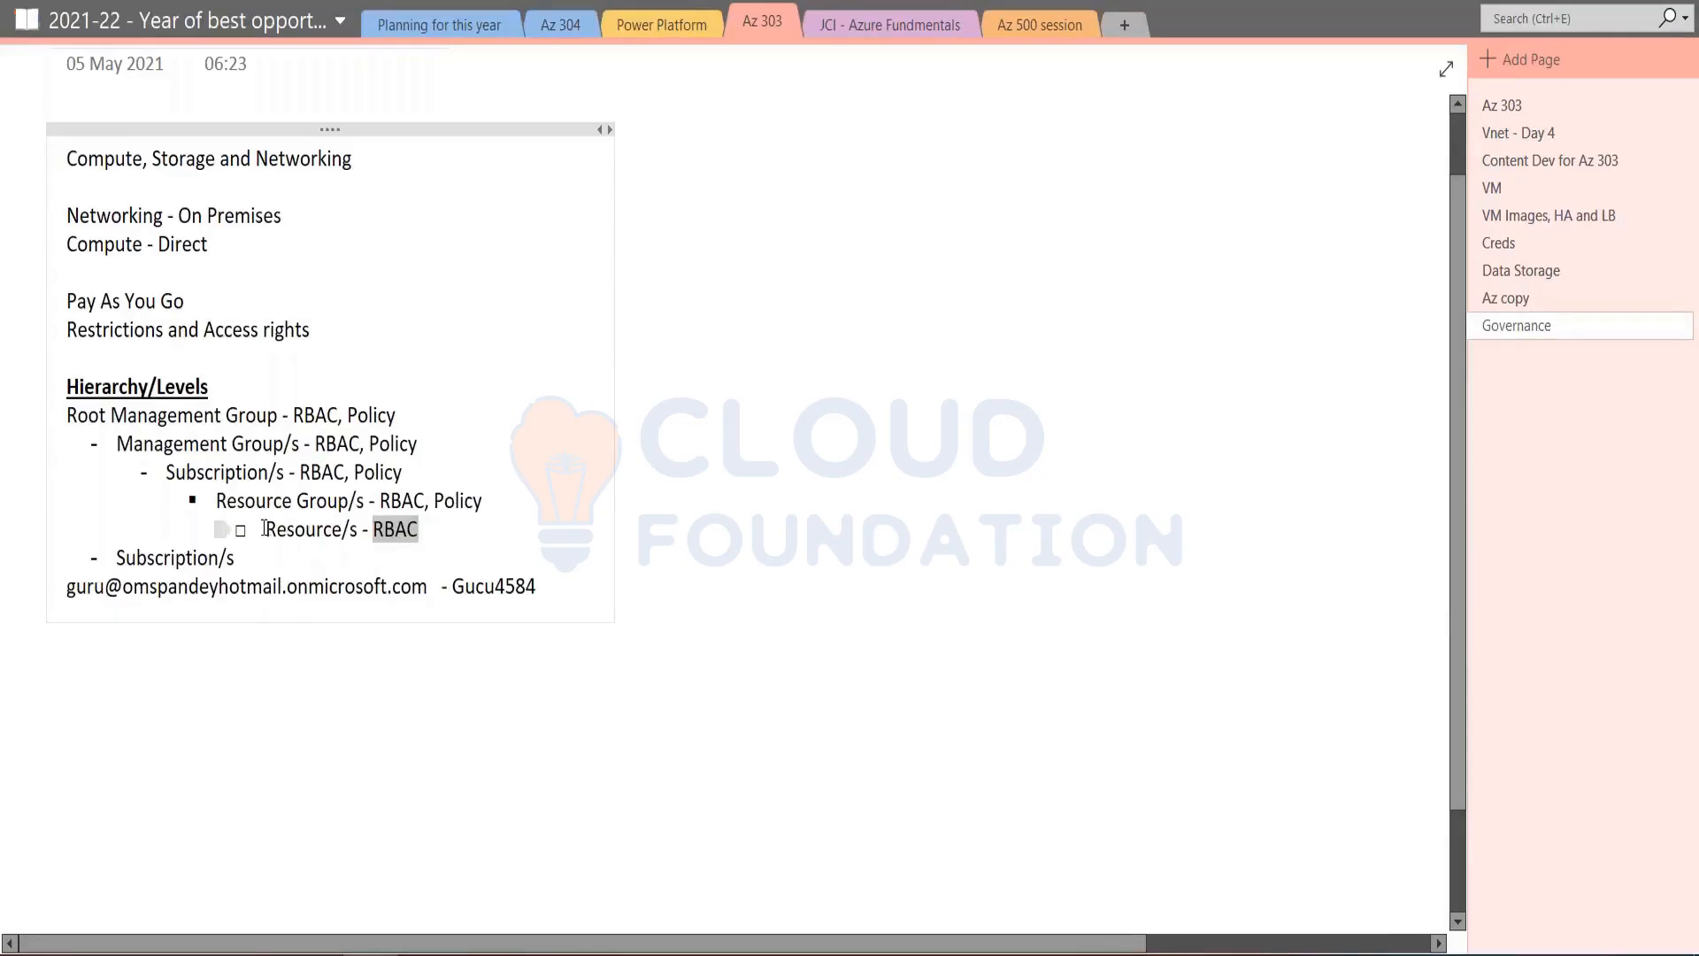
{"action": "left_click_drag", "start_coordinate": [266, 529], "coordinate": [429, 531]}
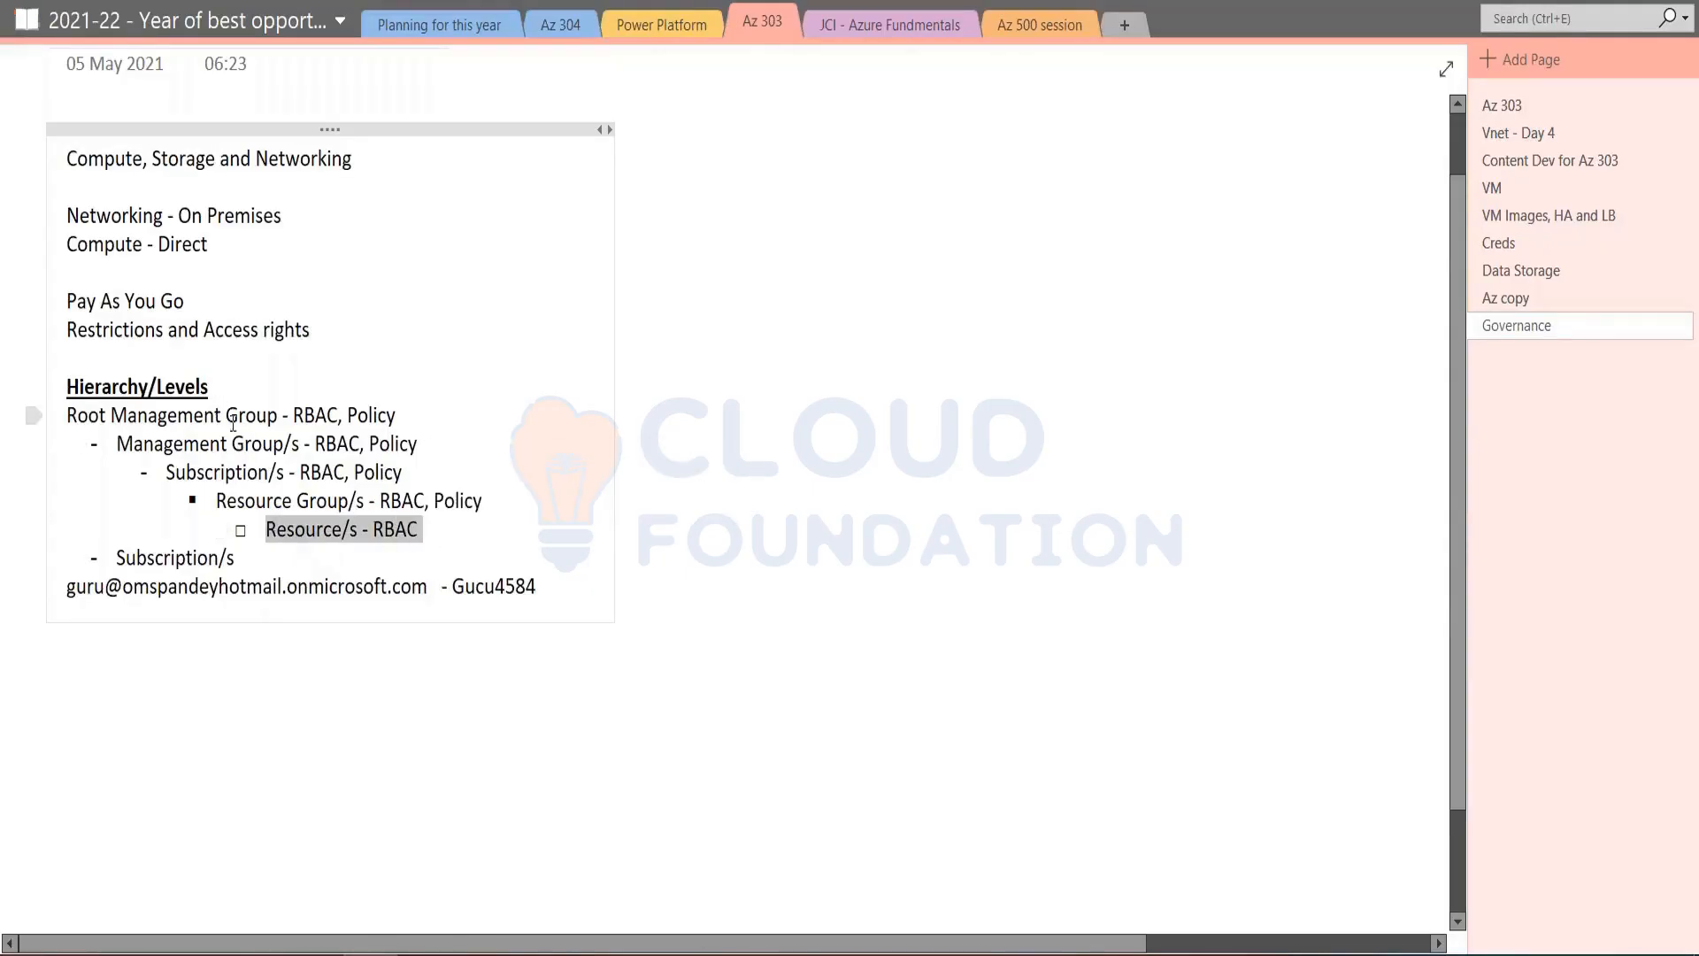
{"action": "left_click", "coordinate": [474, 545]}
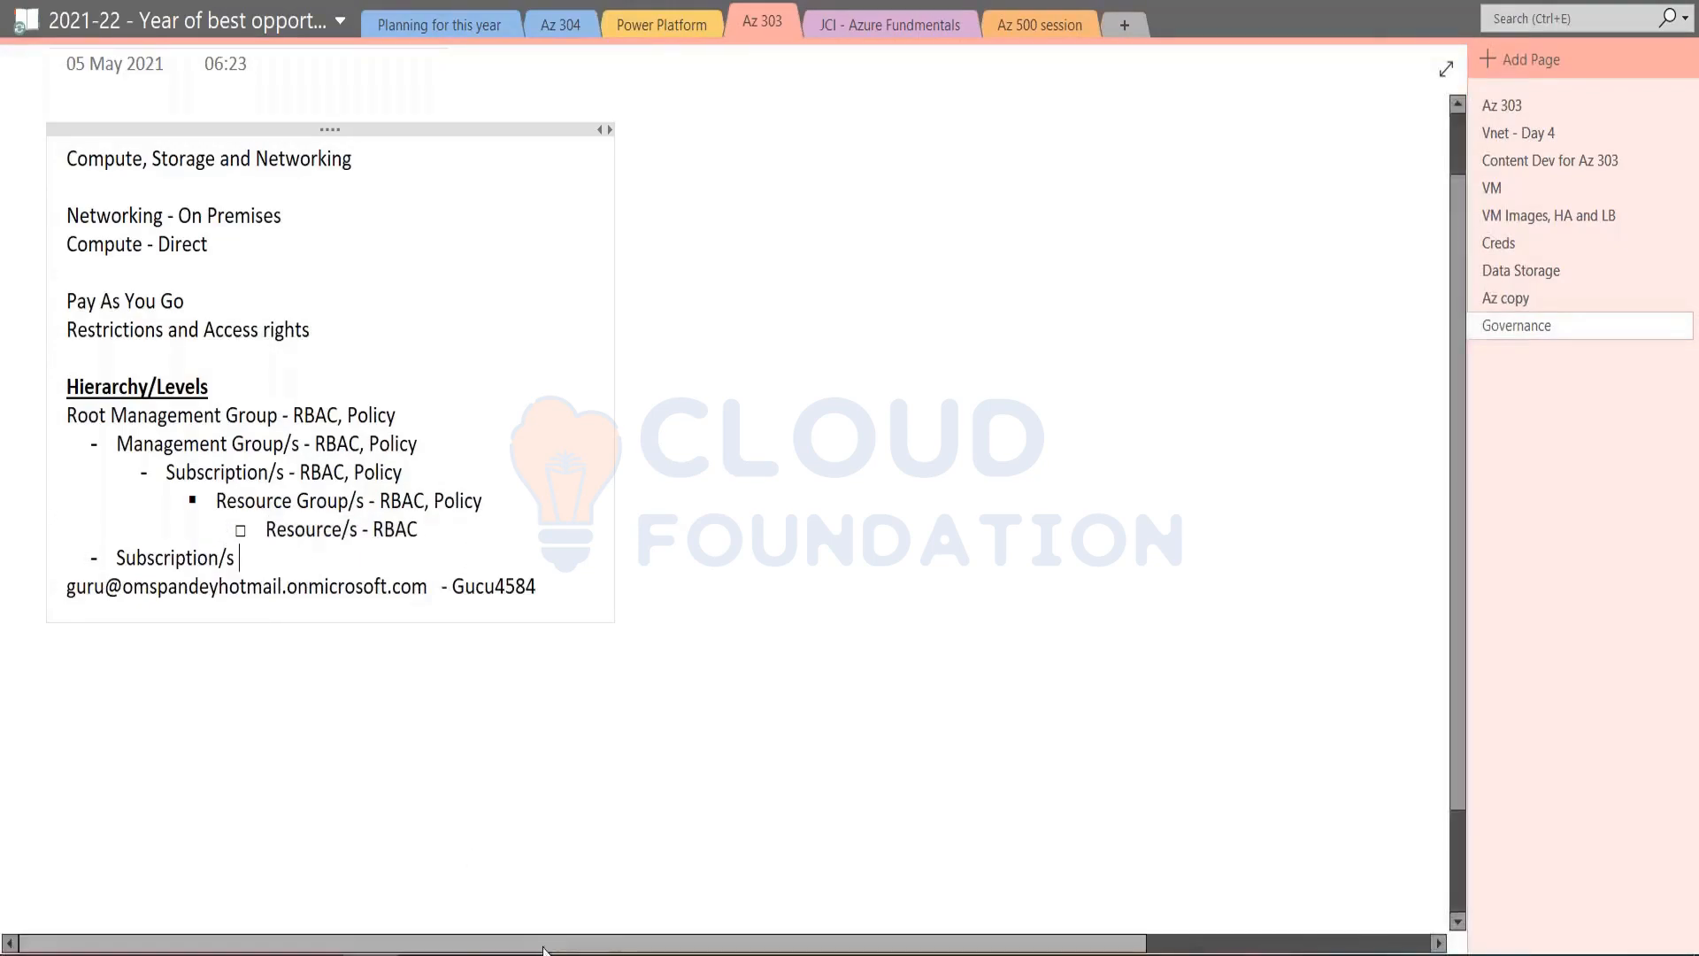
Switch to the Azure portal in Edge and open the cloud-shell-storage-southeastasia resource group.
{"action": "mouse_move", "coordinate": [369, 951]}
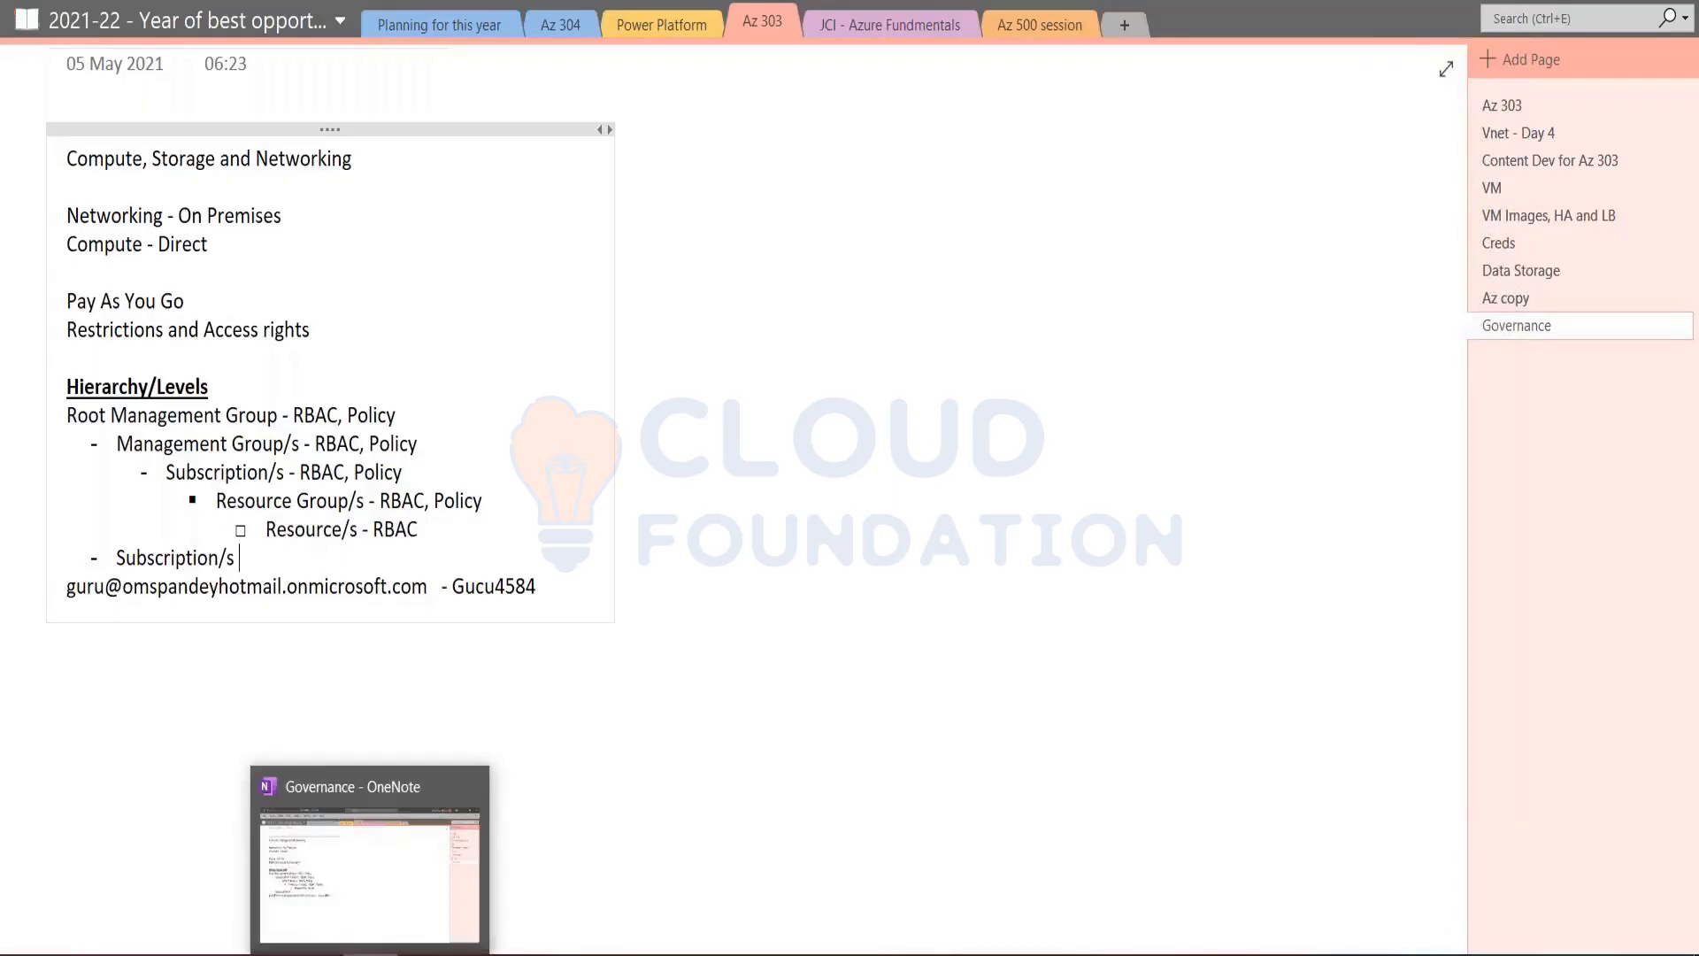
{"action": "mouse_move", "coordinate": [266, 951]}
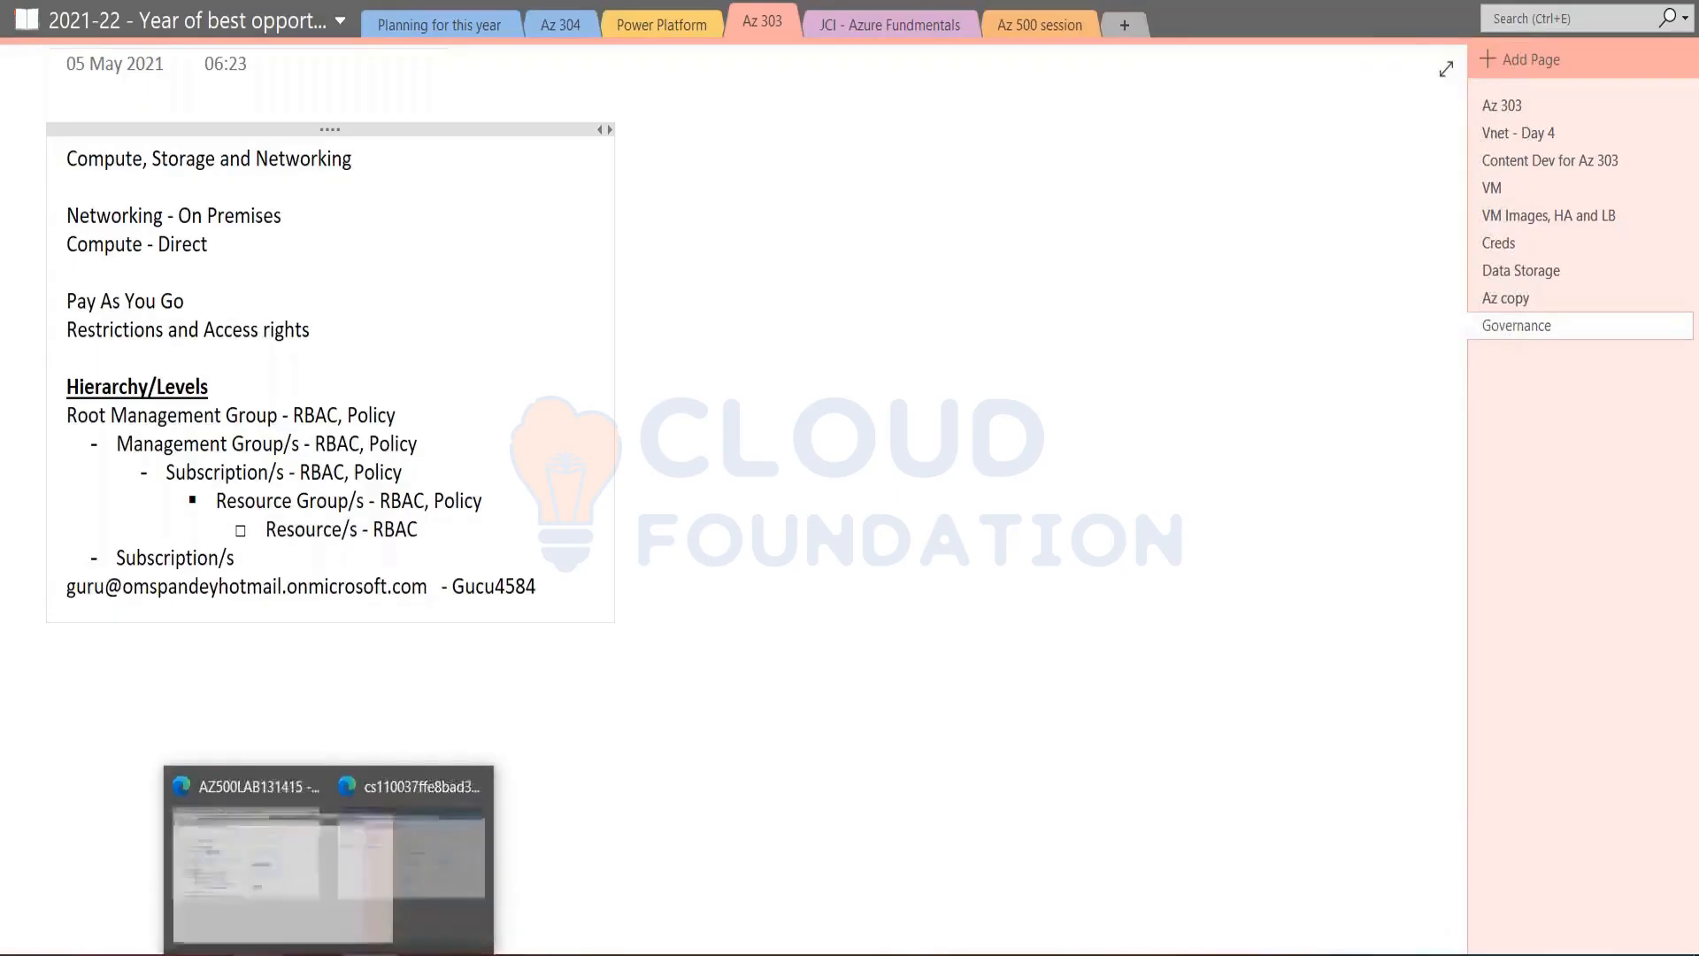
{"action": "left_click", "coordinate": [141, 871]}
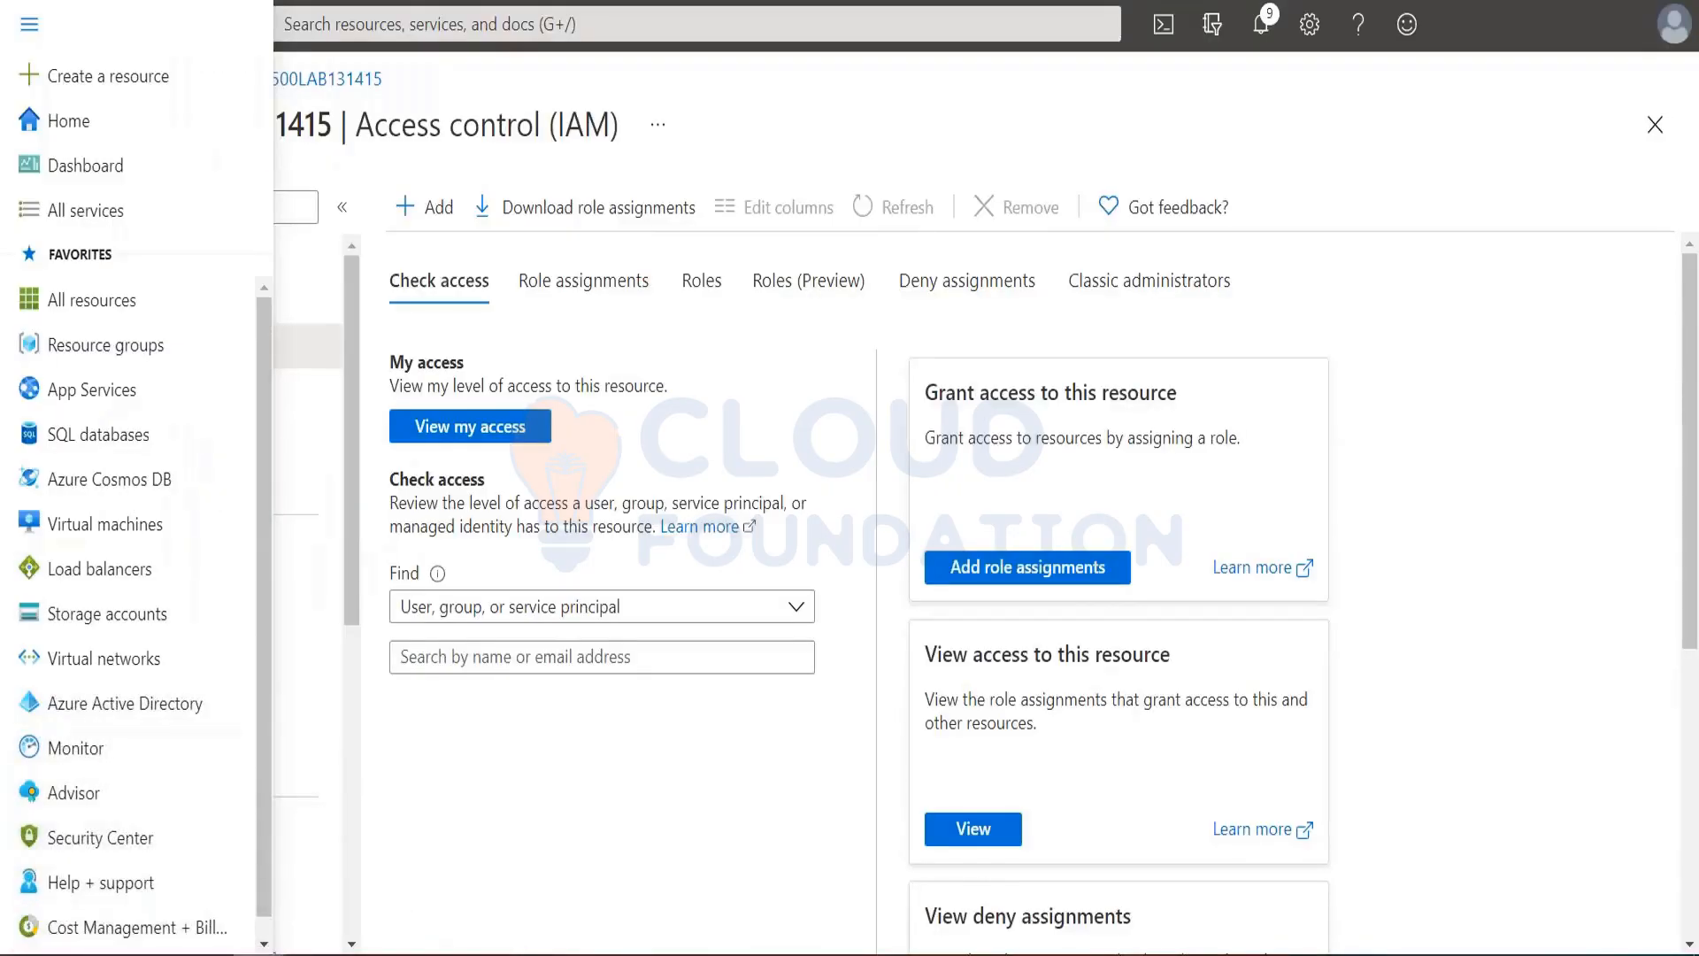
{"action": "mouse_move", "coordinate": [266, 951]}
{"action": "left_click", "coordinate": [409, 877]}
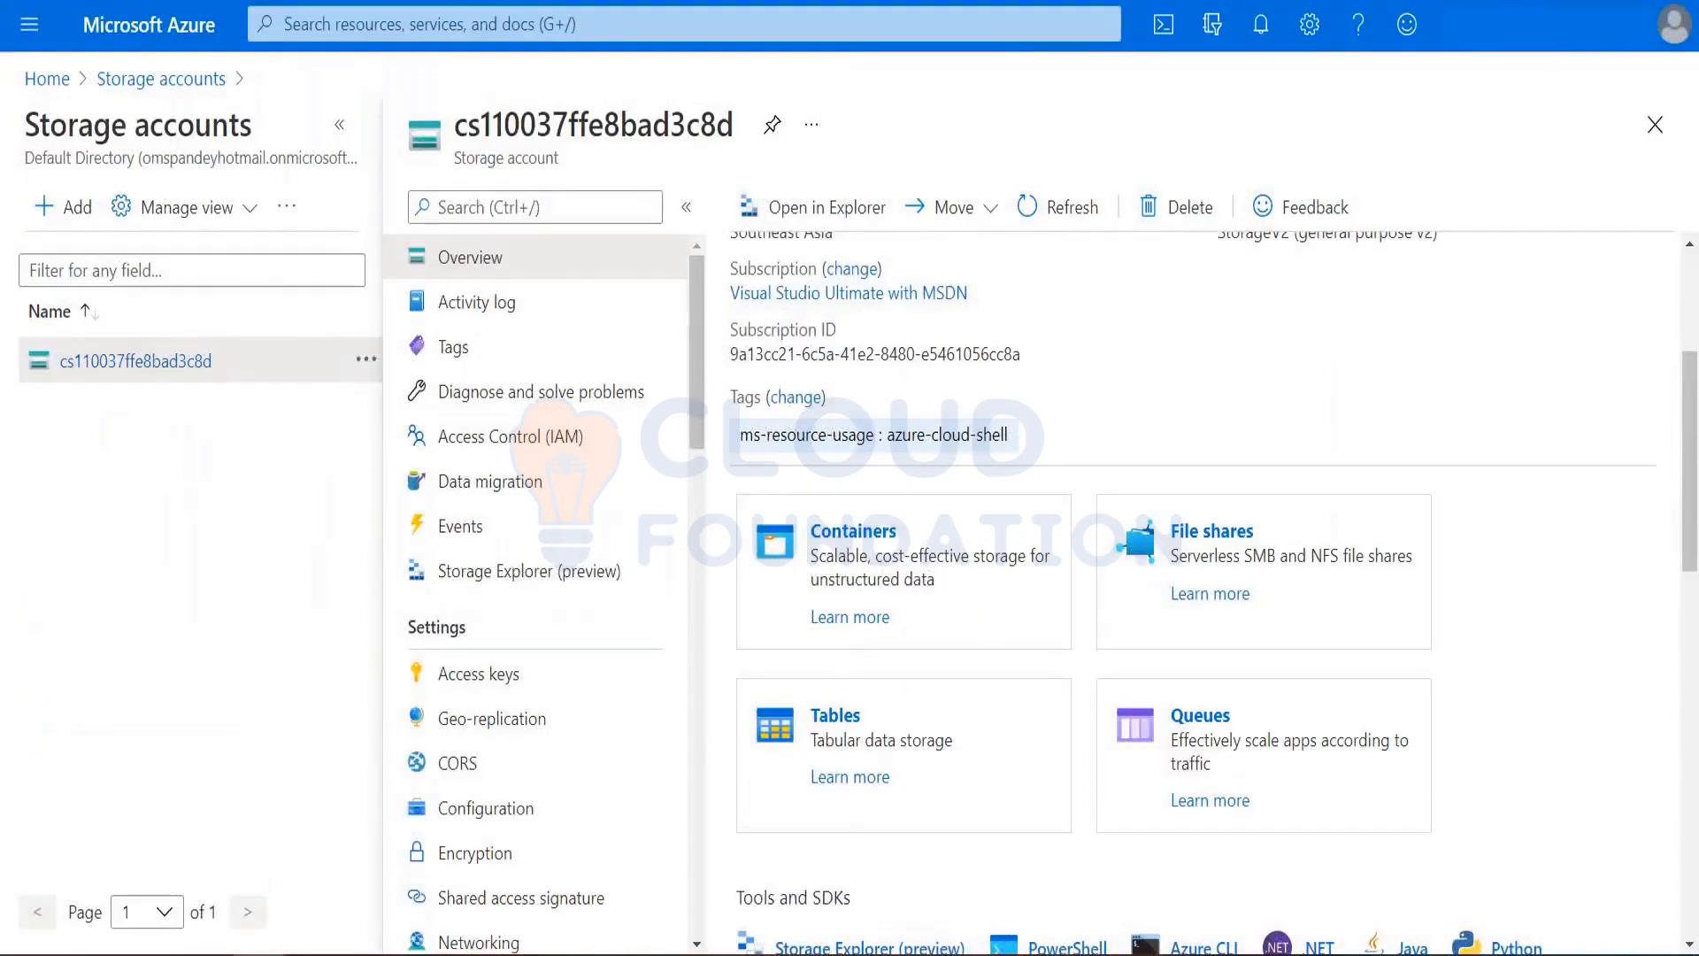
{"action": "key", "text": "alt+Tab"}
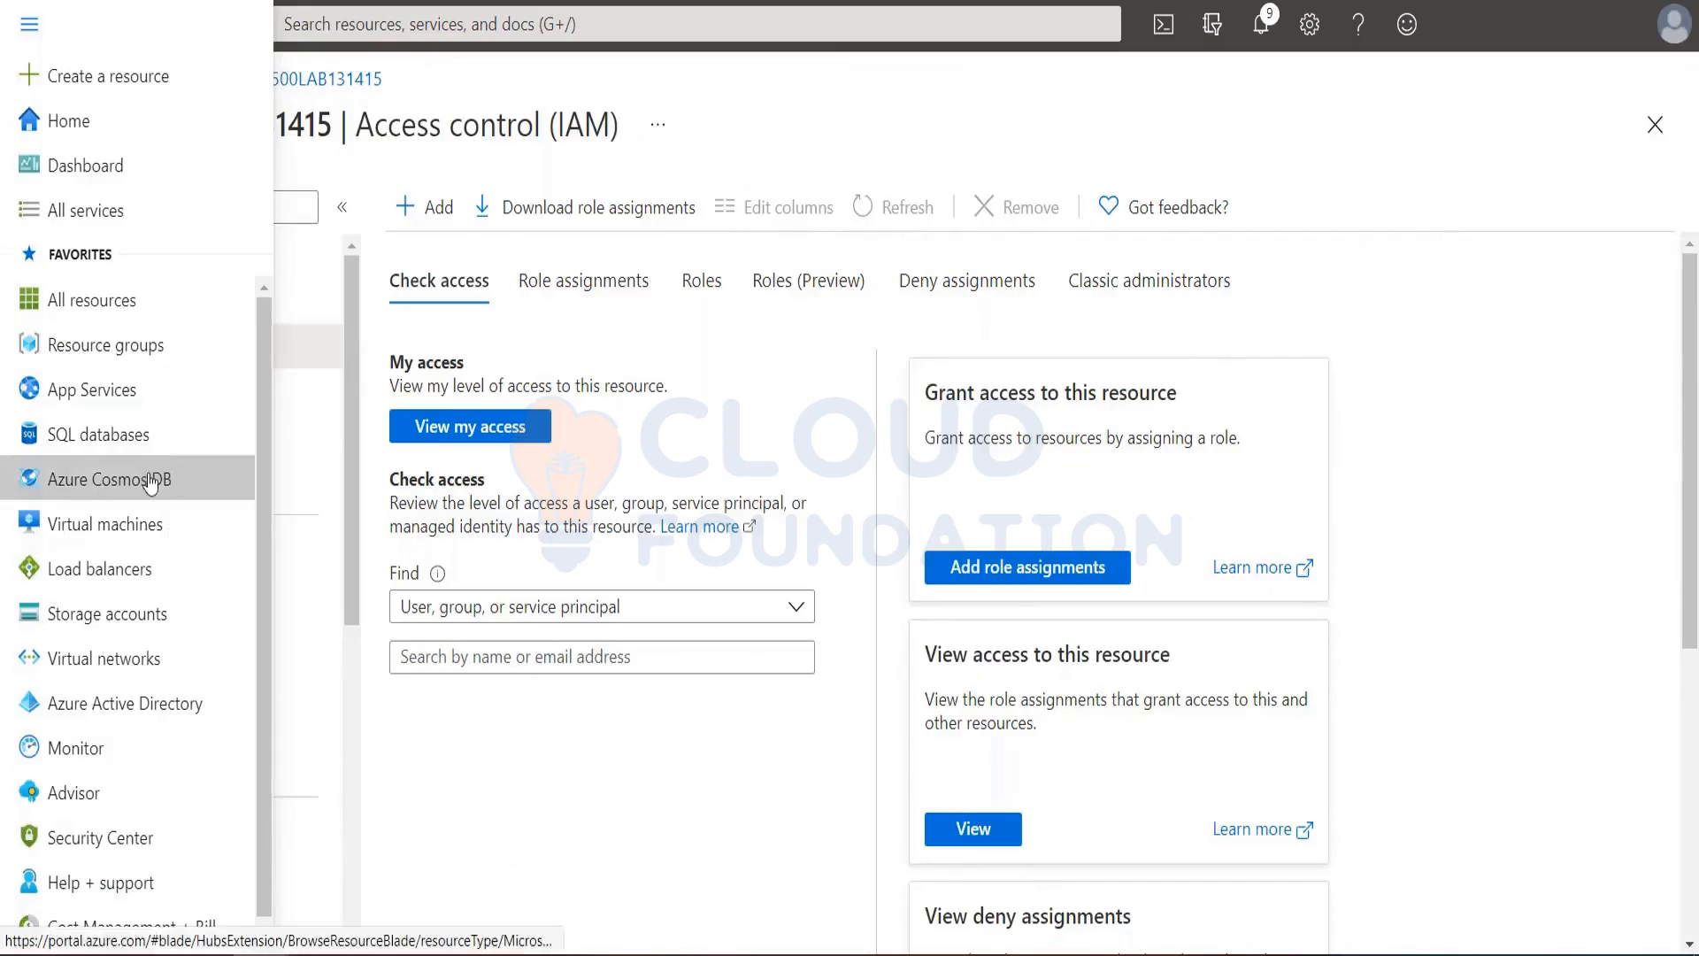
{"action": "left_click", "coordinate": [84, 346]}
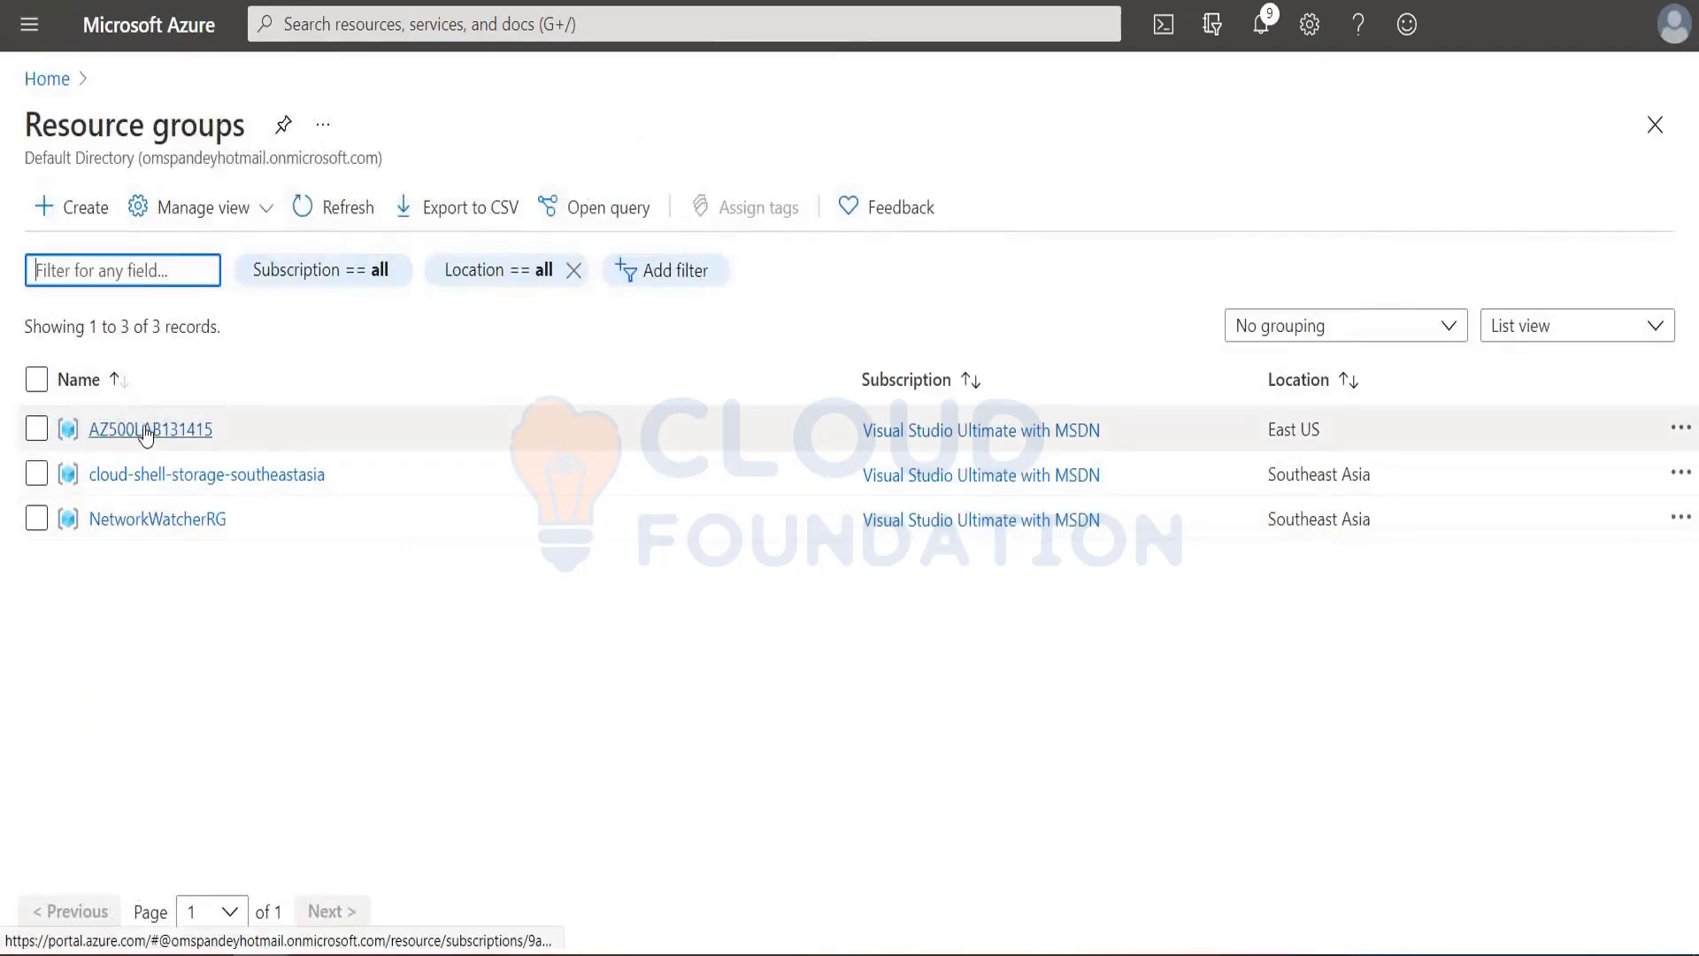
{"action": "left_click", "coordinate": [146, 474]}
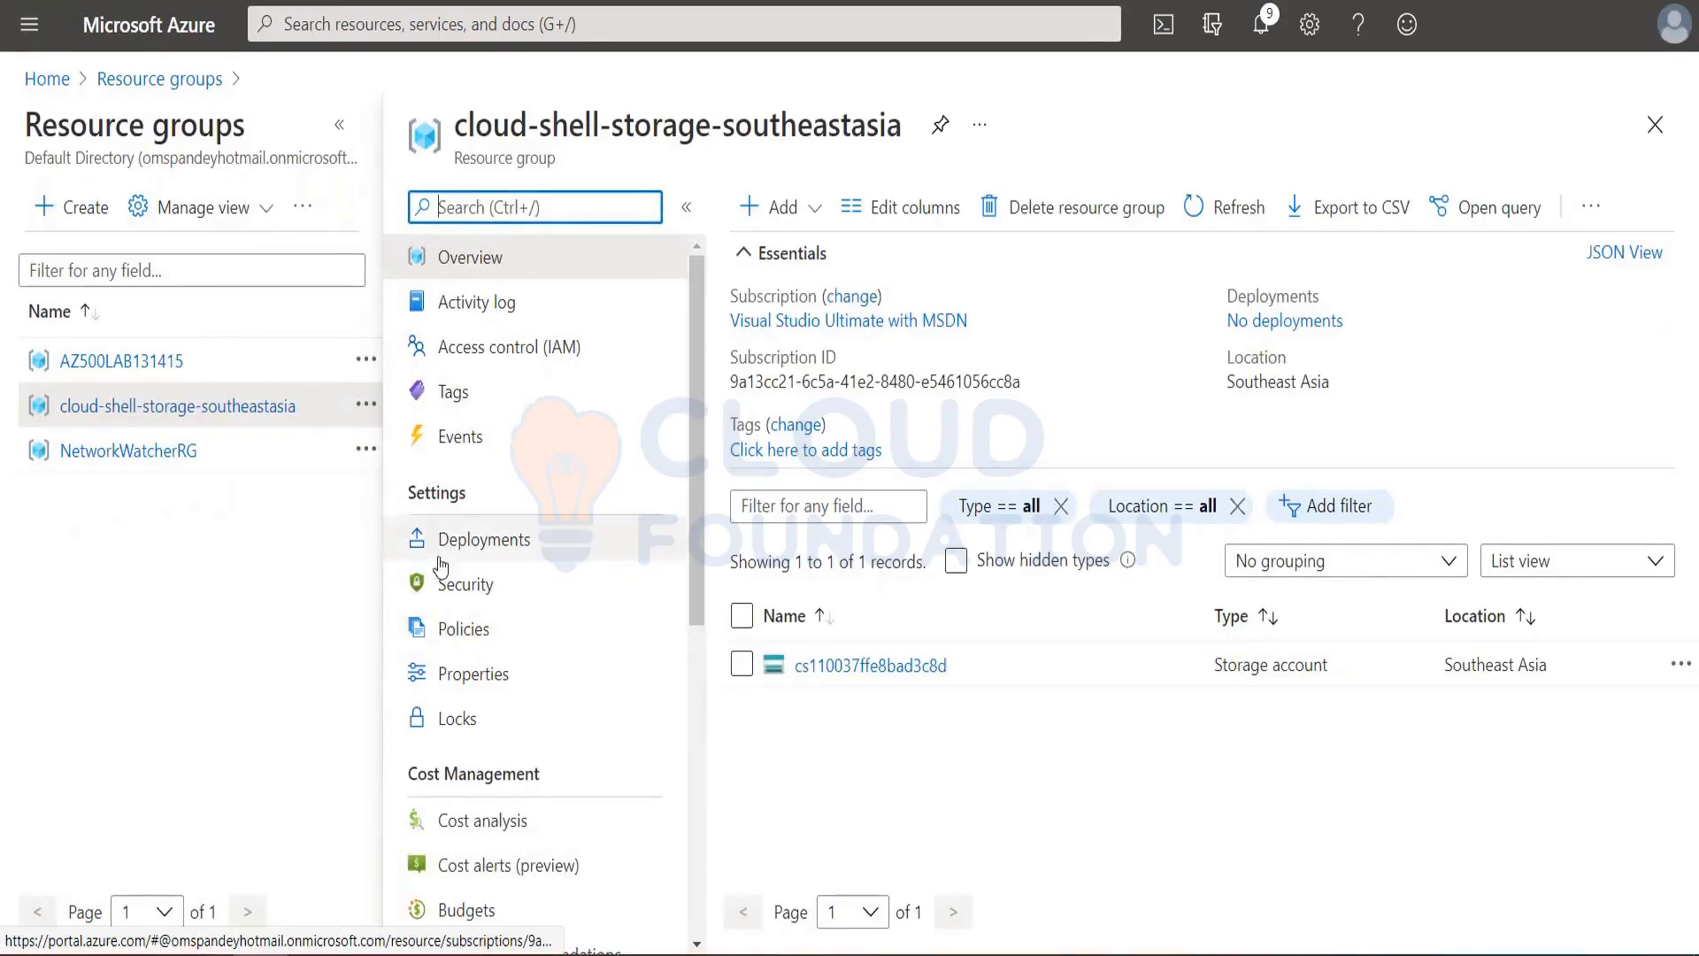
Open the resource group's policies and start a new policy assignment.
{"action": "left_click", "coordinate": [456, 640]}
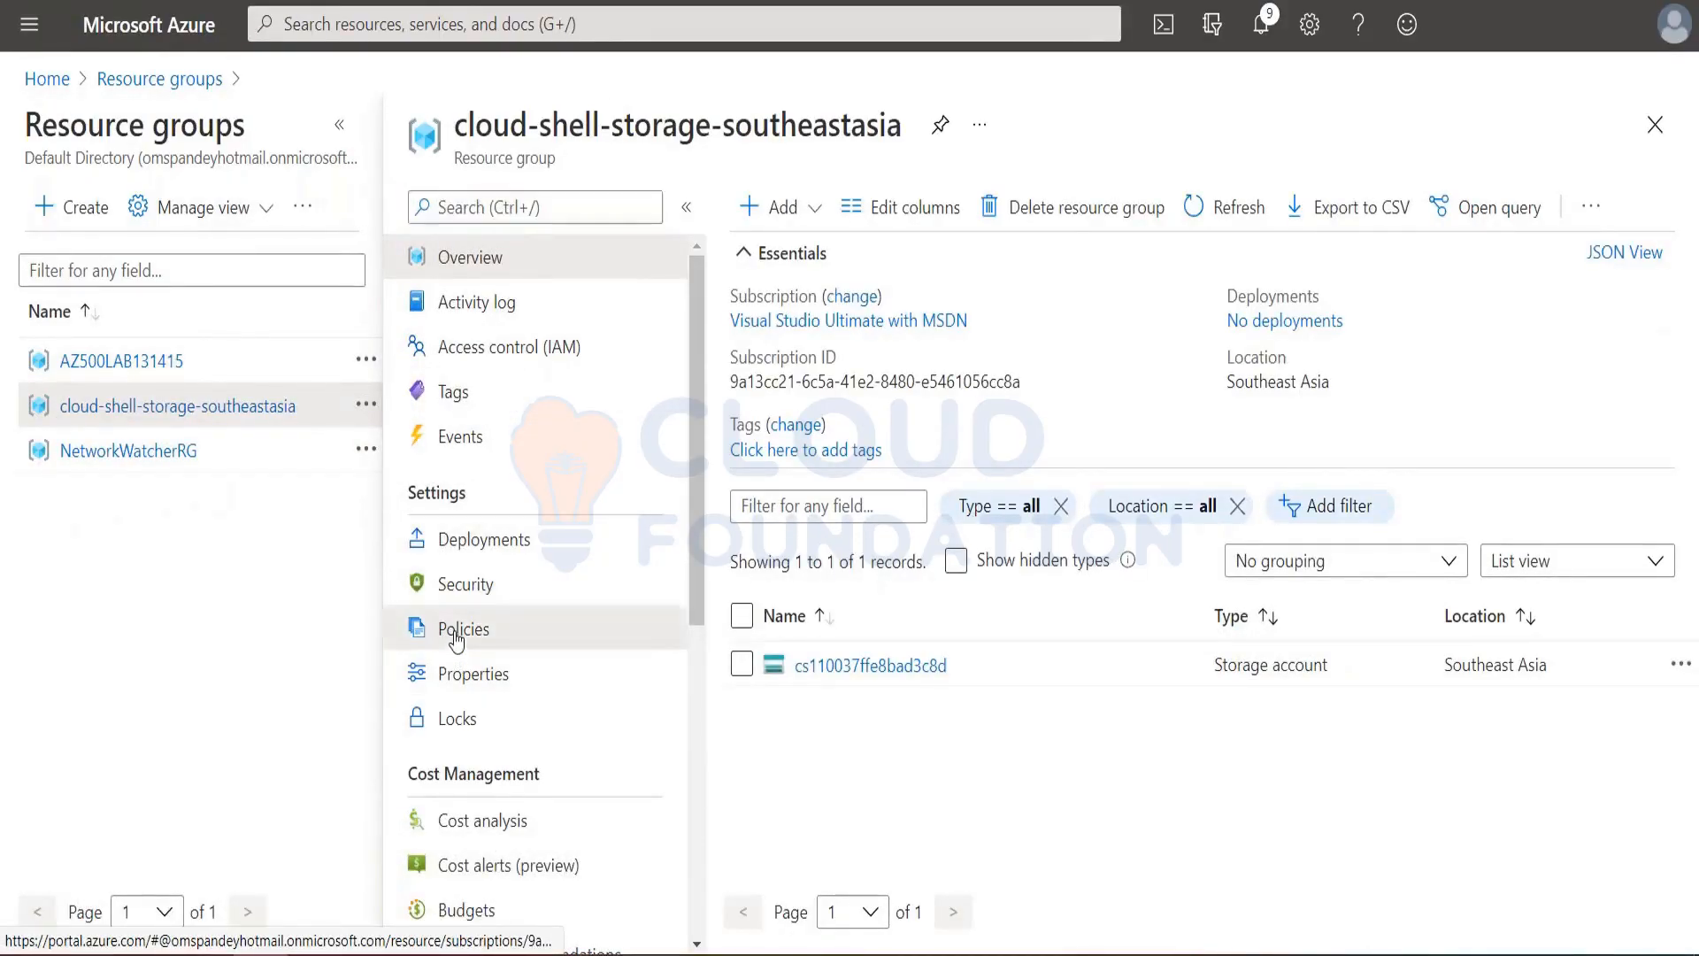
{"action": "left_click", "coordinate": [455, 639]}
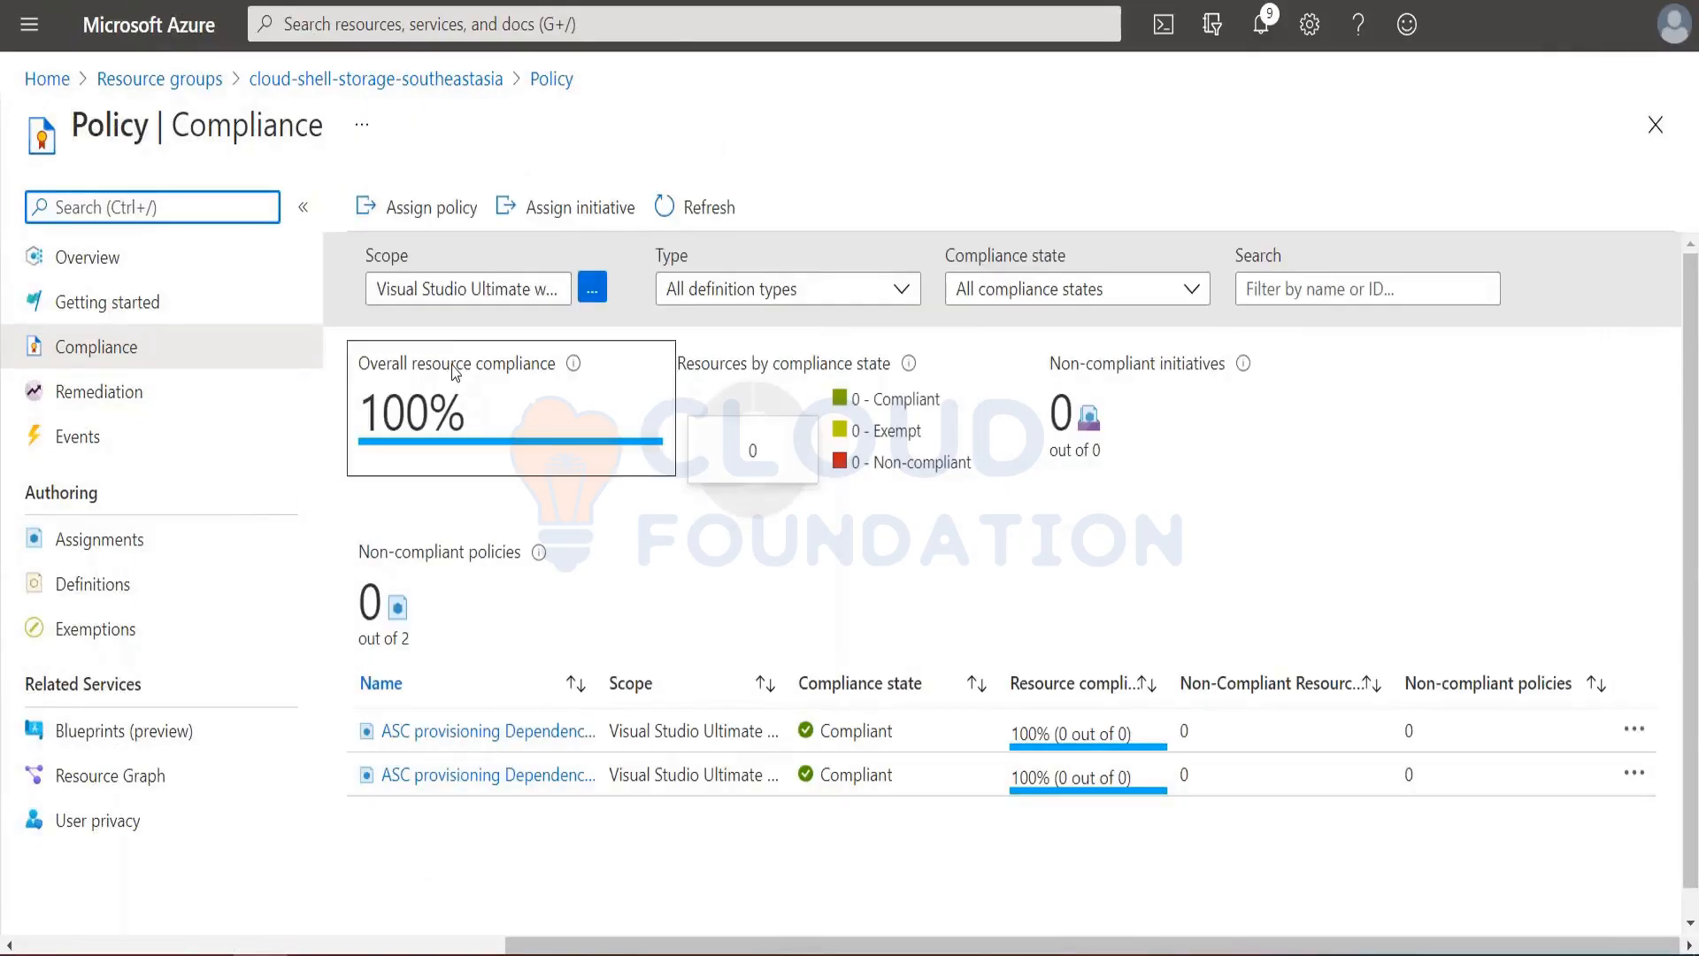
{"action": "left_click", "coordinate": [414, 211]}
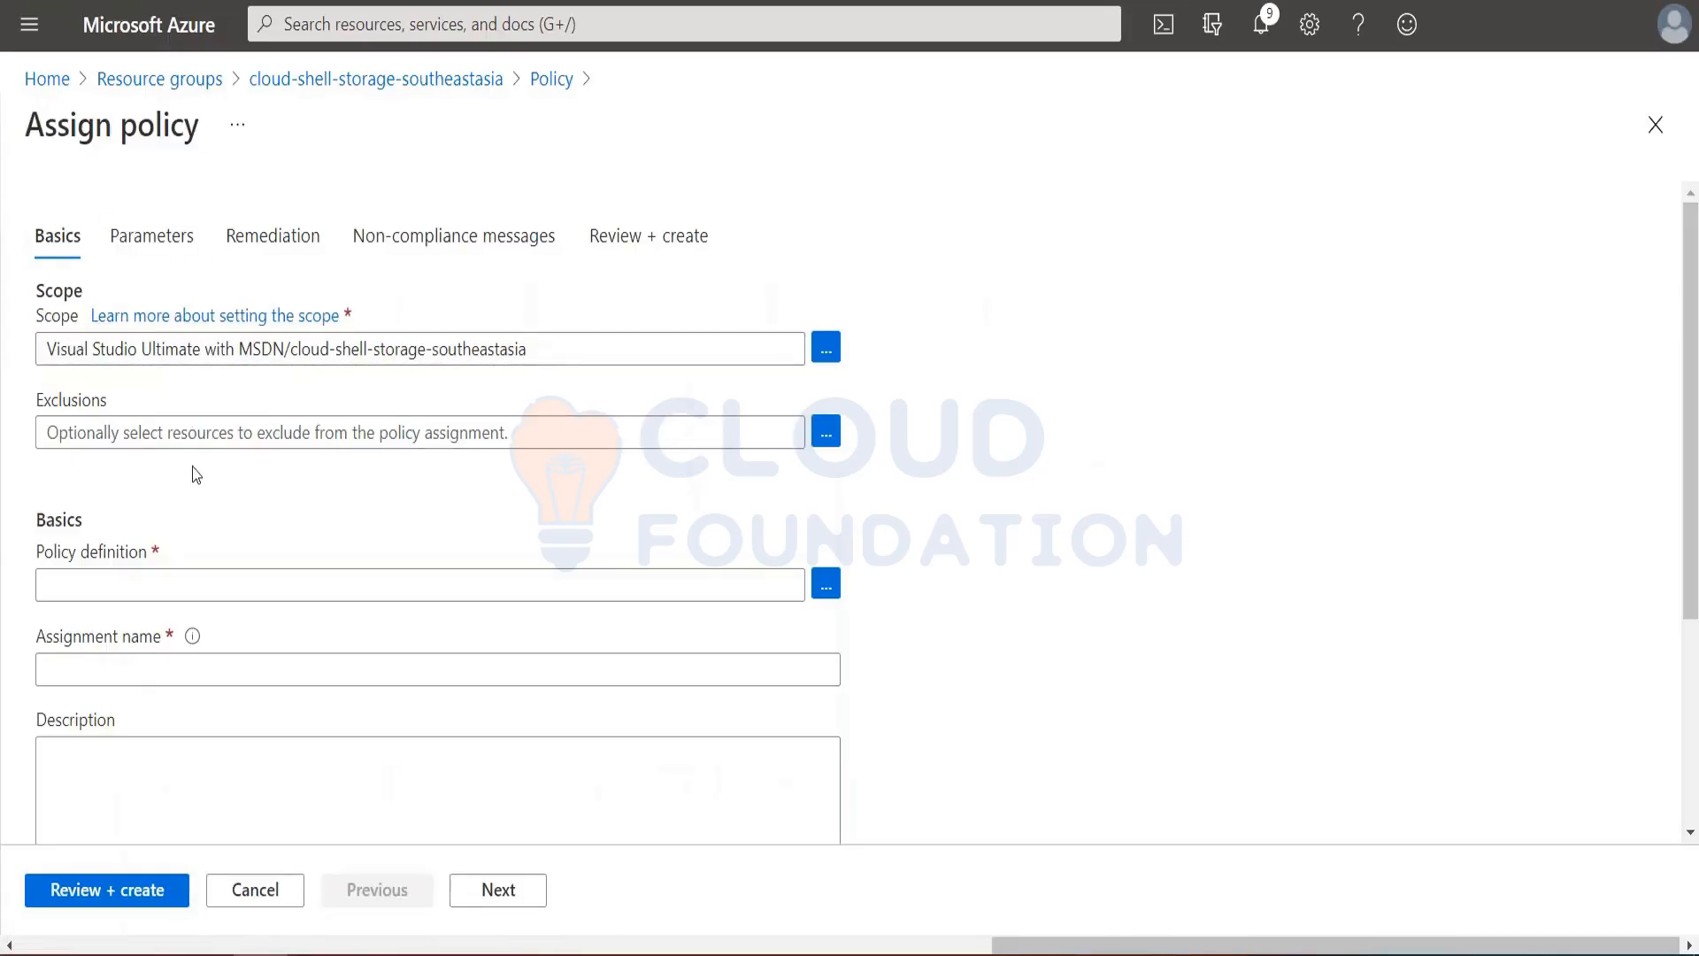
Search the available policy definitions for "sku" and select "Storage accounts should be limited by allowed SKUs" for the assignment.
{"action": "left_click", "coordinate": [825, 589]}
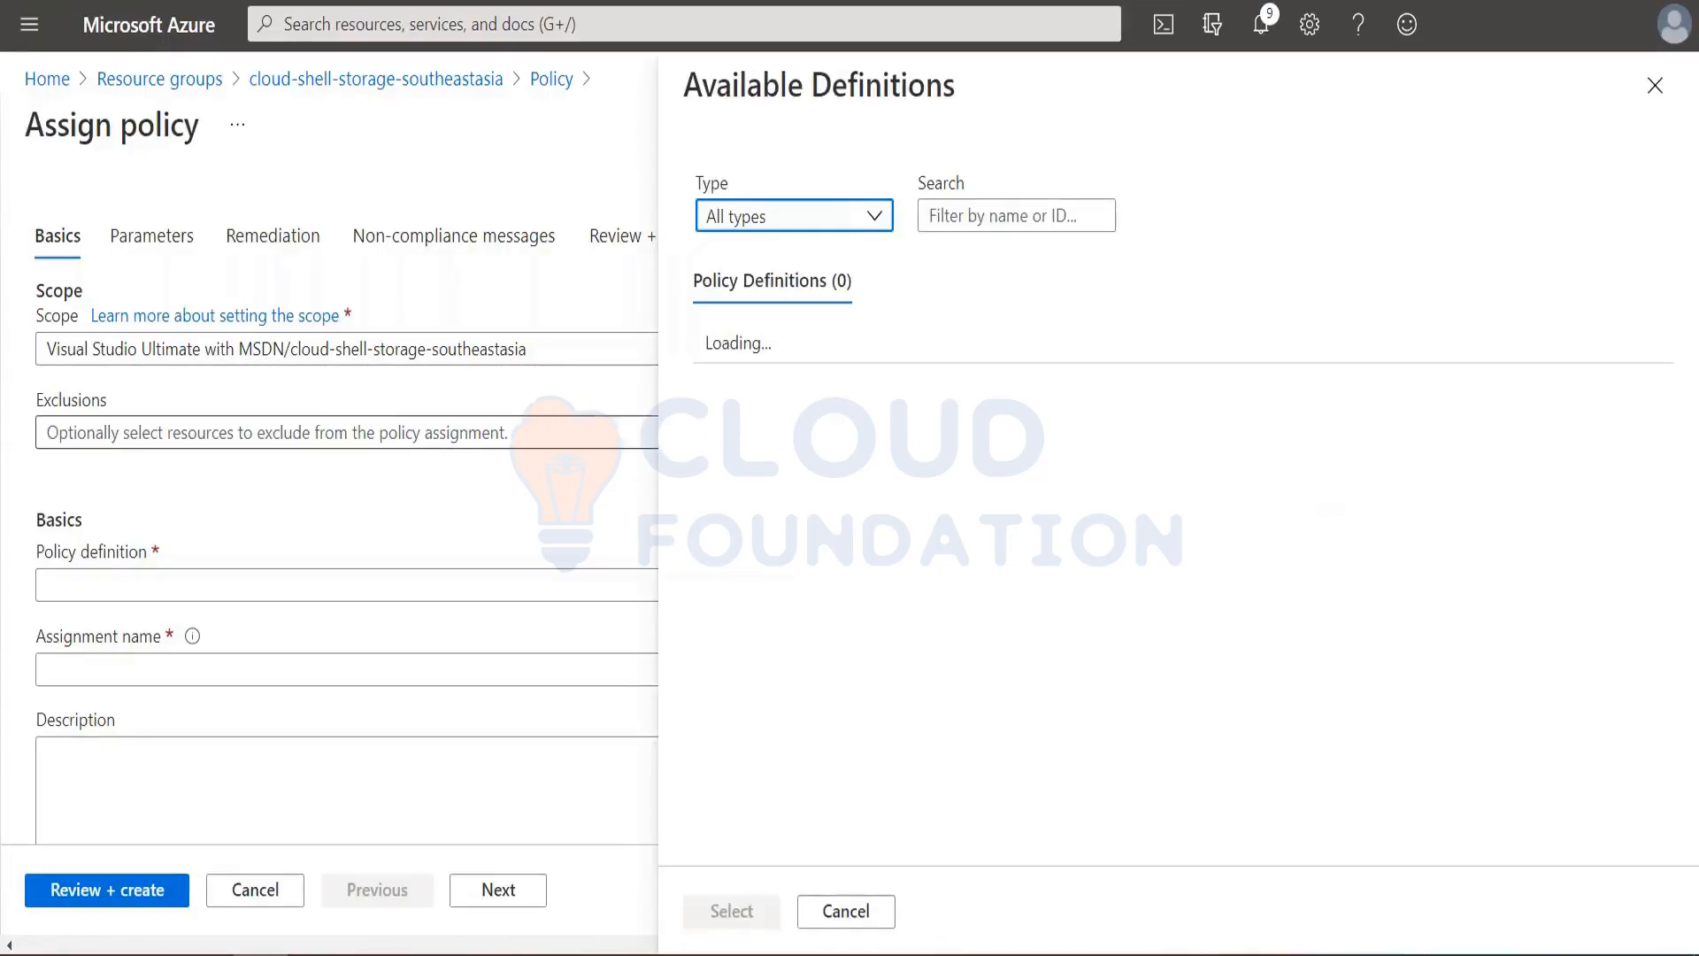
{"action": "left_click_drag", "start_coordinate": [31, 121], "coordinate": [201, 124]}
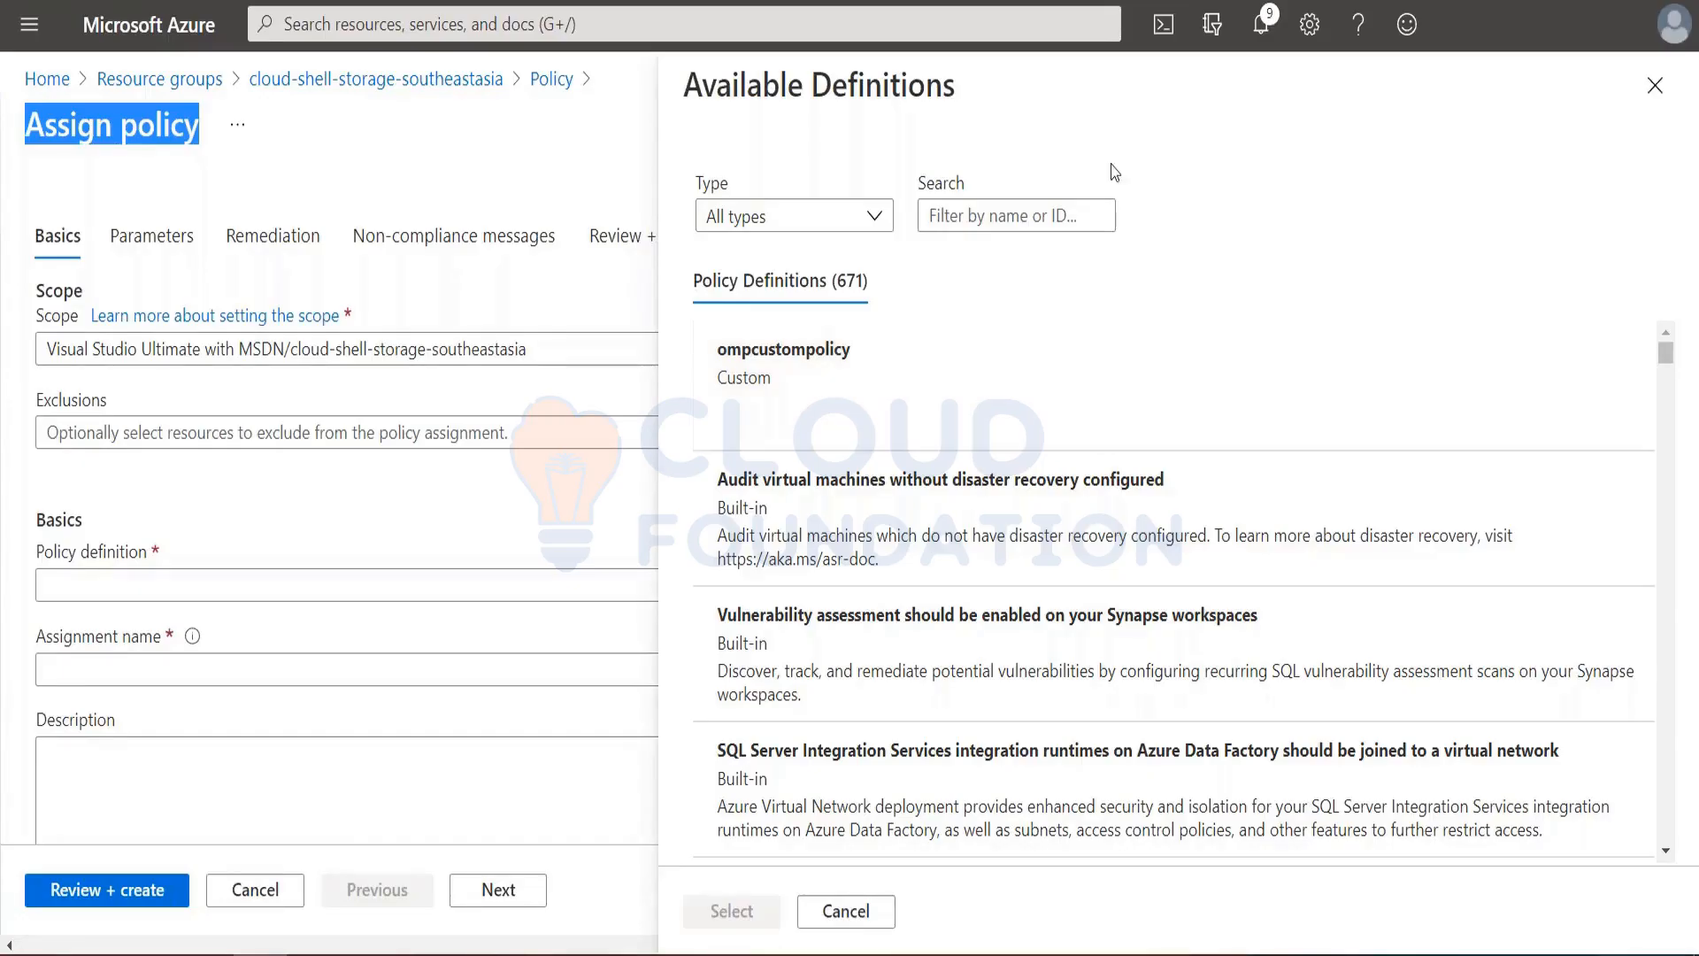
{"action": "left_click", "coordinate": [1026, 217]}
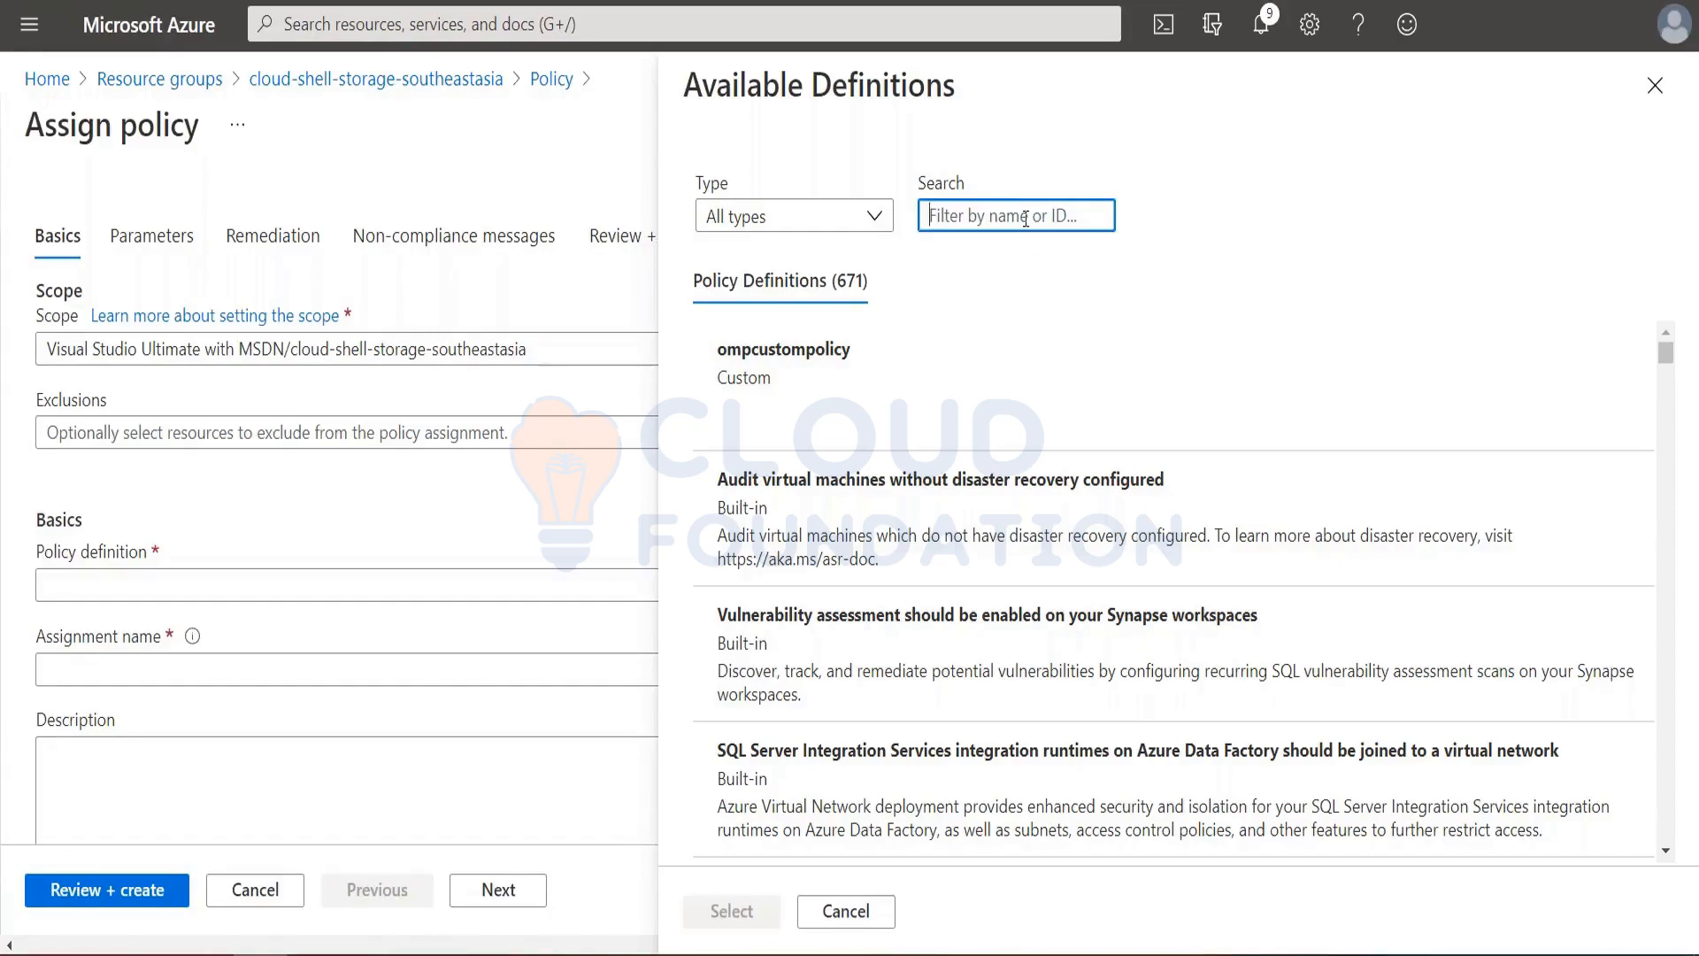
{"action": "type", "text": "sku"}
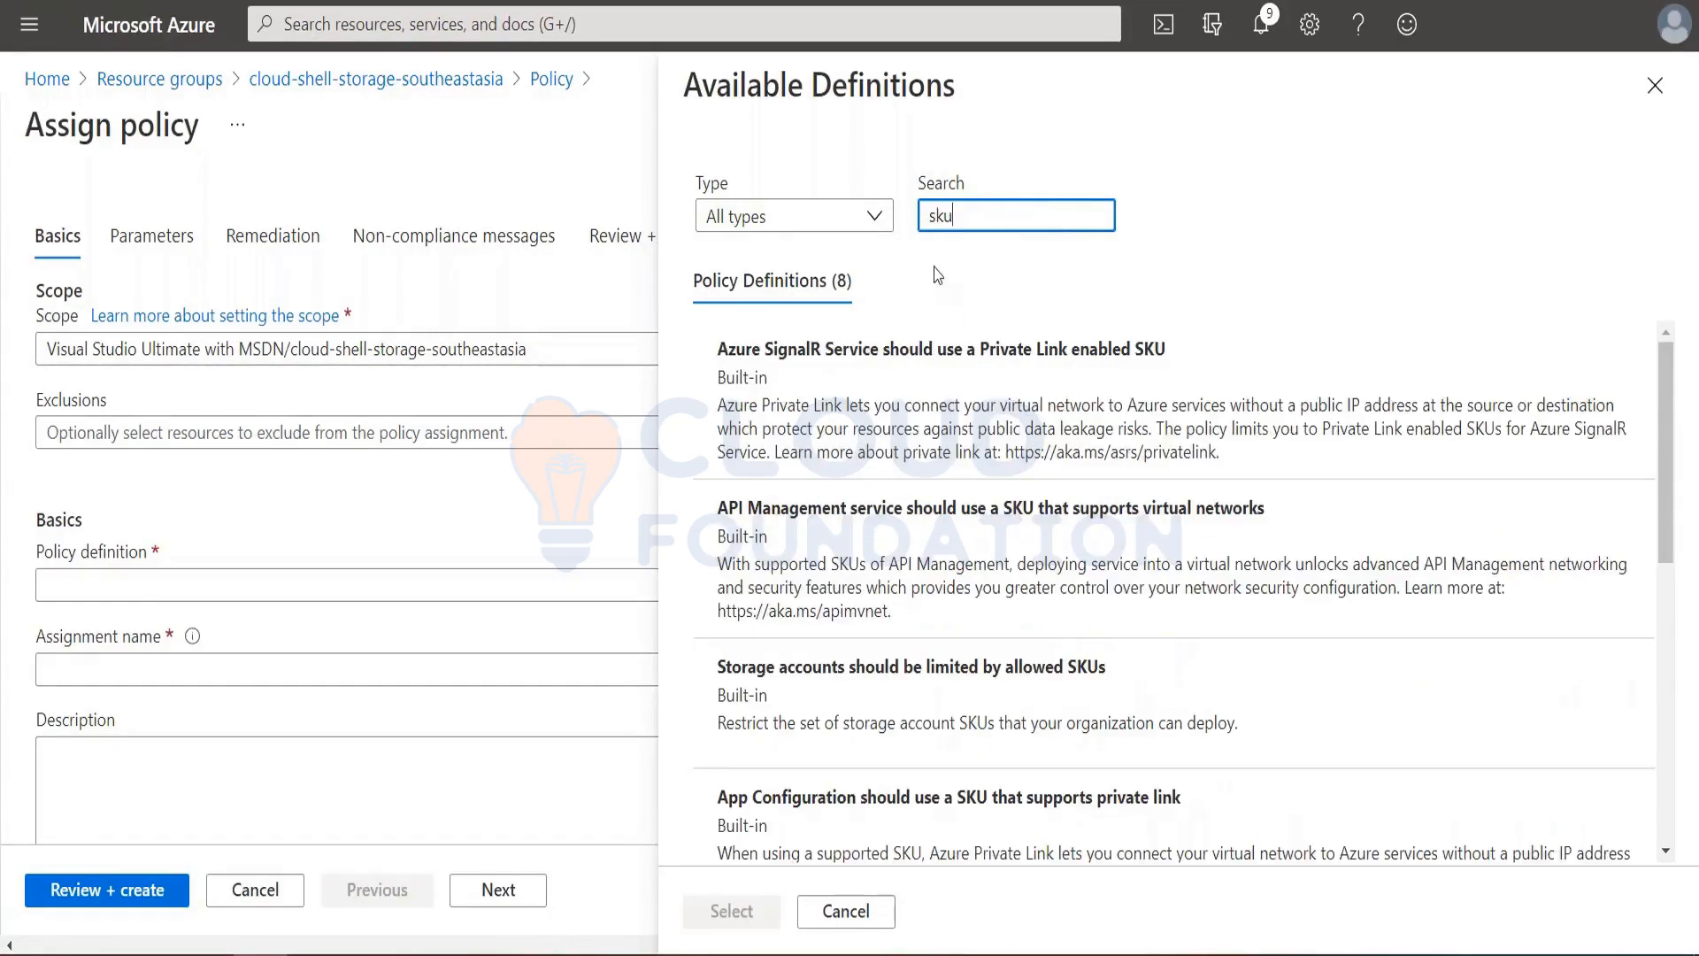
{"action": "scroll", "coordinate": [909, 745], "scroll_direction": "down", "scroll_amount": 1}
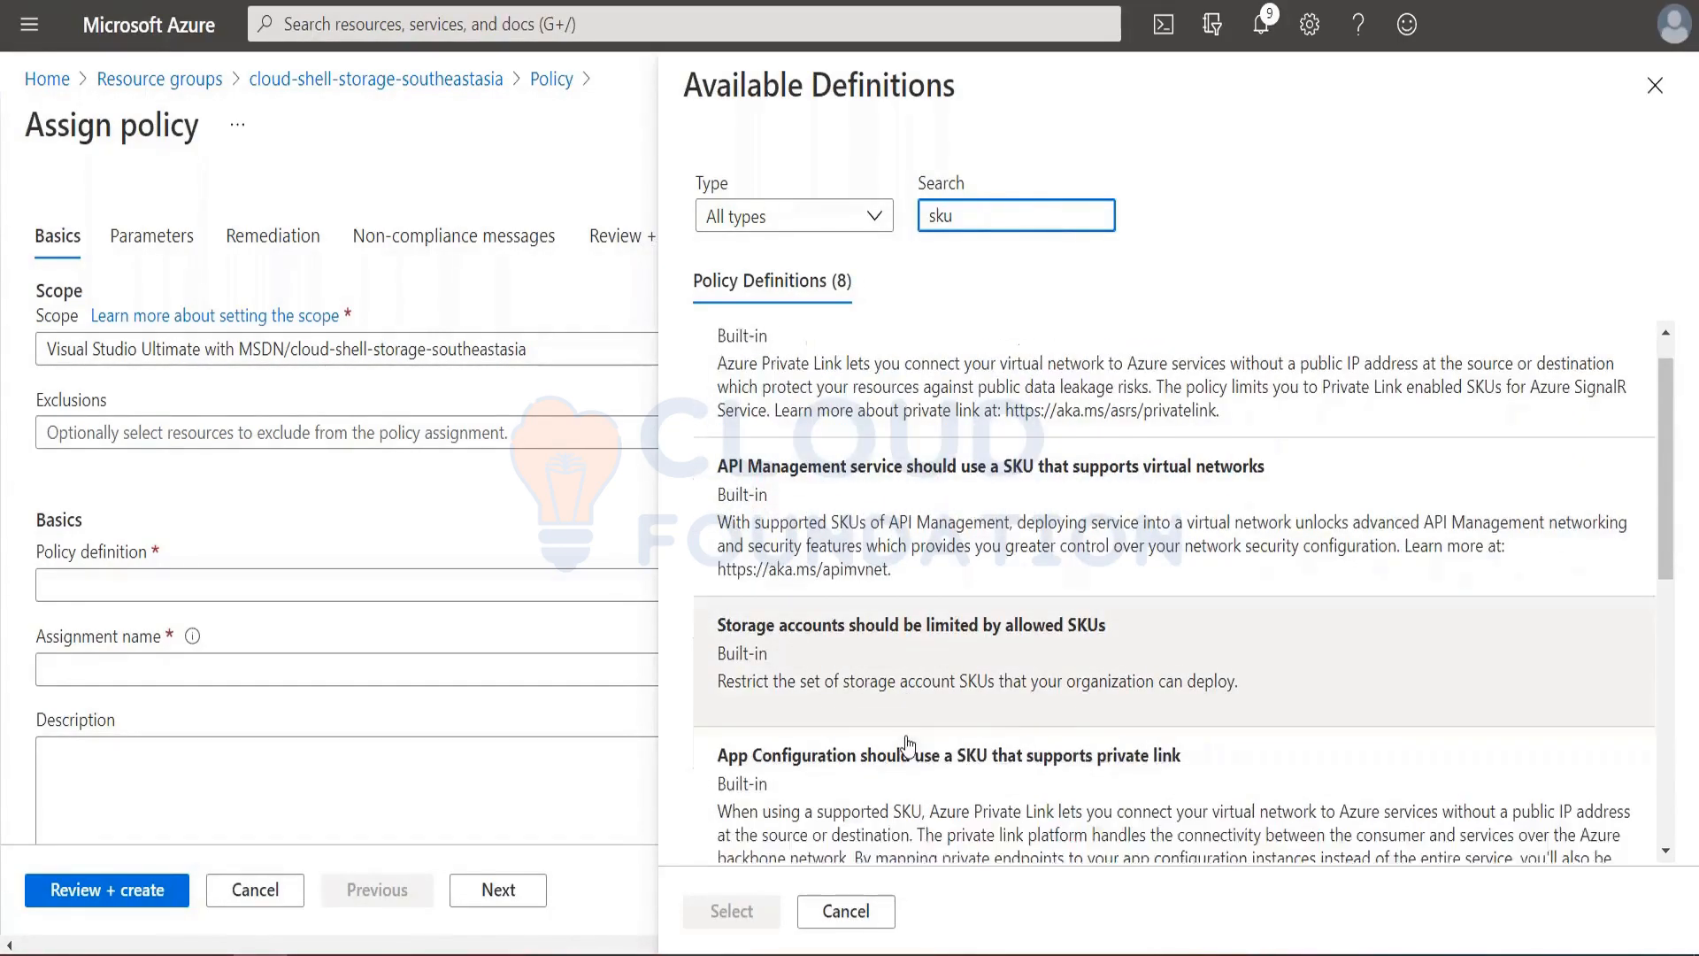
{"action": "scroll", "coordinate": [909, 745], "scroll_direction": "down", "scroll_amount": 3}
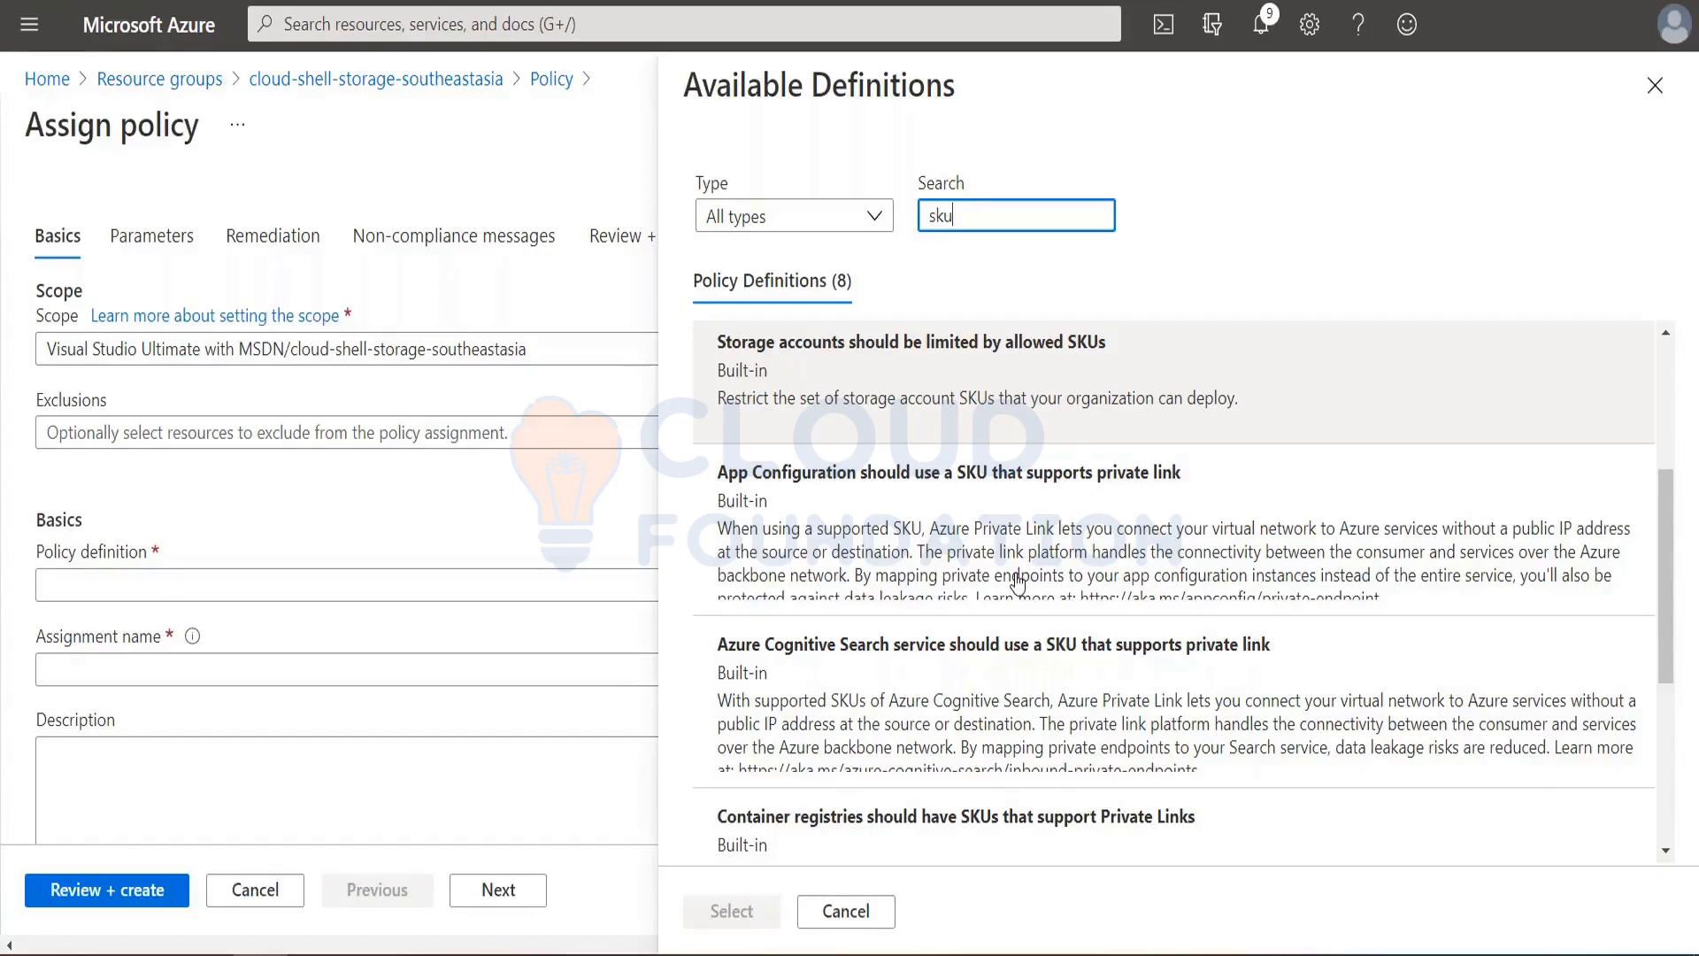
{"action": "scroll", "coordinate": [1002, 688], "scroll_direction": "down", "scroll_amount": 4}
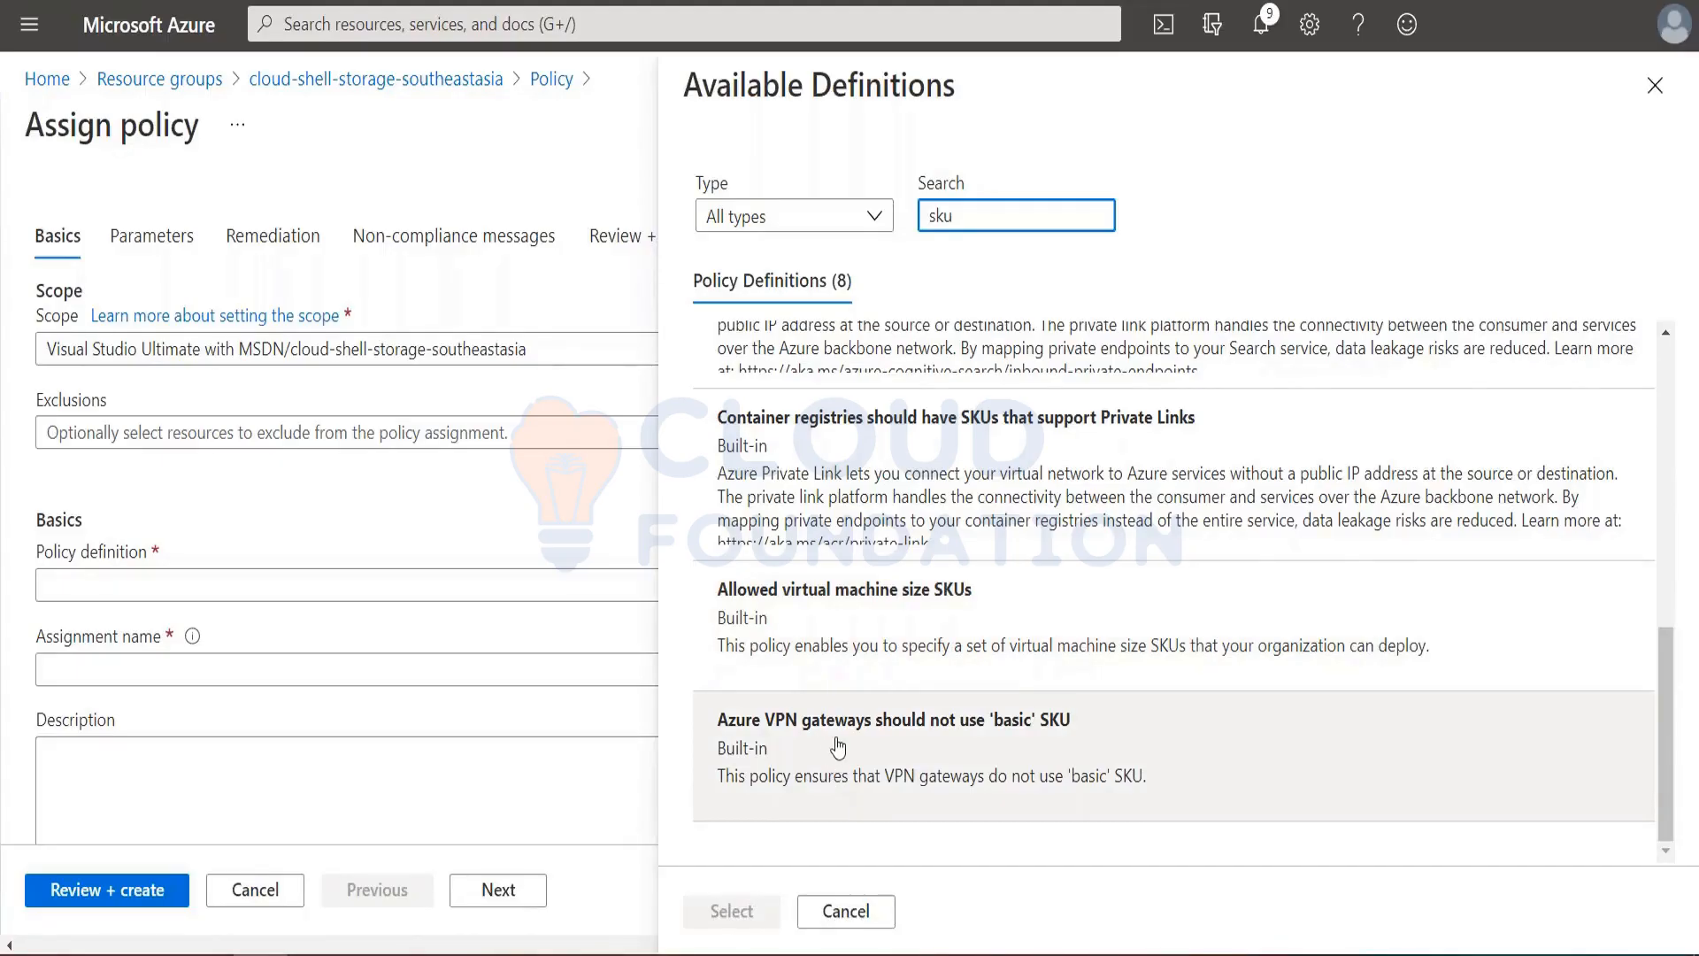
{"action": "scroll", "coordinate": [838, 748], "scroll_direction": "up", "scroll_amount": 5}
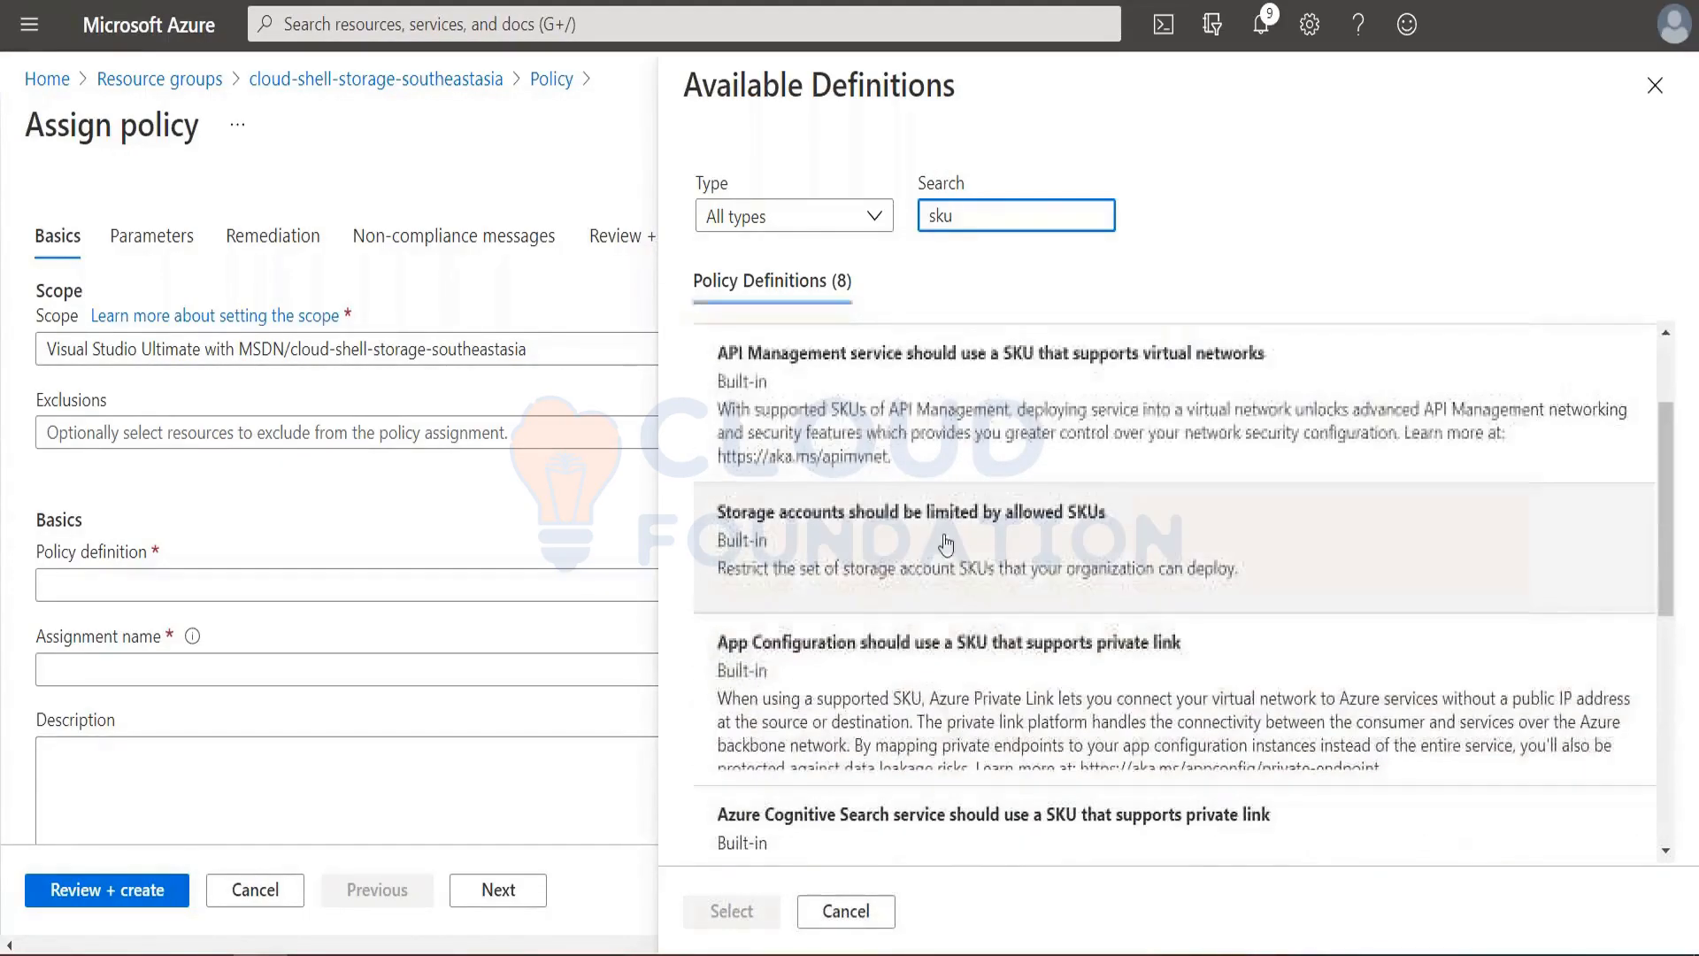
{"action": "scroll", "coordinate": [945, 542], "scroll_direction": "up", "scroll_amount": 2}
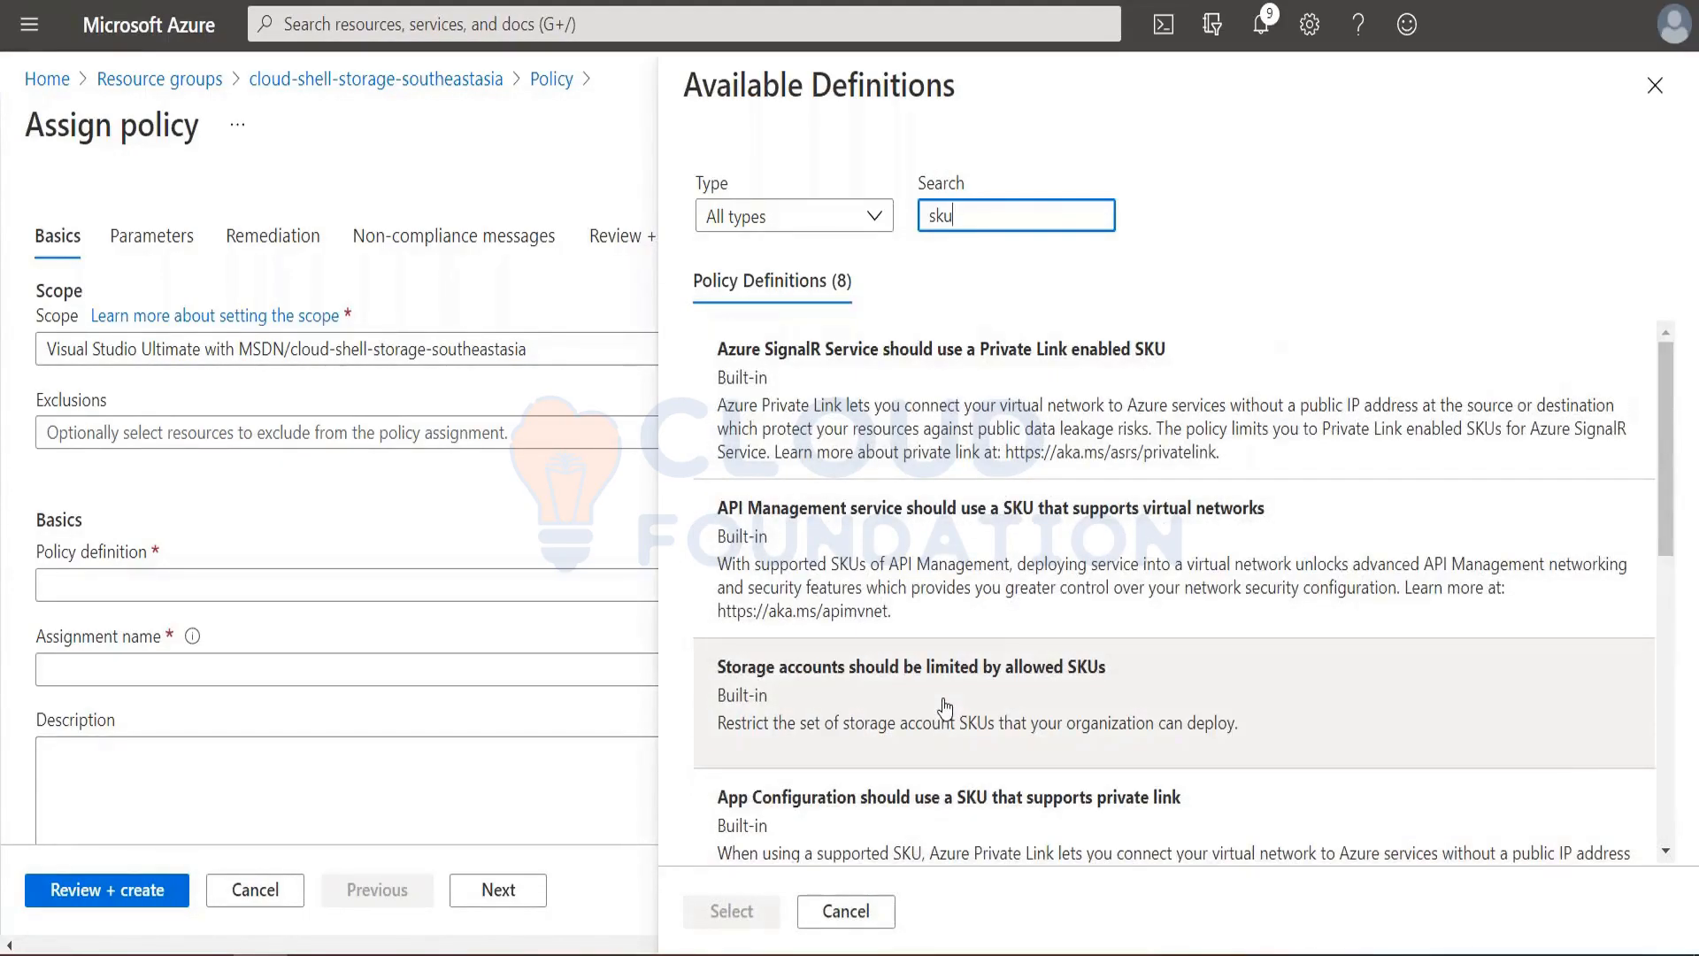
{"action": "left_click", "coordinate": [901, 671]}
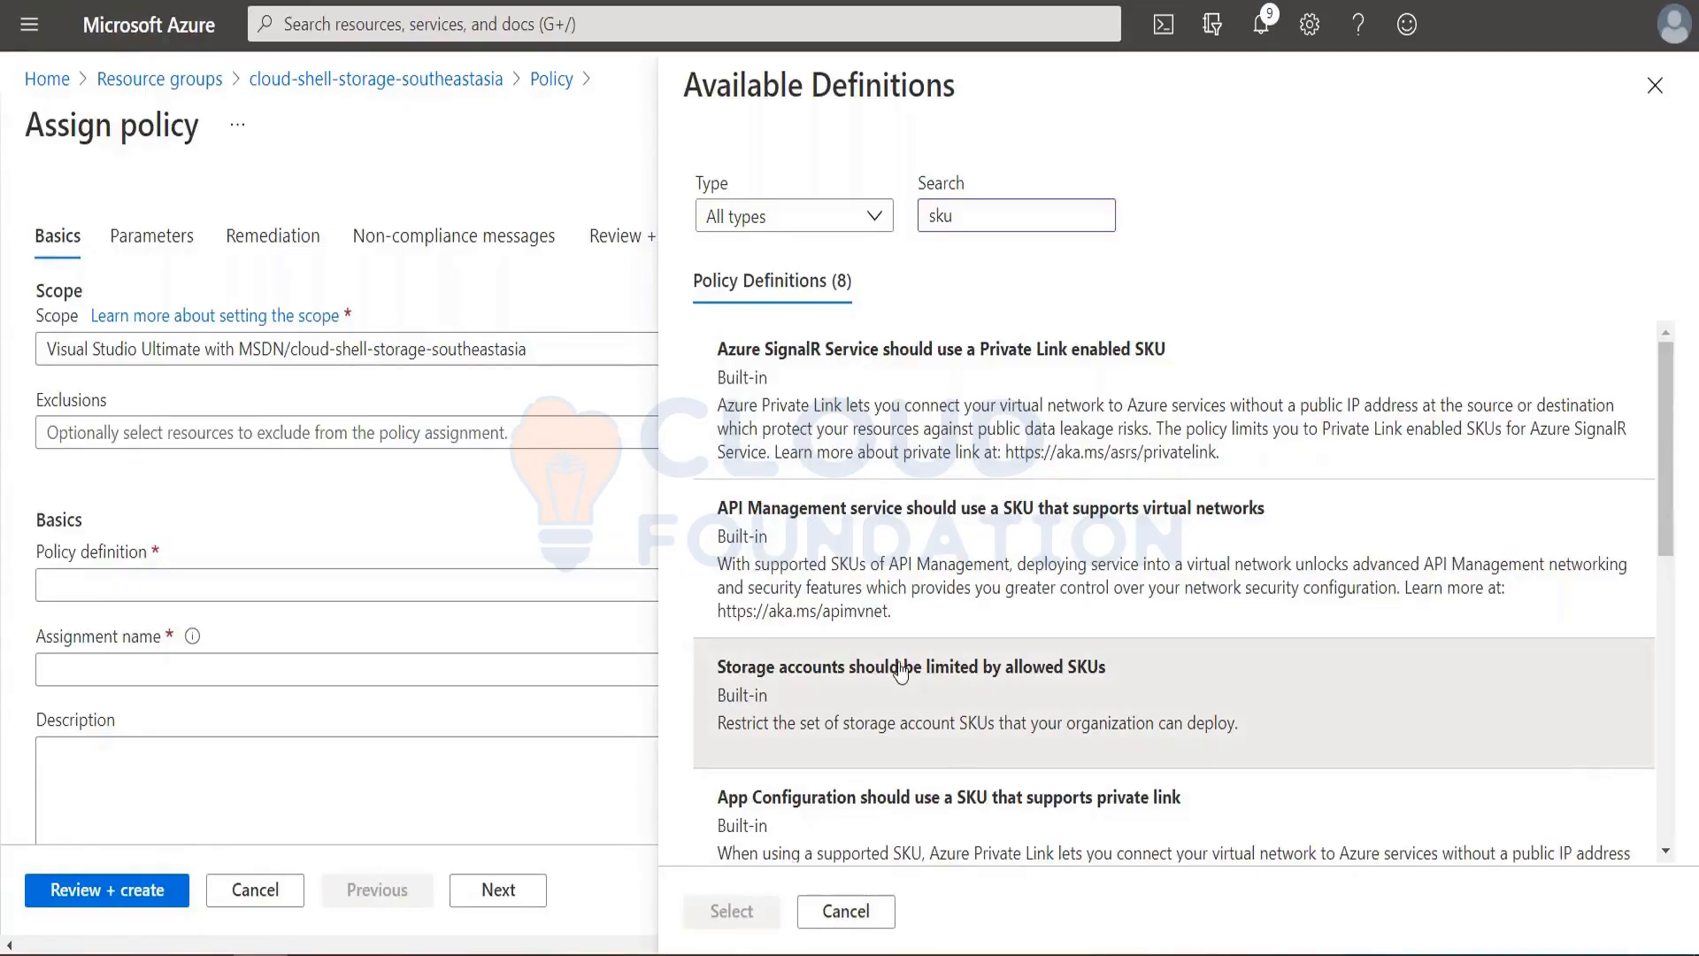
{"action": "left_click", "coordinate": [901, 671]}
{"action": "left_click", "coordinate": [731, 910]}
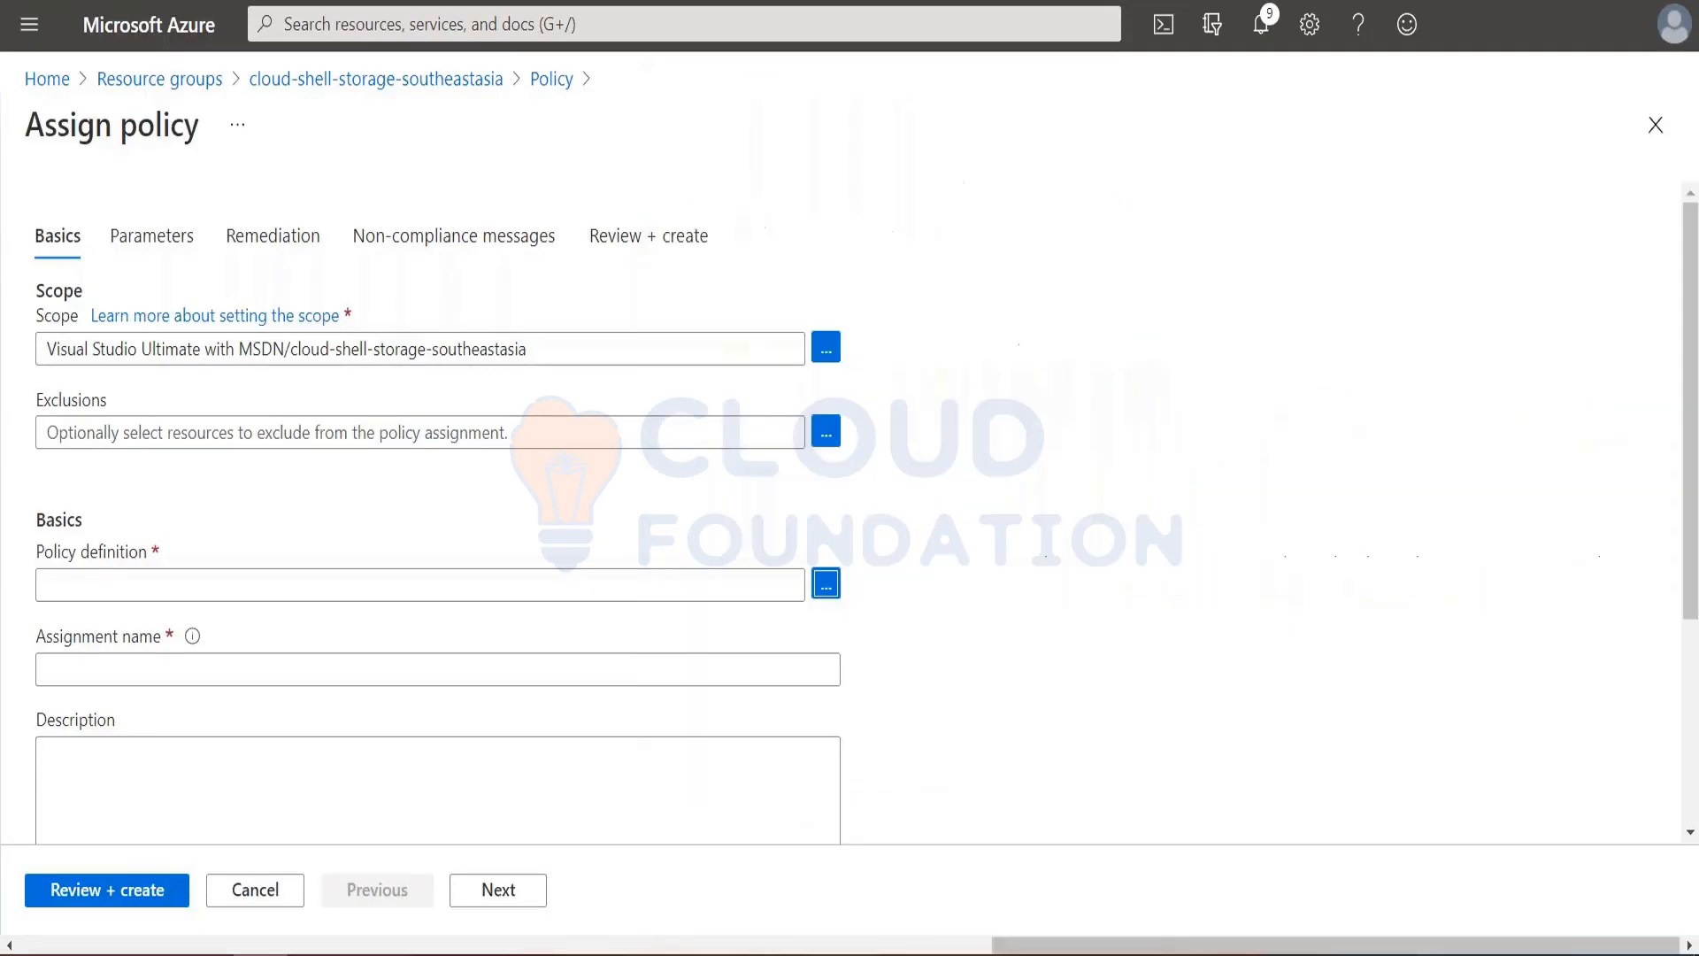
Clear the Assigned by field in the policy assignment's basics and continue to its parameters.
{"action": "scroll", "coordinate": [358, 643], "scroll_direction": "down", "scroll_amount": 1}
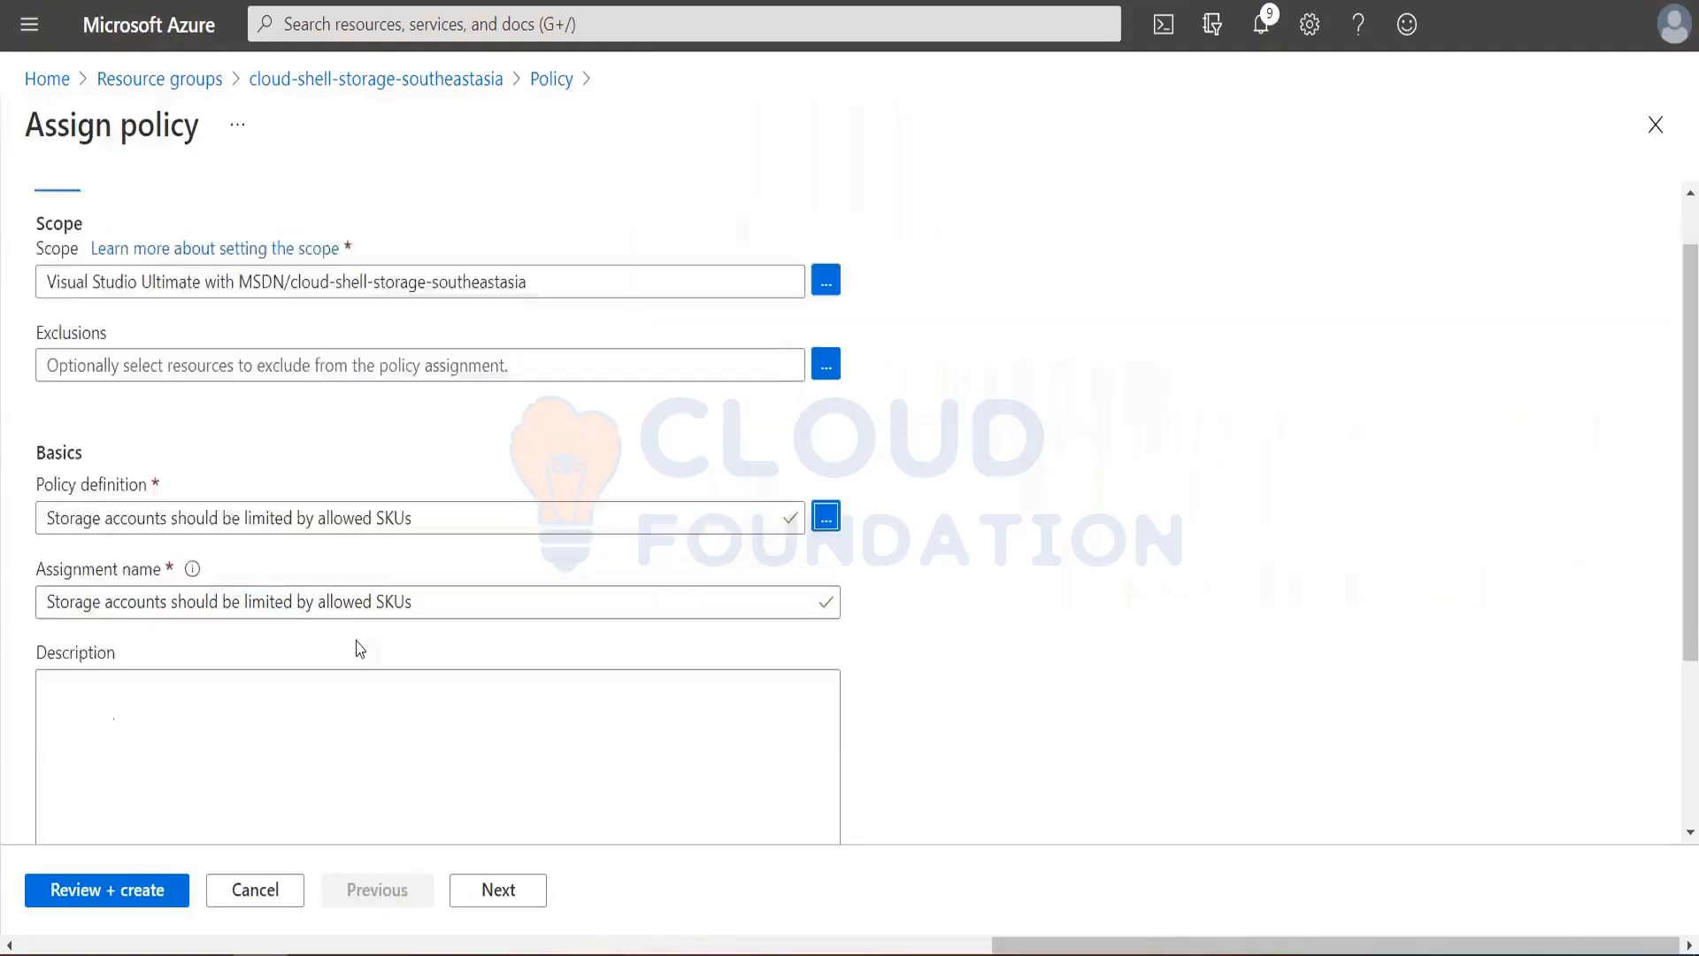
{"action": "scroll", "coordinate": [357, 648], "scroll_direction": "down", "scroll_amount": 3}
{"action": "left_click", "coordinate": [115, 748]}
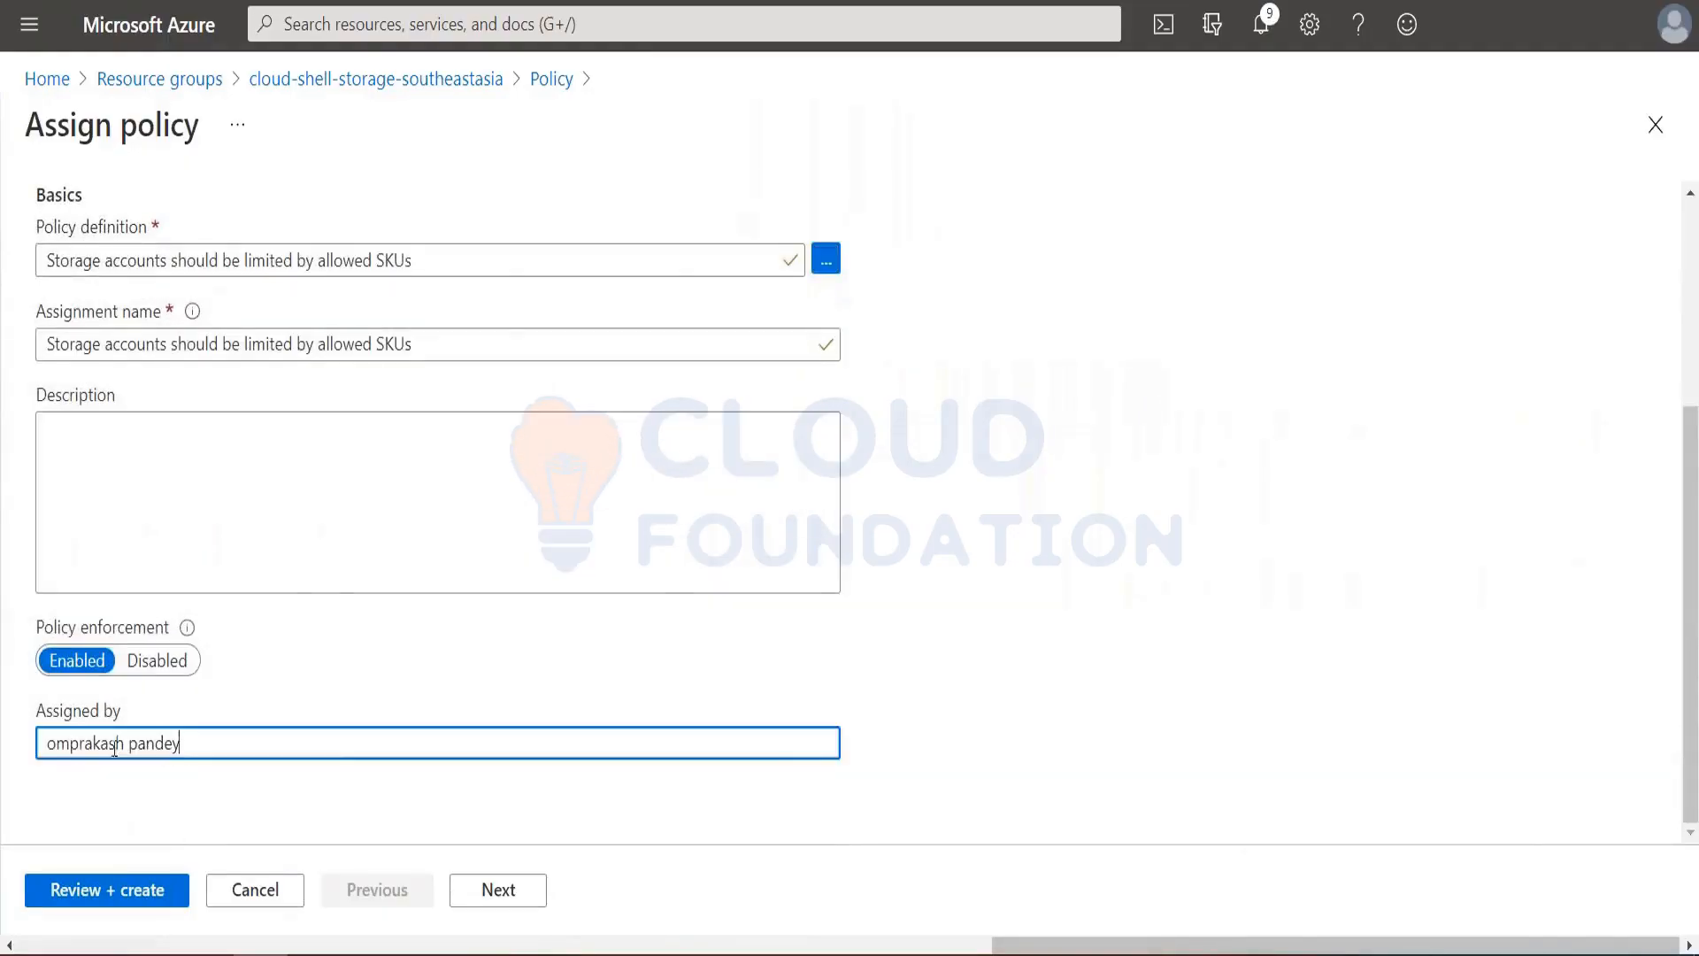
{"action": "key", "text": "ctrl+a"}
{"action": "key", "text": "BackSpace"}
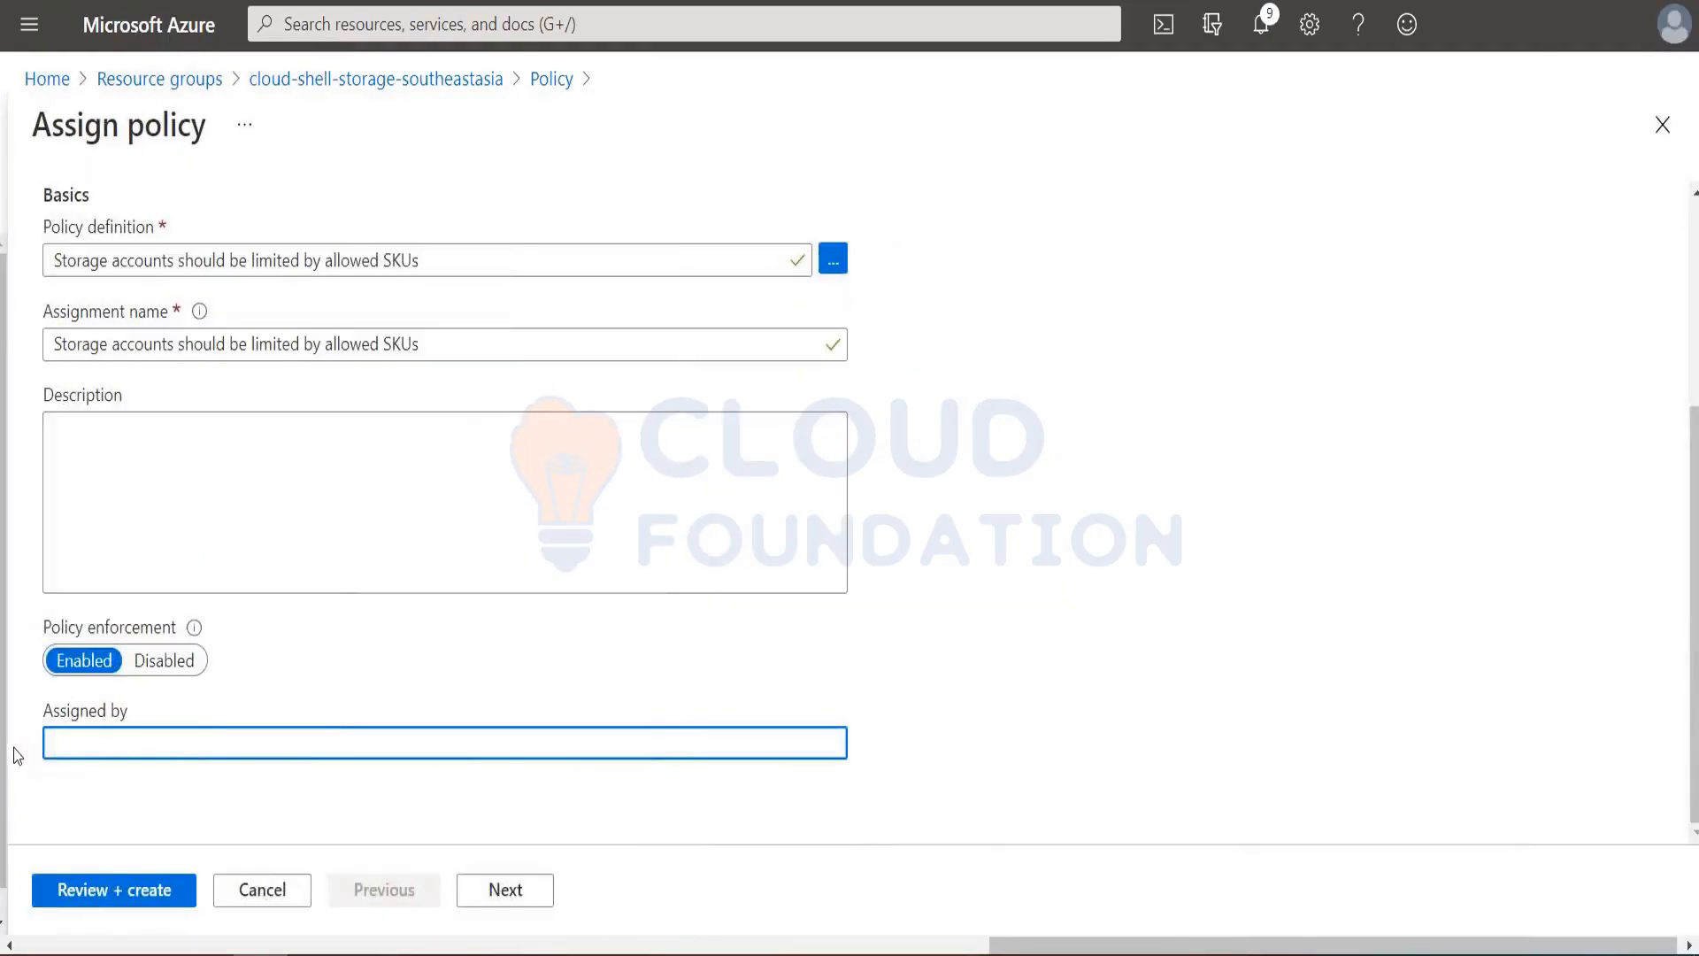
{"action": "left_click", "coordinate": [506, 891]}
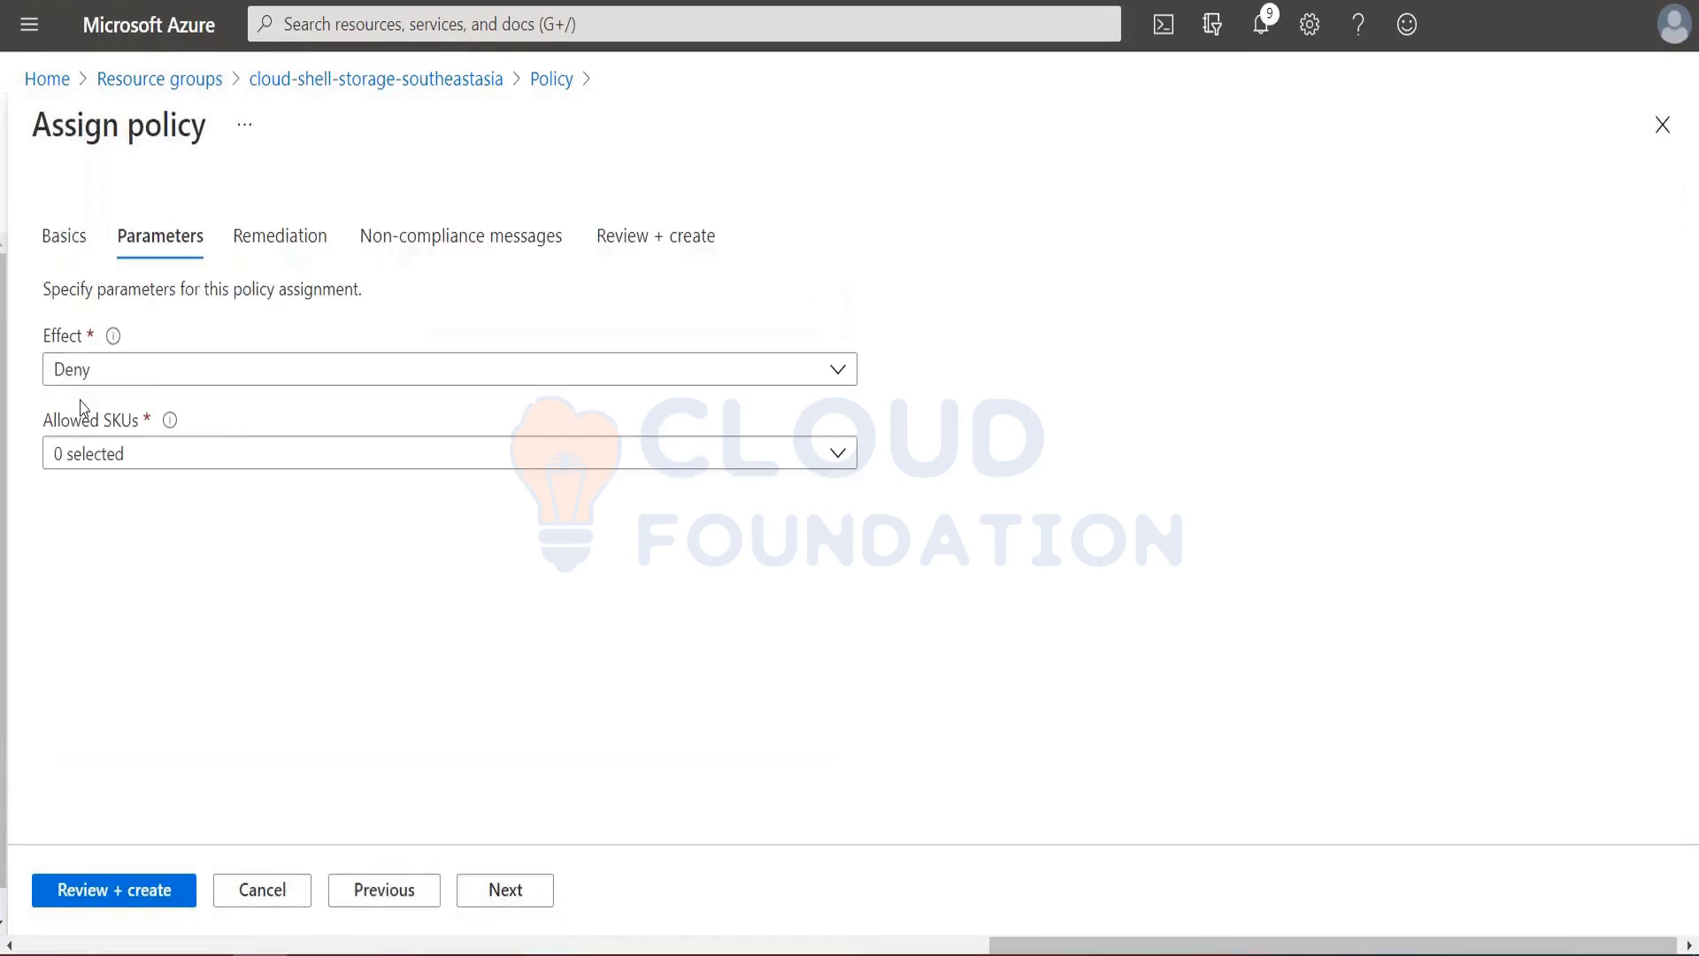
Keep the policy effect as Deny and allow the SKUs Standard_LRS, Premium_LRS and Standard_ZRS.
{"action": "left_click", "coordinate": [122, 386]}
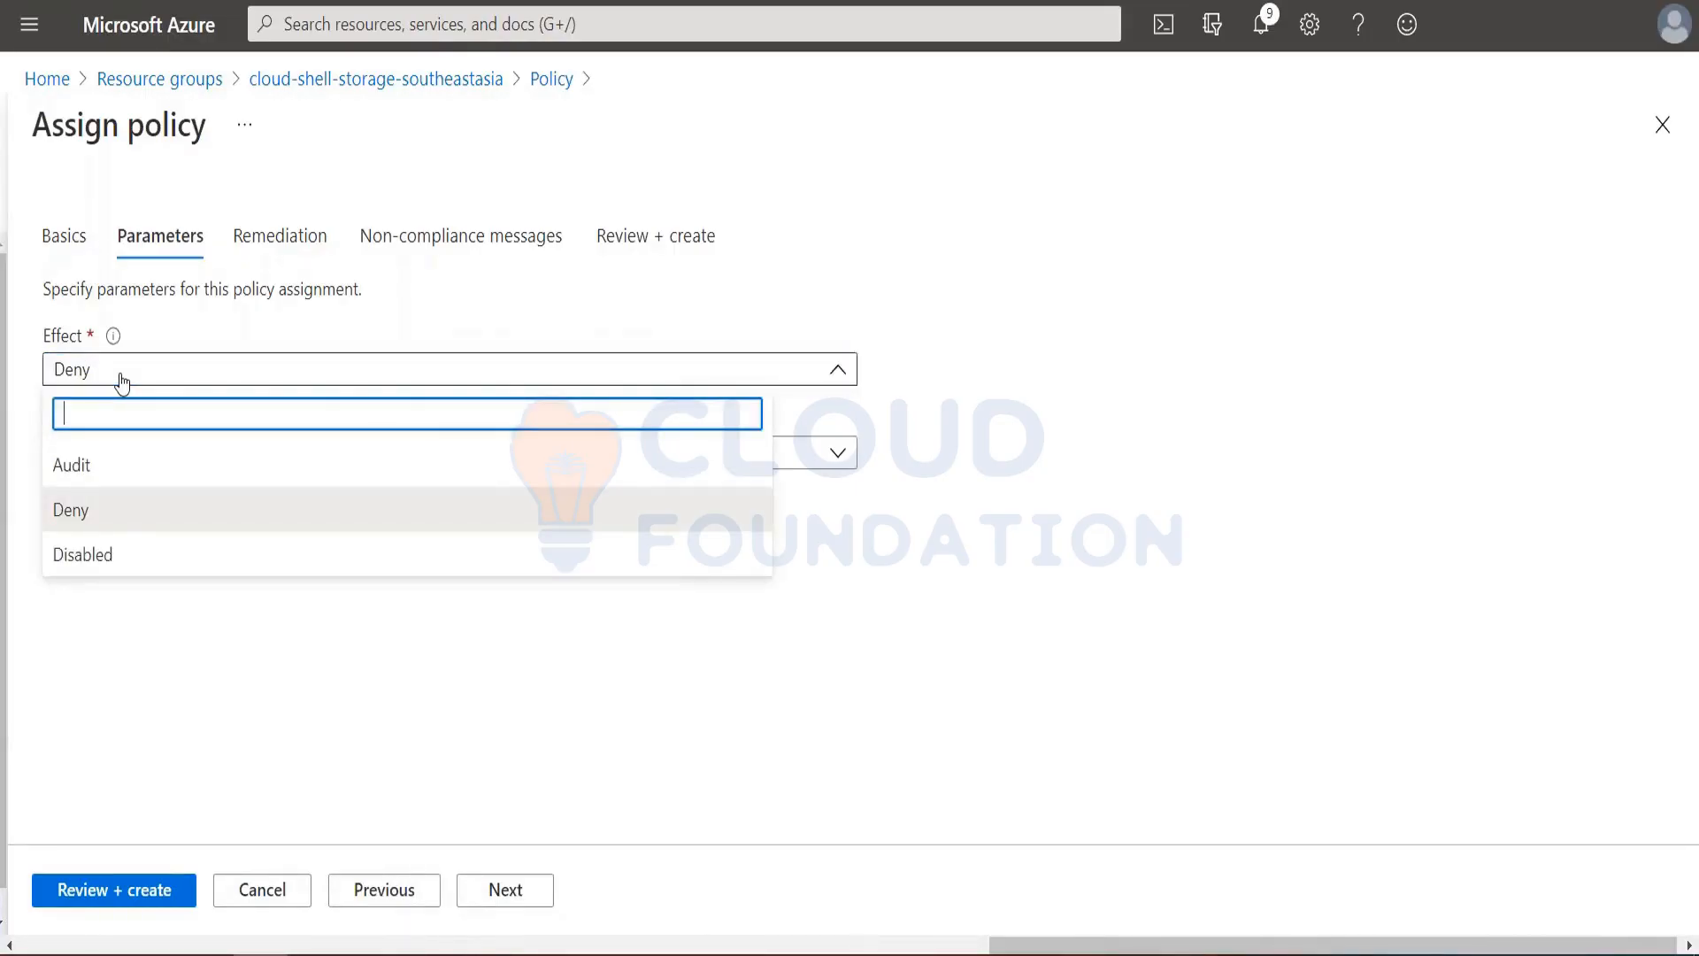
{"action": "left_click", "coordinate": [122, 382]}
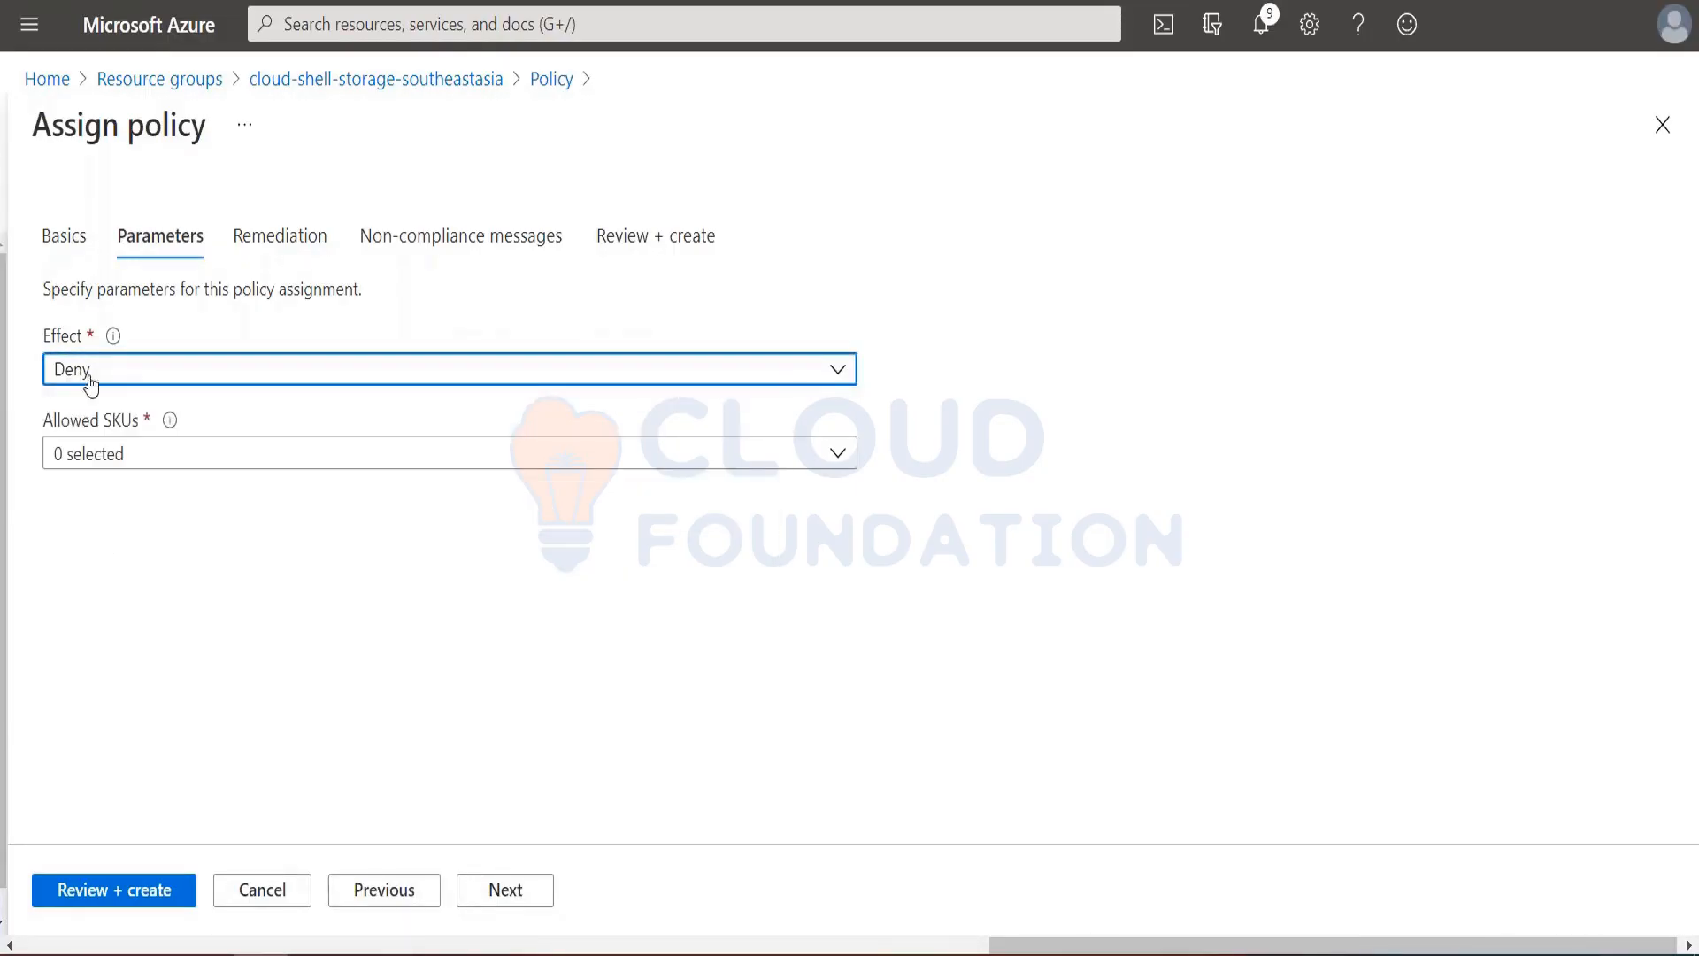
{"action": "left_click", "coordinate": [143, 452]}
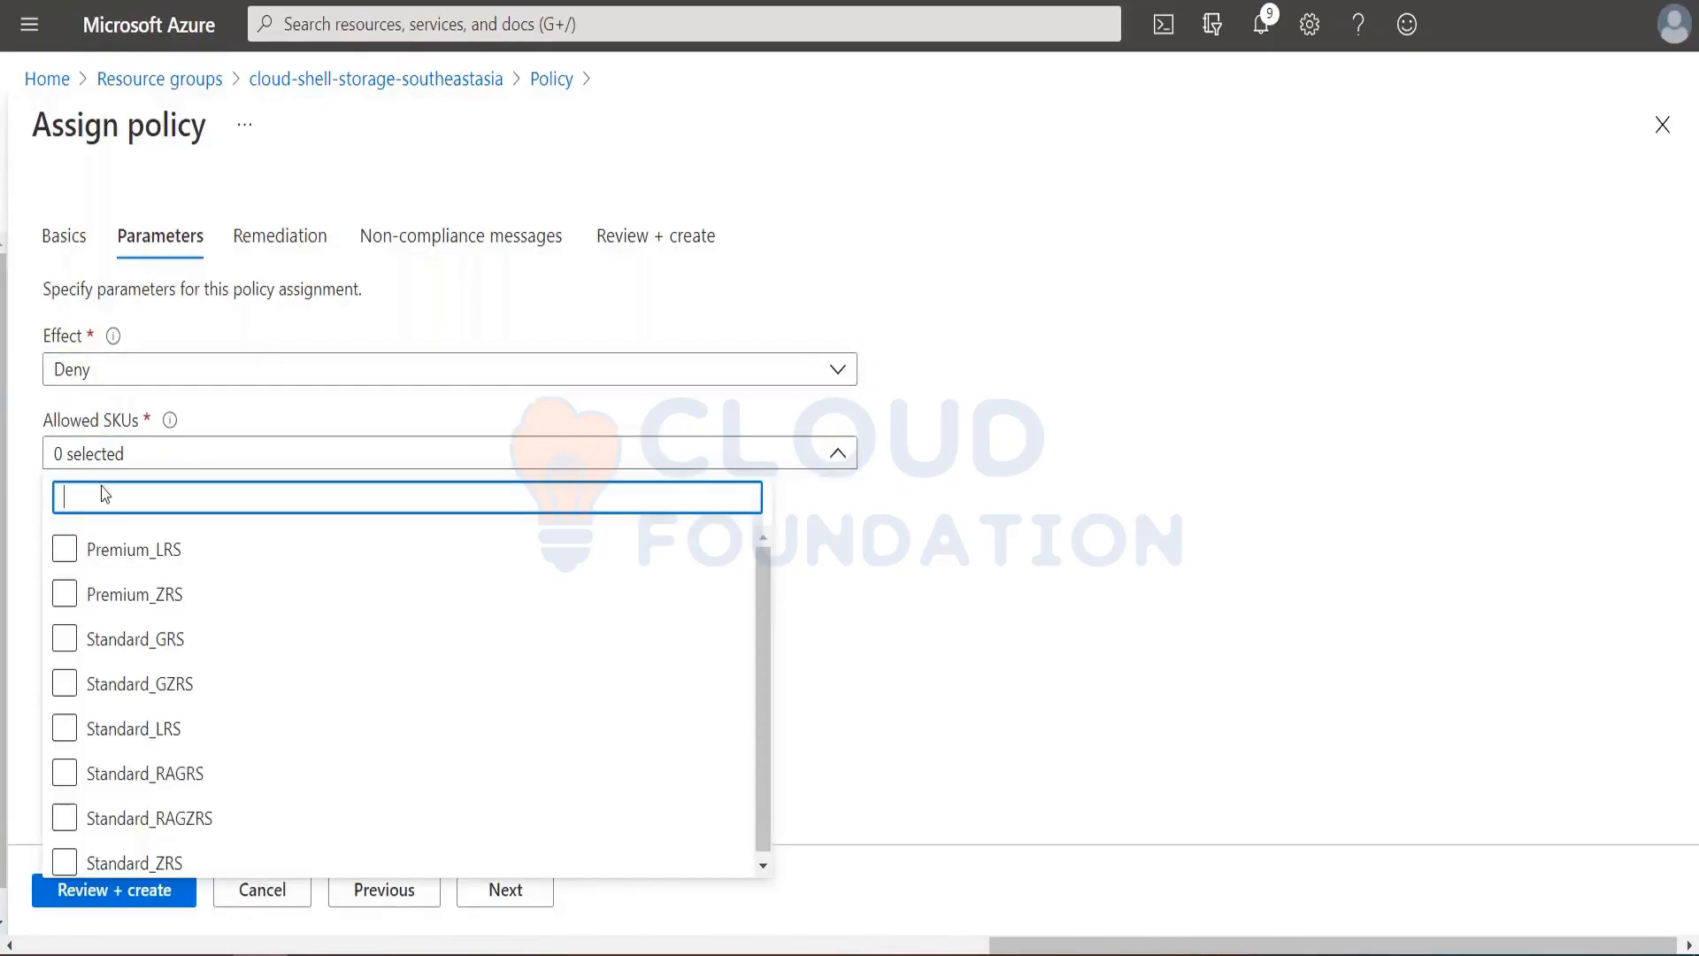
{"action": "left_click", "coordinate": [80, 541]}
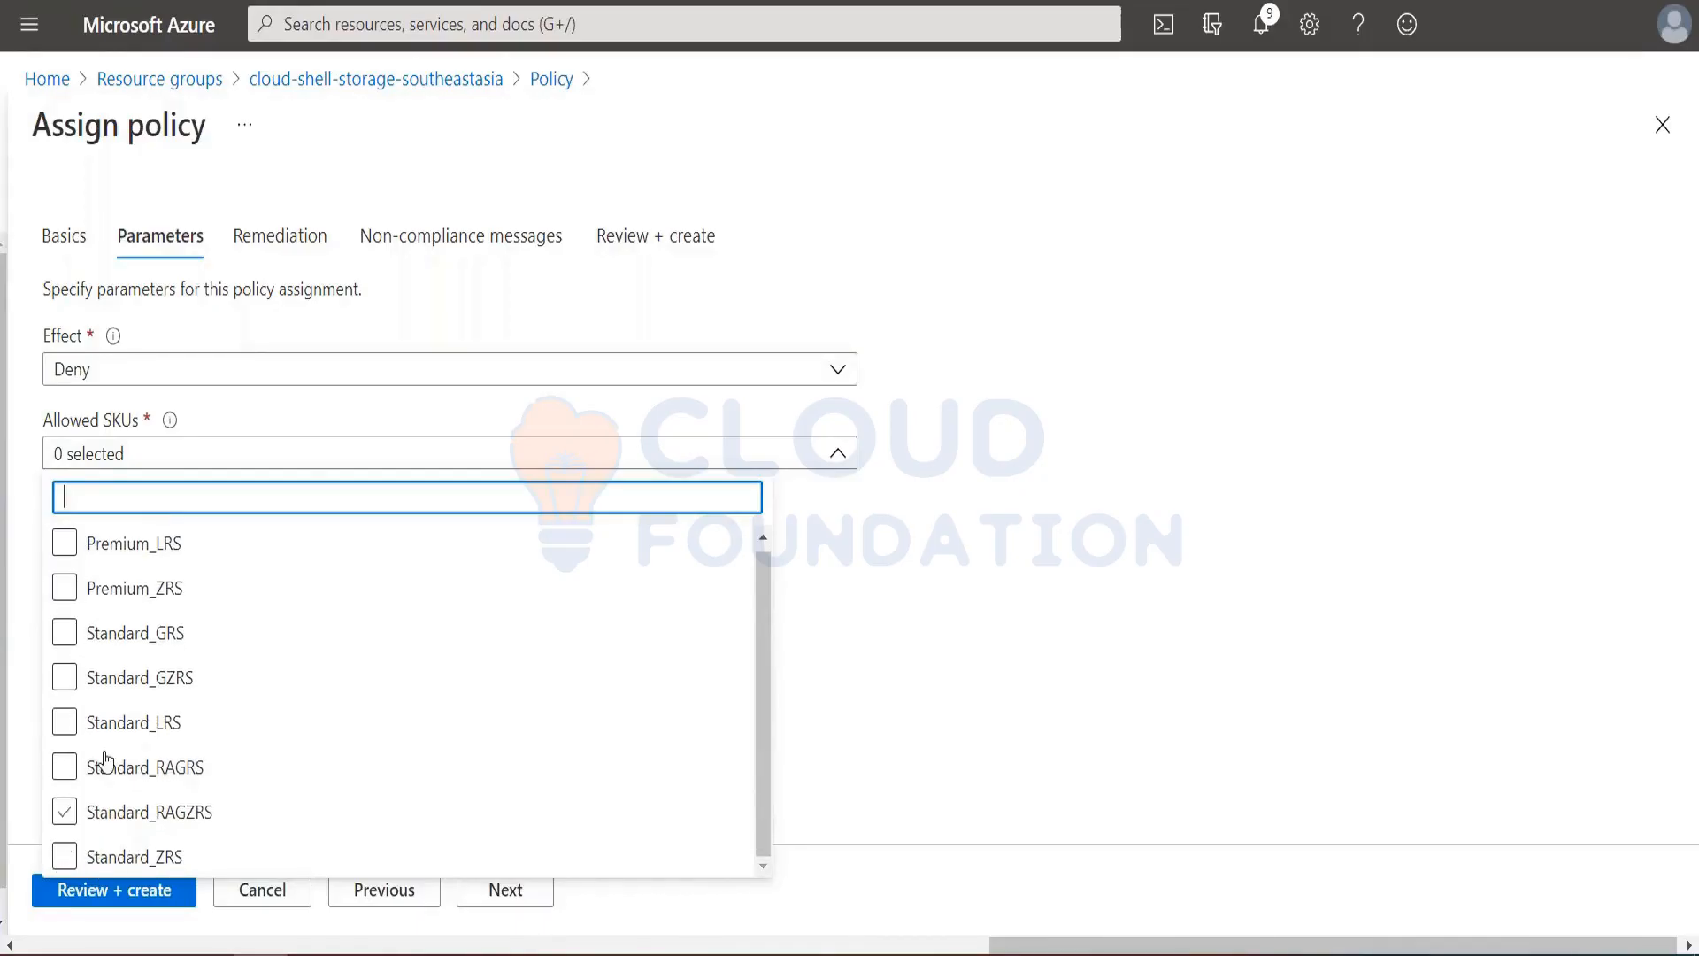
{"action": "left_click", "coordinate": [68, 723]}
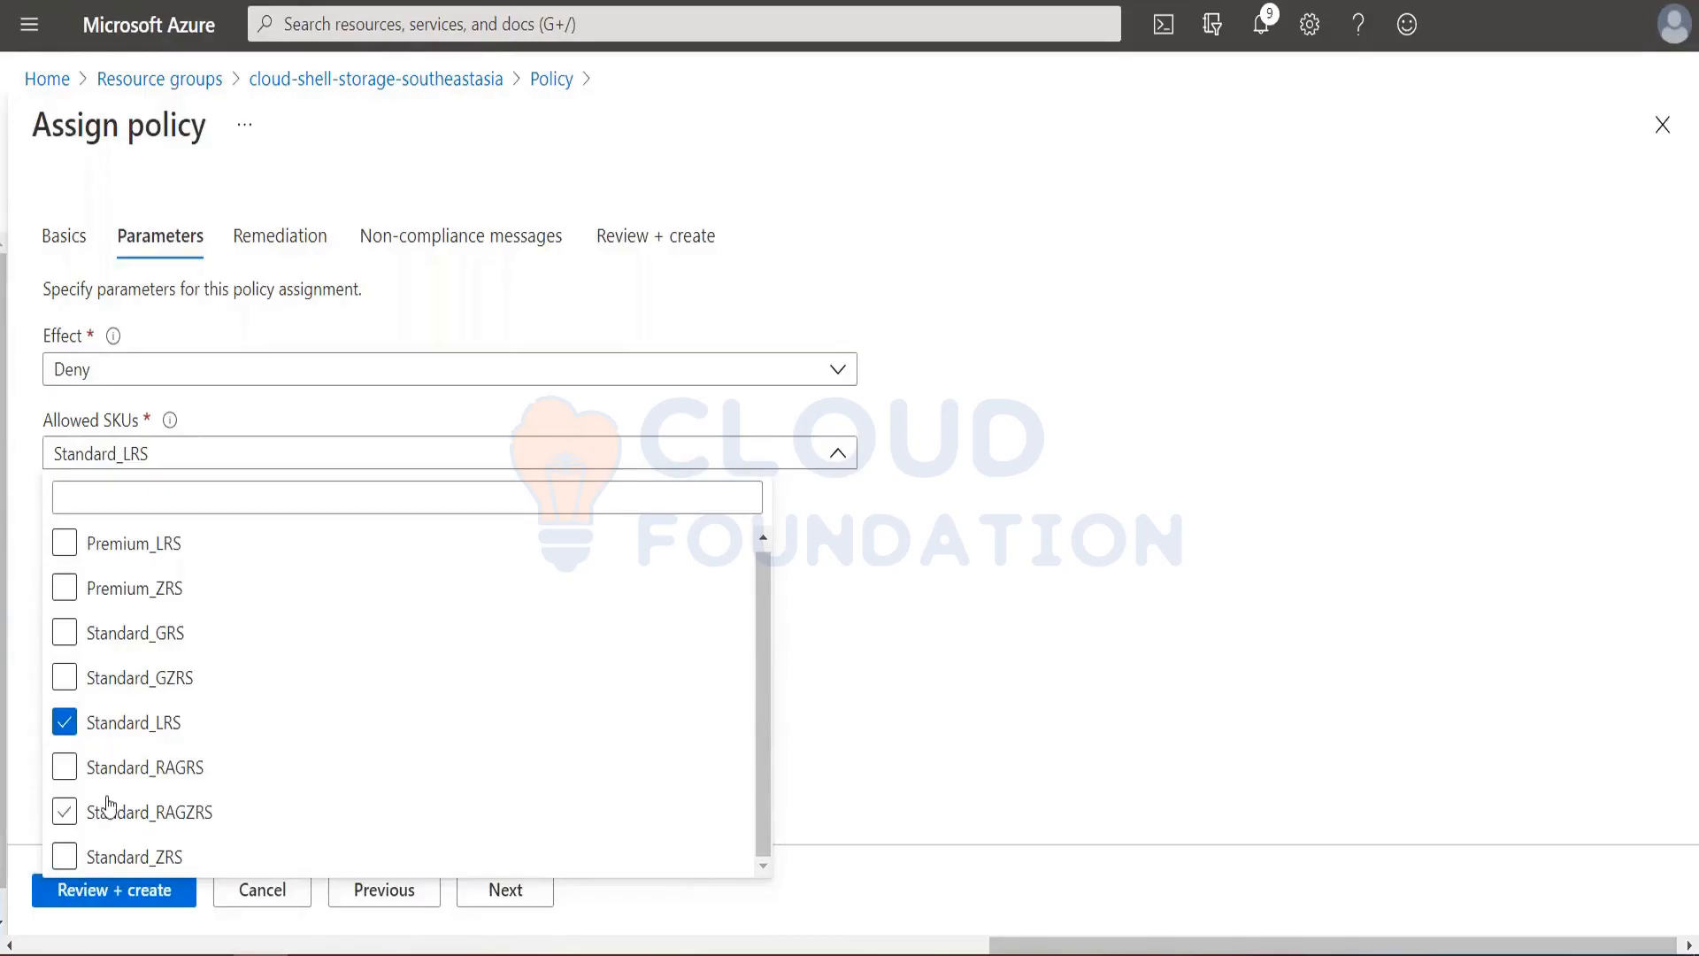
{"action": "left_click", "coordinate": [63, 543]}
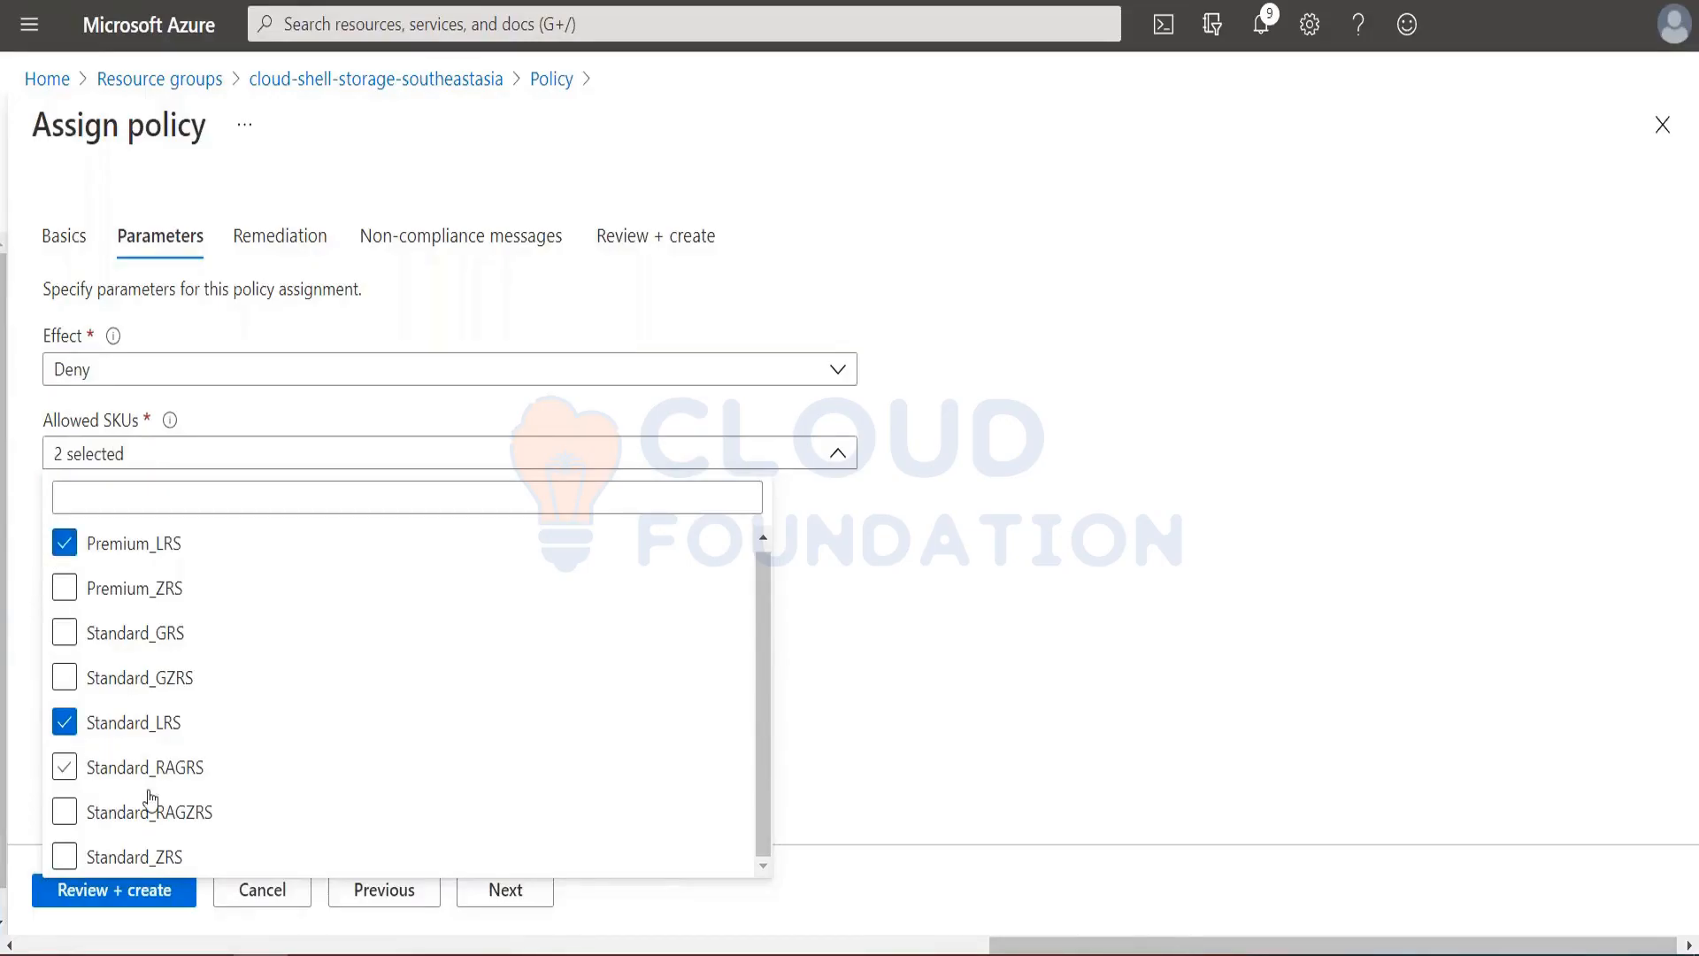
{"action": "left_click", "coordinate": [64, 857]}
{"action": "left_click", "coordinate": [1116, 630]}
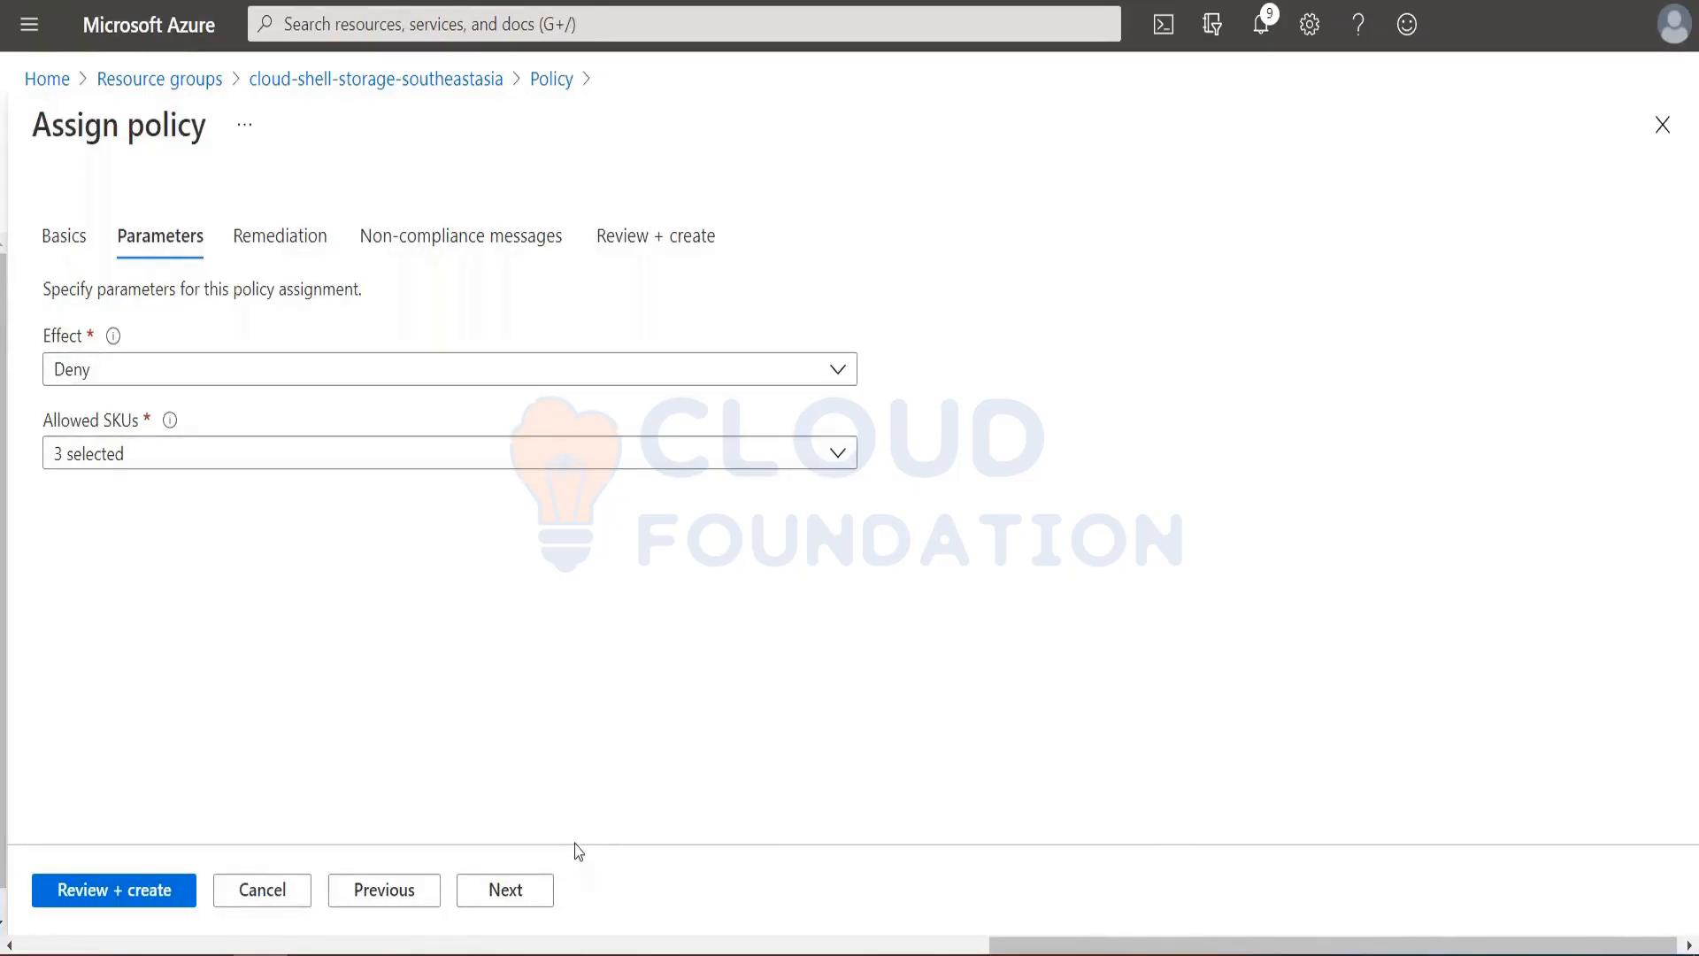
Set the non-compliance message to "Not as per allowed Policy" and create the policy assignment.
{"action": "left_click", "coordinate": [527, 895]}
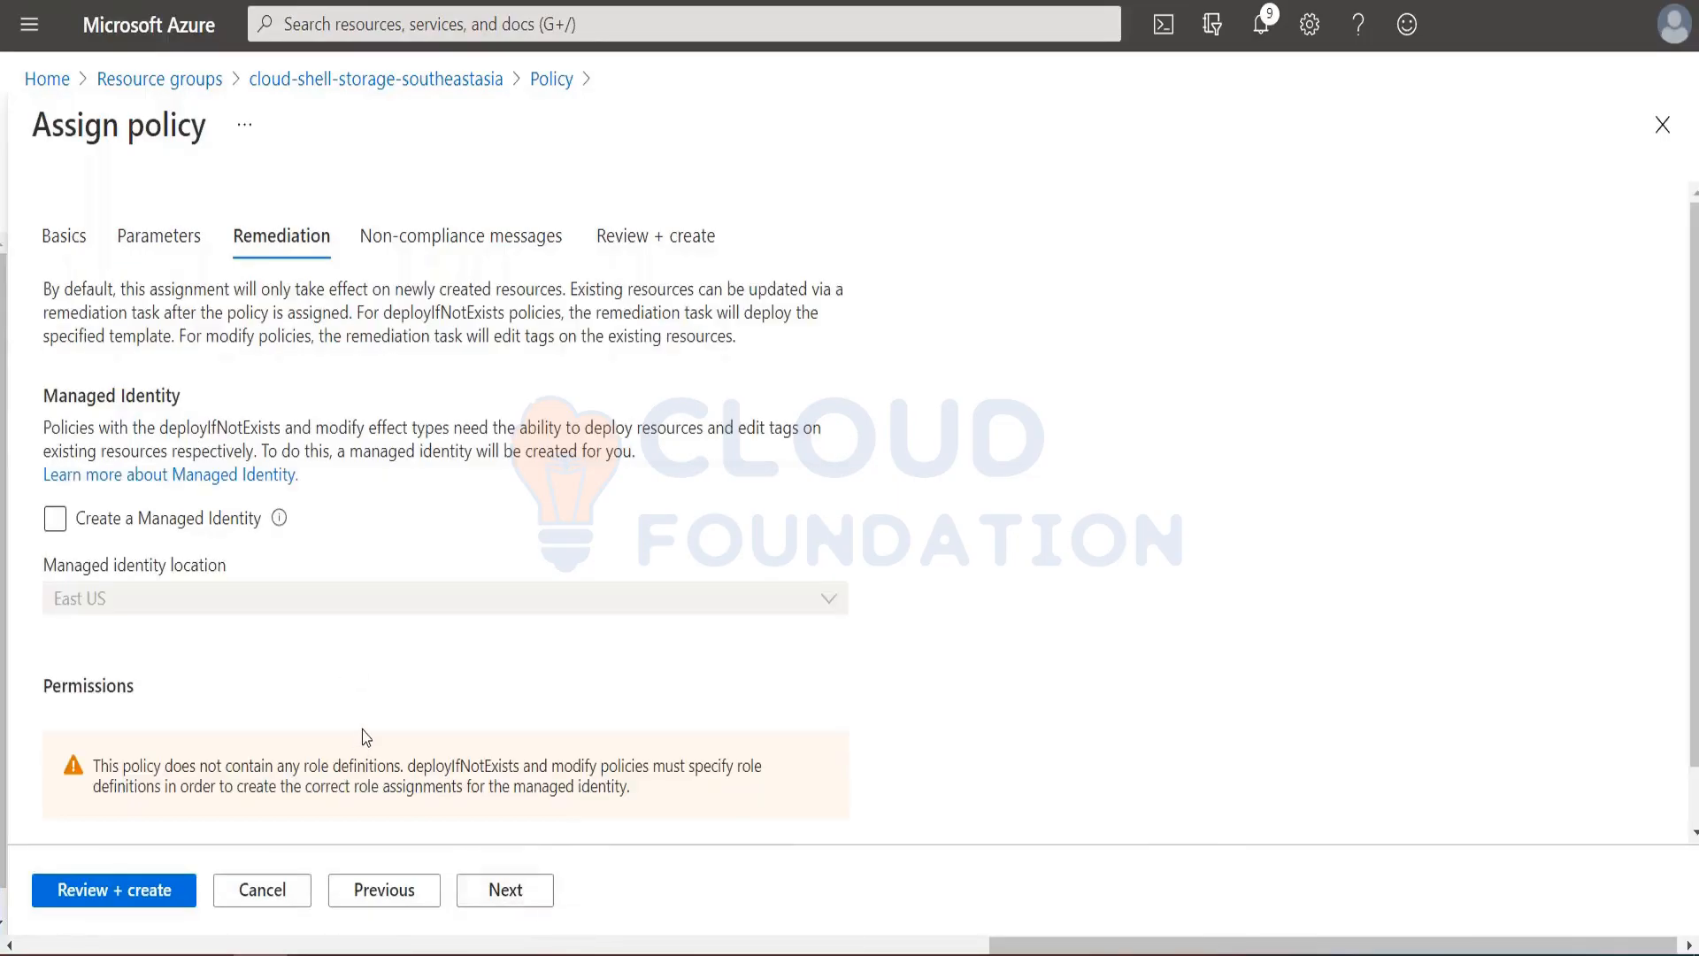
{"action": "scroll", "coordinate": [365, 736], "scroll_direction": "down", "scroll_amount": 1}
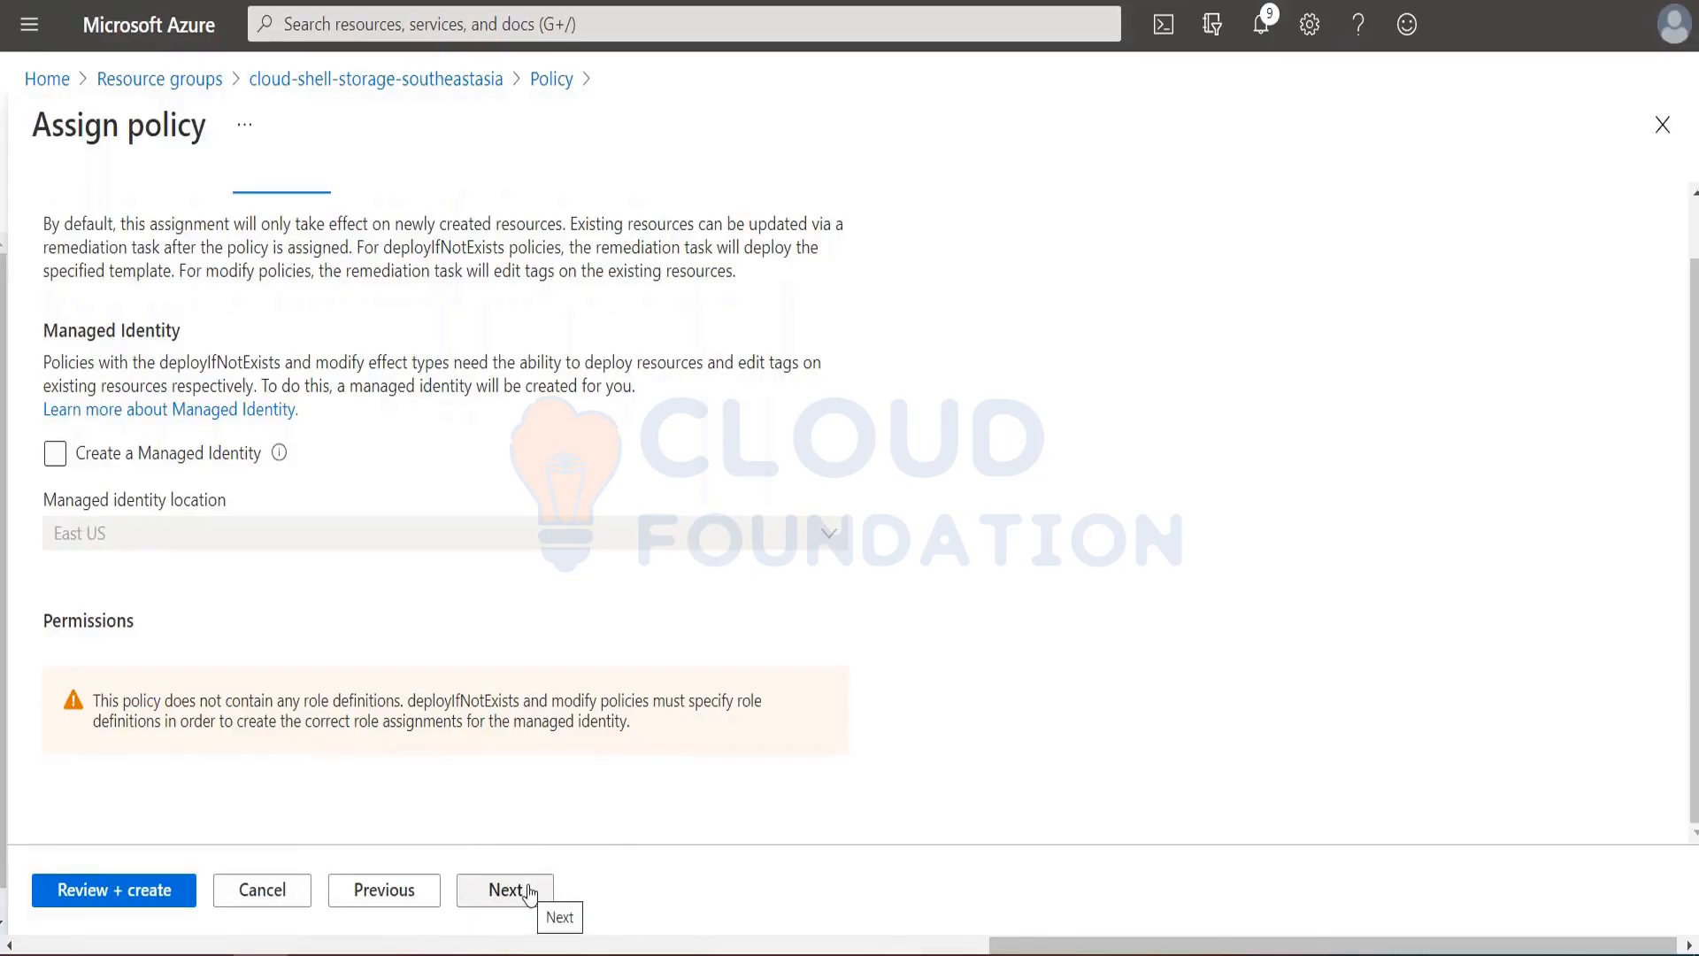
{"action": "left_click", "coordinate": [528, 892]}
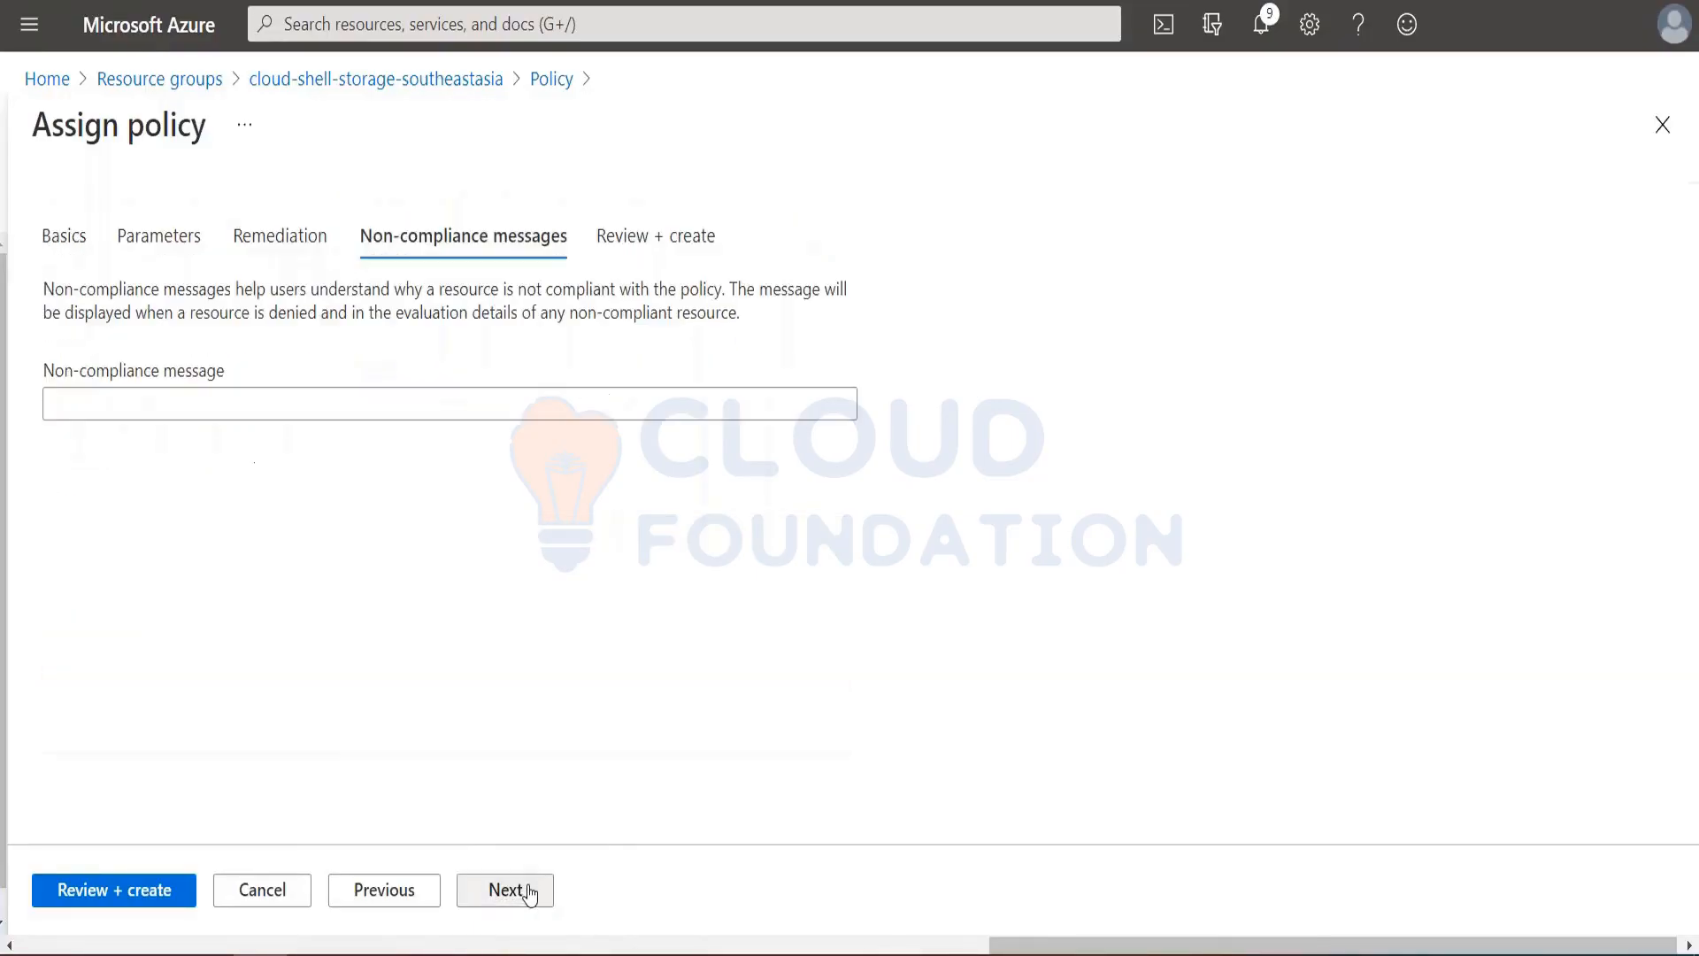
{"action": "left_click", "coordinate": [321, 407]}
{"action": "type", "text": "No"}
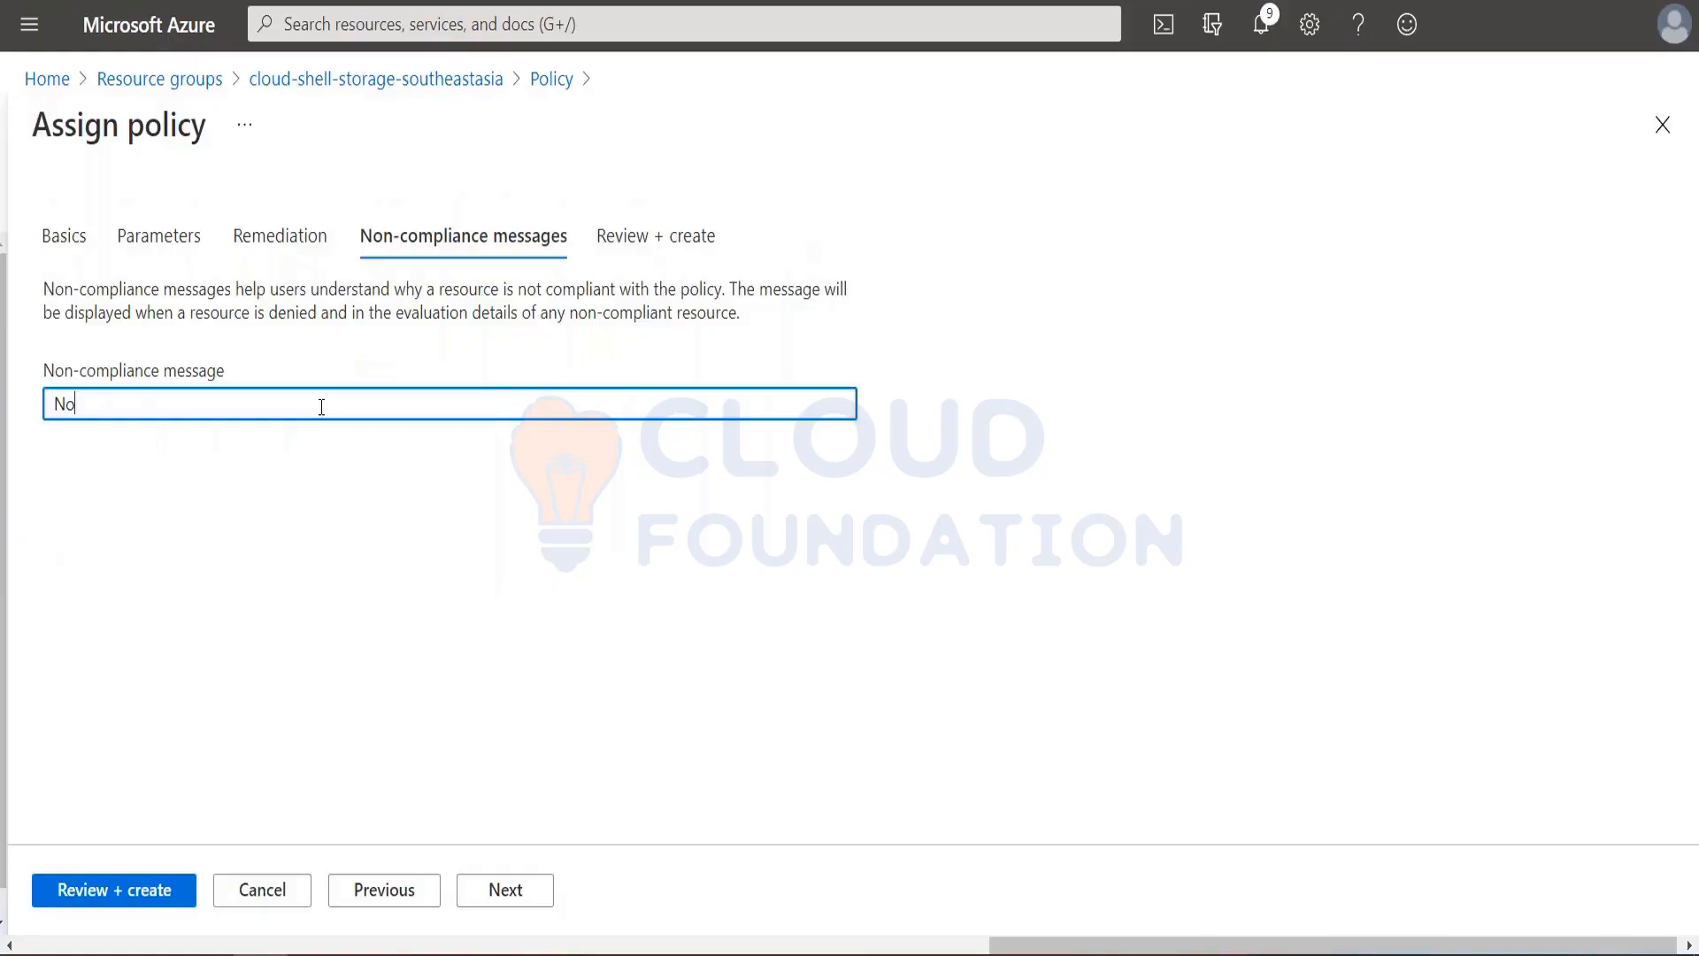
{"action": "type", "text": "t as per allowed Policy"}
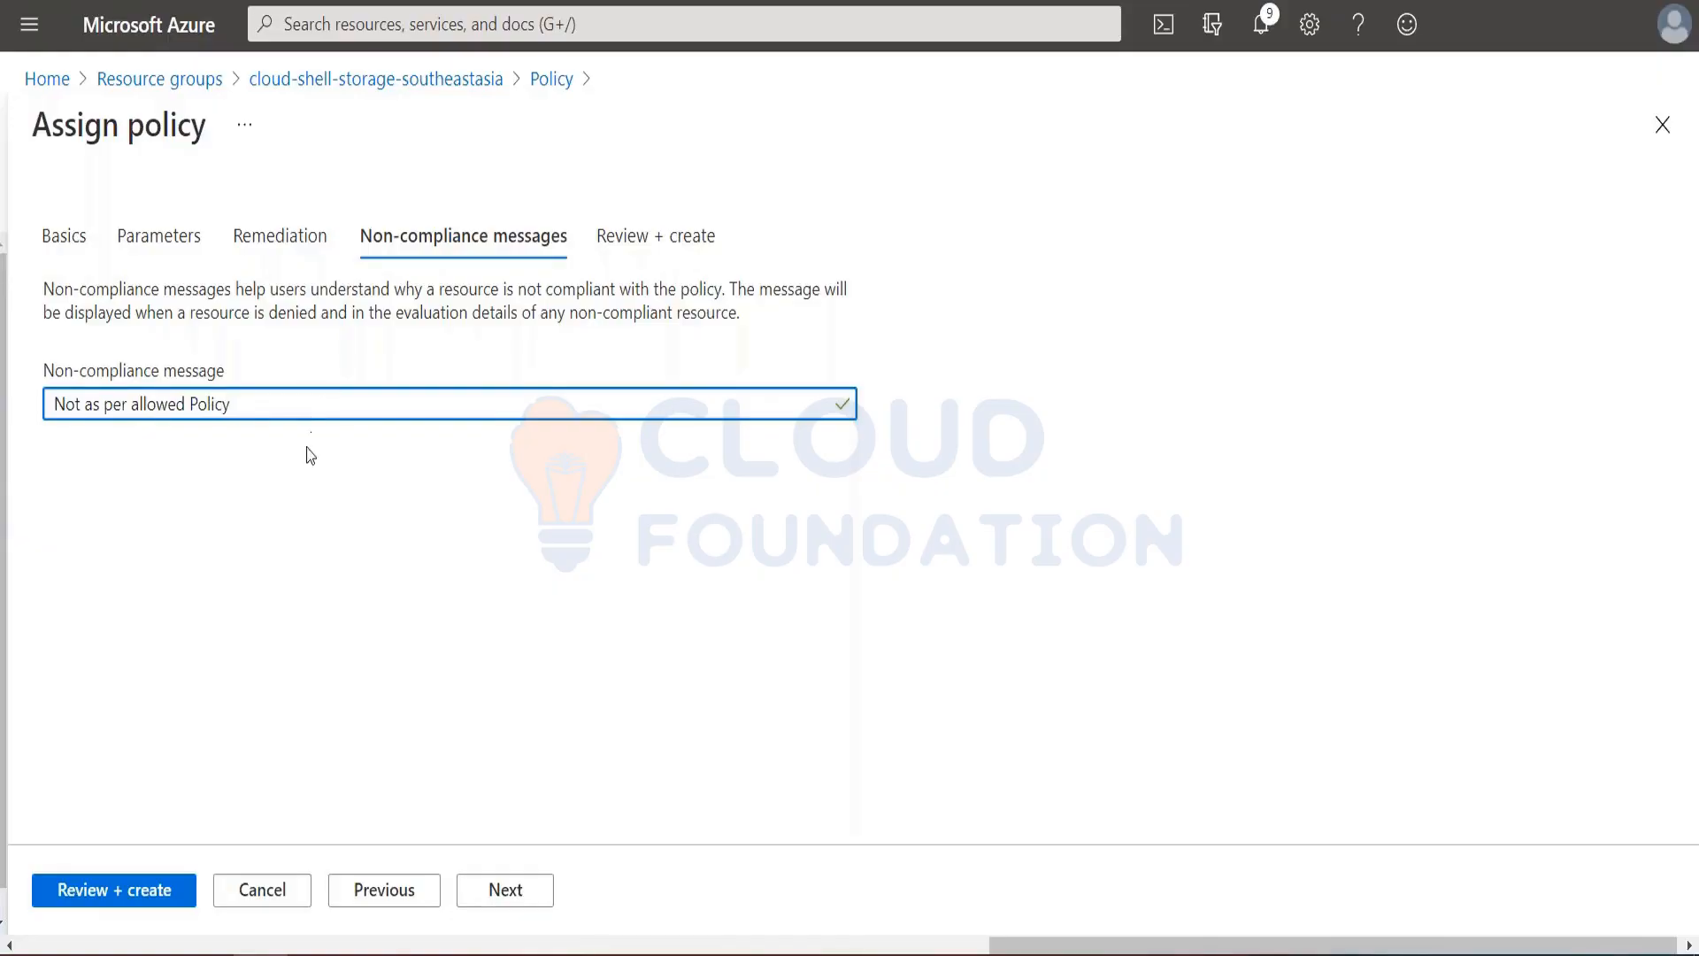
{"action": "left_click", "coordinate": [519, 896]}
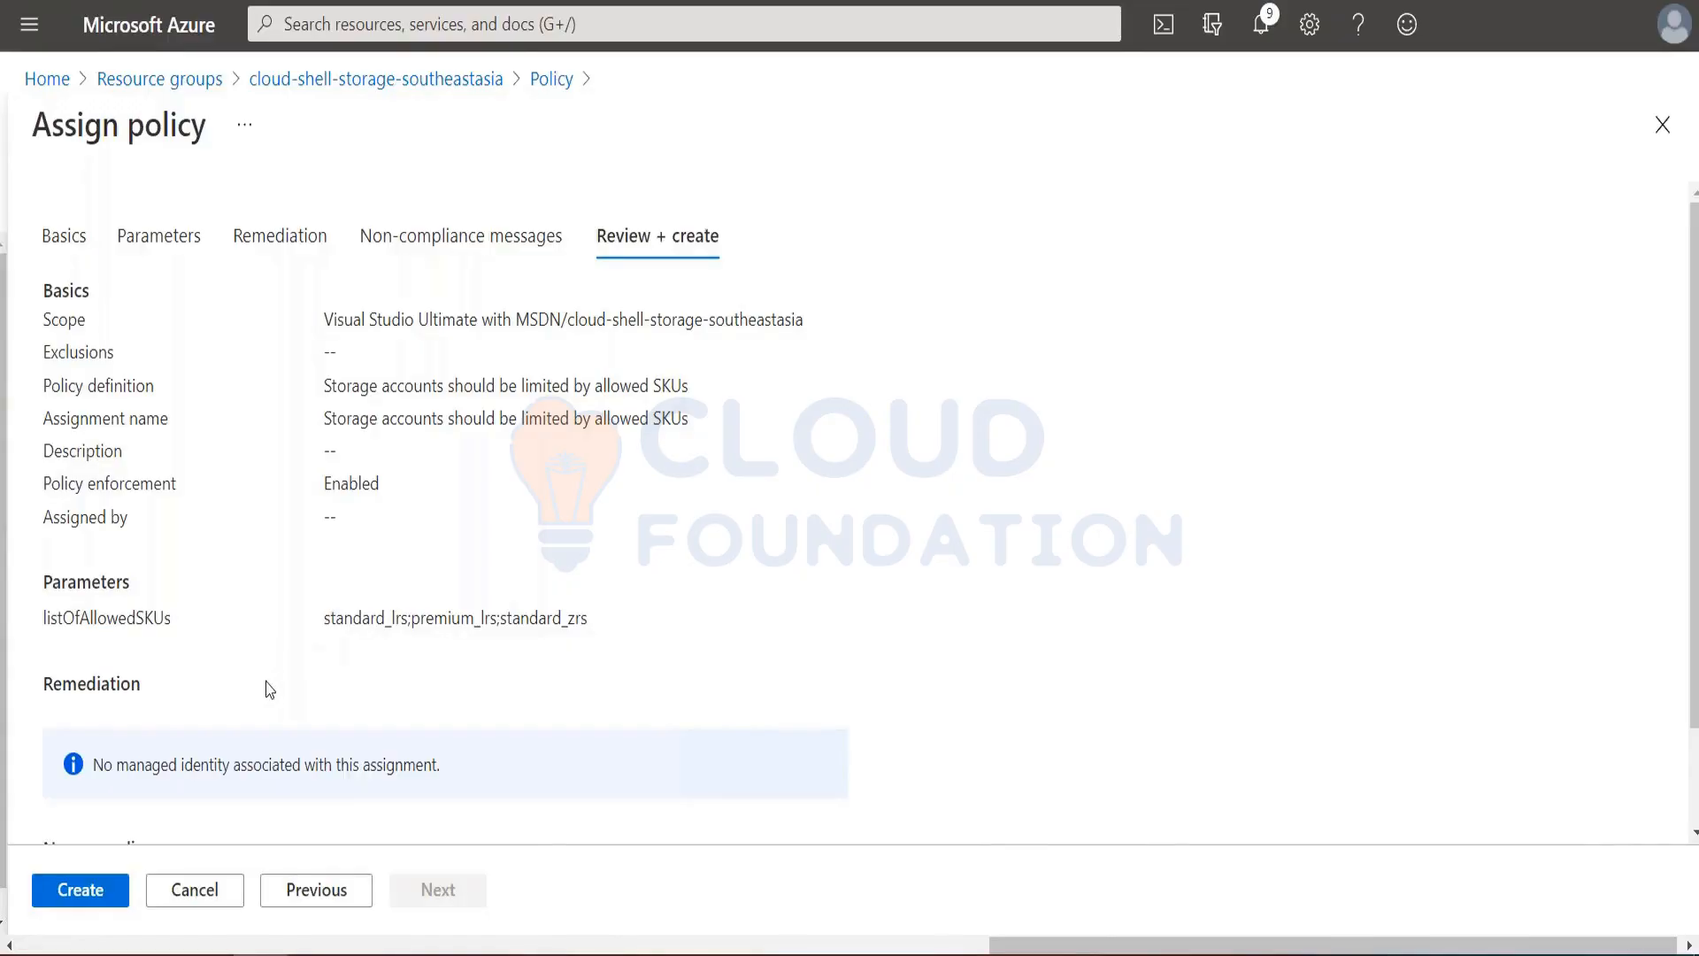
{"action": "left_click", "coordinate": [84, 893]}
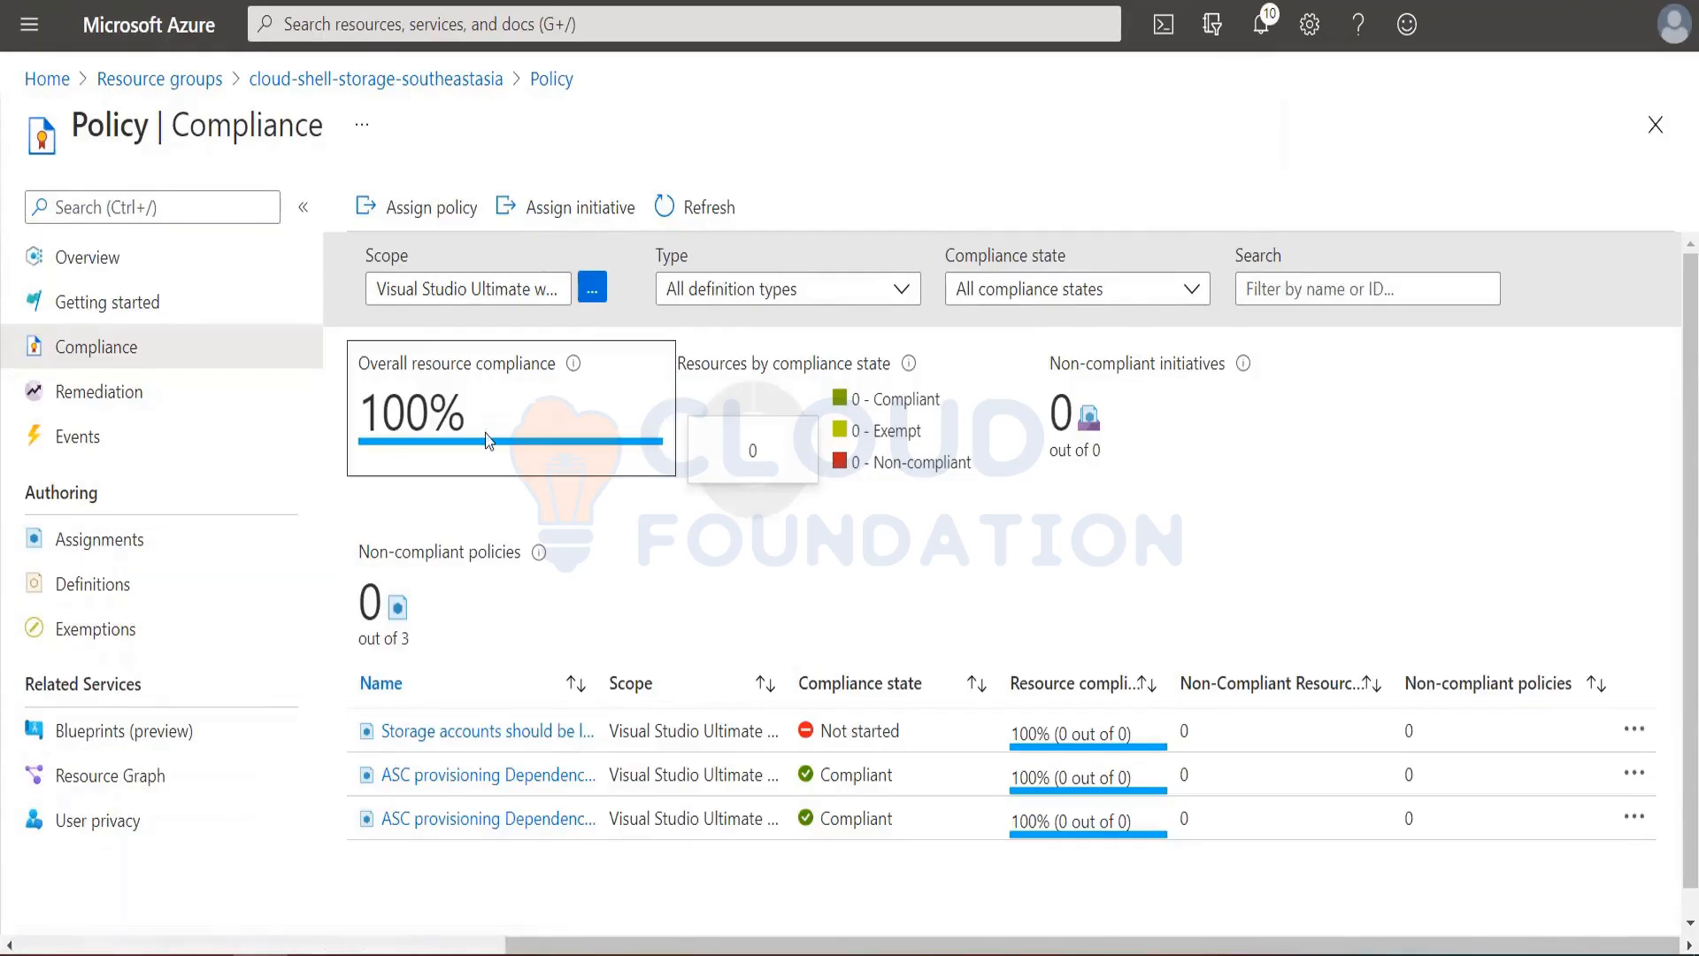
Return to the resource groups list and reopen the cloud-shell-storage-southeastasia resource group.
{"action": "left_click", "coordinate": [431, 81]}
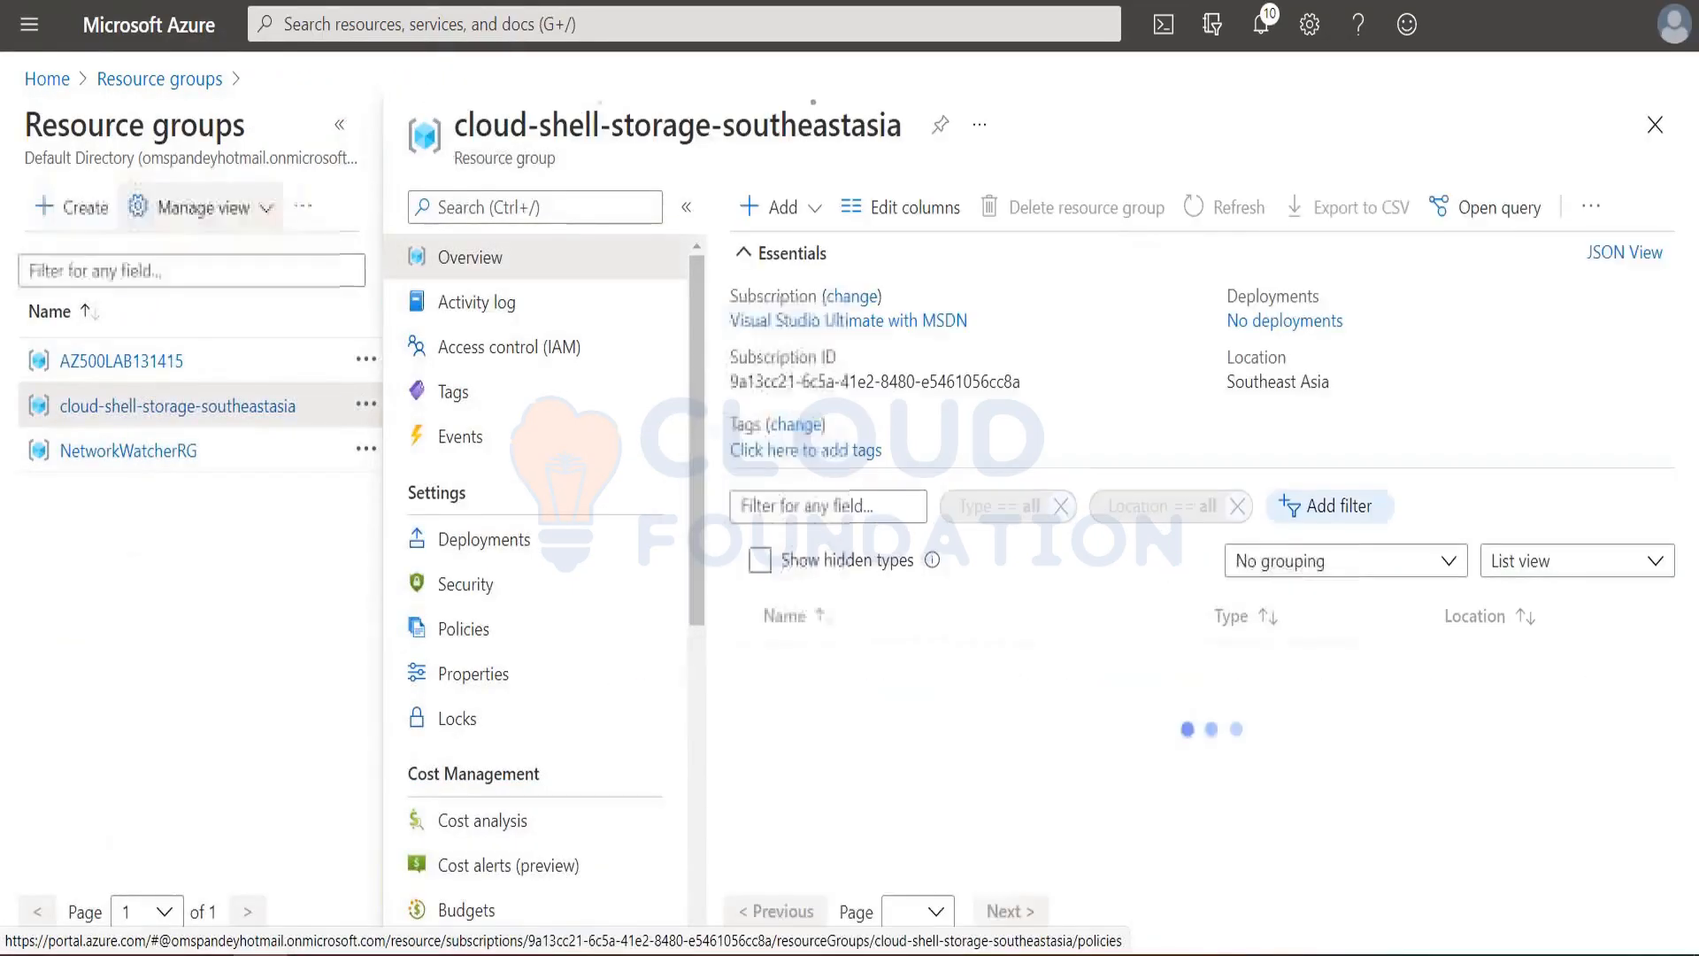
{"action": "left_click", "coordinate": [206, 82]}
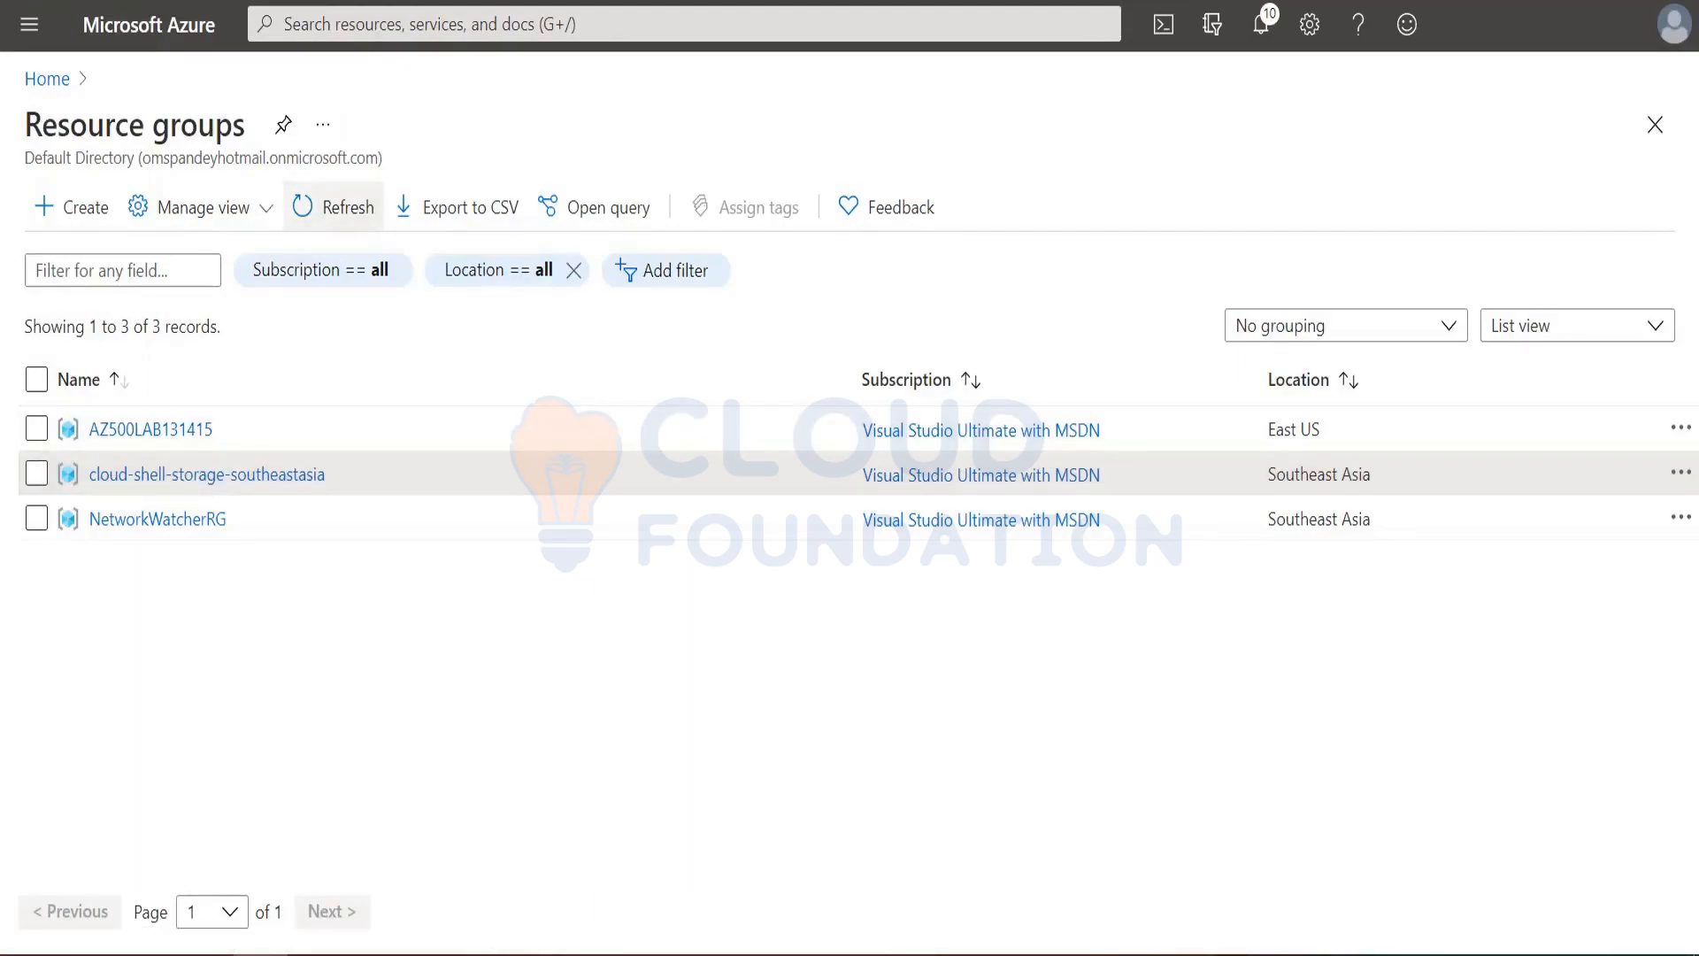
{"action": "left_click", "coordinate": [177, 477]}
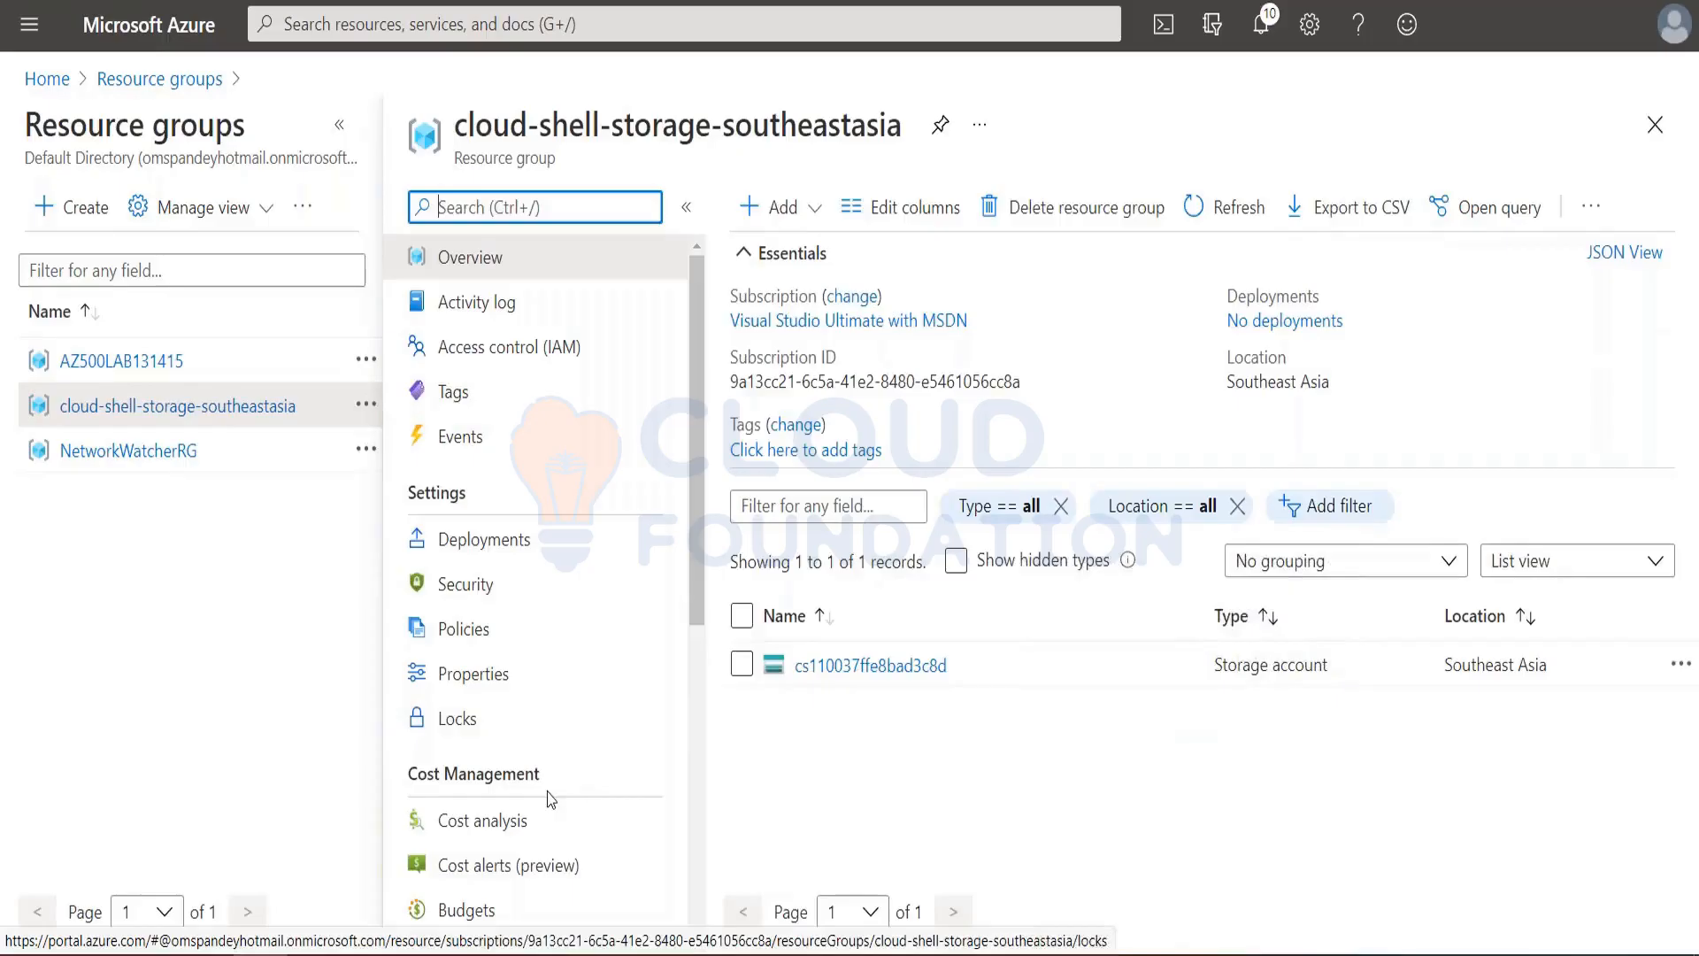
Add a marketplace resource to the group by searching for "storage a" and start creating a Storage account.
{"action": "left_click", "coordinate": [792, 211]}
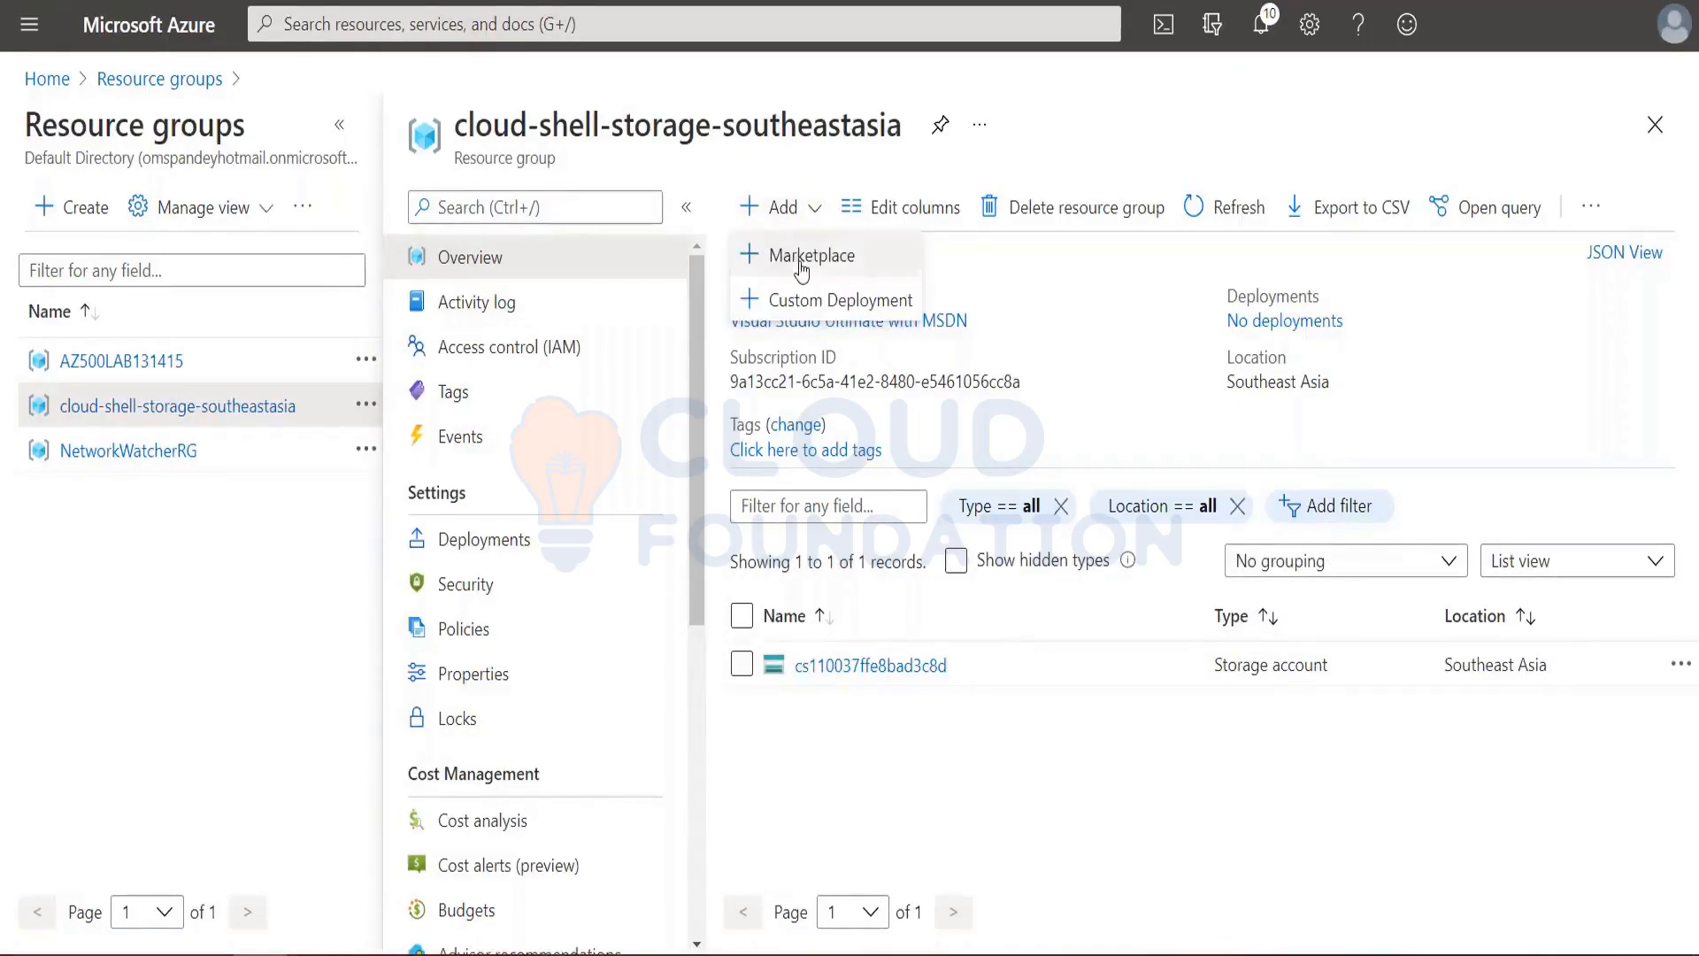
{"action": "left_click", "coordinate": [801, 261]}
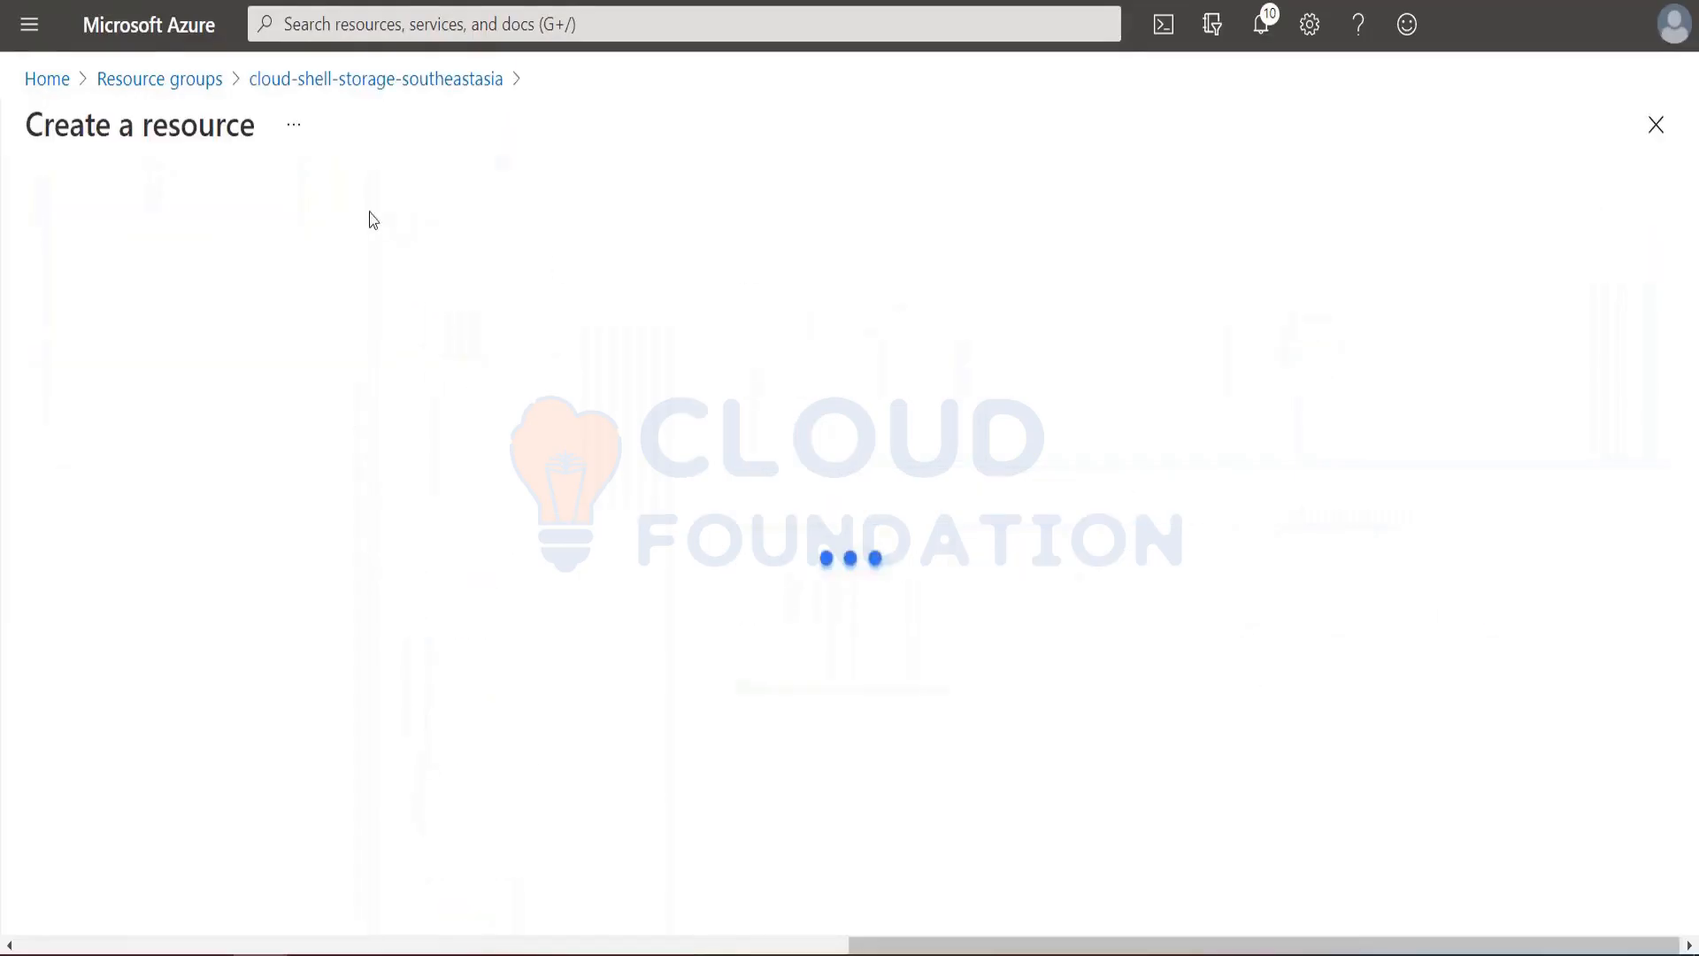
{"action": "type", "text": "stora"}
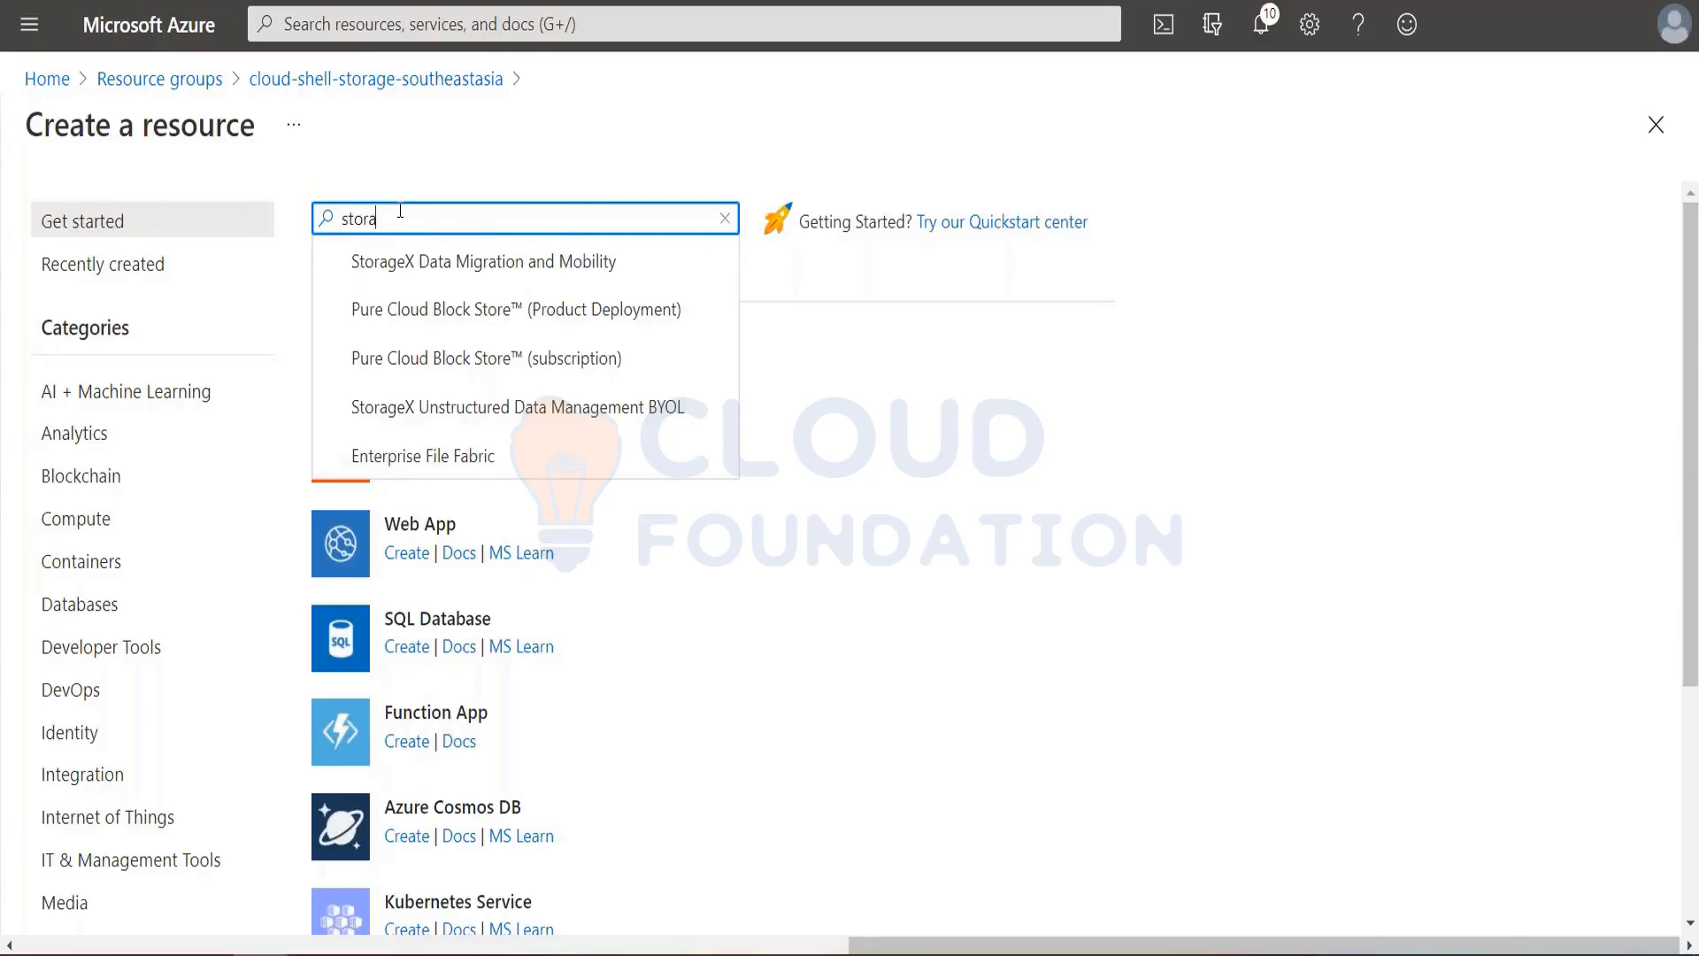
{"action": "type", "text": "ge a"}
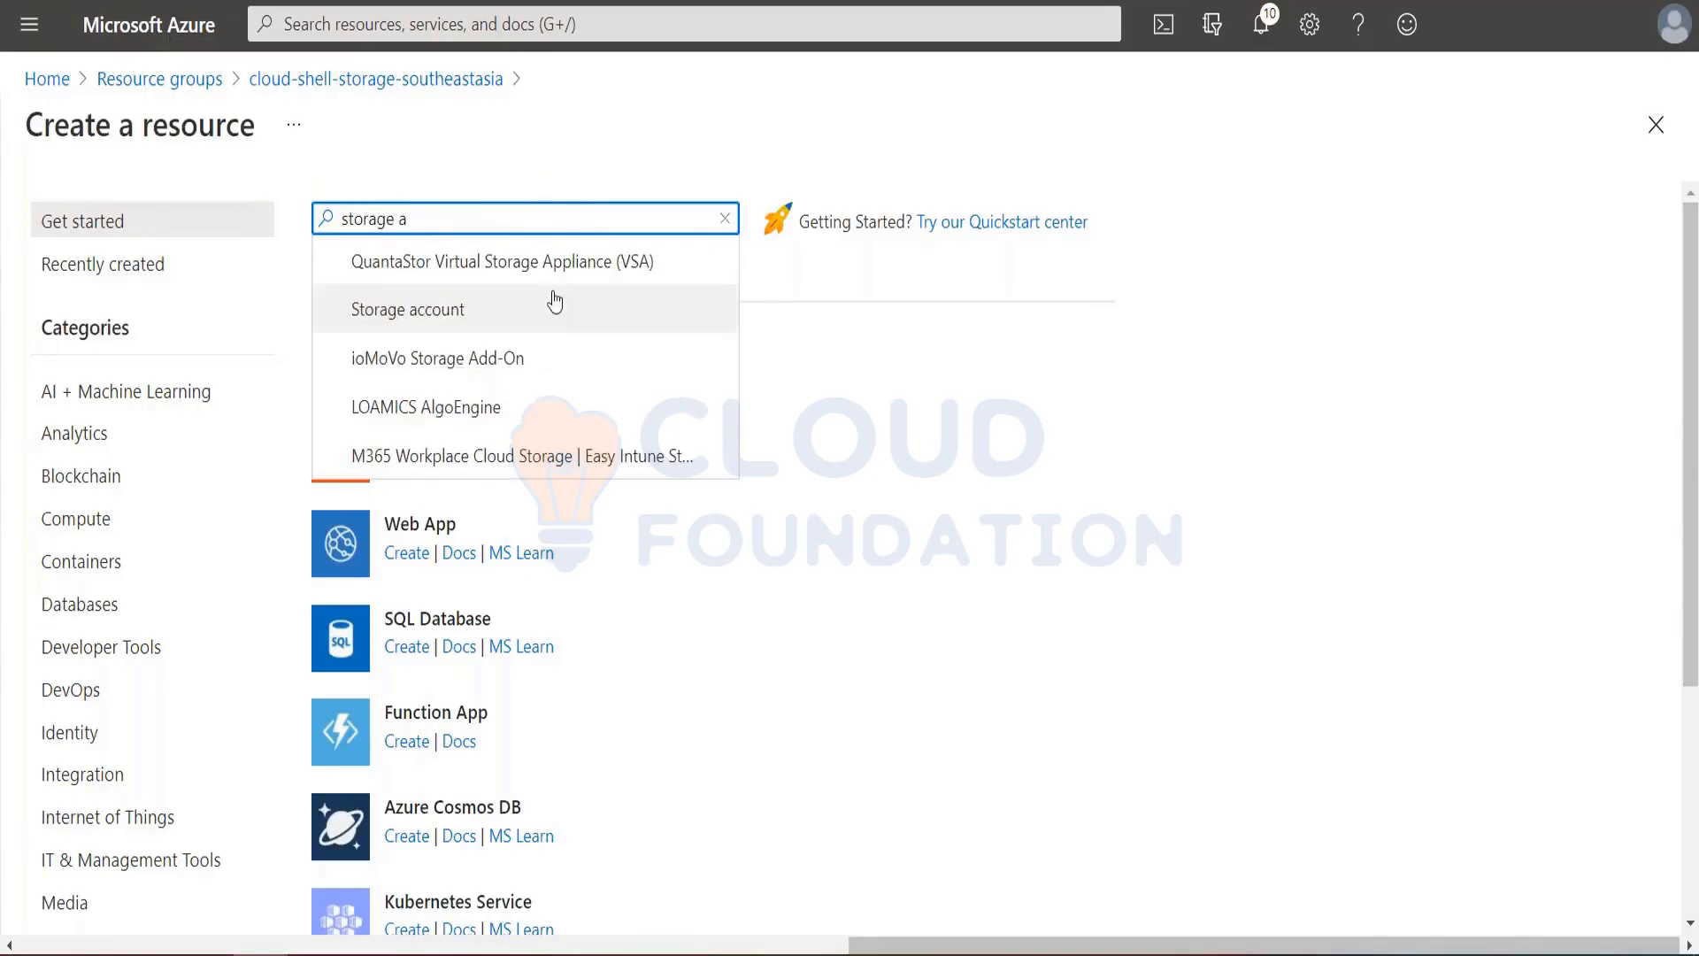
{"action": "left_click", "coordinate": [445, 311]}
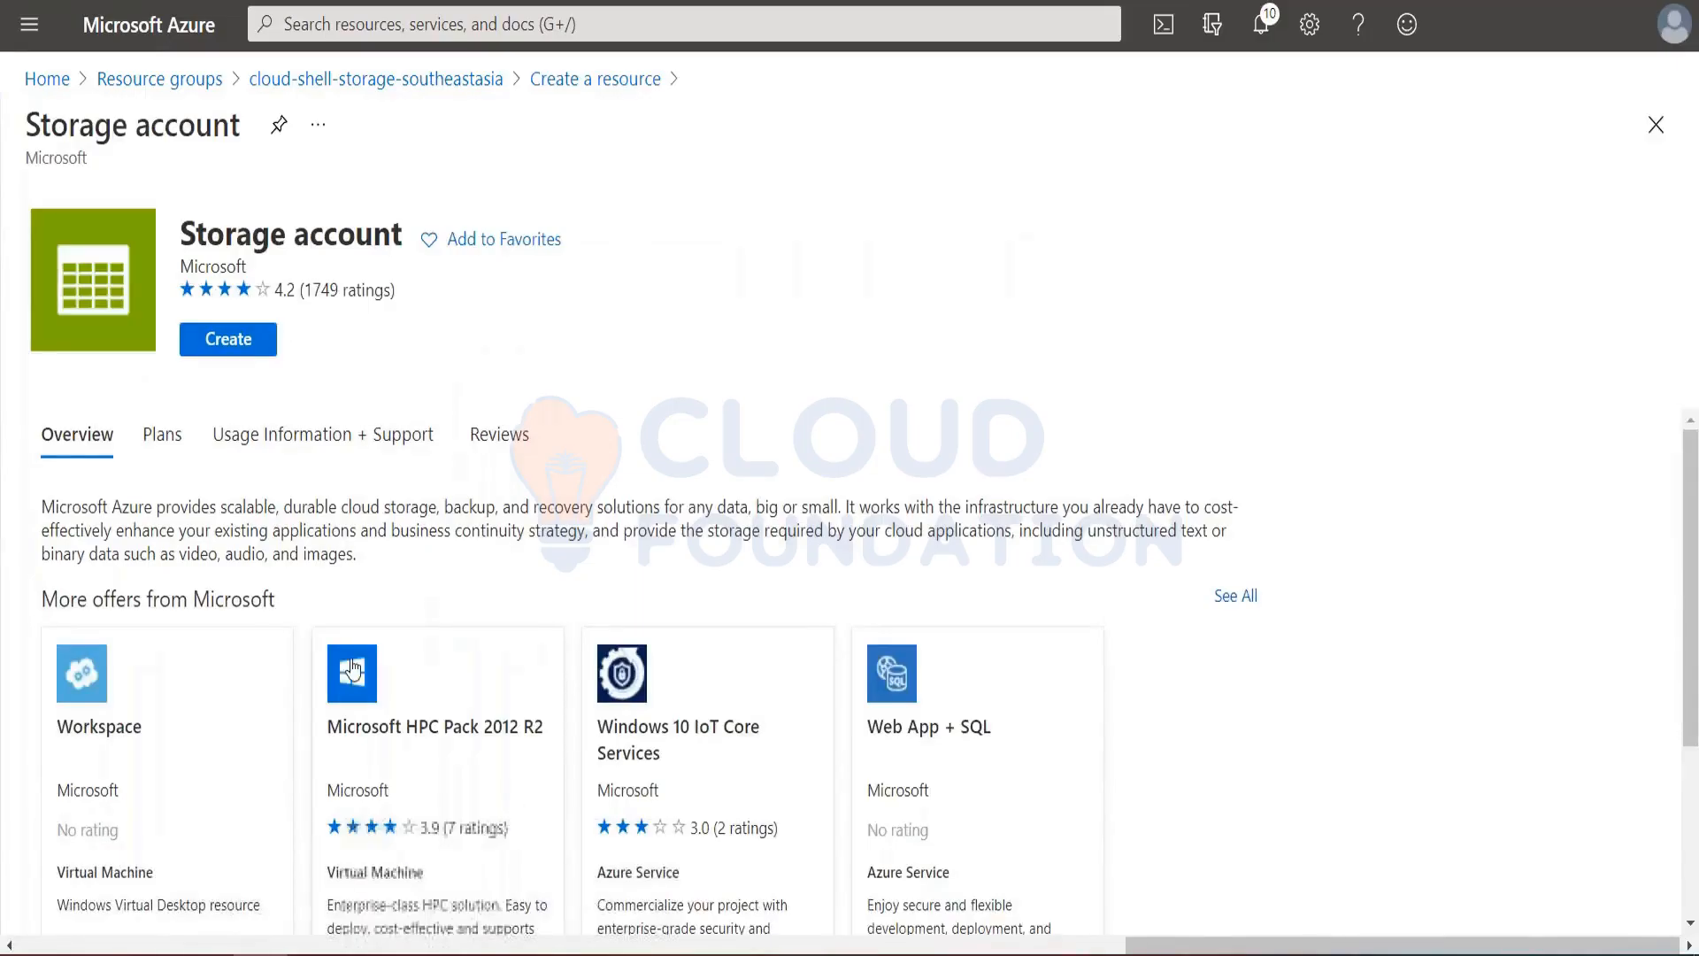
{"action": "left_click", "coordinate": [227, 339]}
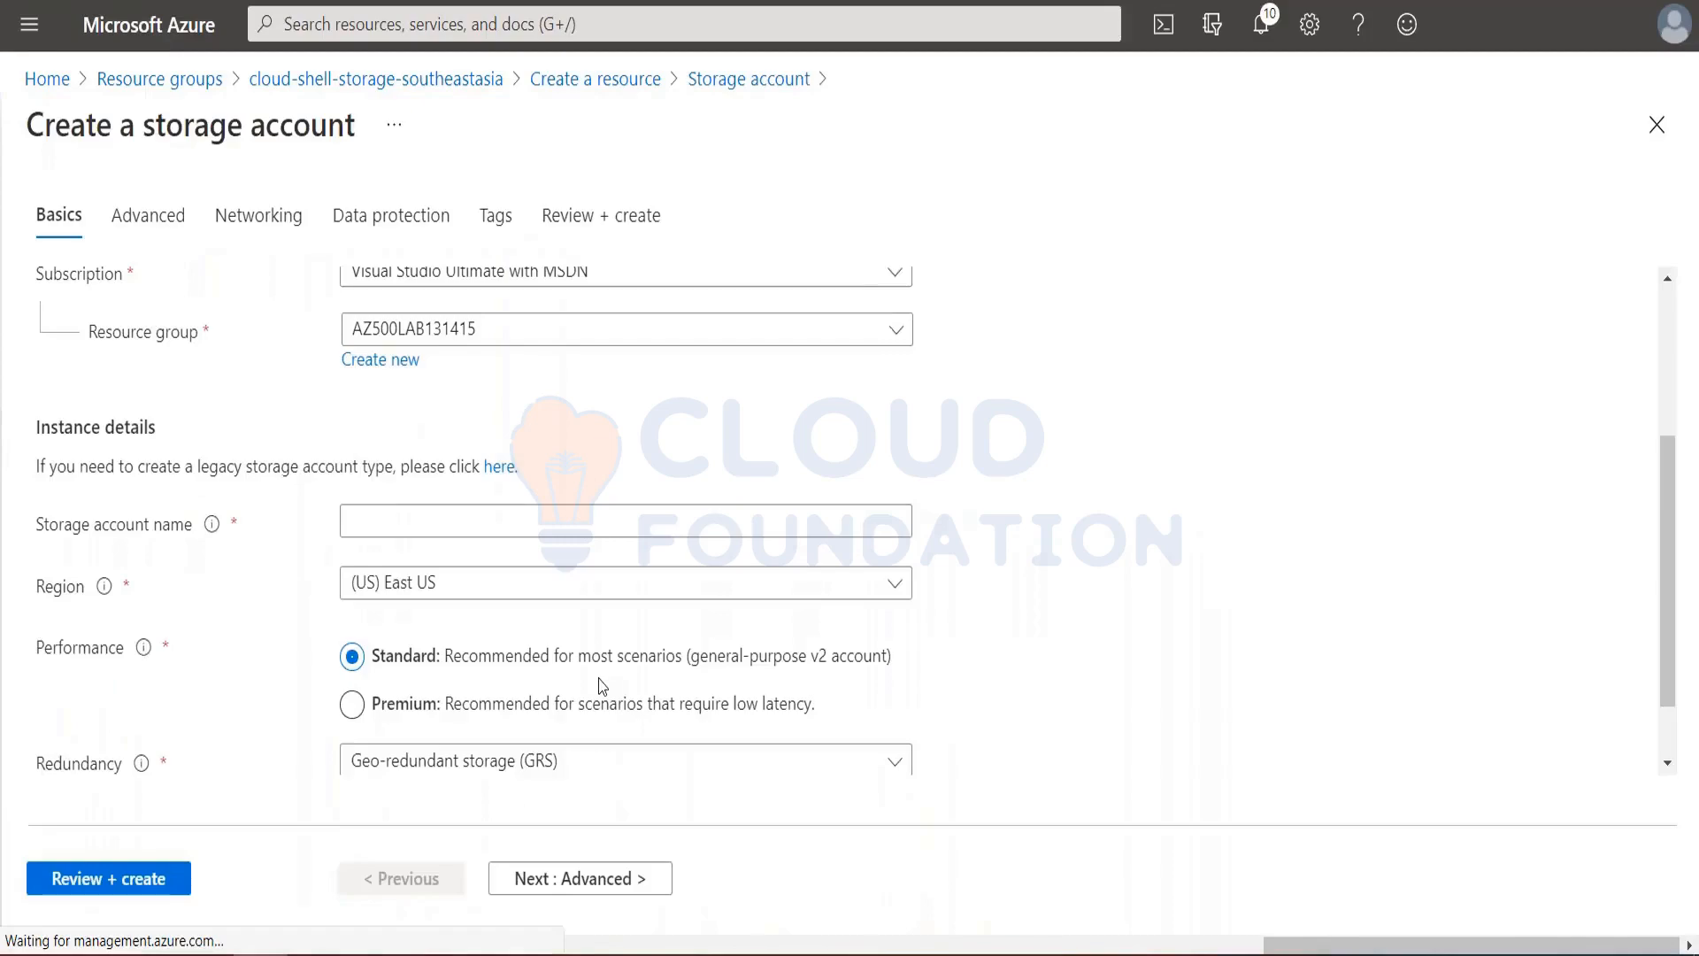
Name the new storage account testpolicystore0750.
{"action": "left_click", "coordinate": [382, 515]}
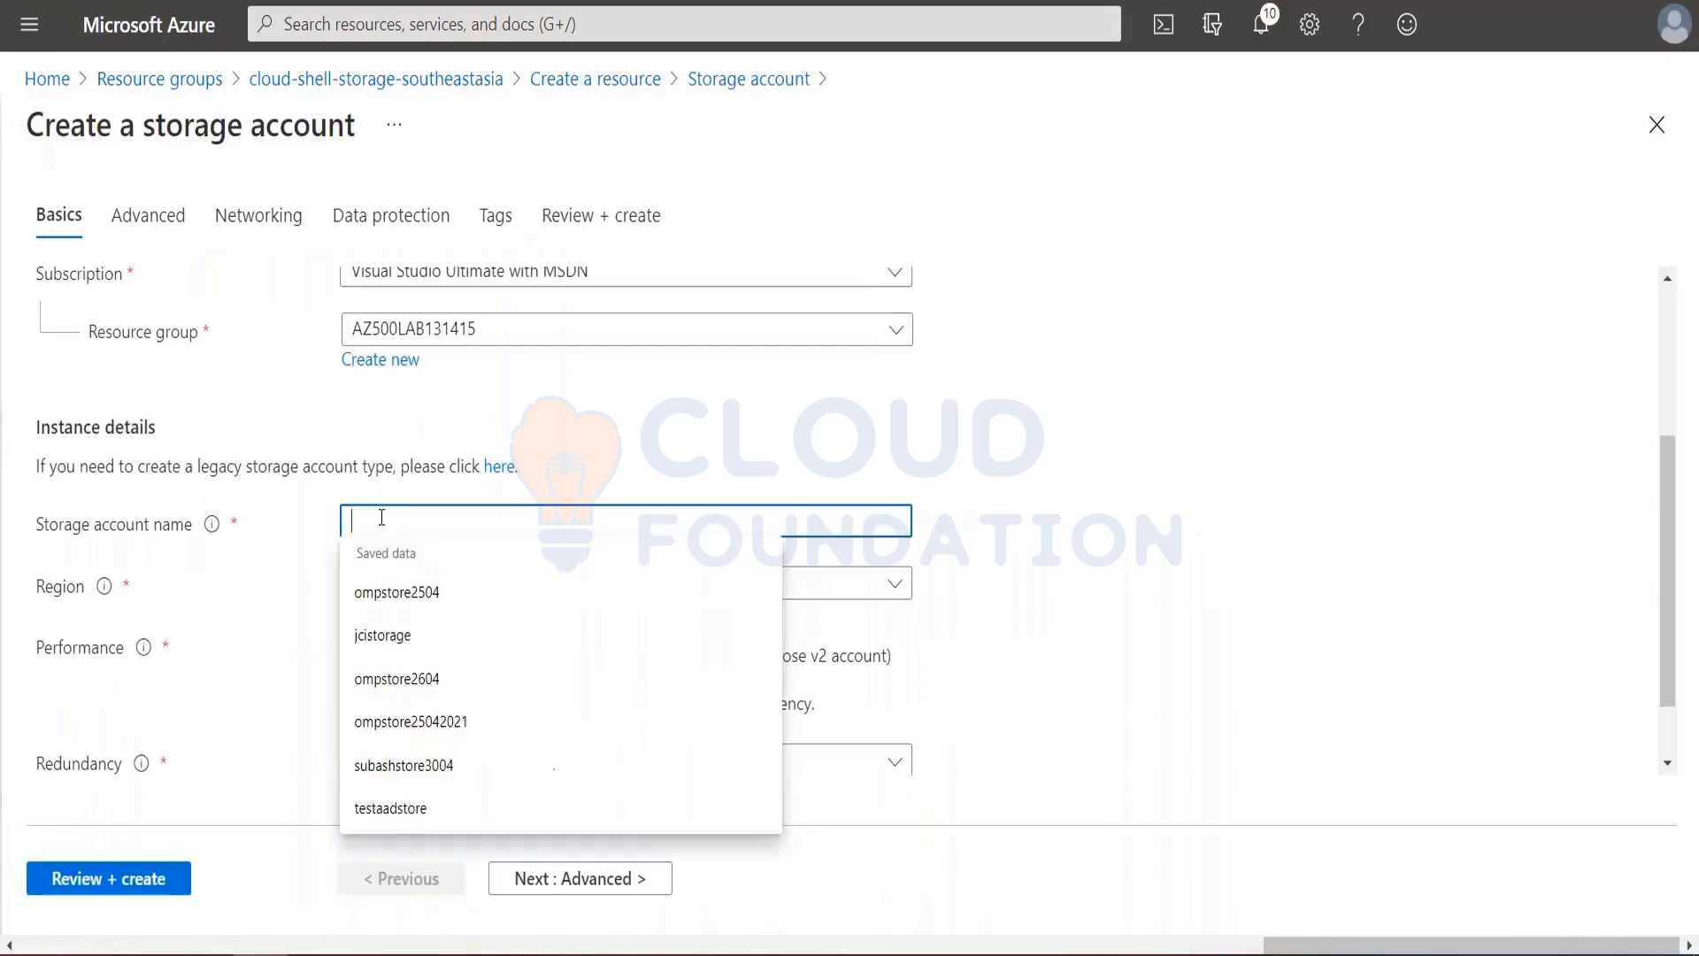
{"action": "type", "text": "test"}
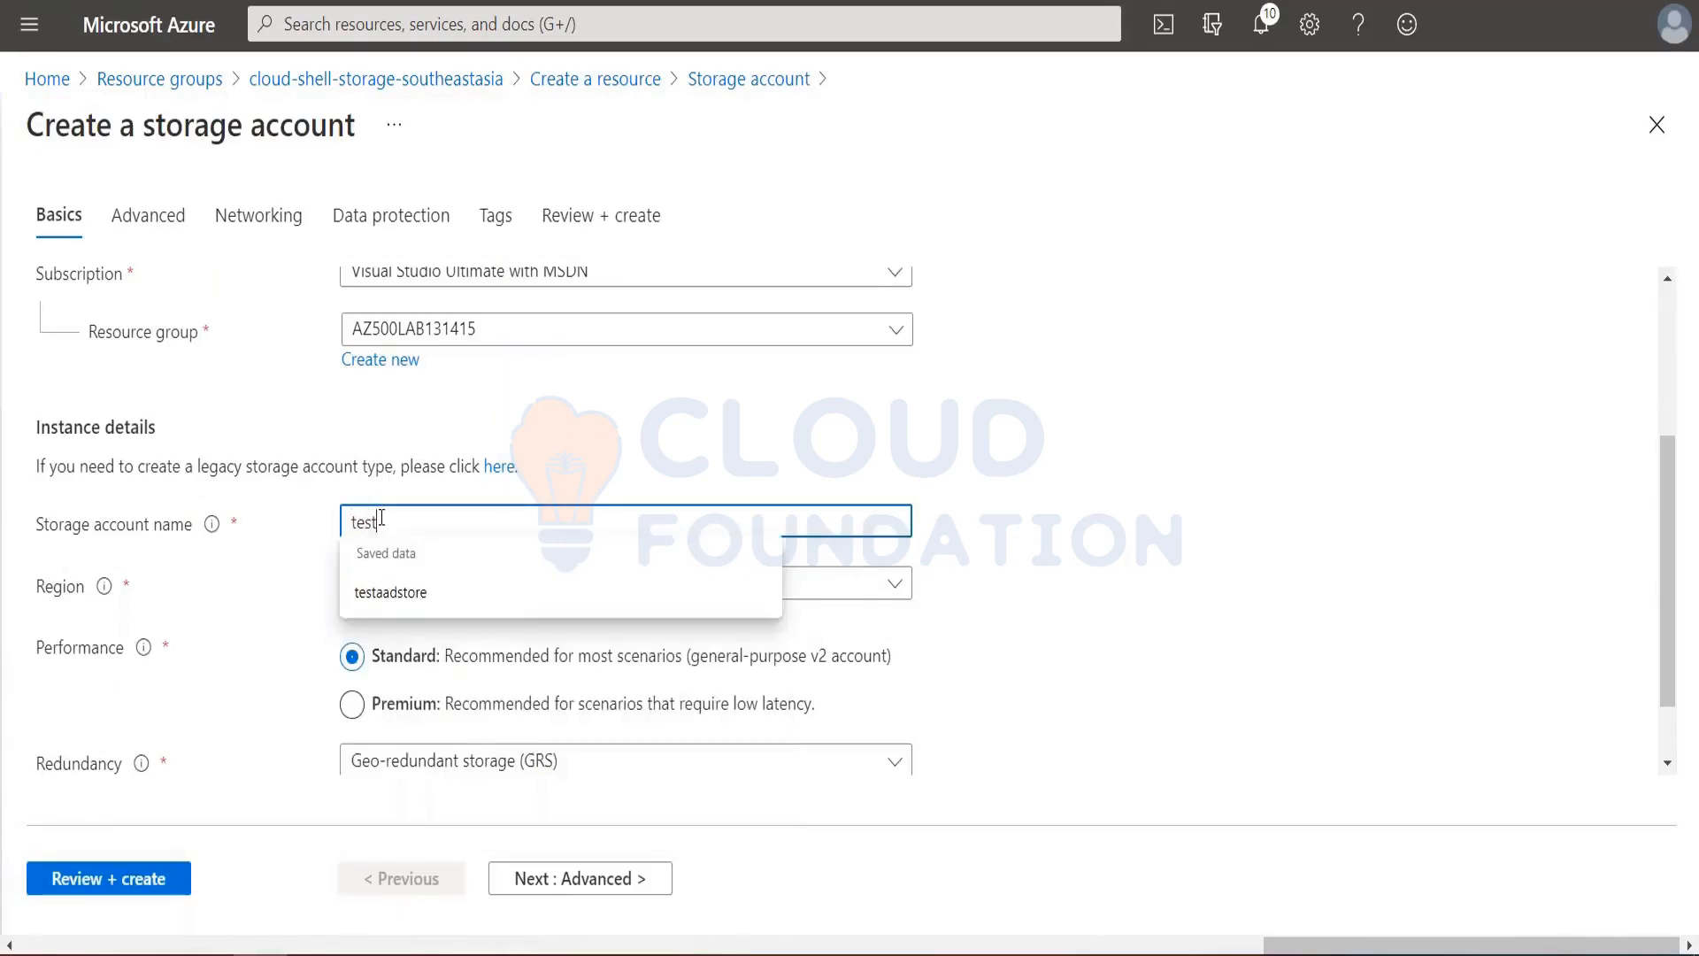
{"action": "type", "text": "poli"}
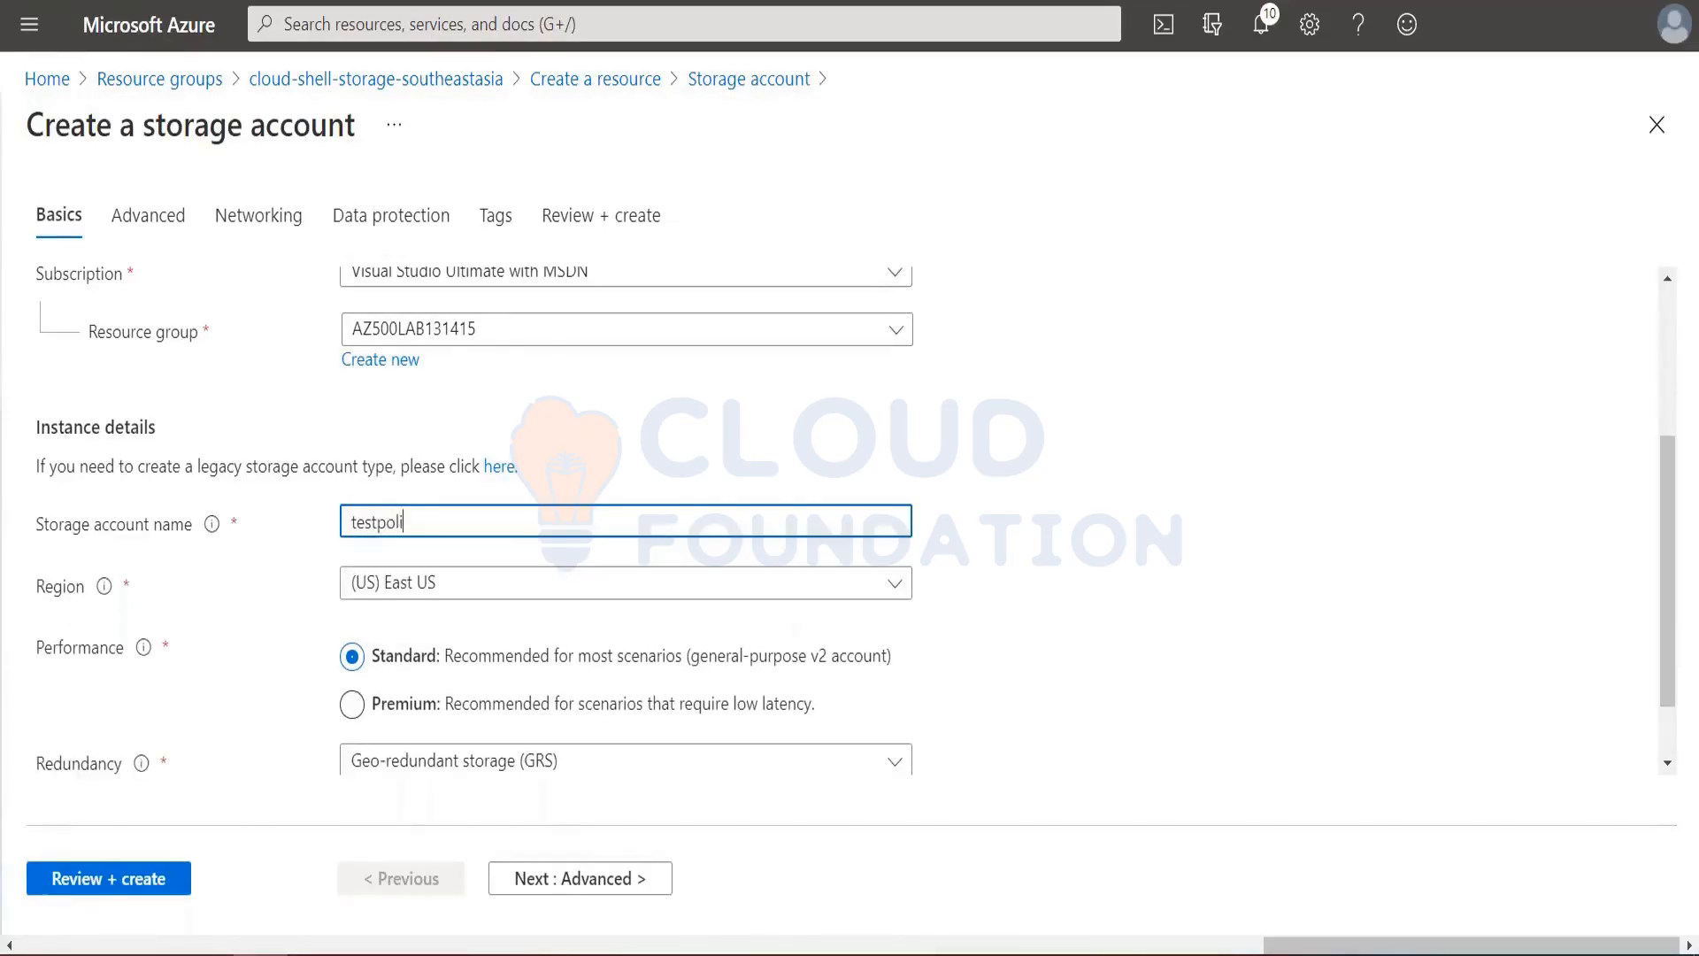
{"action": "type", "text": "cystore"}
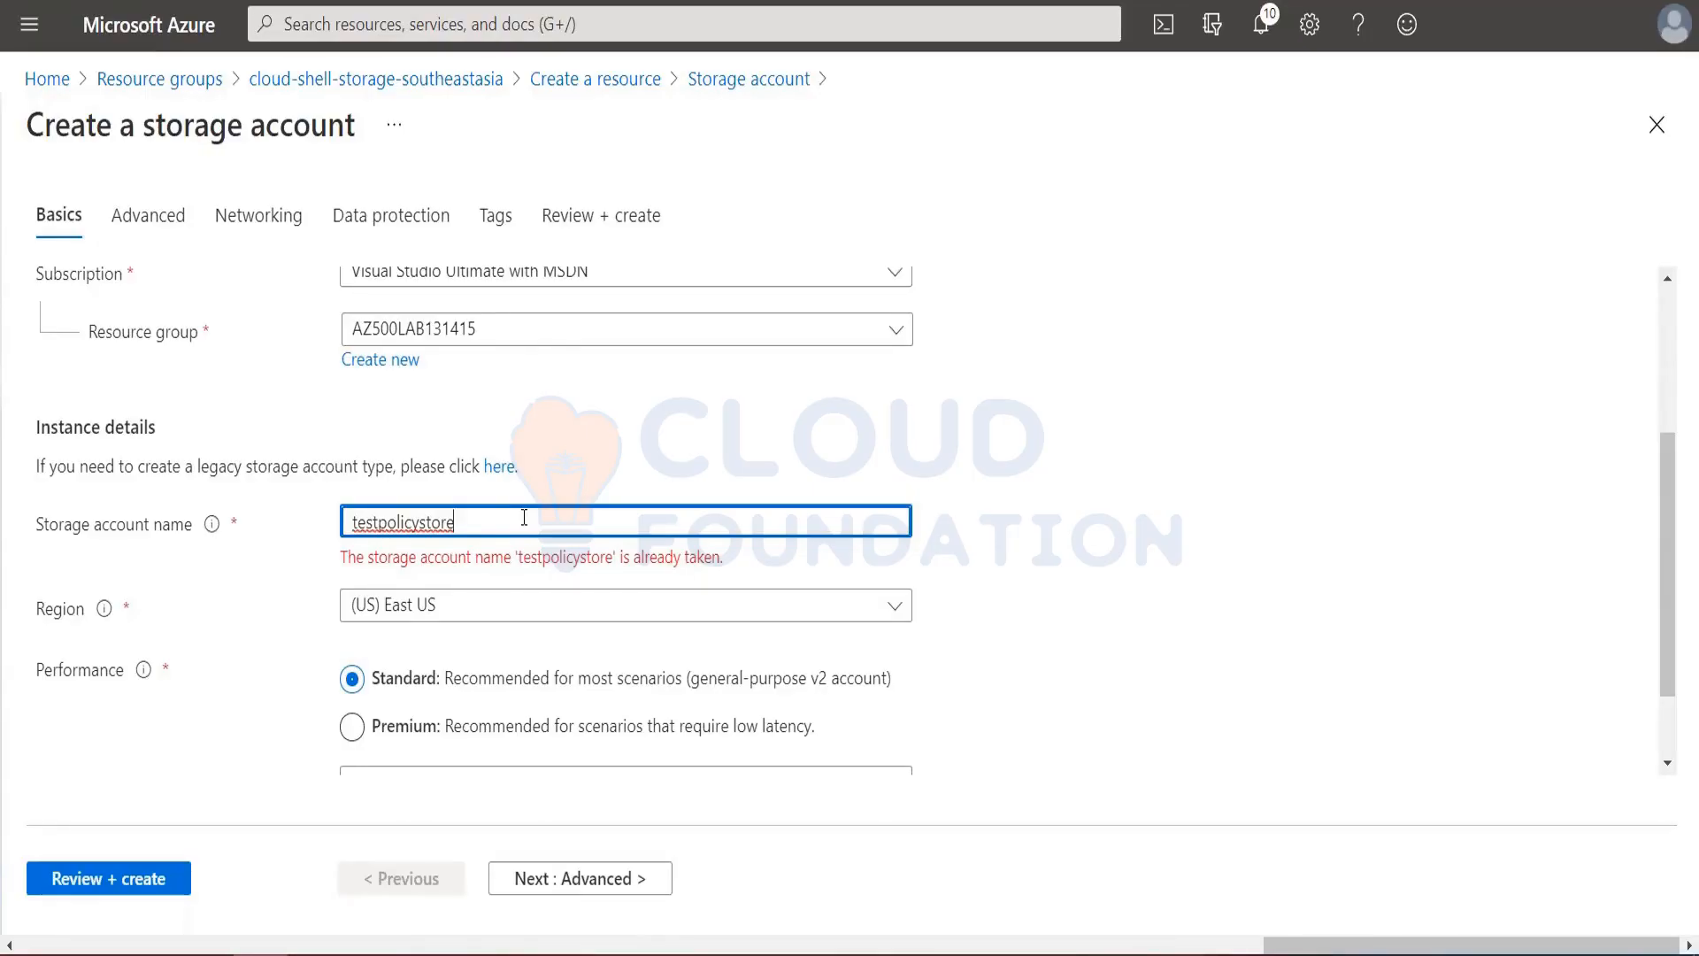
{"action": "type", "text": "0750"}
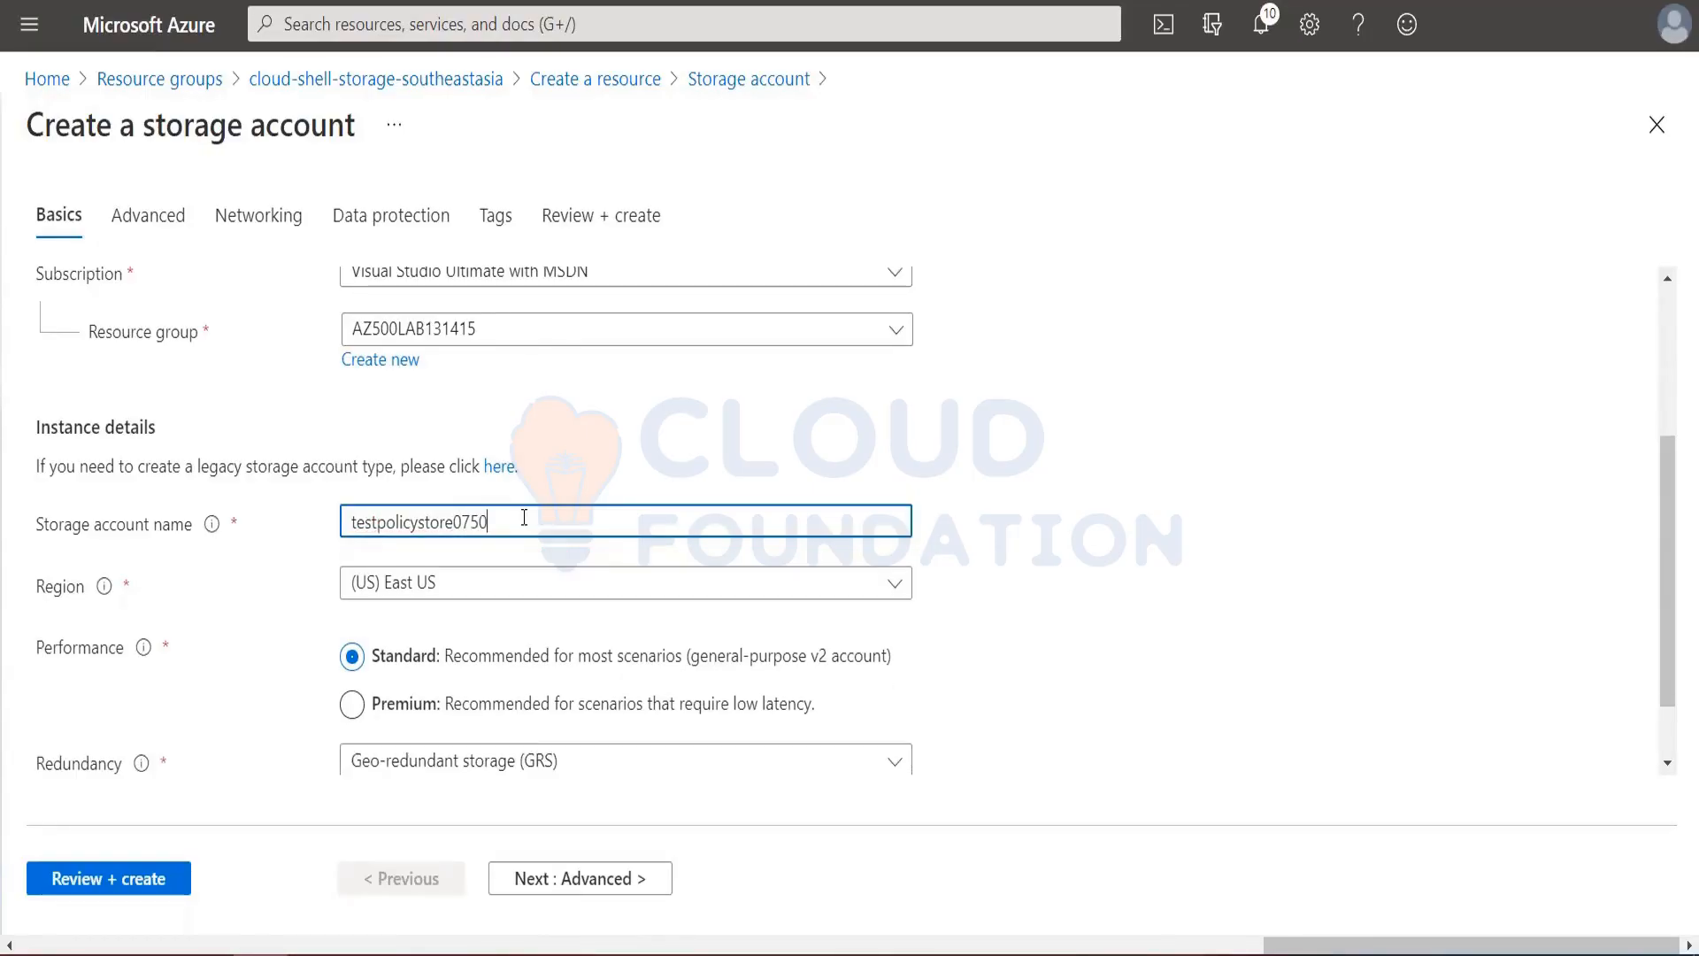
Set the new storage account's region to (Asia Pacific) Southeast Asia, filtering the regions by "southeast a".
{"action": "left_click", "coordinate": [464, 583]}
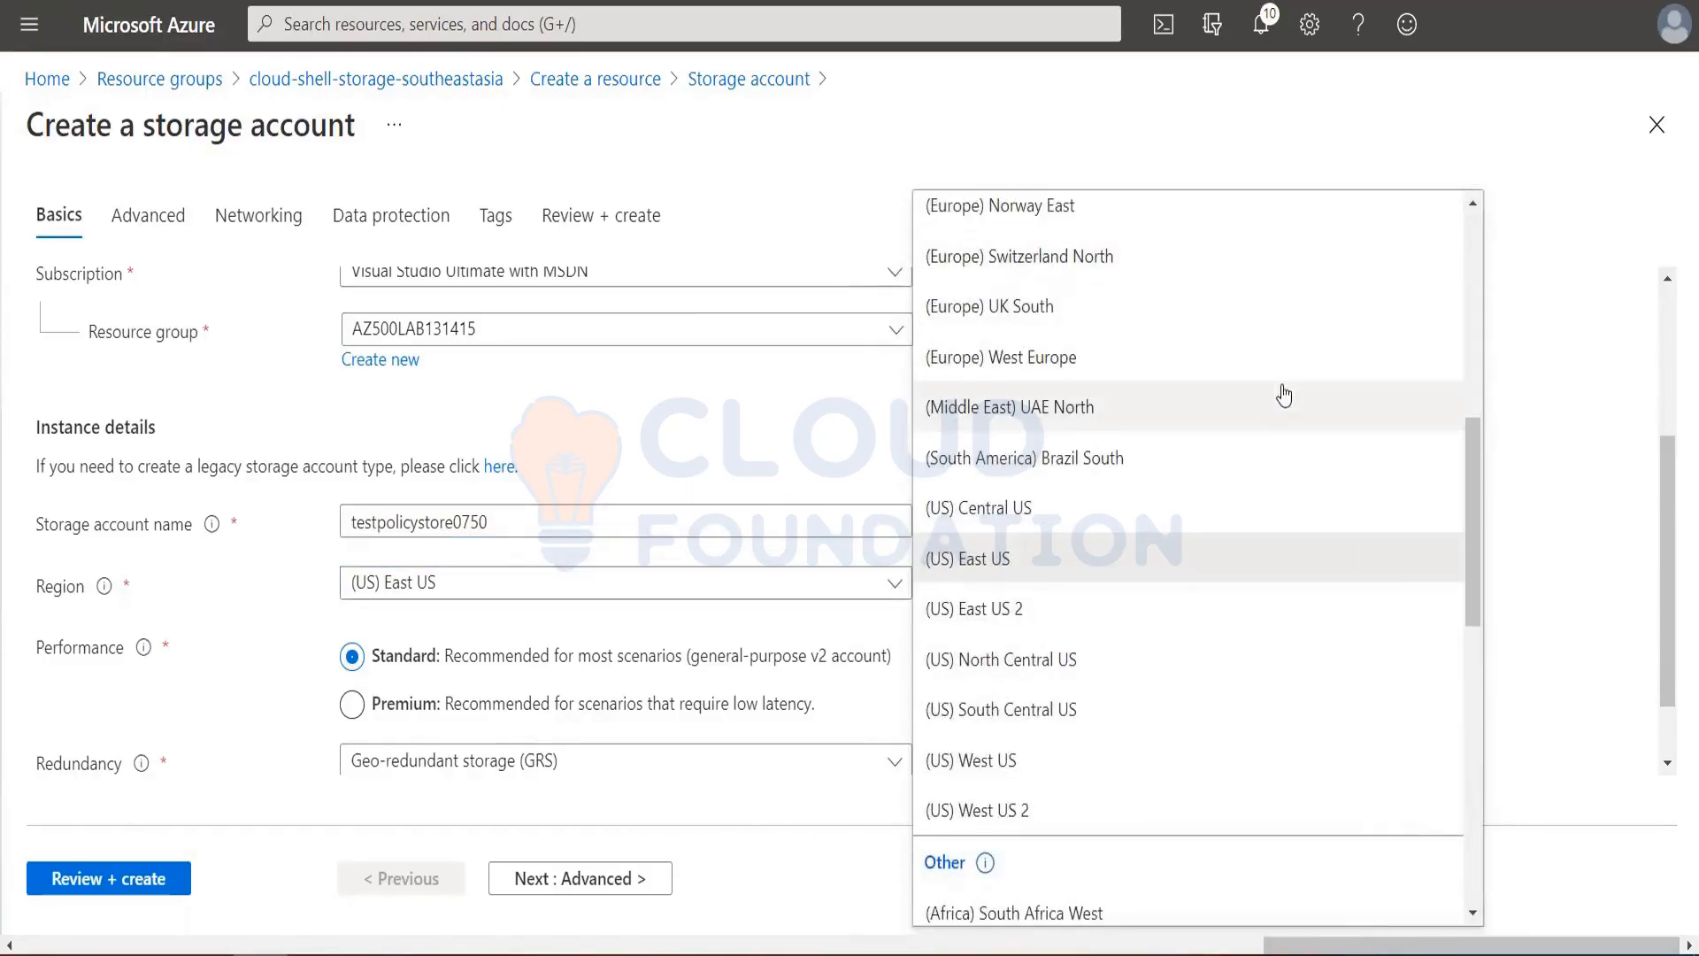
{"action": "scroll", "coordinate": [1285, 381], "scroll_direction": "up", "scroll_amount": 5}
{"action": "scroll", "coordinate": [1289, 370], "scroll_direction": "up", "scroll_amount": 2}
{"action": "left_click", "coordinate": [1186, 221]}
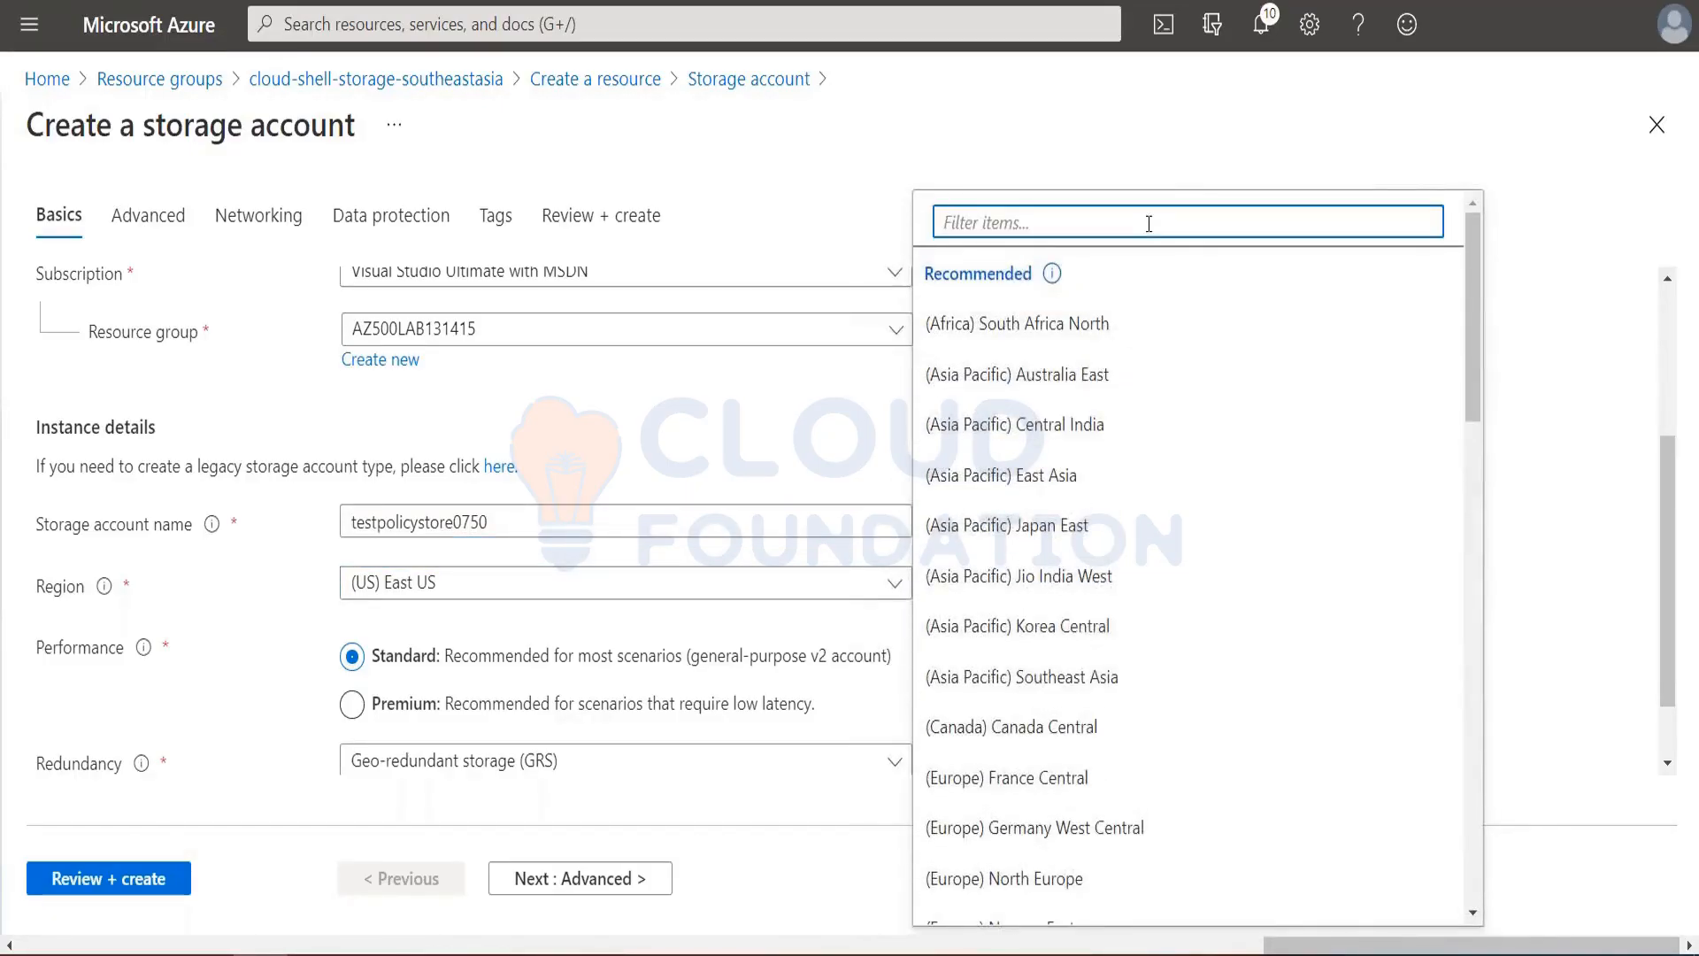
{"action": "type", "text": "southea"}
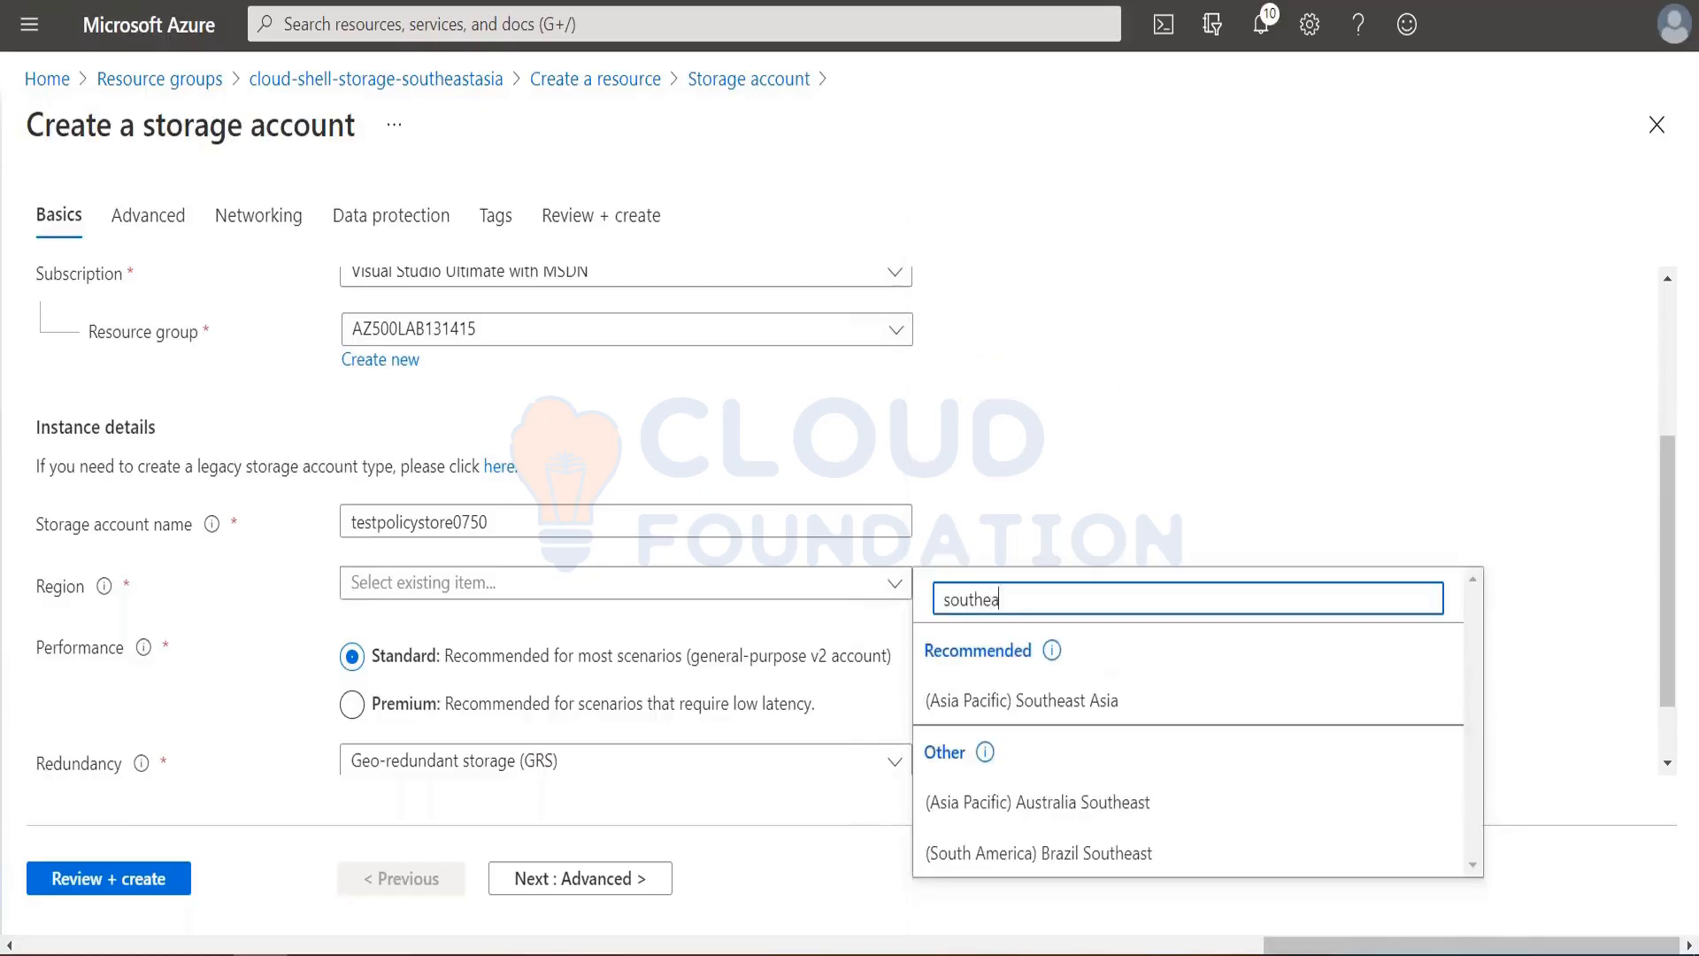
{"action": "type", "text": "st a"}
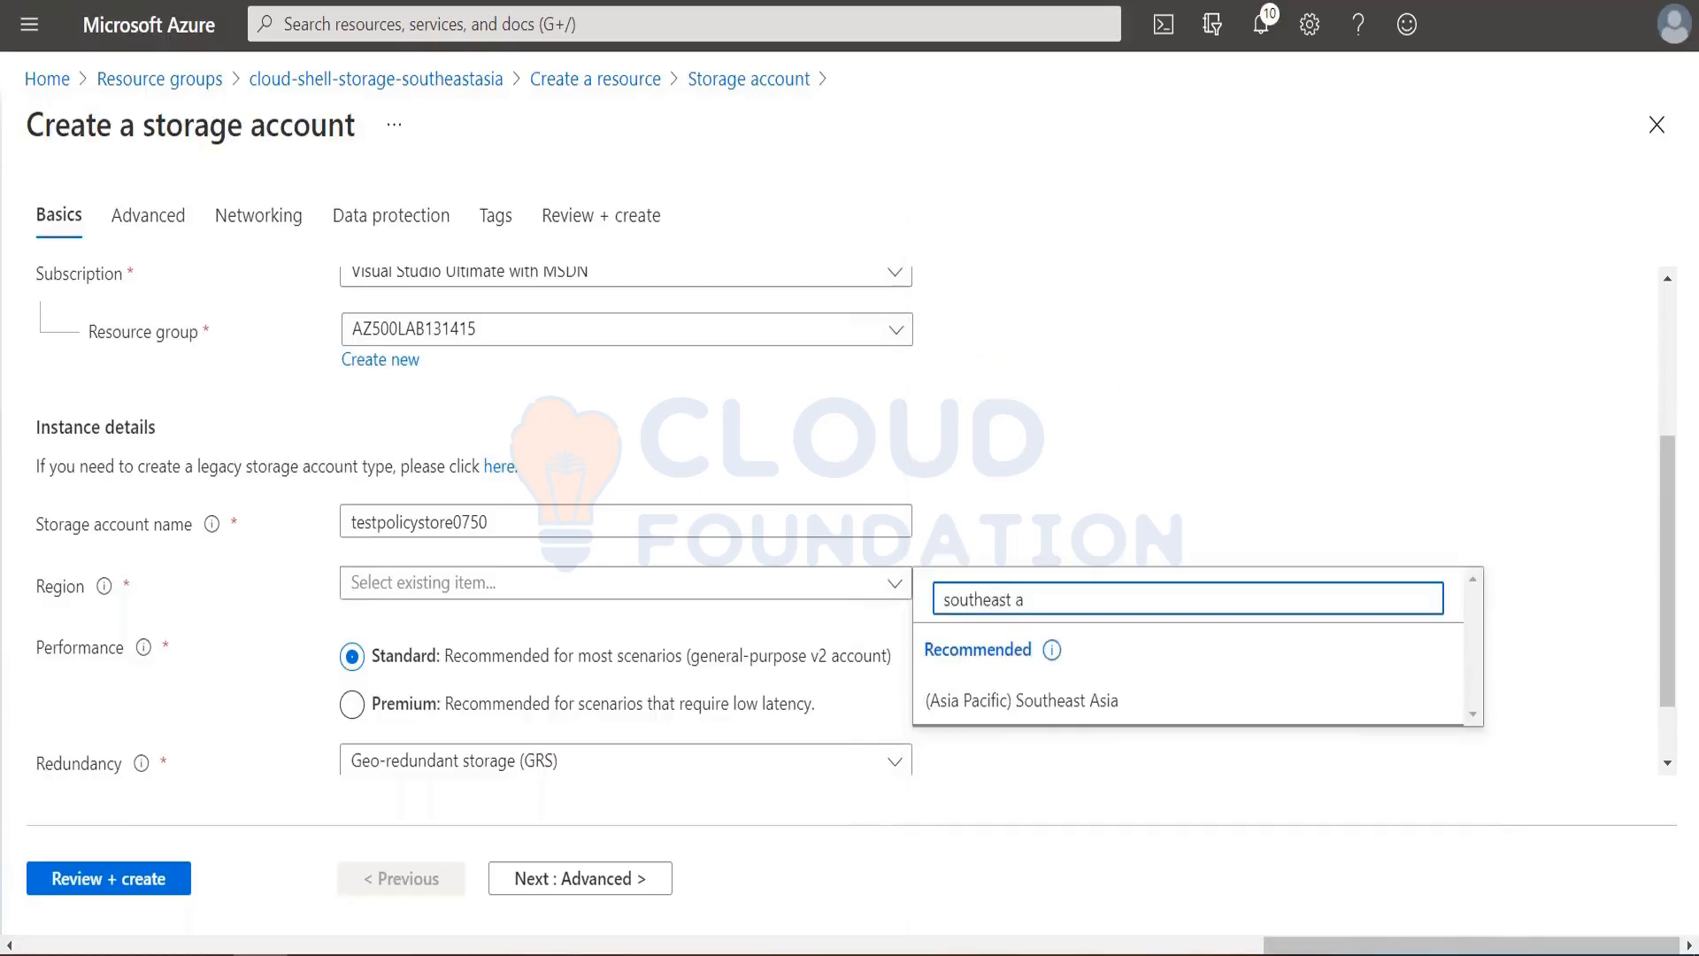
{"action": "left_click", "coordinate": [1081, 706]}
Check the remaining basic settings, validate the configuration and create the storage account.
{"action": "scroll", "coordinate": [509, 663], "scroll_direction": "down", "scroll_amount": 2}
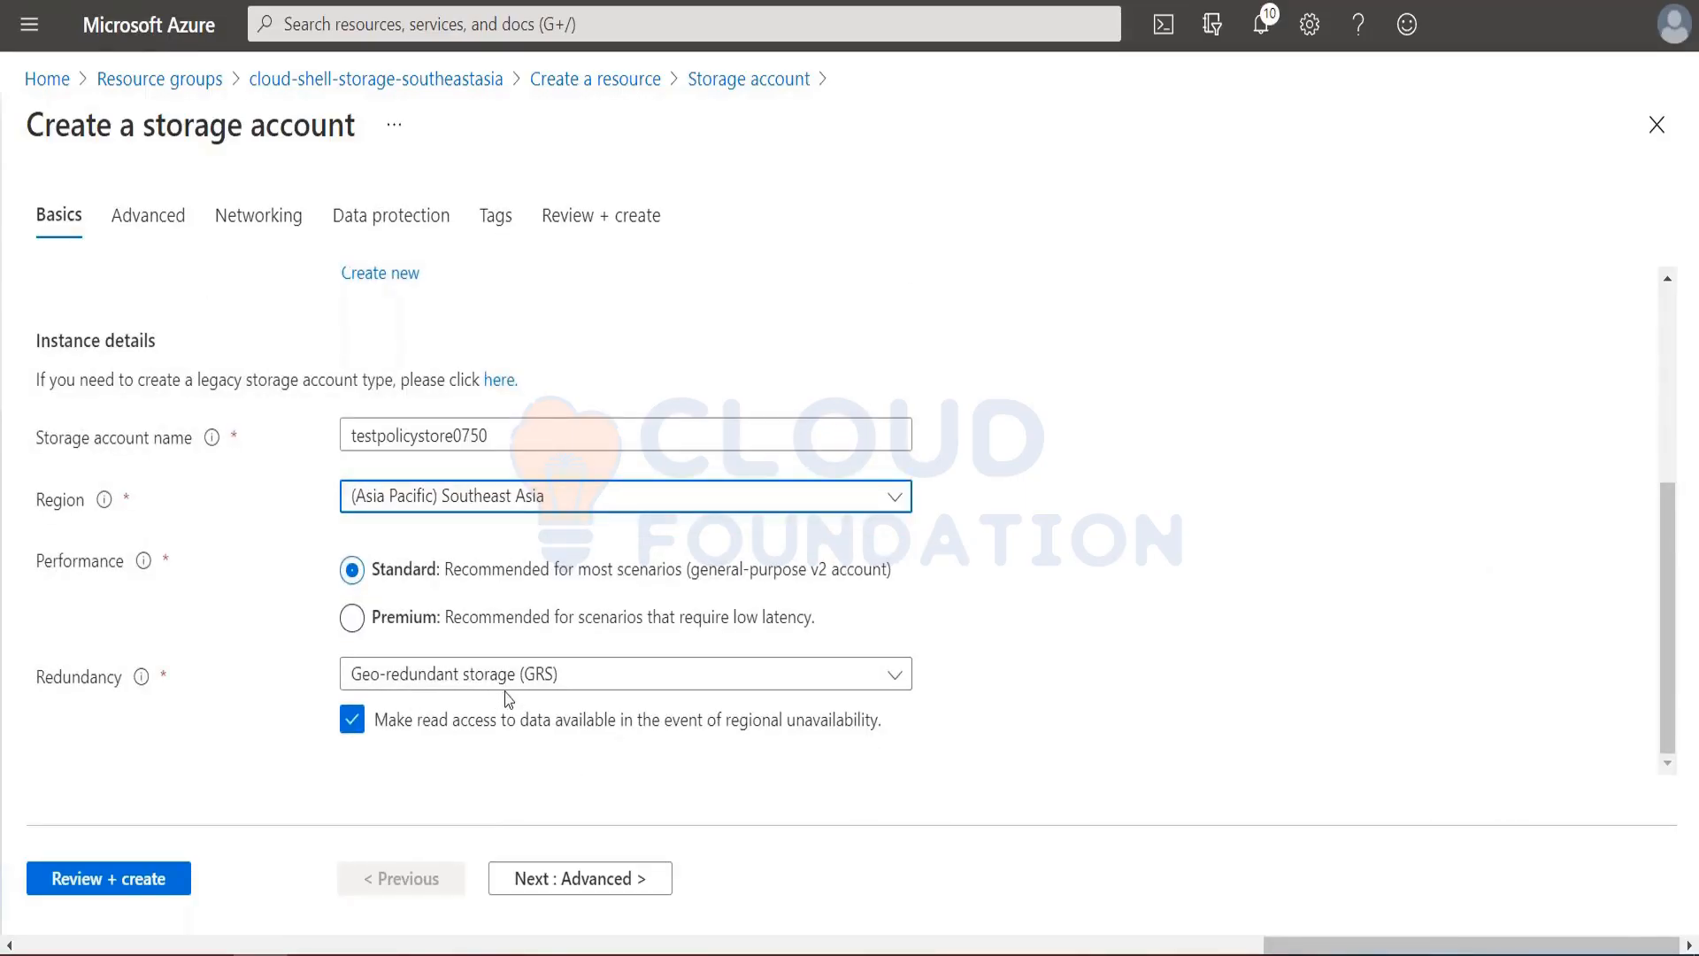
{"action": "left_click", "coordinate": [90, 879]}
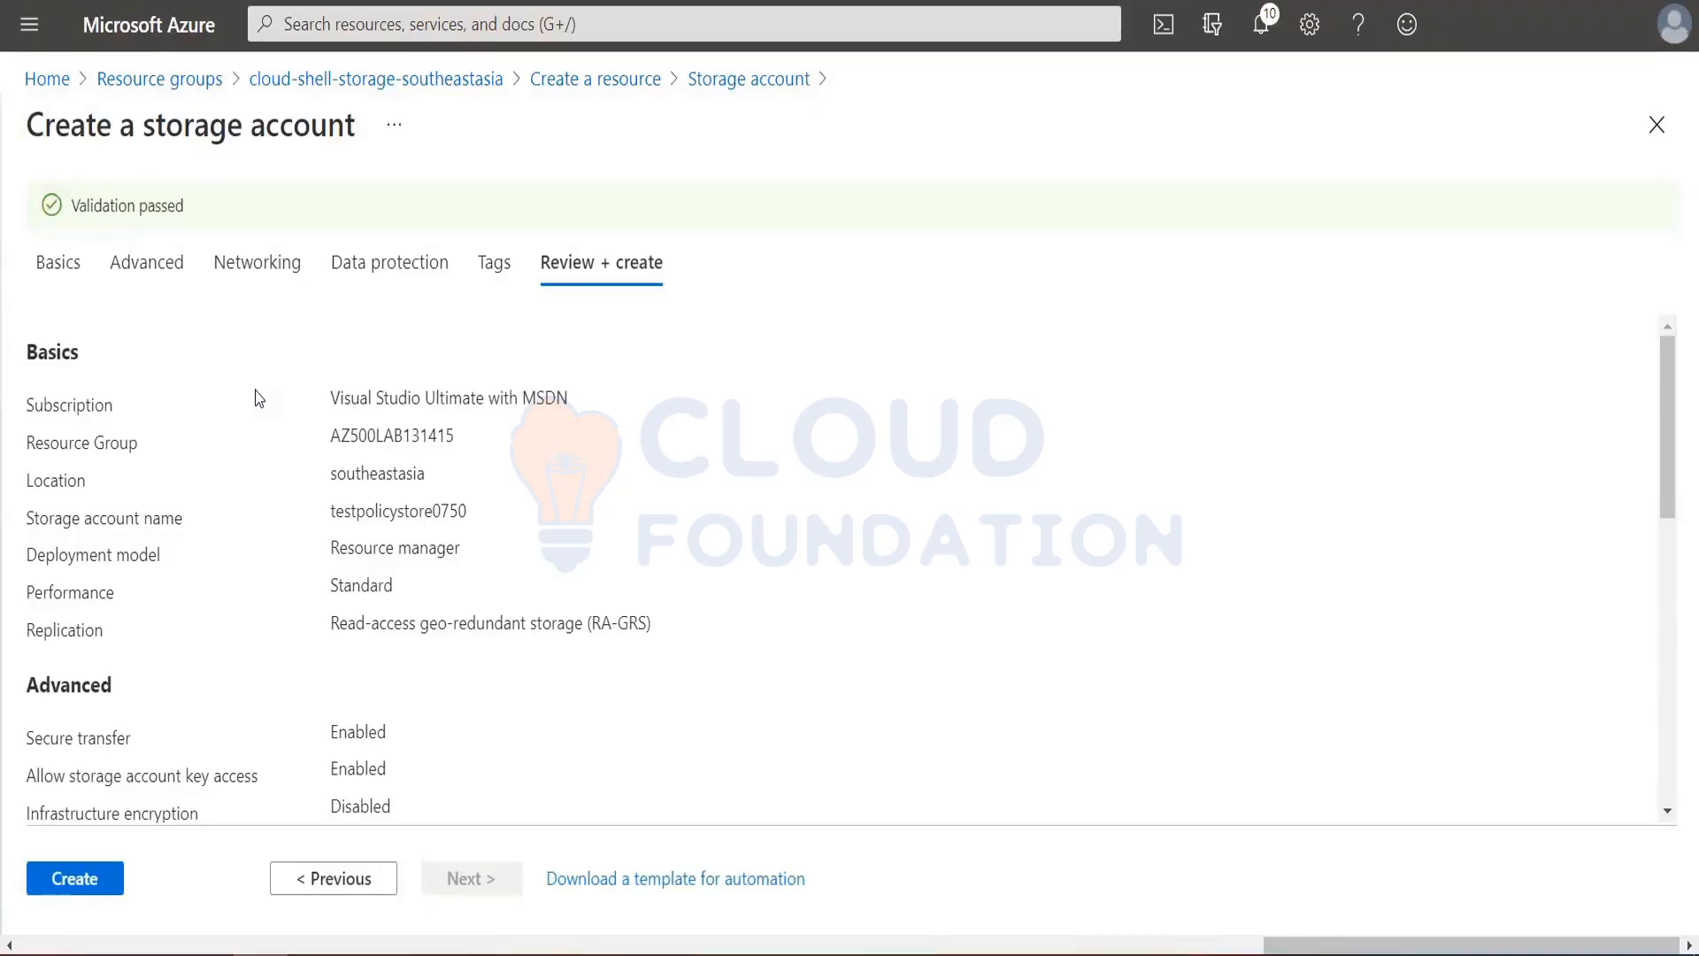
{"action": "left_click", "coordinate": [57, 881]}
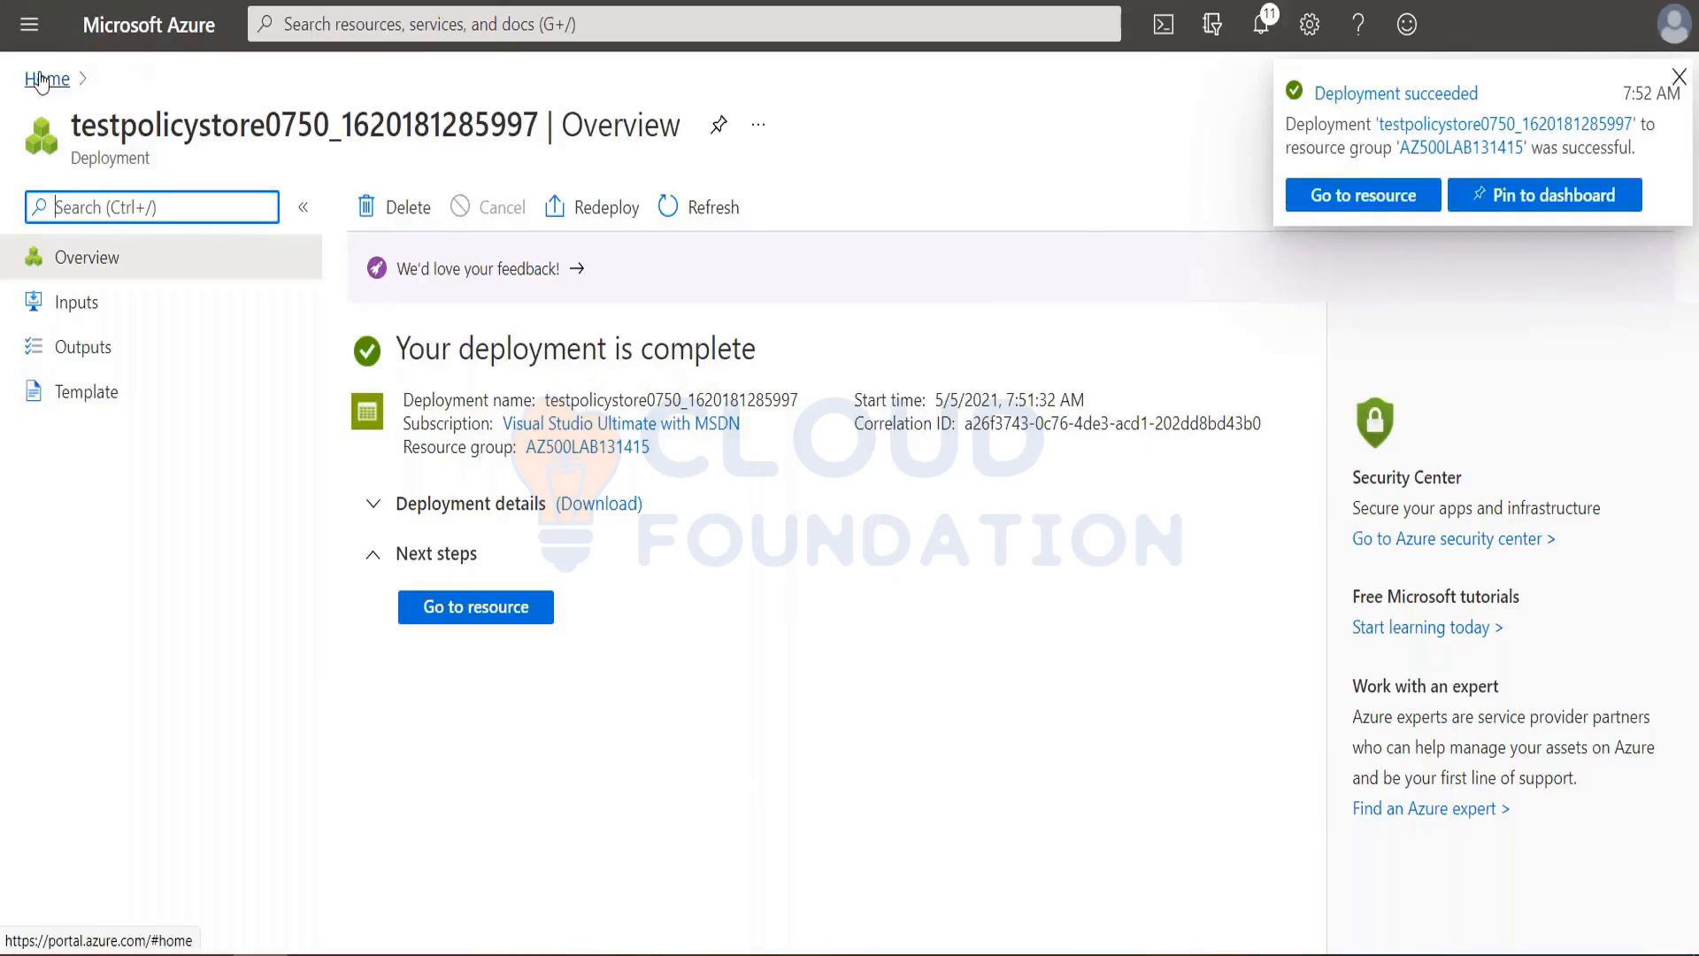
Check the list of storage accounts and go back to the cloud-shell-storage-southeastasia resource group.
{"action": "left_click", "coordinate": [36, 44]}
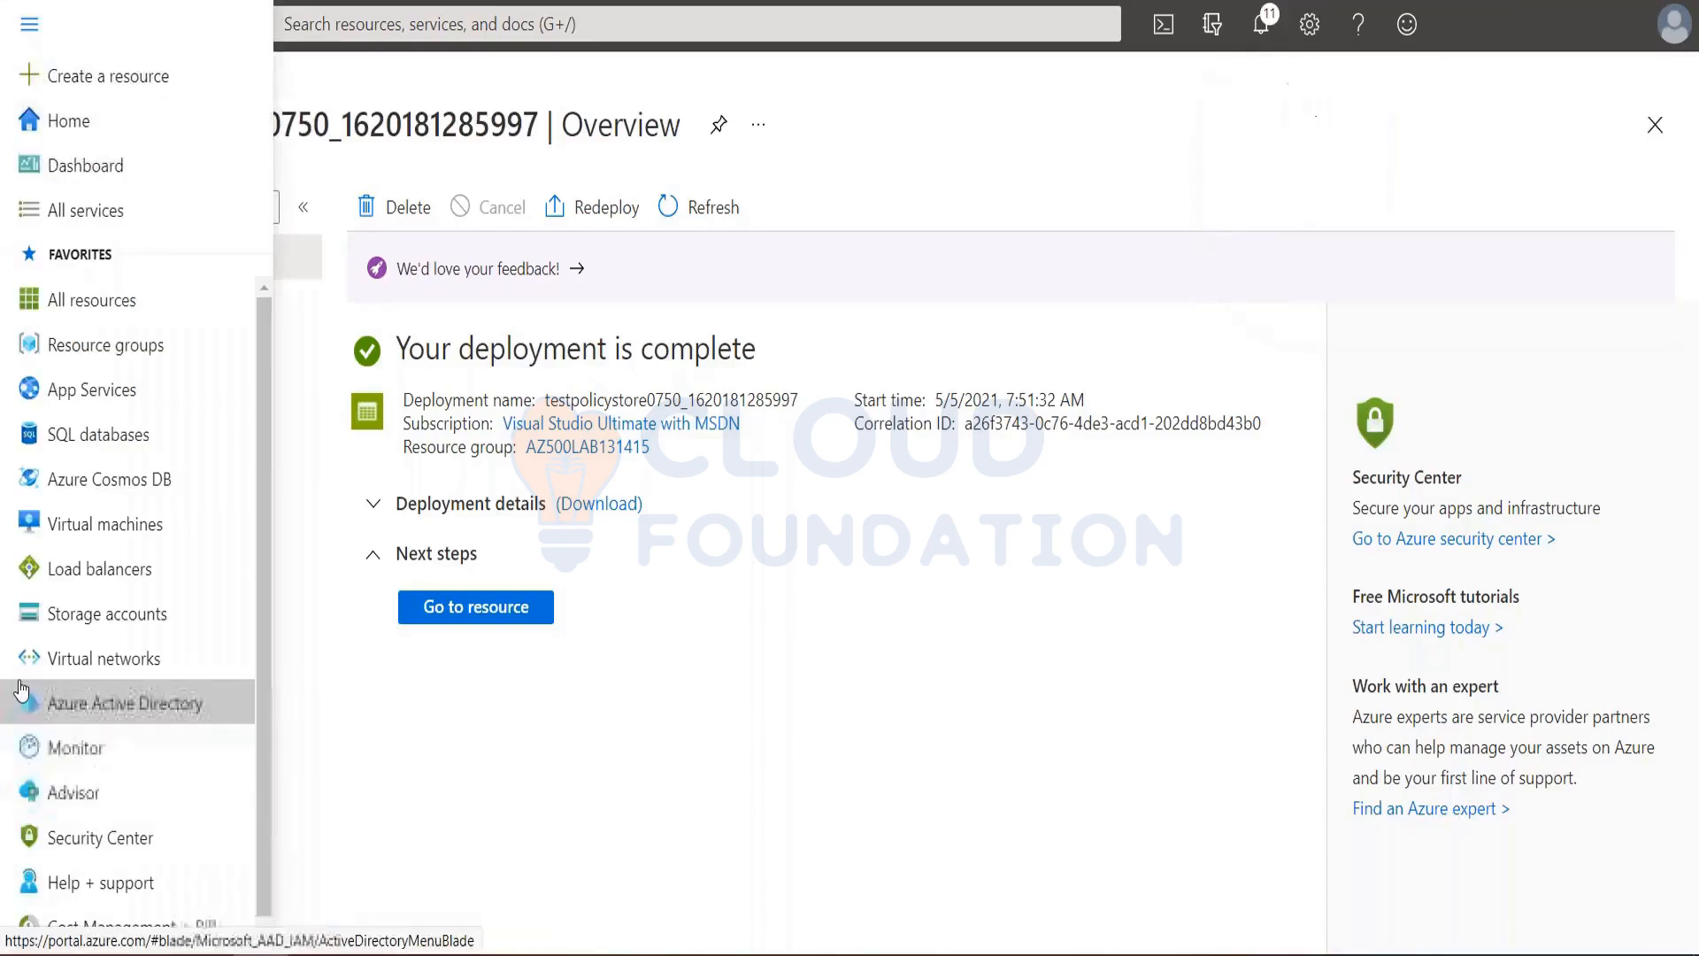
{"action": "left_click", "coordinate": [94, 615]}
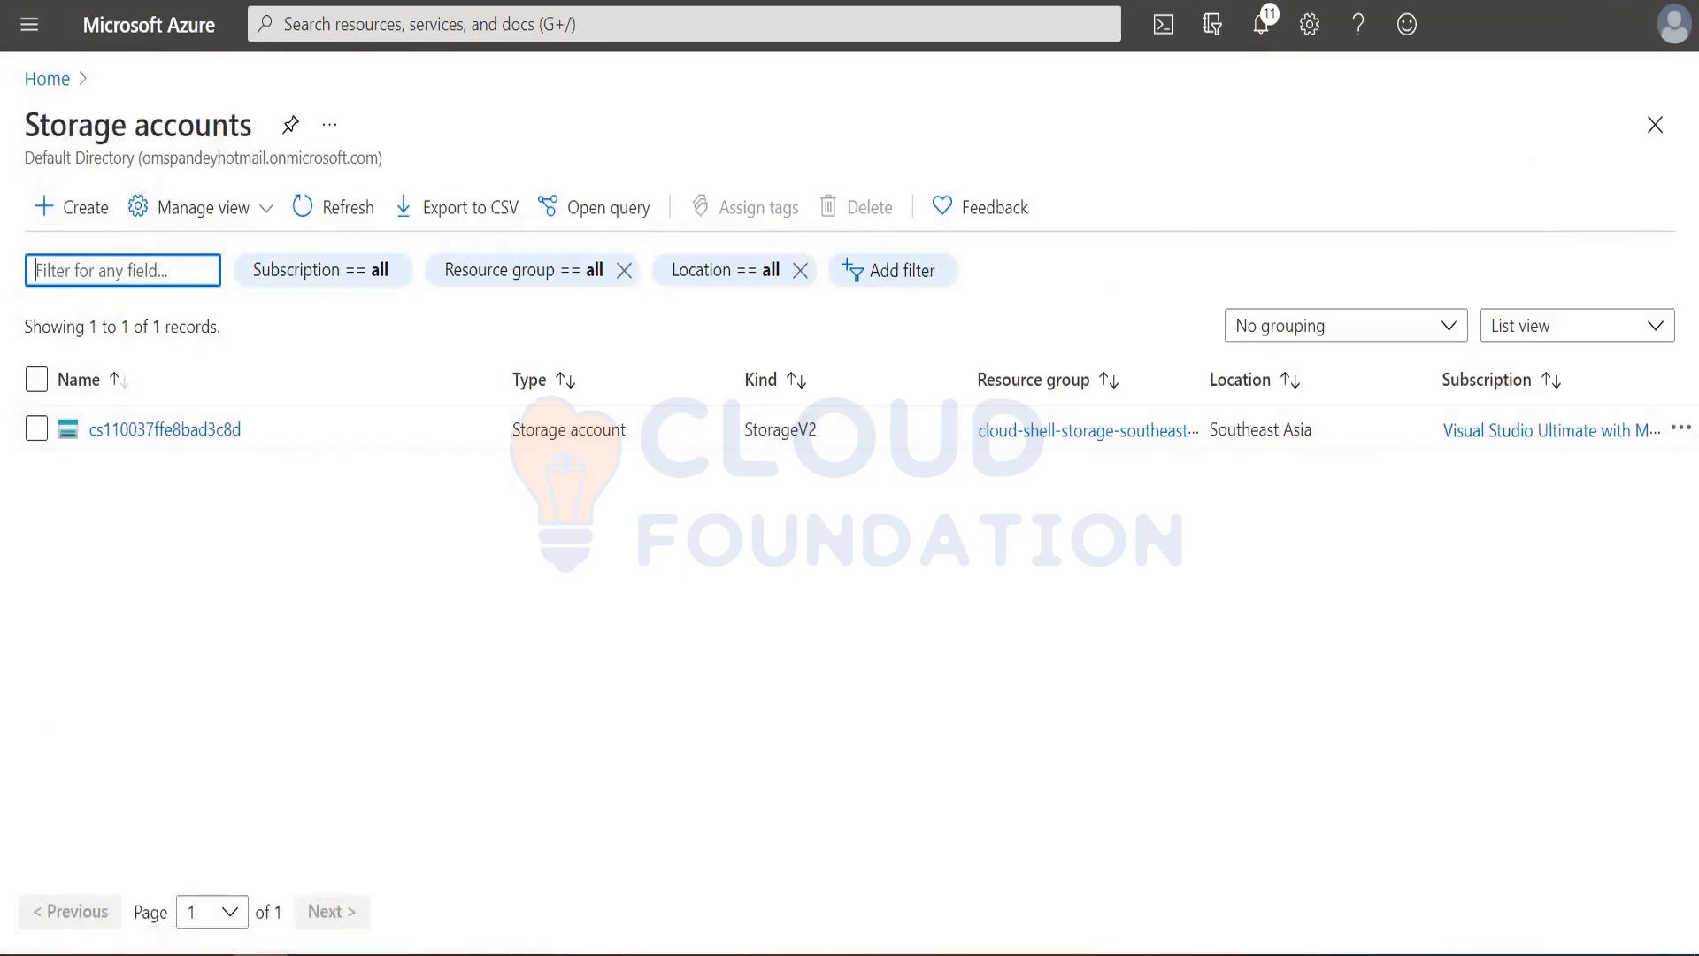
{"action": "left_click", "coordinate": [34, 26]}
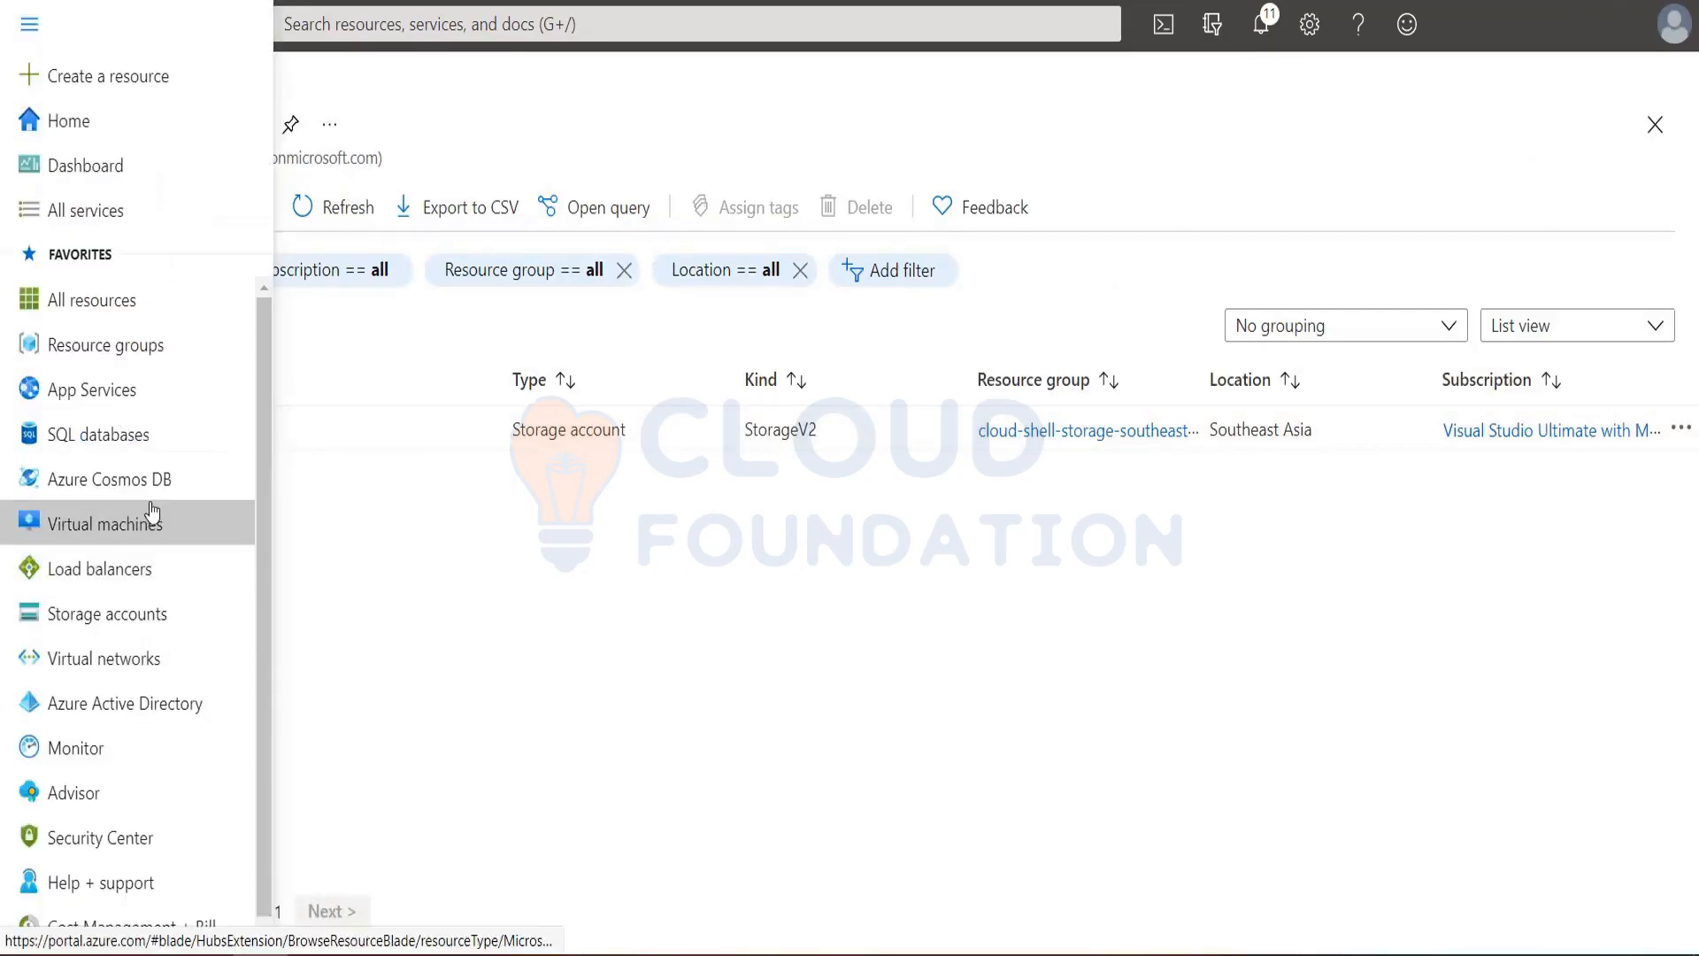
{"action": "left_click", "coordinate": [97, 345]}
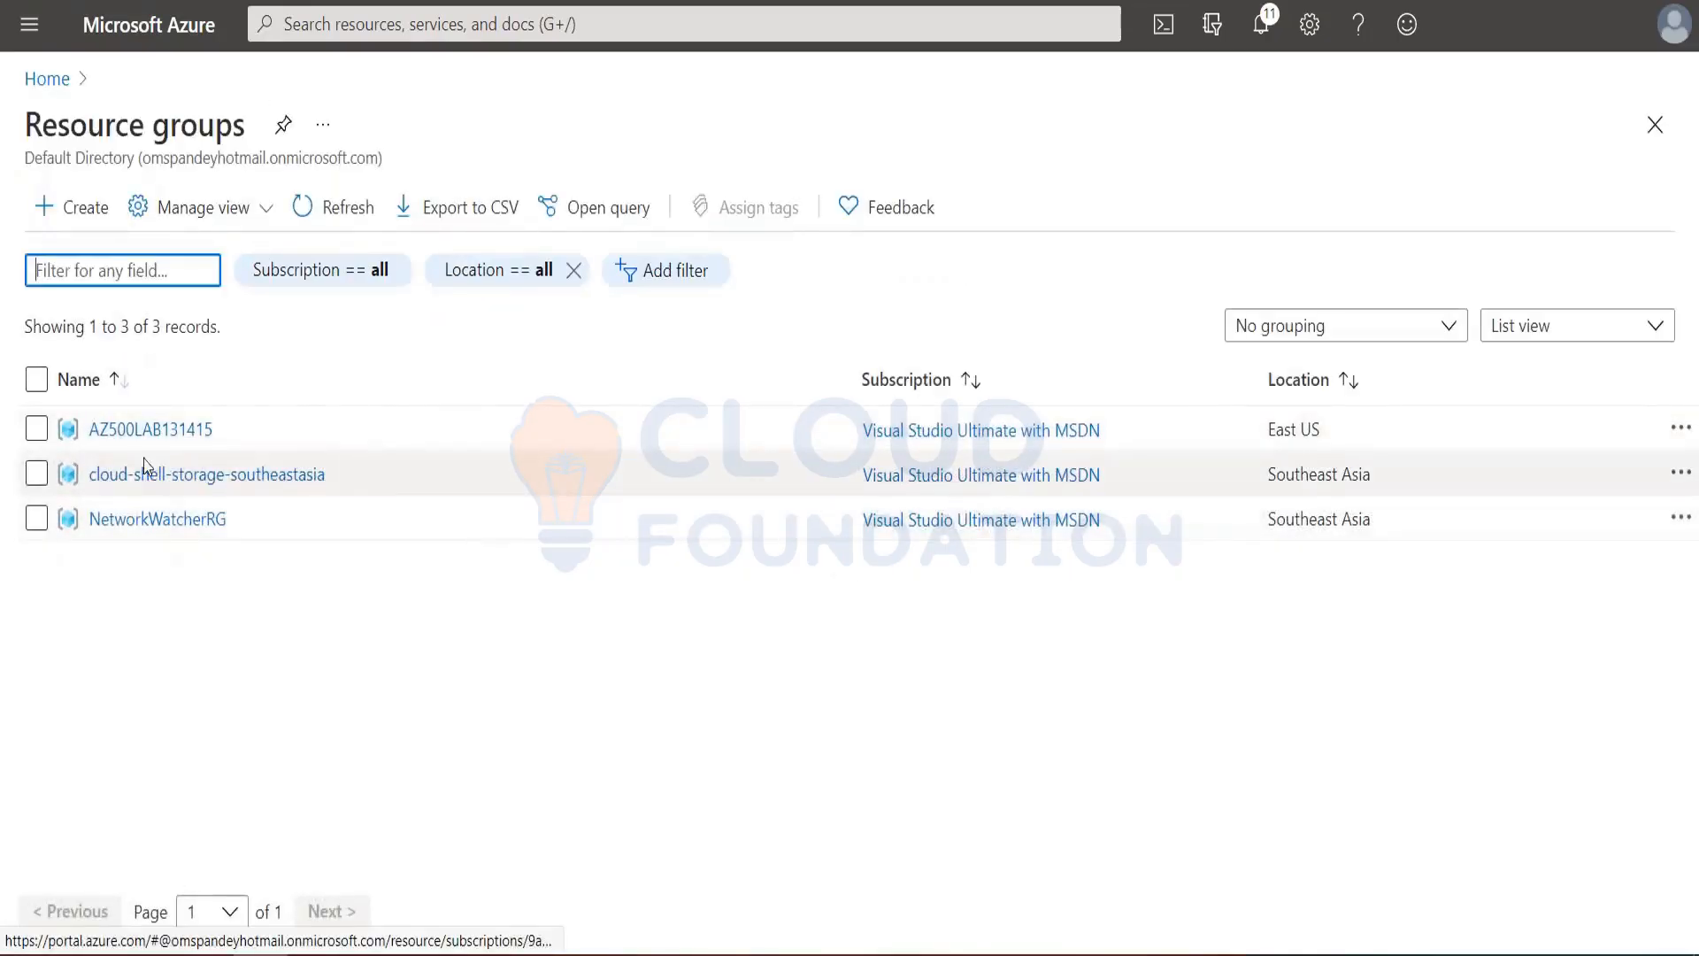
{"action": "left_click", "coordinate": [139, 476]}
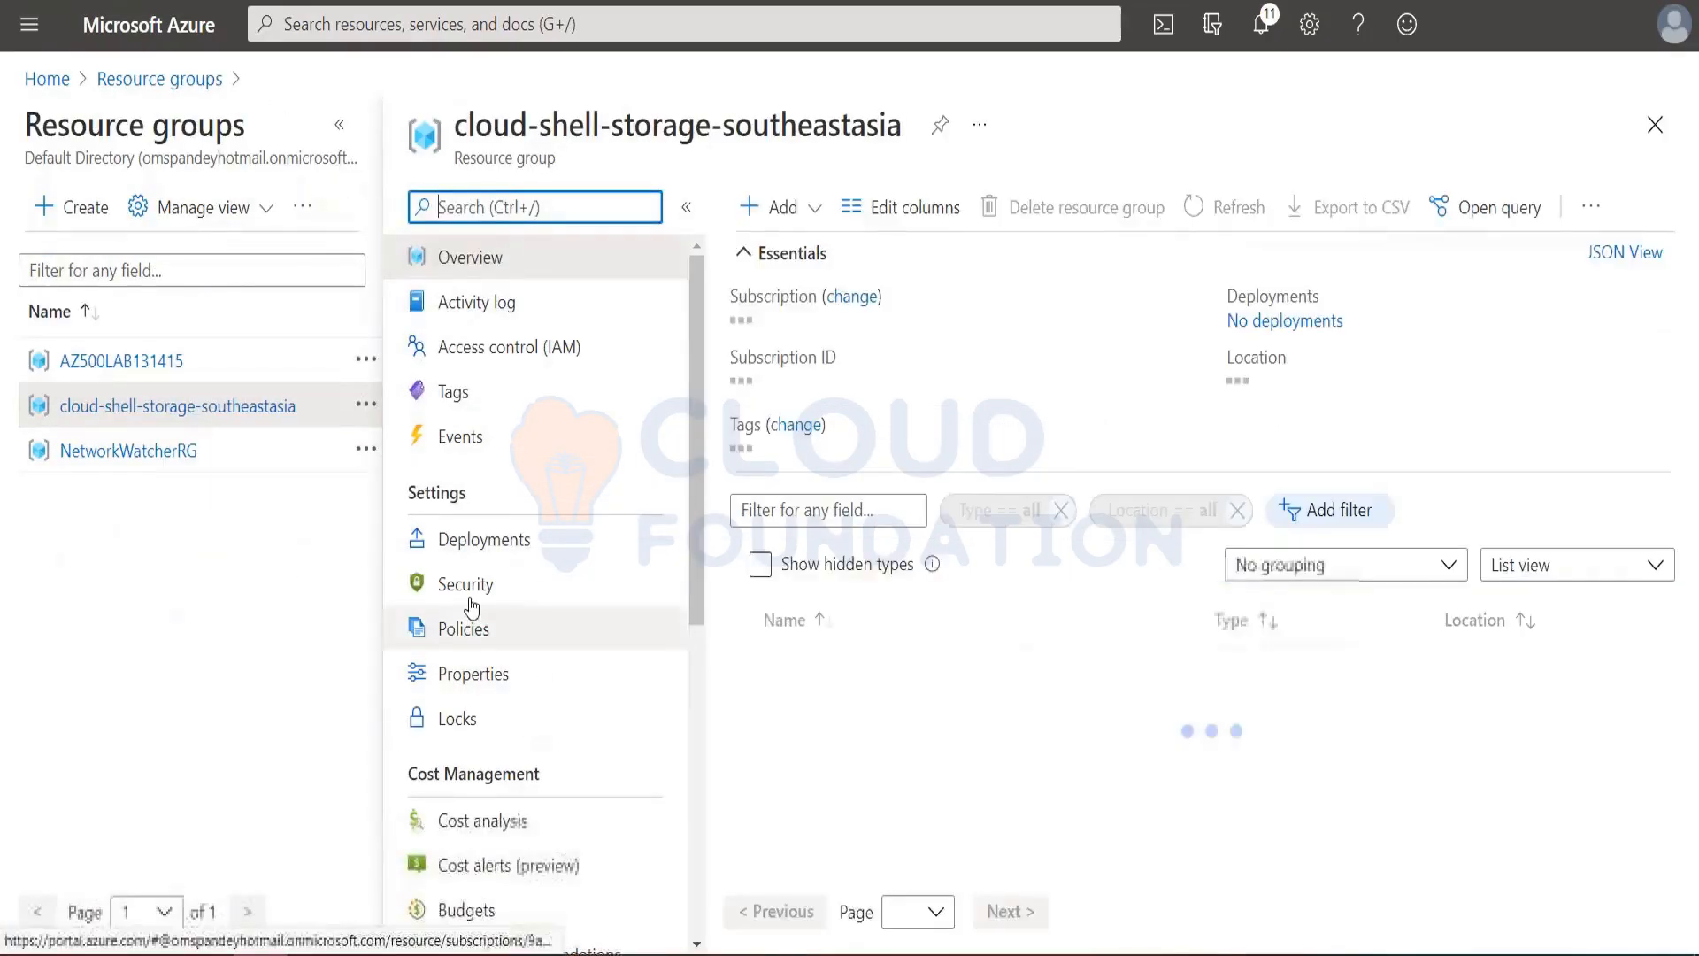
Refresh the resource group's policy compliance and examine the details of the "Storage accounts should be limited by allowed SKUs" assignment.
{"action": "left_click", "coordinate": [464, 629]}
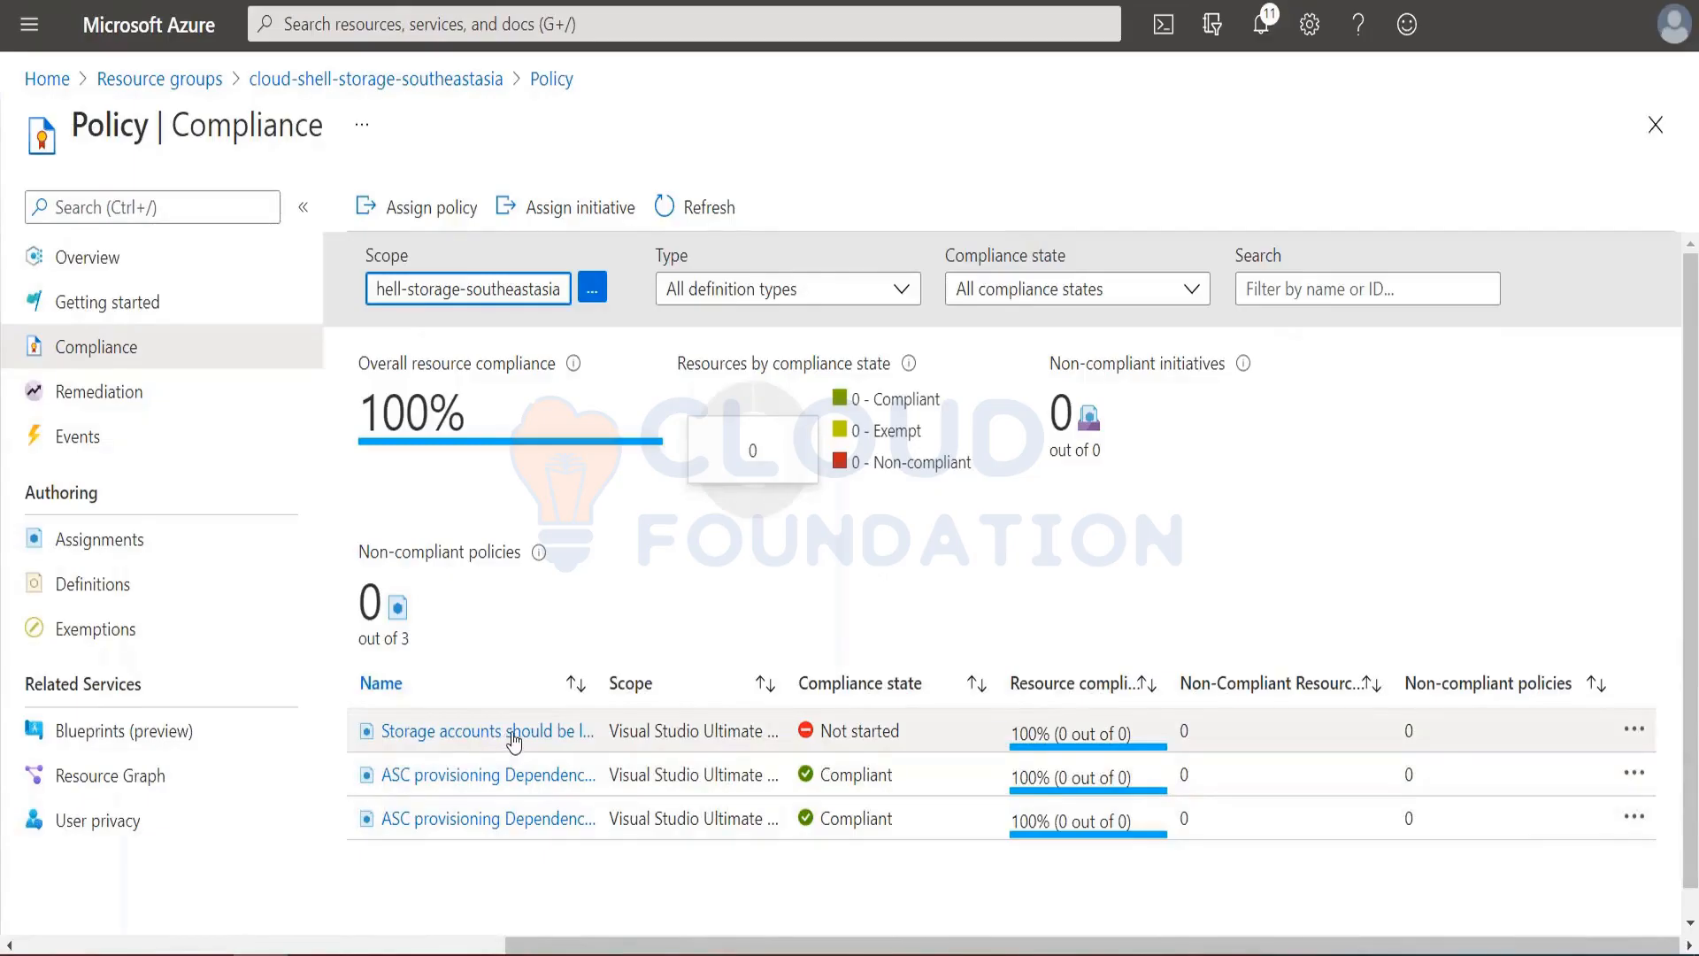
{"action": "left_click", "coordinate": [727, 217]}
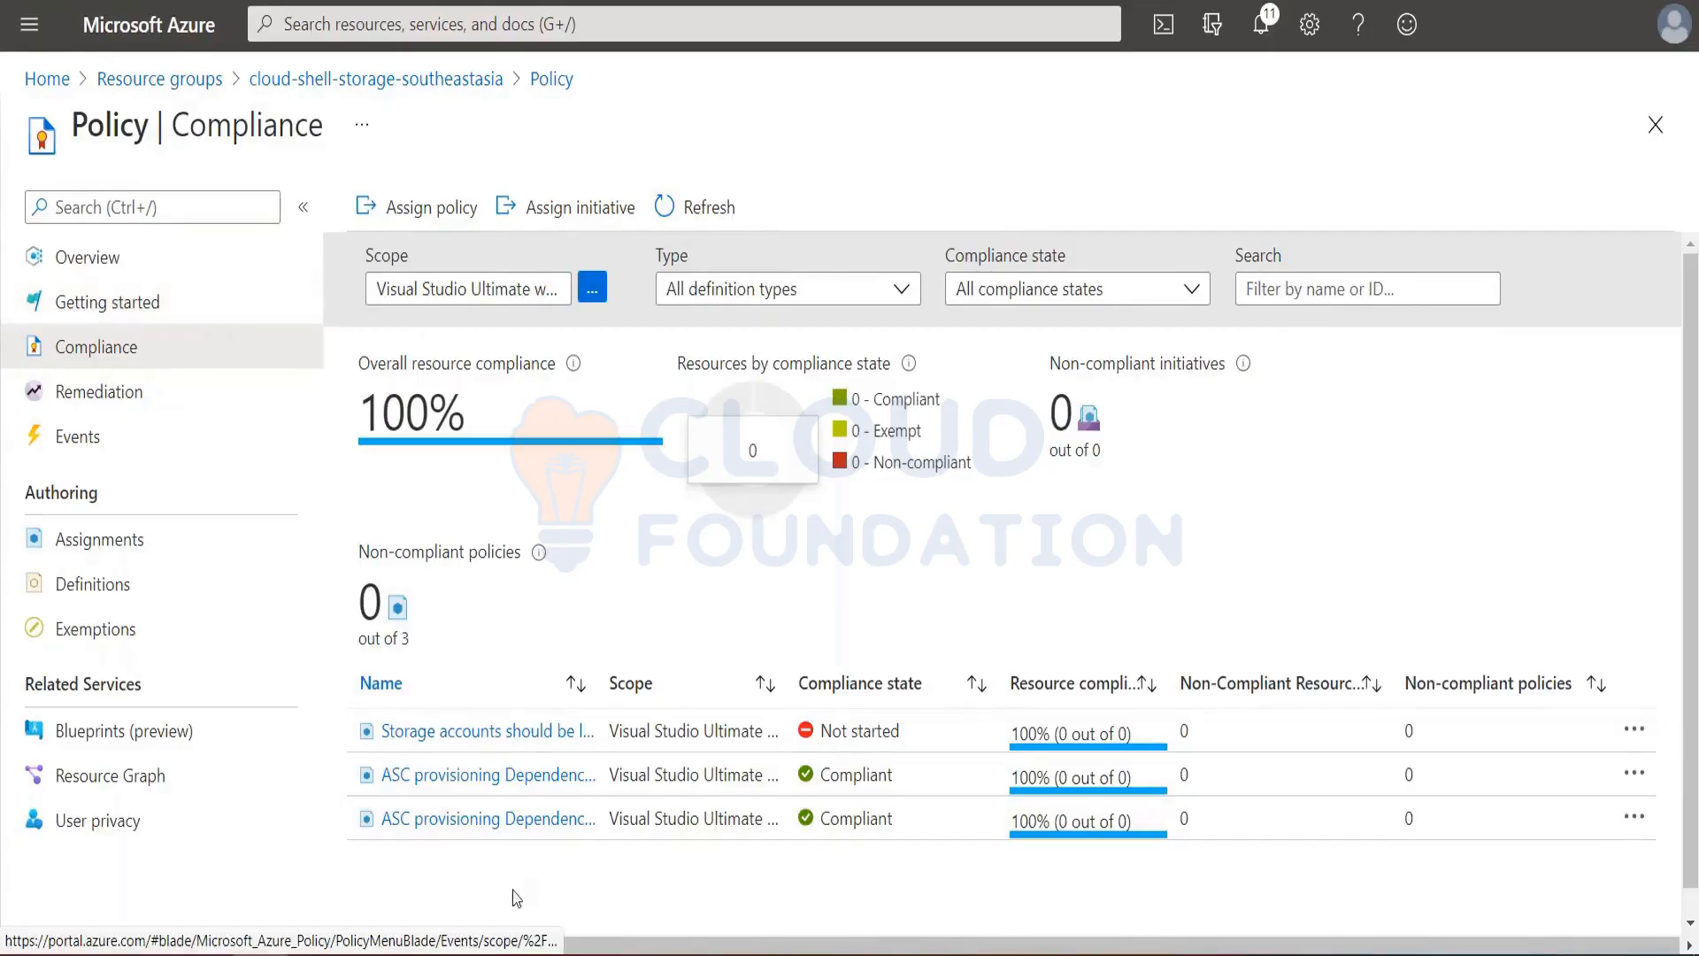
{"action": "left_click", "coordinate": [494, 731]}
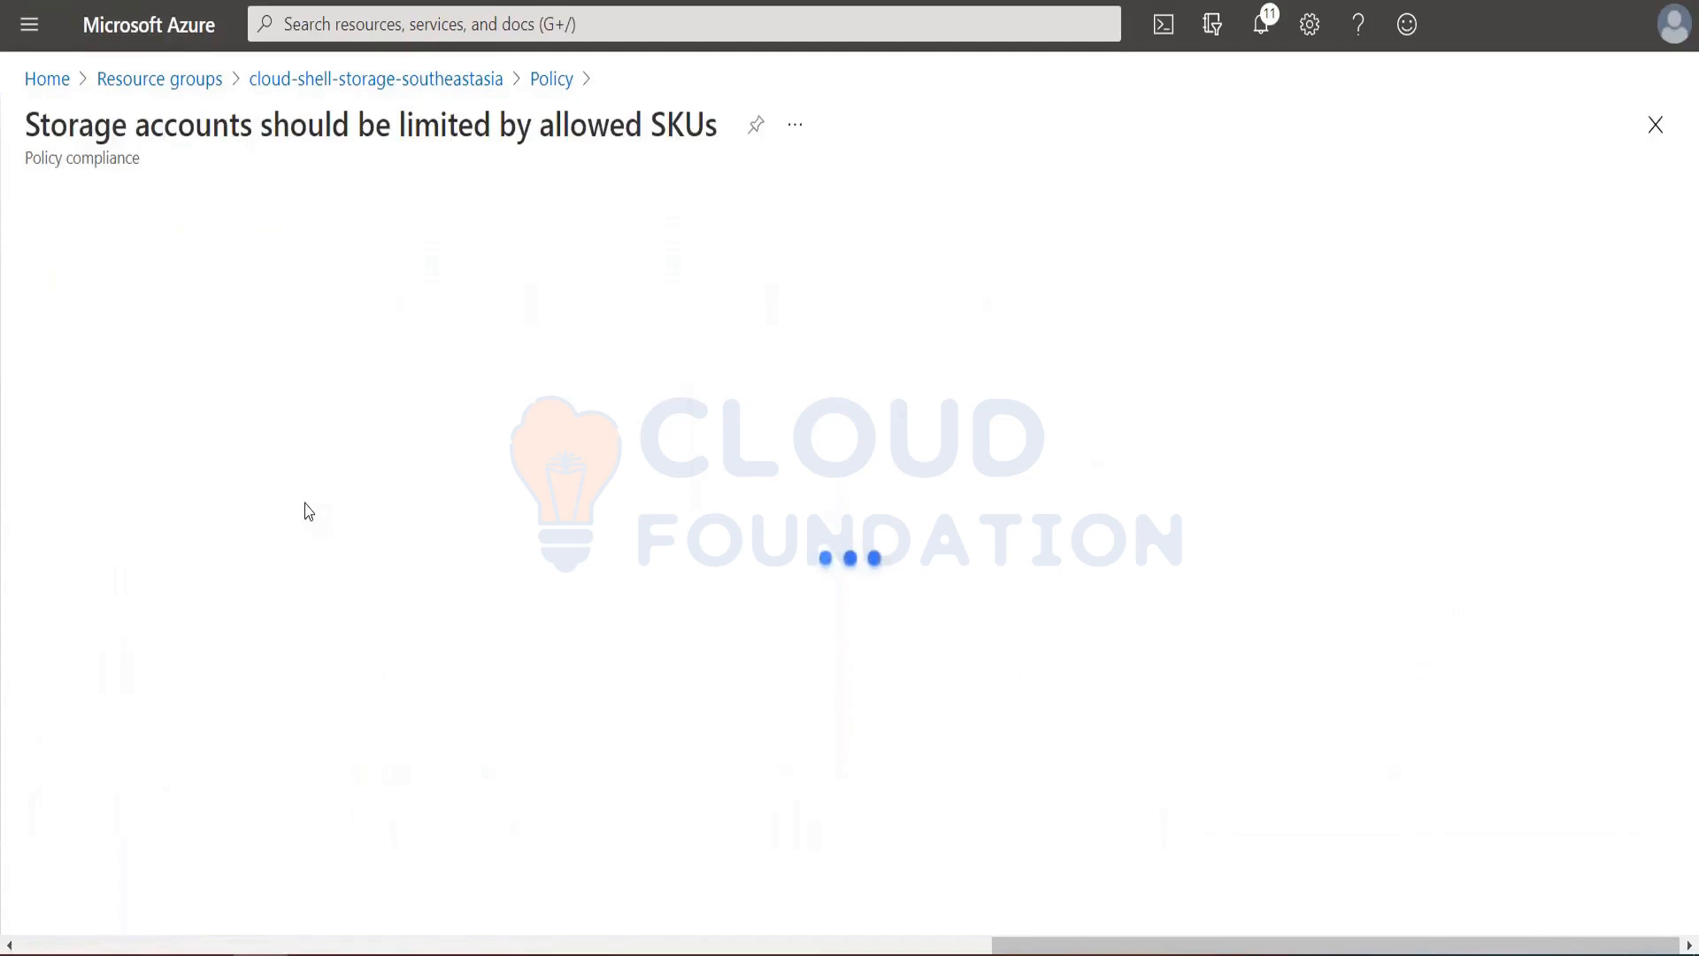
{"action": "scroll", "coordinate": [579, 663], "scroll_direction": "down", "scroll_amount": 2}
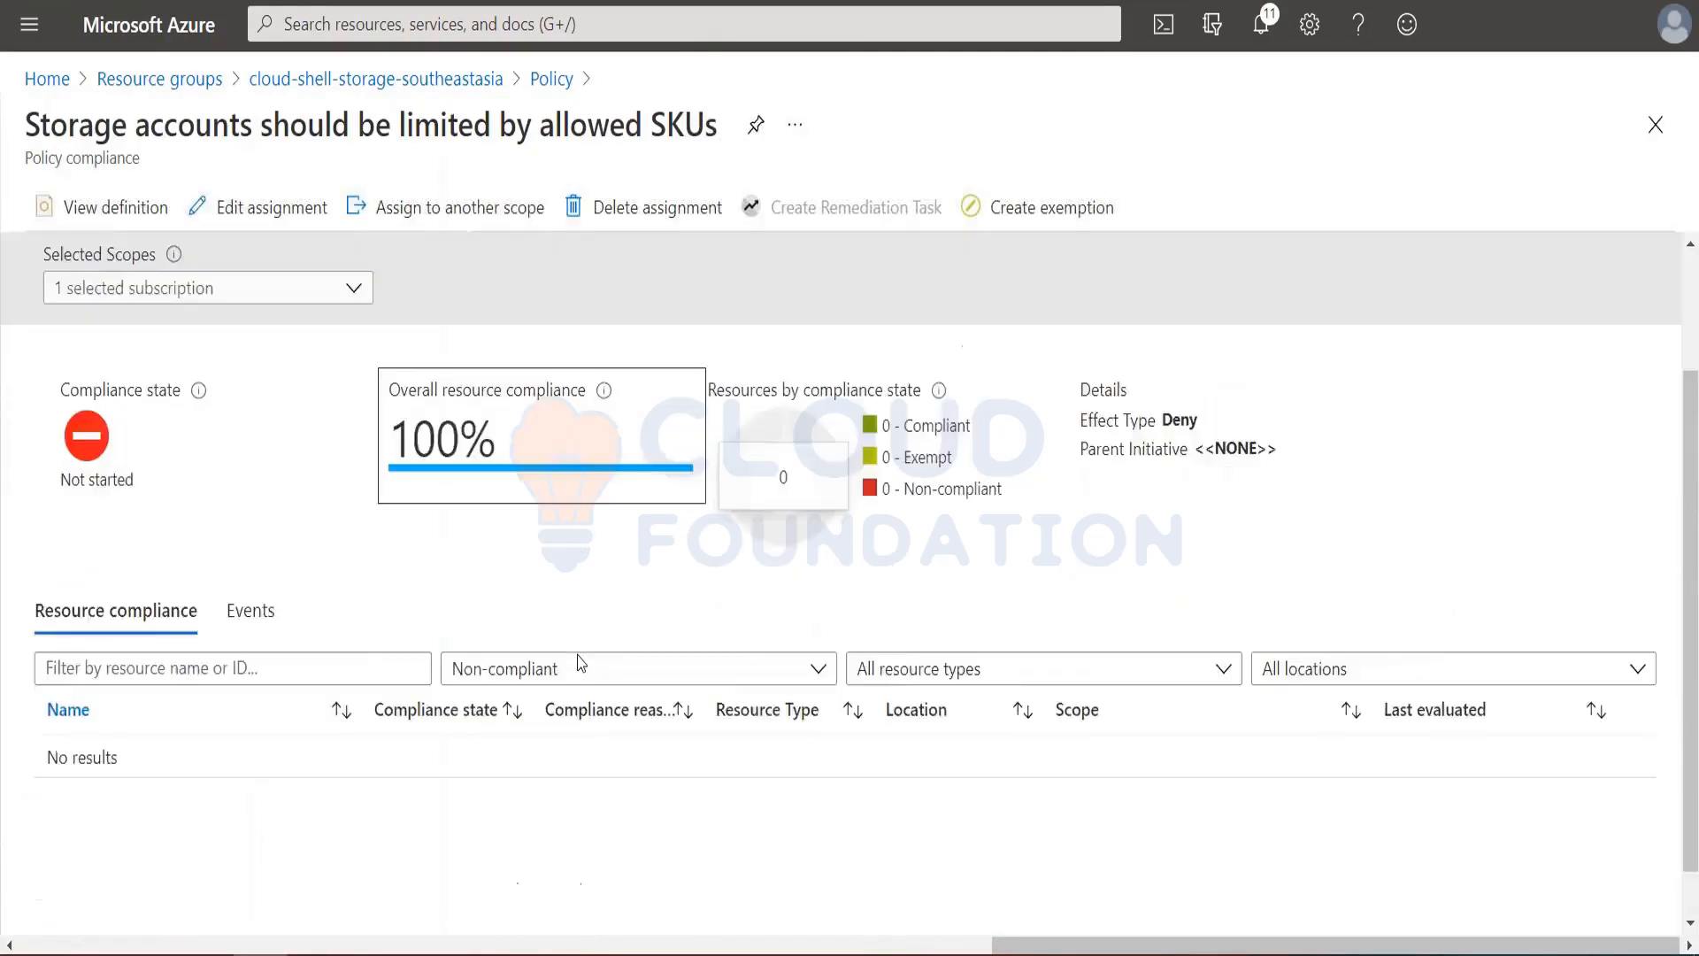
{"action": "scroll", "coordinate": [579, 664], "scroll_direction": "up", "scroll_amount": 3}
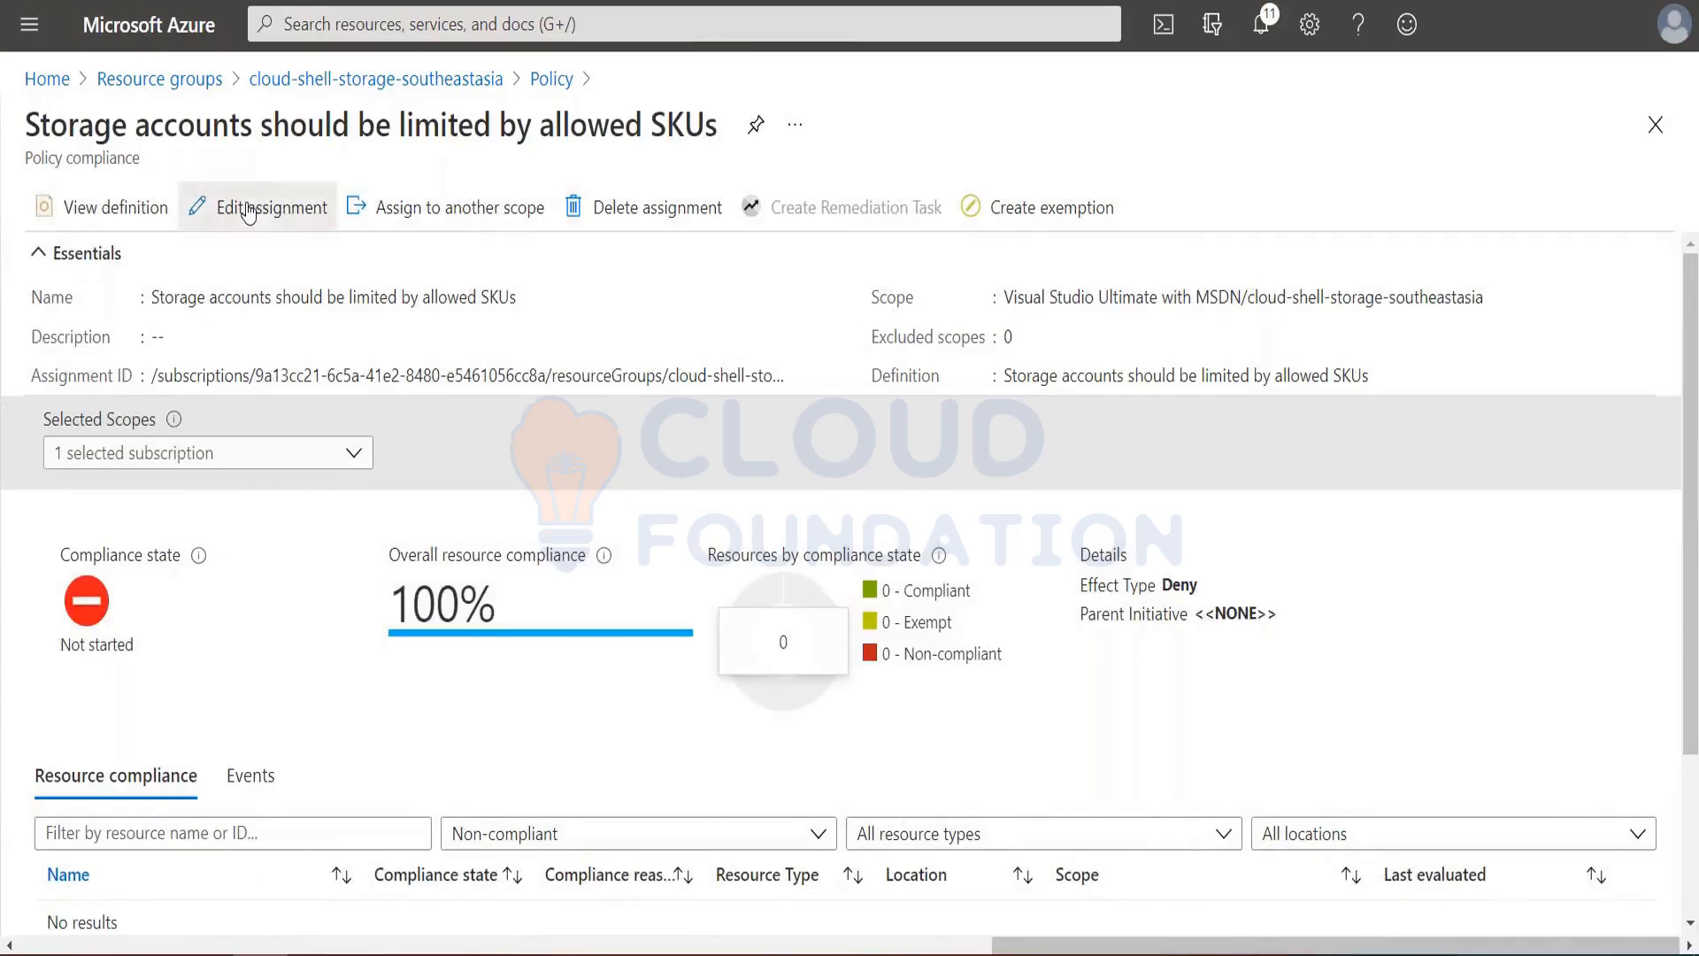
Open the policy assignment for editing and examine its basic settings and the selected Allowed SKUs.
{"action": "left_click", "coordinate": [189, 211]}
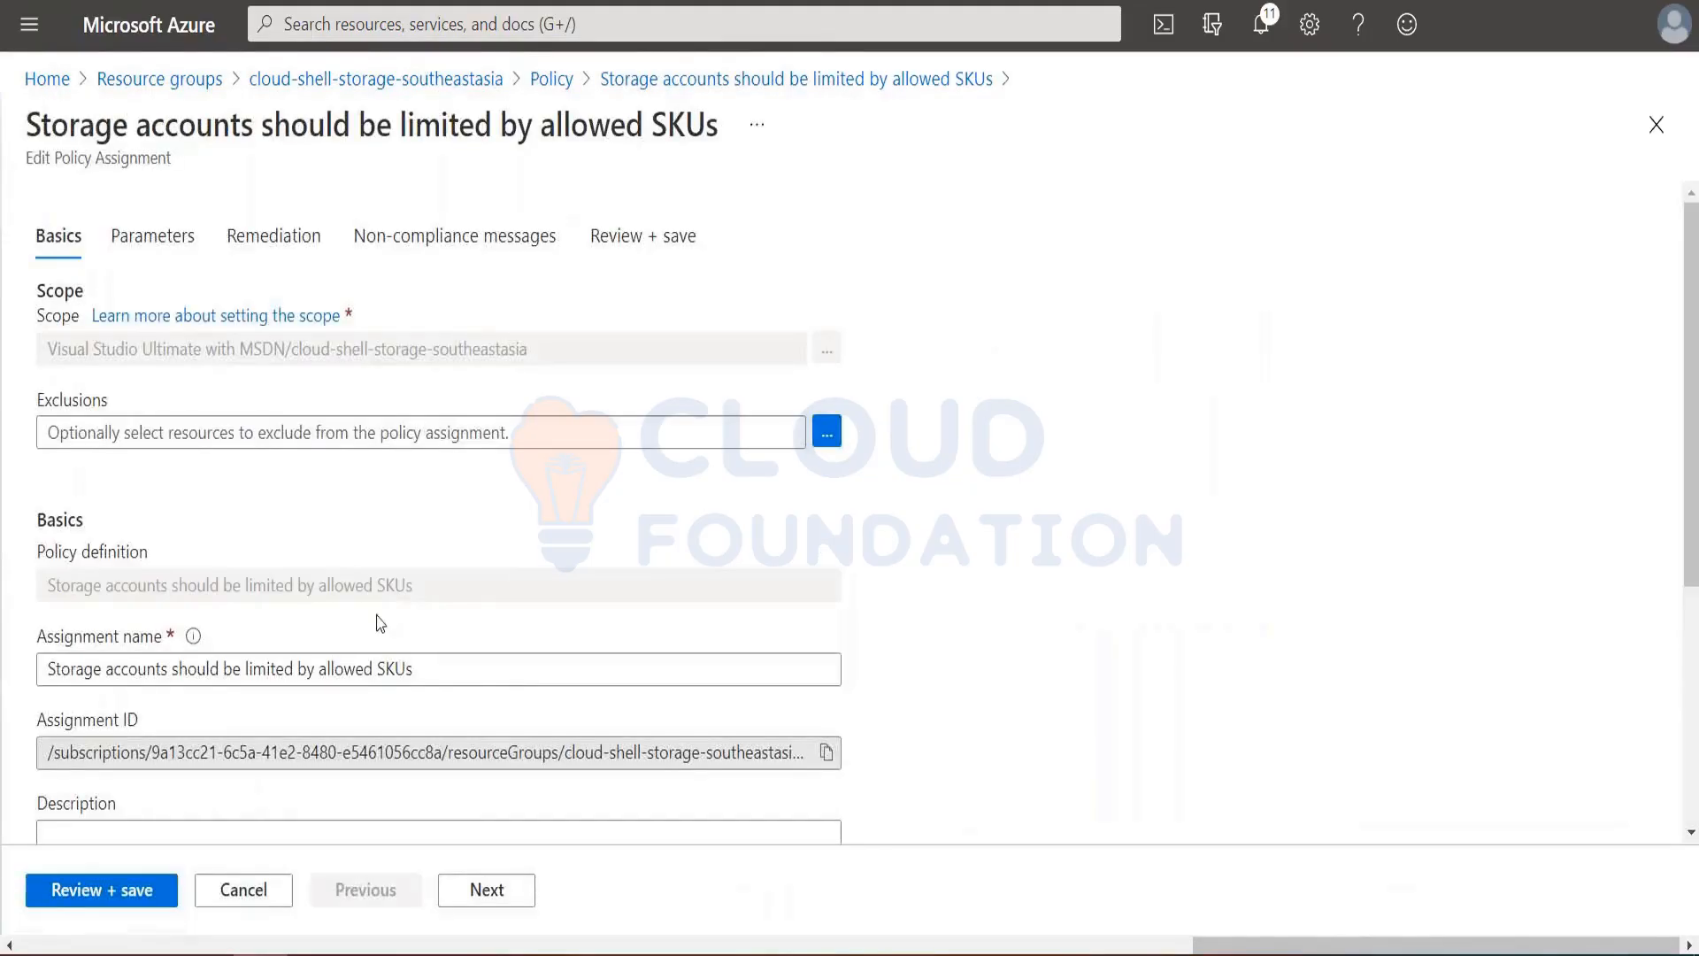
{"action": "scroll", "coordinate": [404, 572], "scroll_direction": "down", "scroll_amount": 3}
{"action": "scroll", "coordinate": [403, 572], "scroll_direction": "down", "scroll_amount": 2}
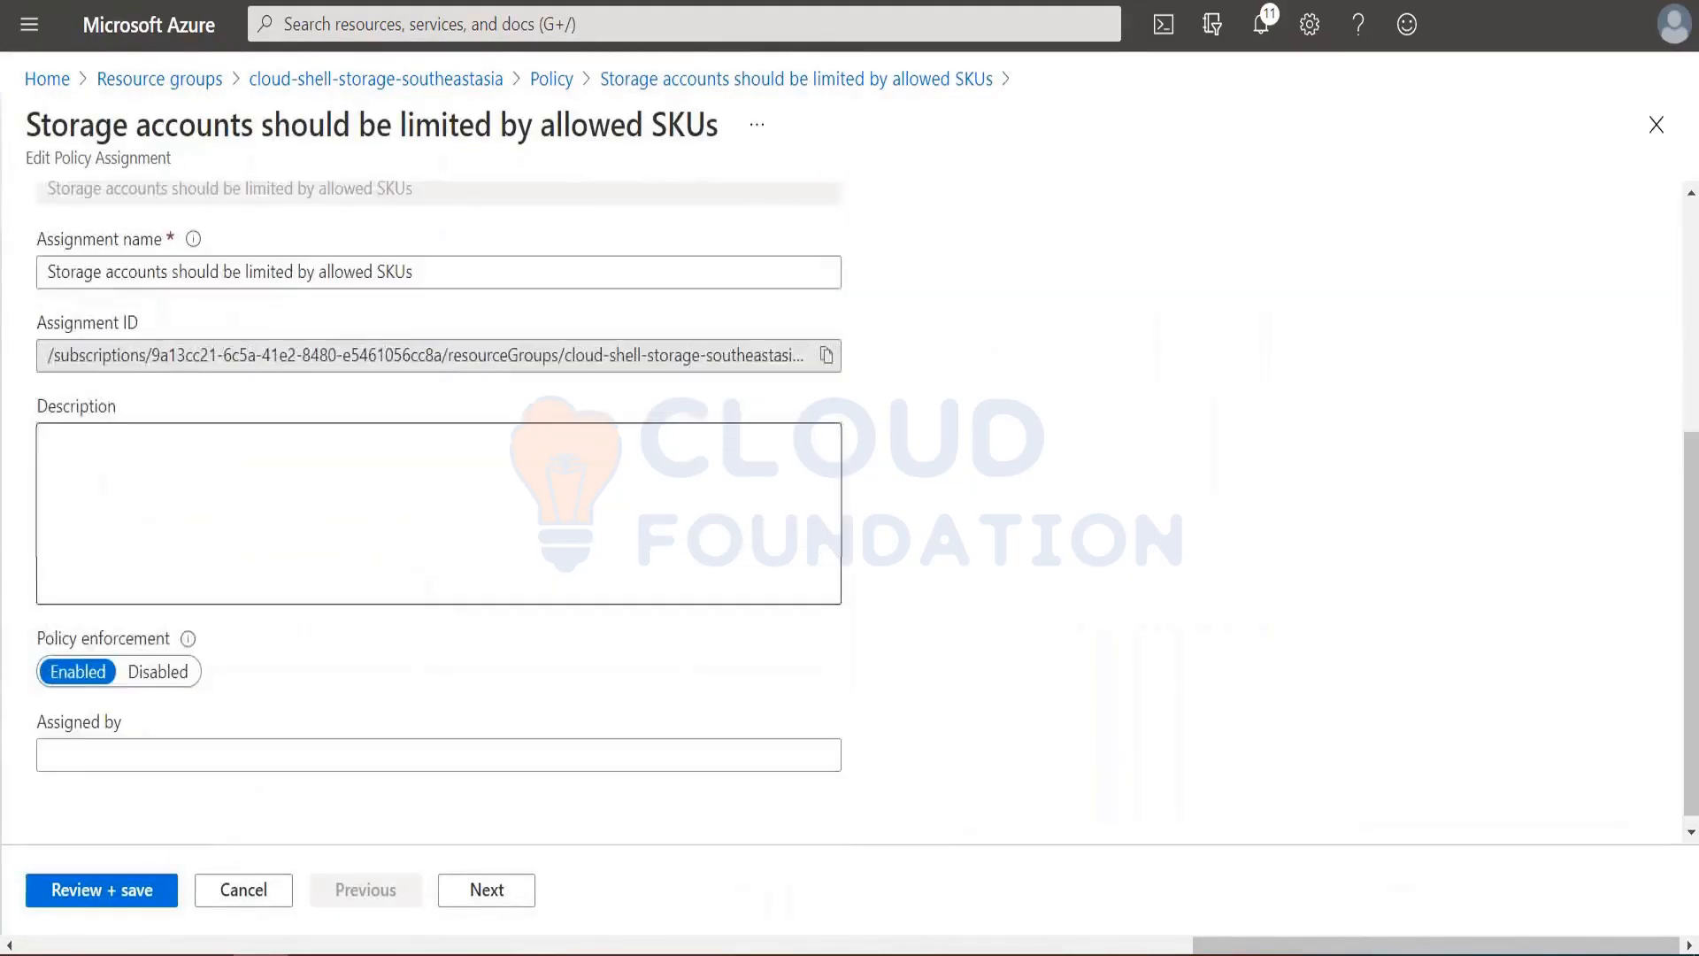
{"action": "left_click", "coordinate": [475, 892]}
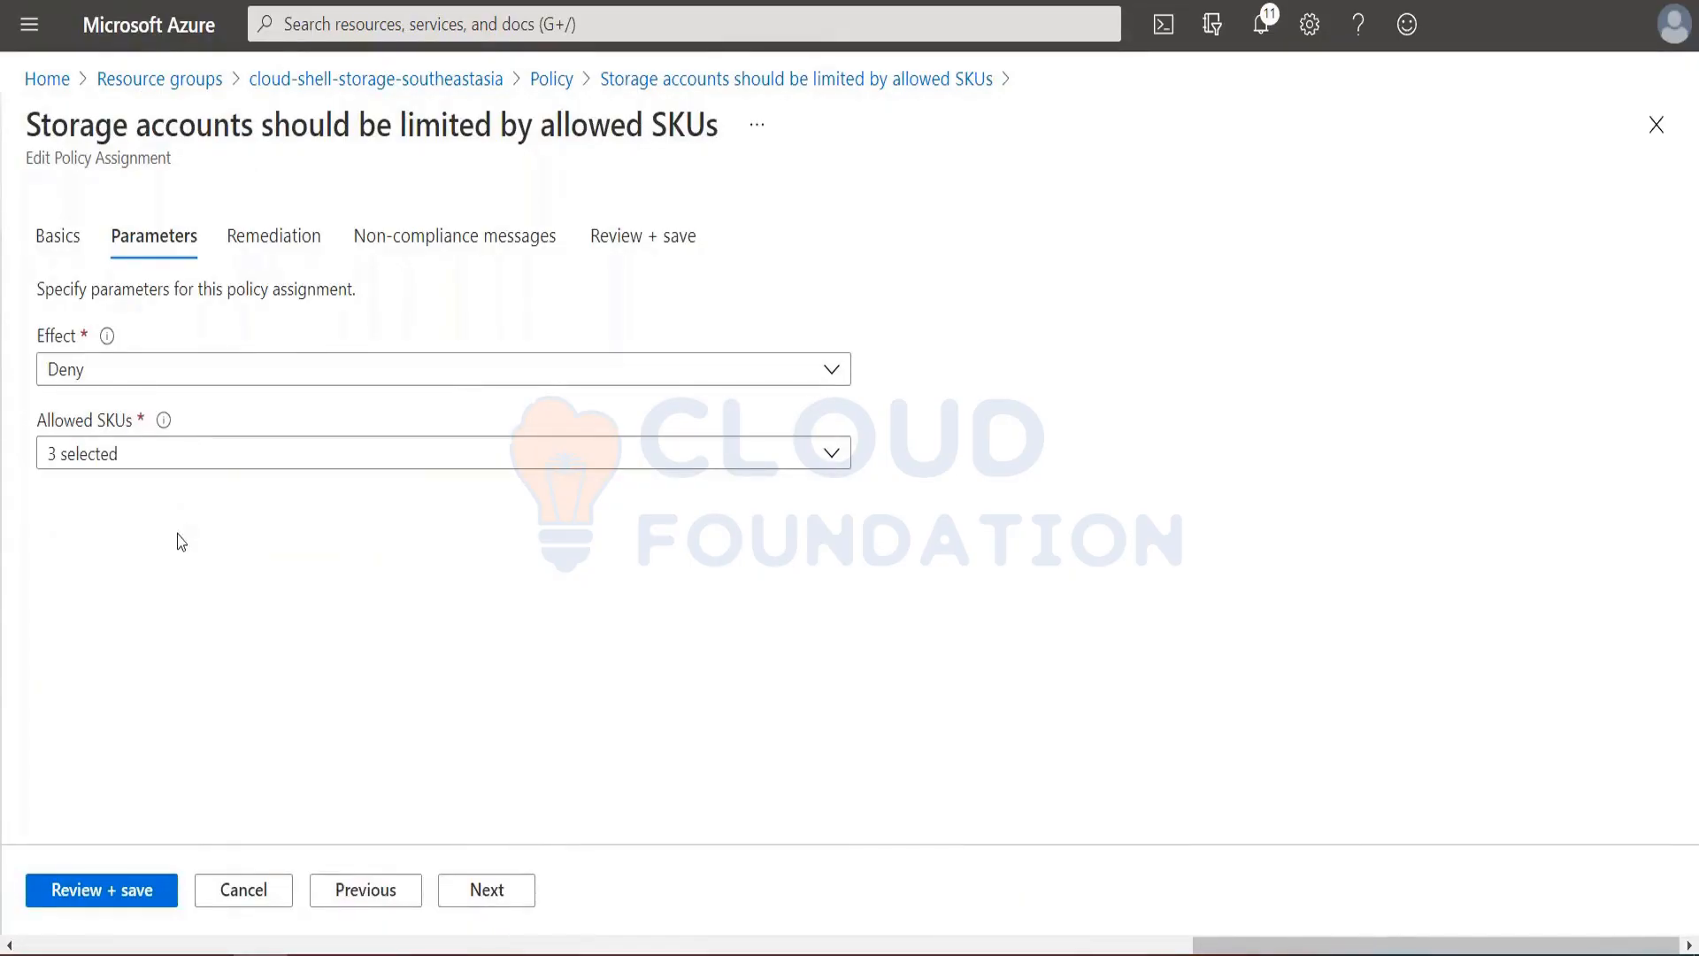
{"action": "left_click", "coordinate": [163, 456]}
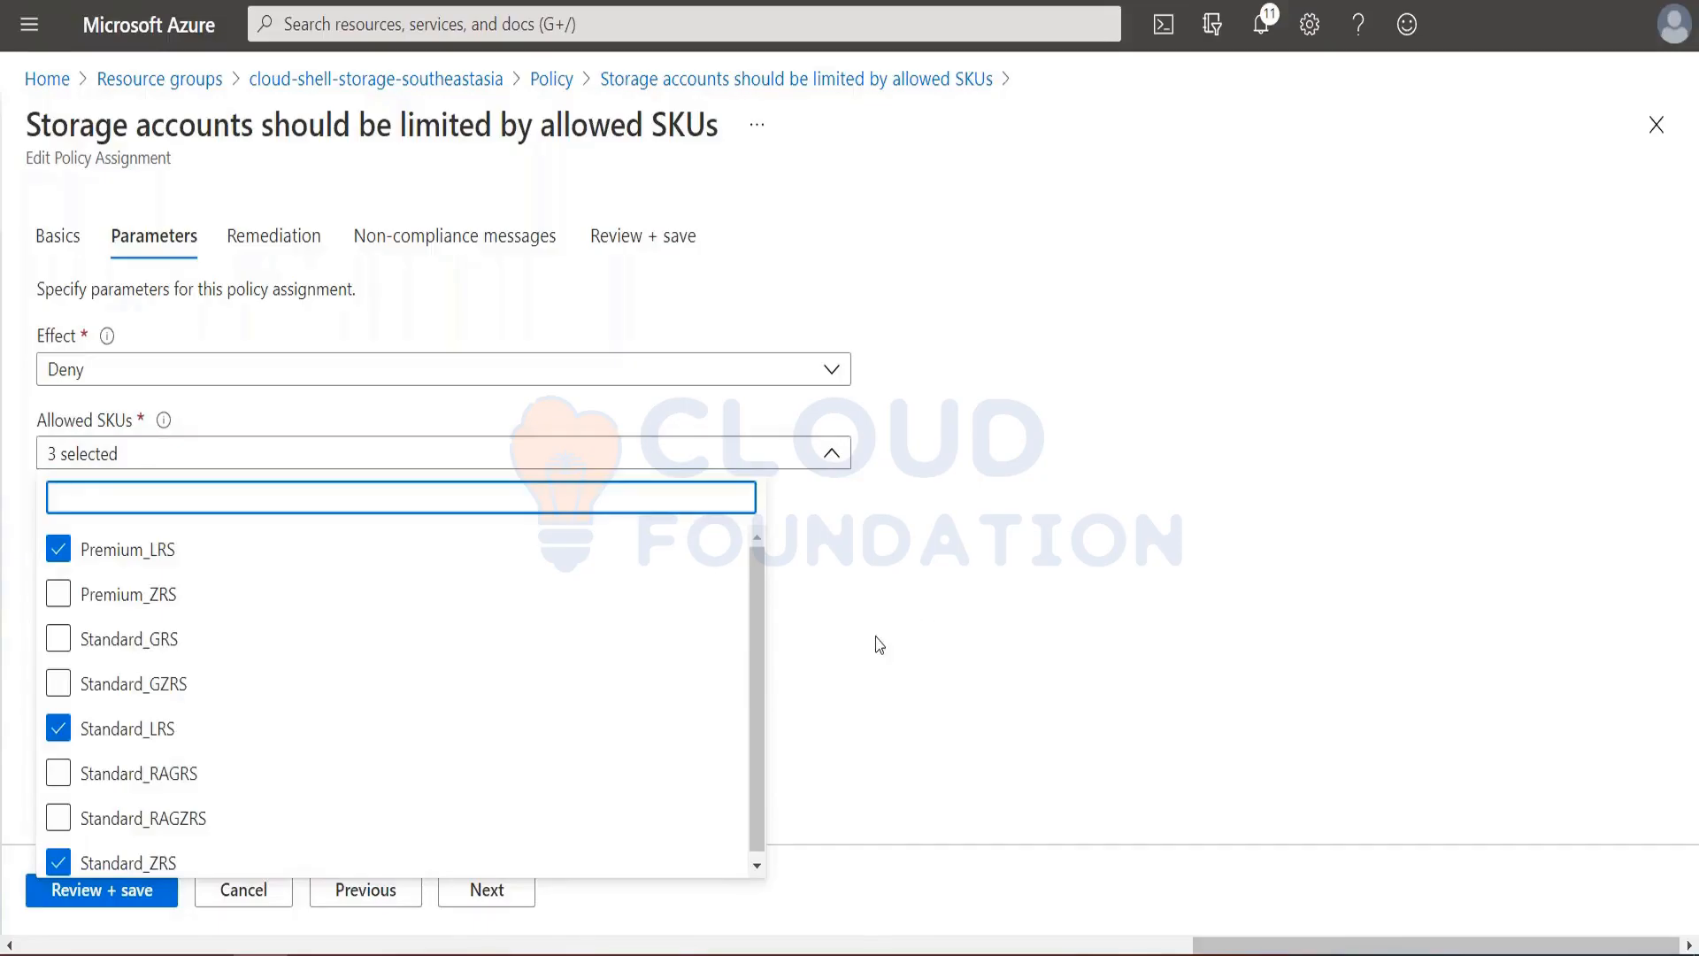
{"action": "left_click_drag", "start_coordinate": [754, 753], "coordinate": [752, 652]}
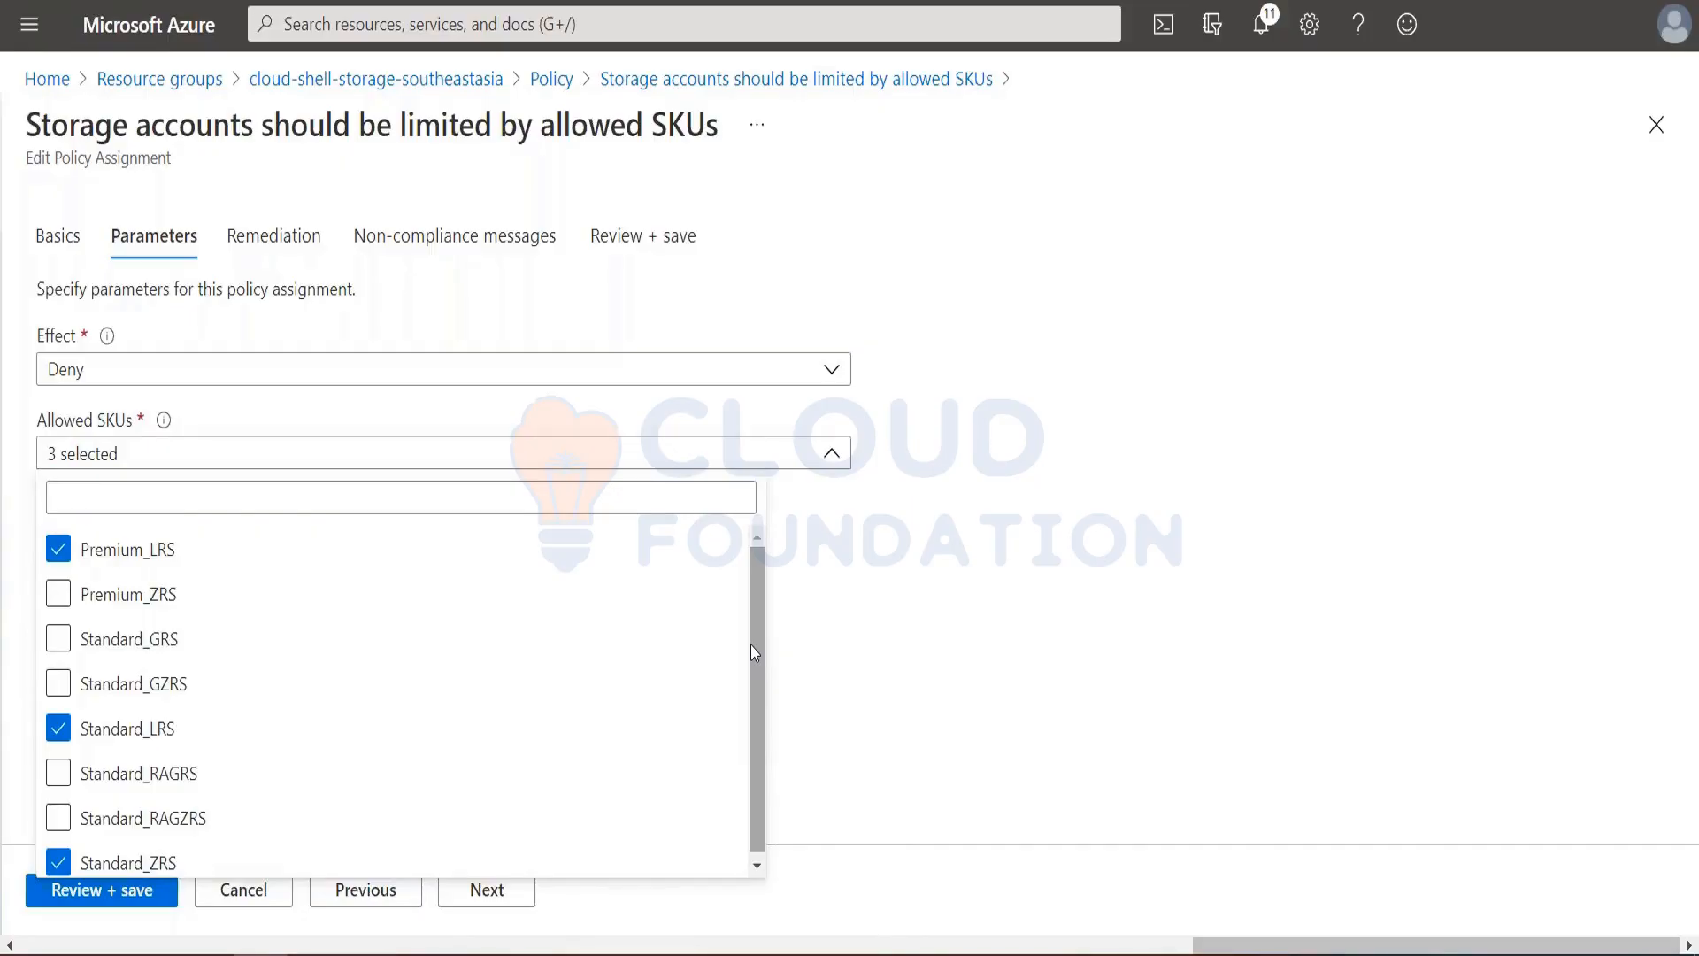
Read the Effect parameter's description and examine the assignment's remediation settings, non-compliance message and review summary.
{"action": "mouse_move", "coordinate": [108, 343]}
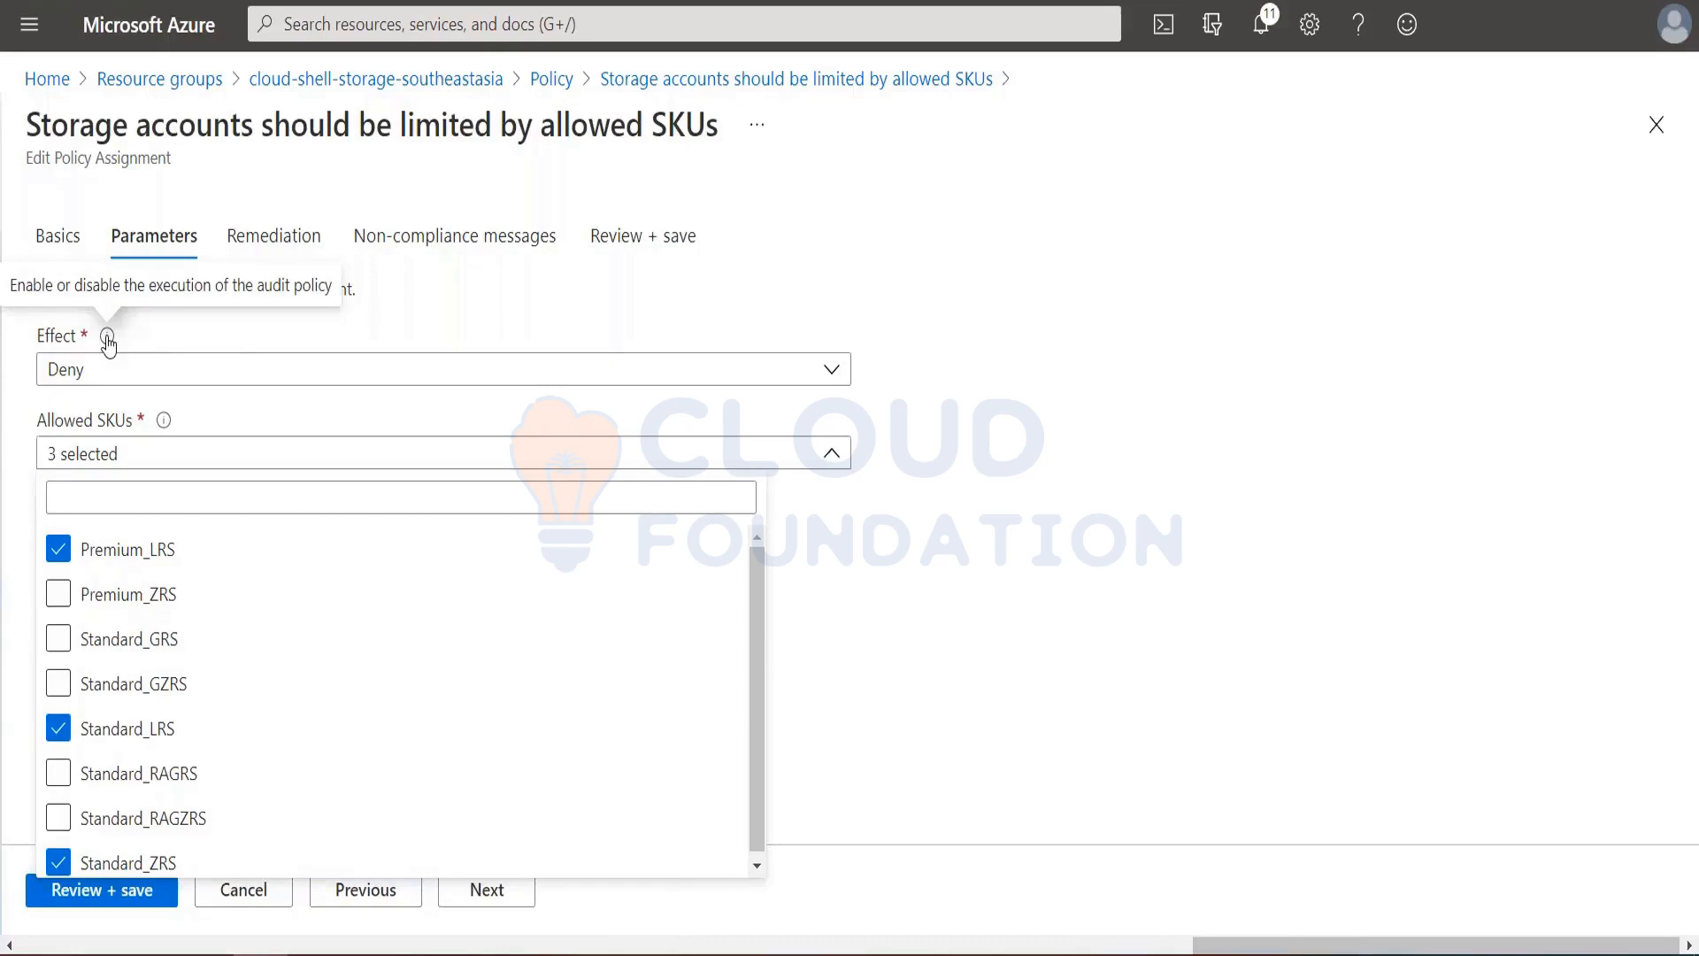
{"action": "left_click", "coordinate": [1159, 330]}
{"action": "left_click", "coordinate": [261, 234]}
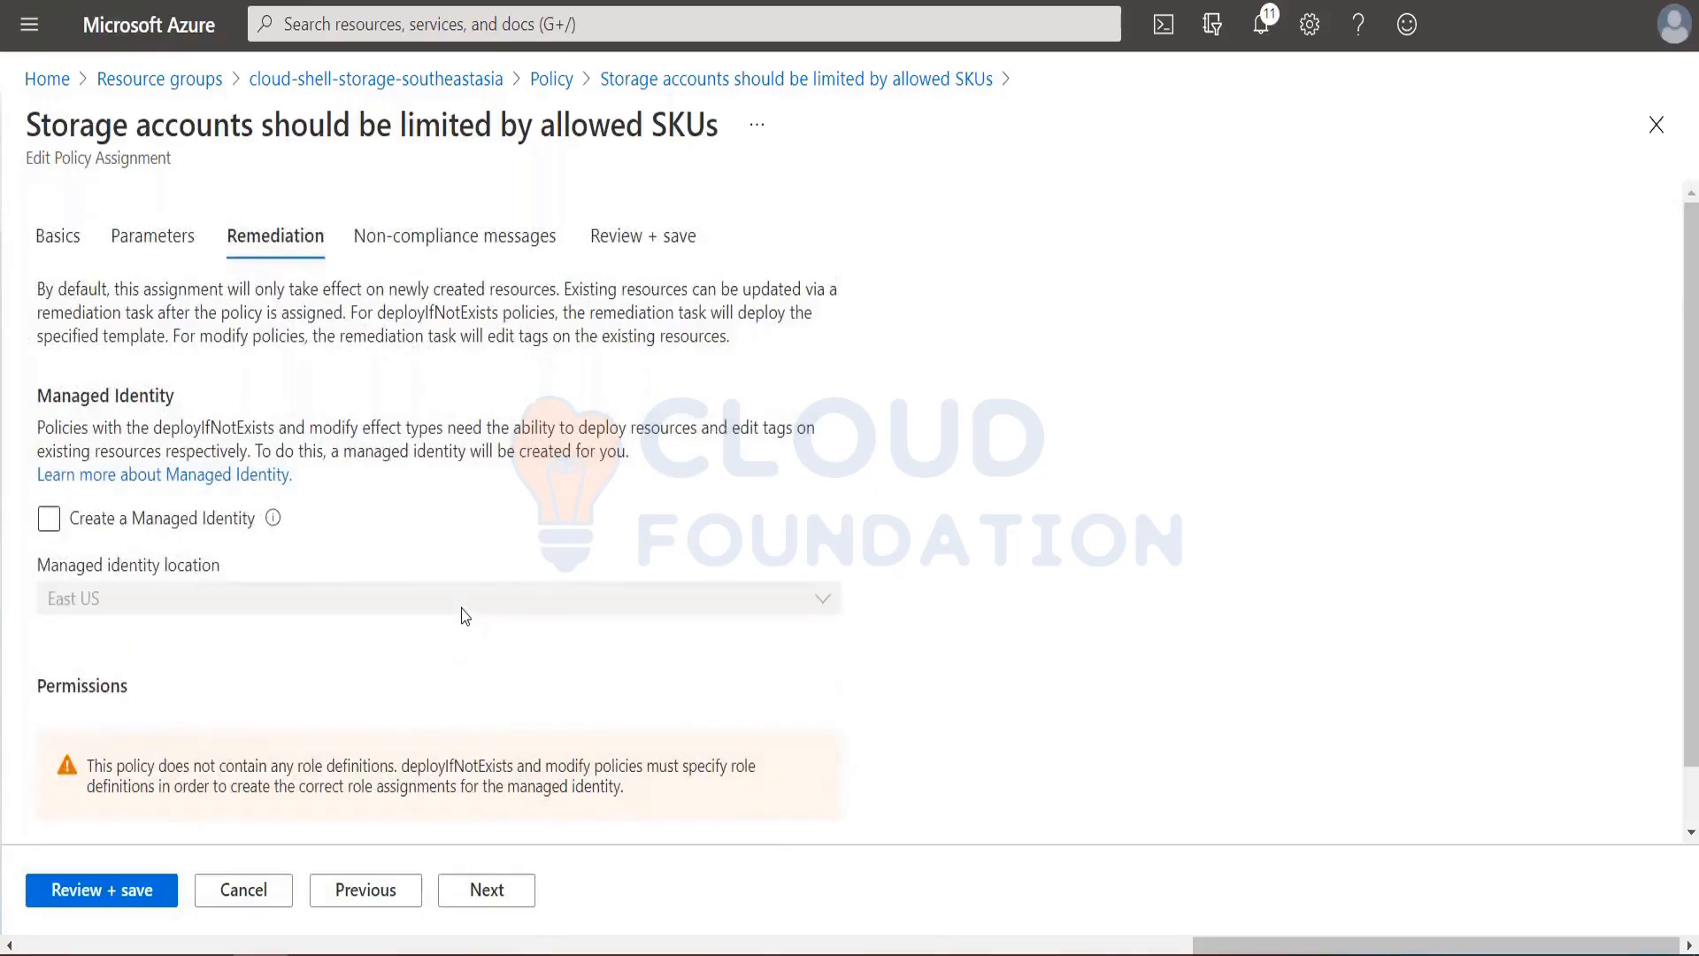
{"action": "left_click", "coordinate": [517, 234]}
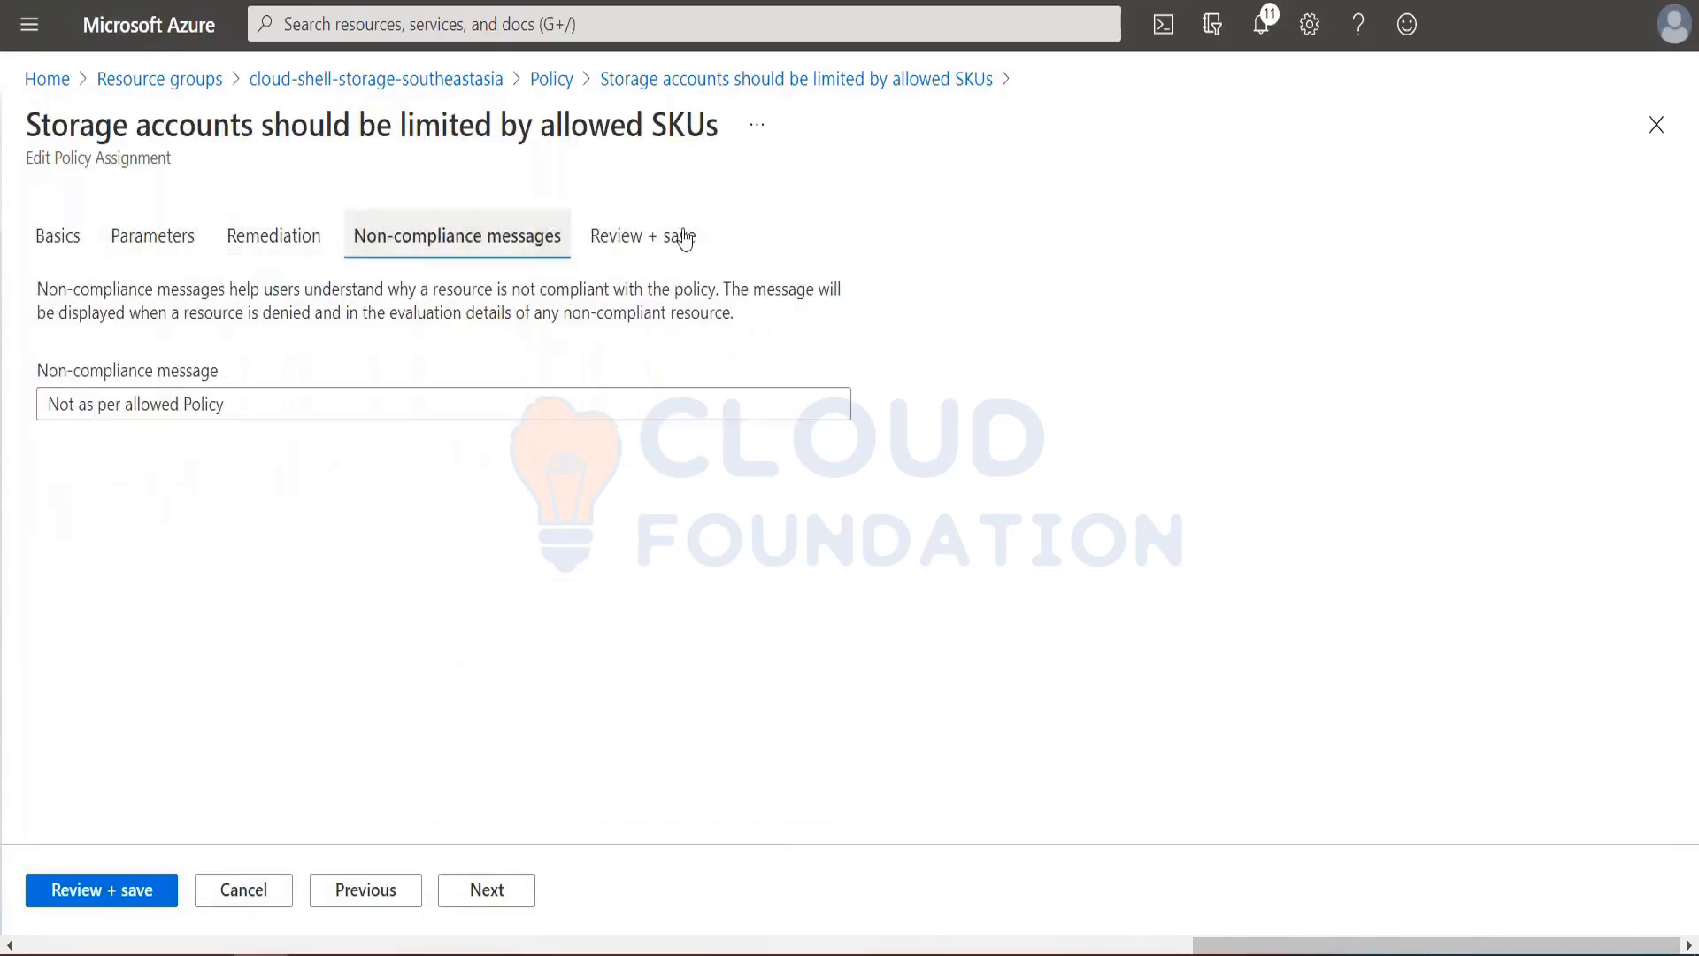
{"action": "left_click", "coordinate": [680, 241]}
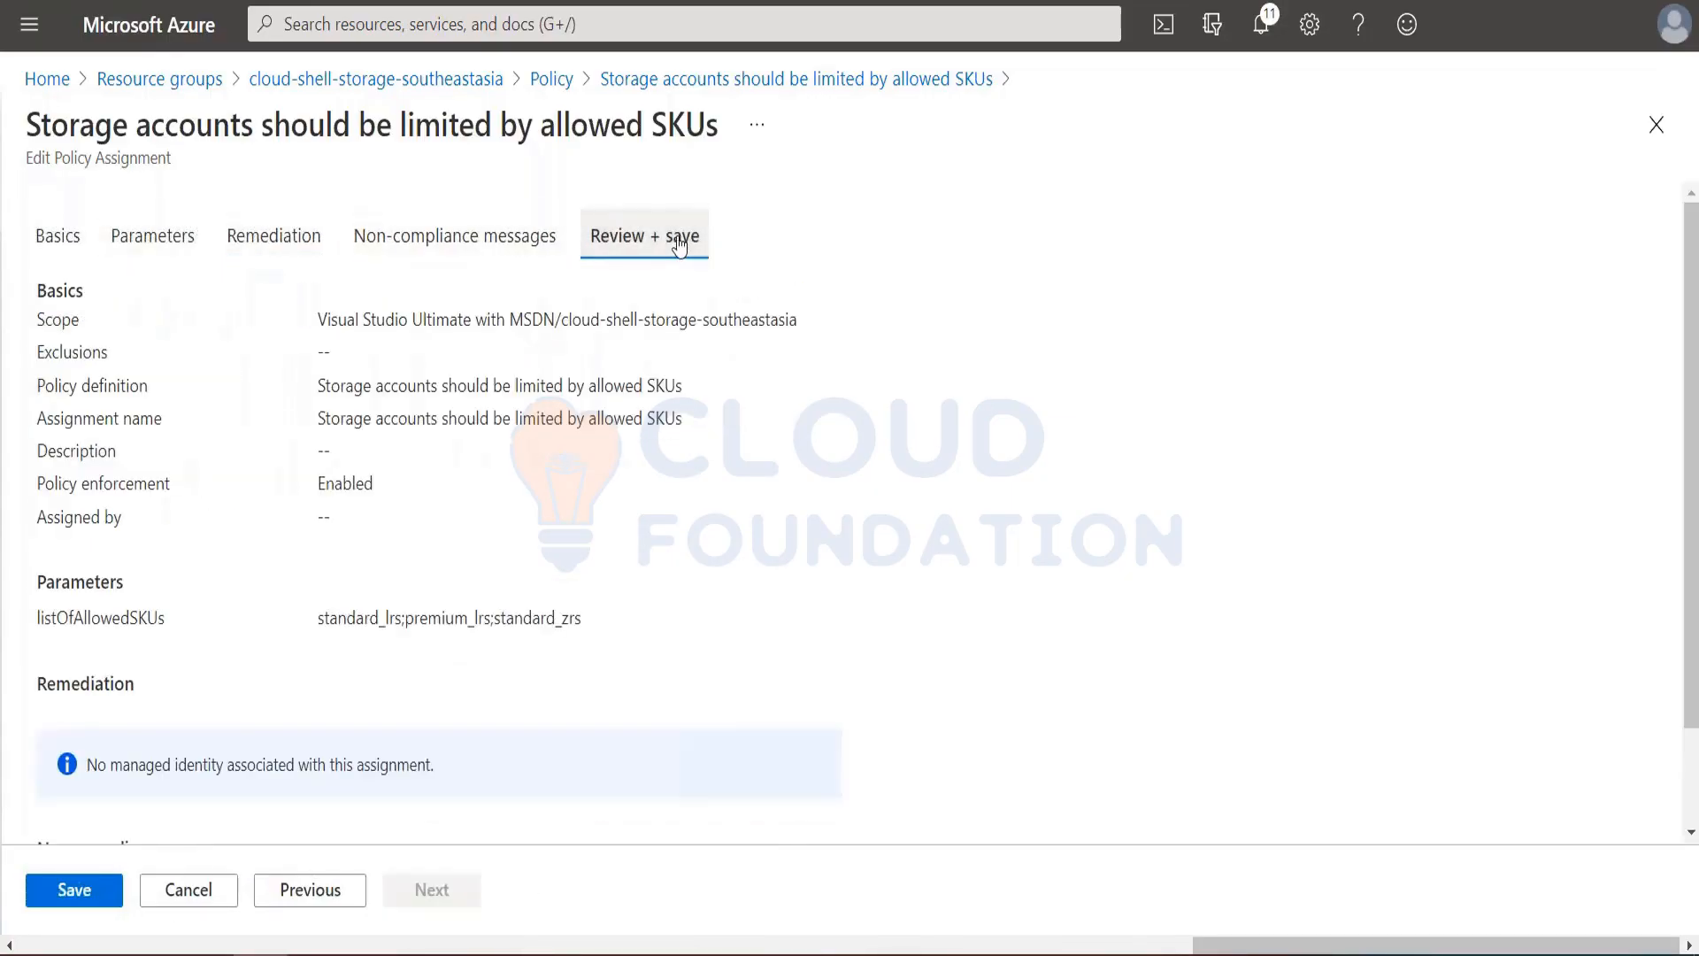
Recheck the assignment's basic settings, including policy enforcement, and view the options available for the Effect parameter.
{"action": "left_click", "coordinate": [58, 244]}
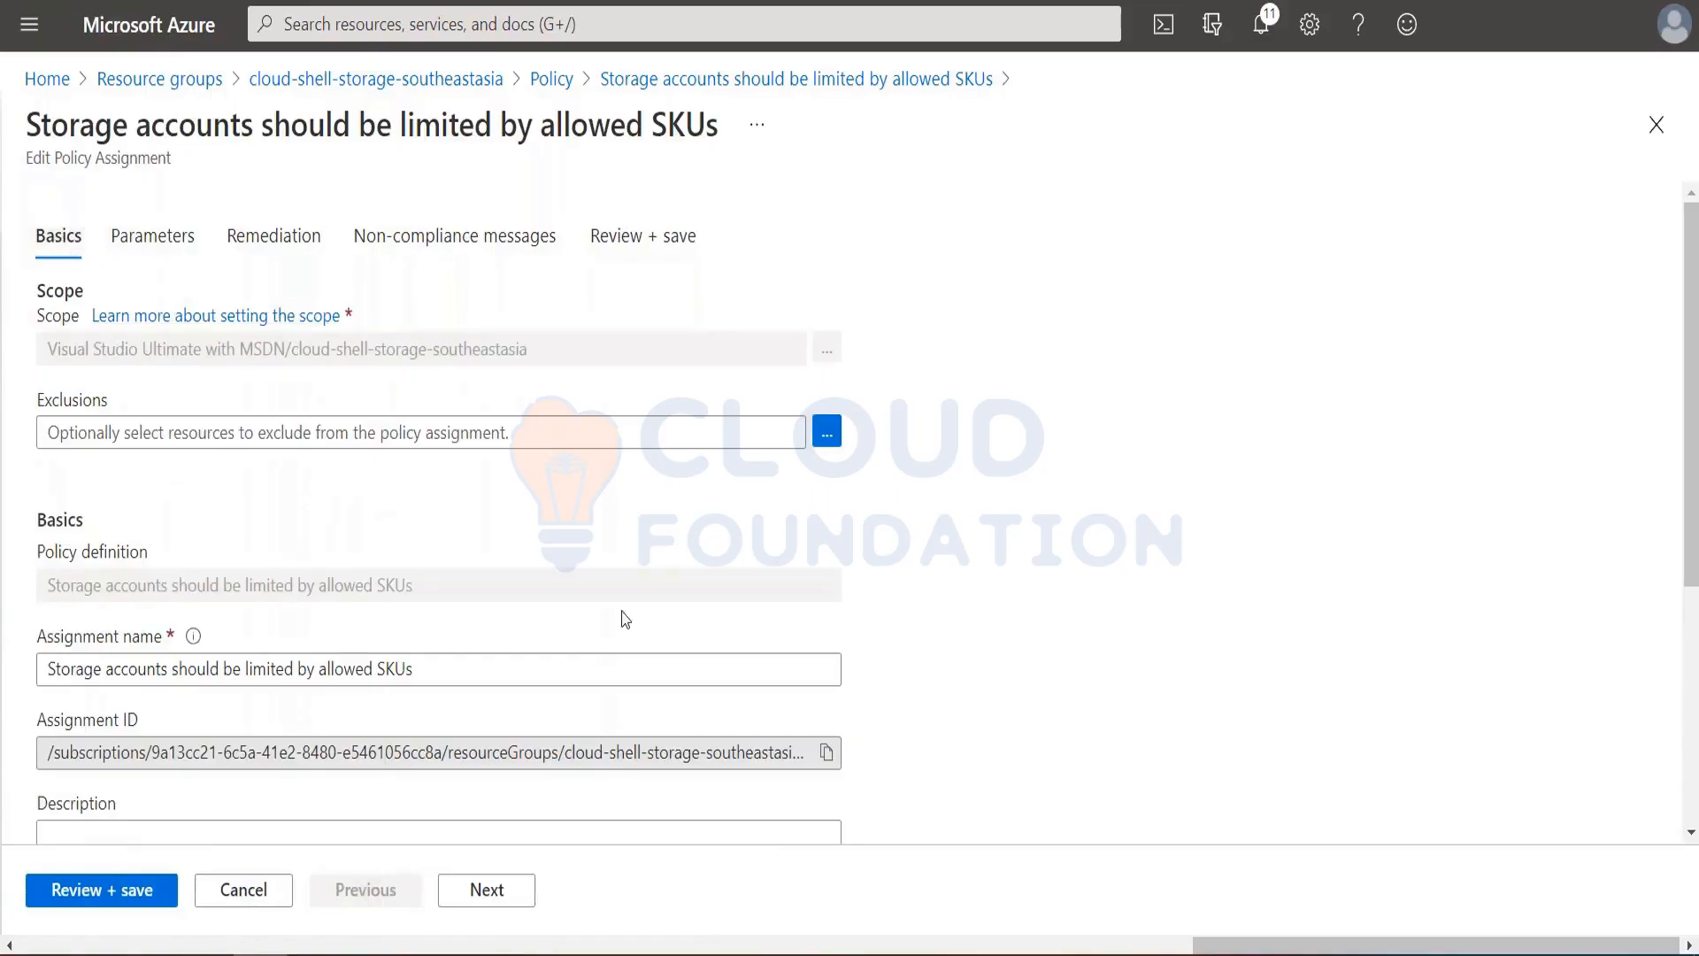
{"action": "scroll", "coordinate": [696, 697], "scroll_direction": "down", "scroll_amount": 5}
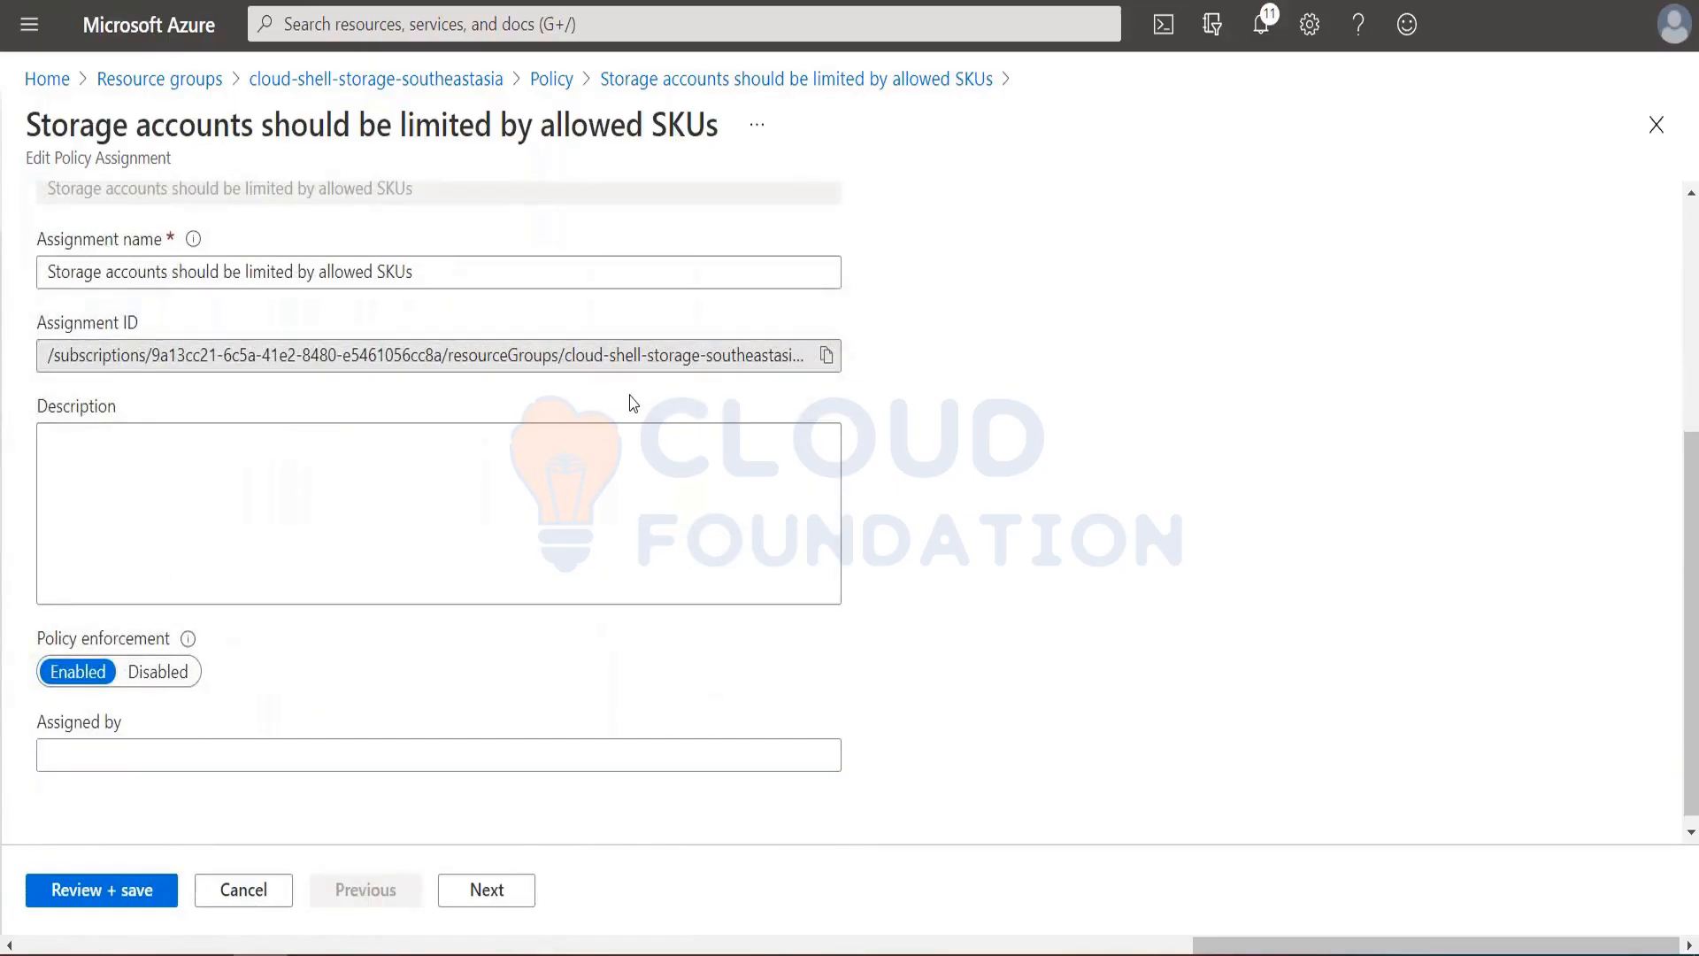
{"action": "scroll", "coordinate": [633, 403], "scroll_direction": "up", "scroll_amount": 5}
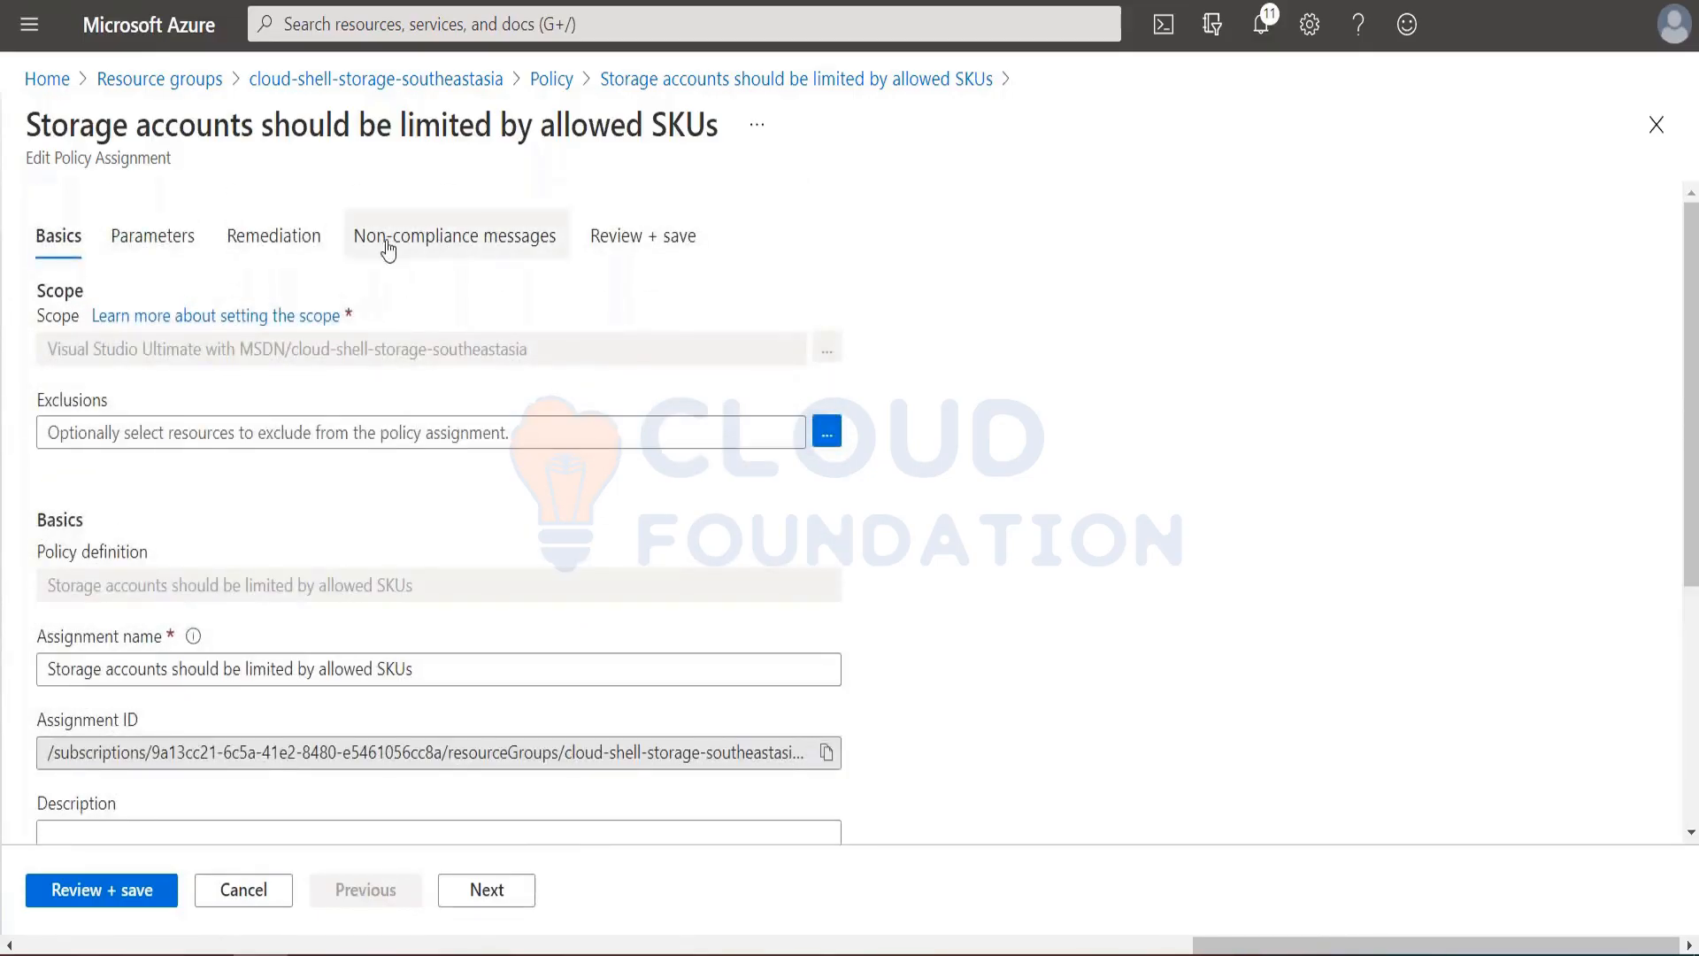
{"action": "left_click", "coordinate": [160, 246]}
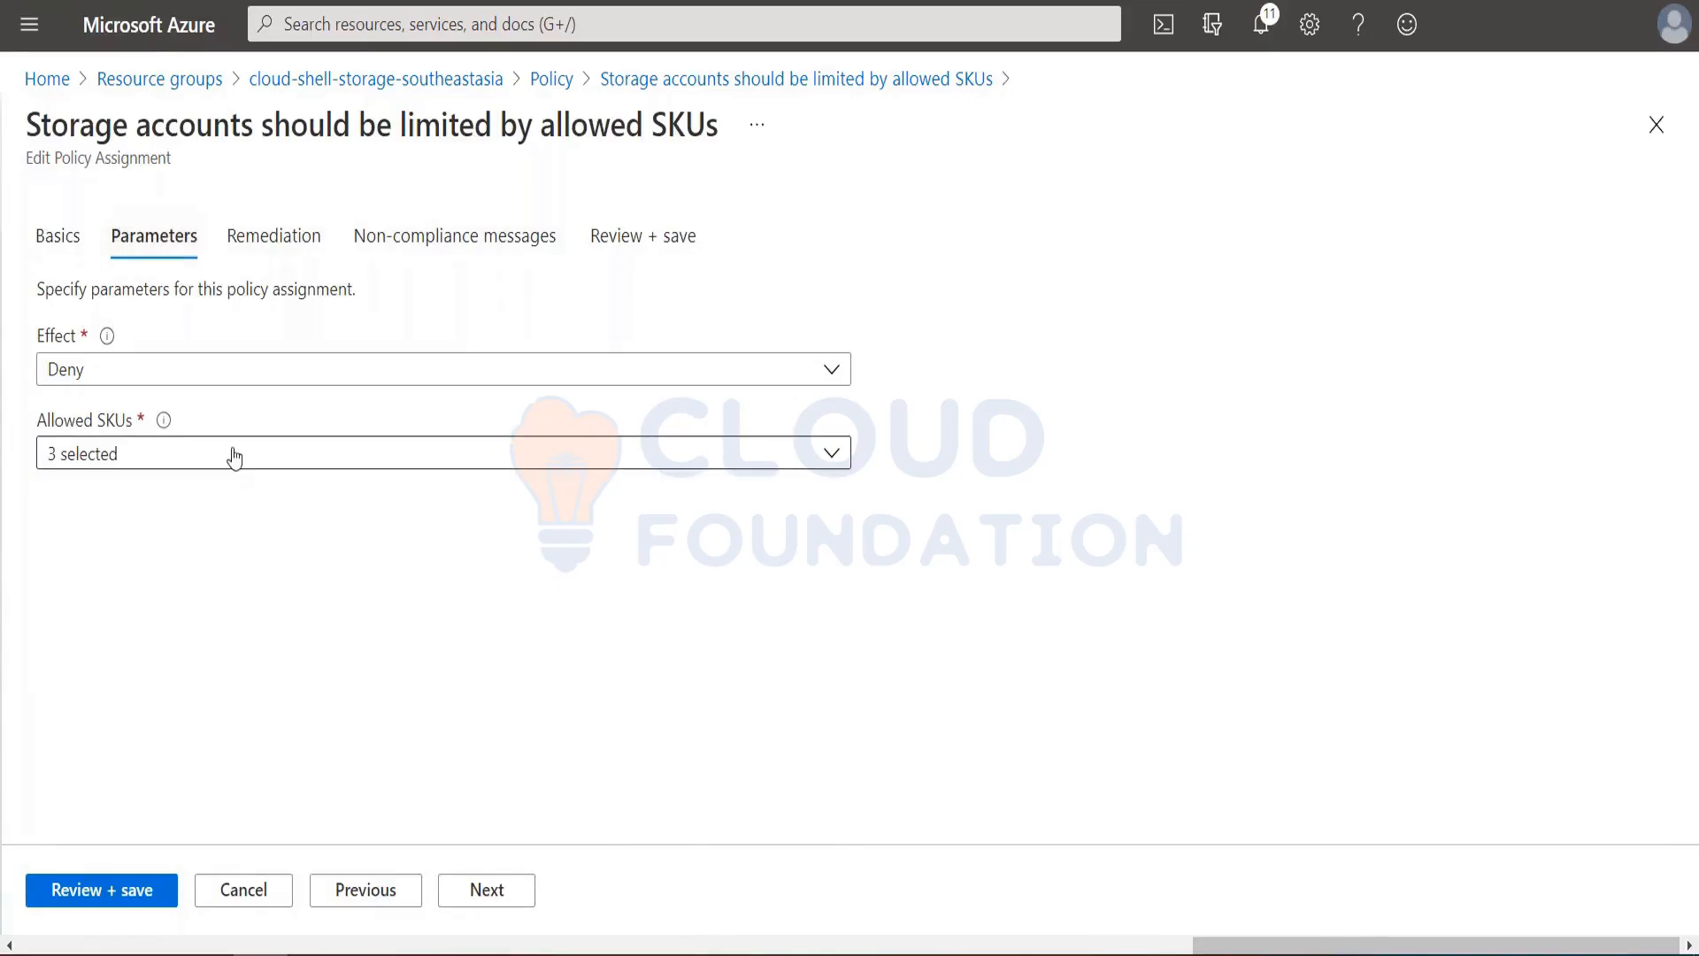
{"action": "left_click", "coordinate": [251, 379]}
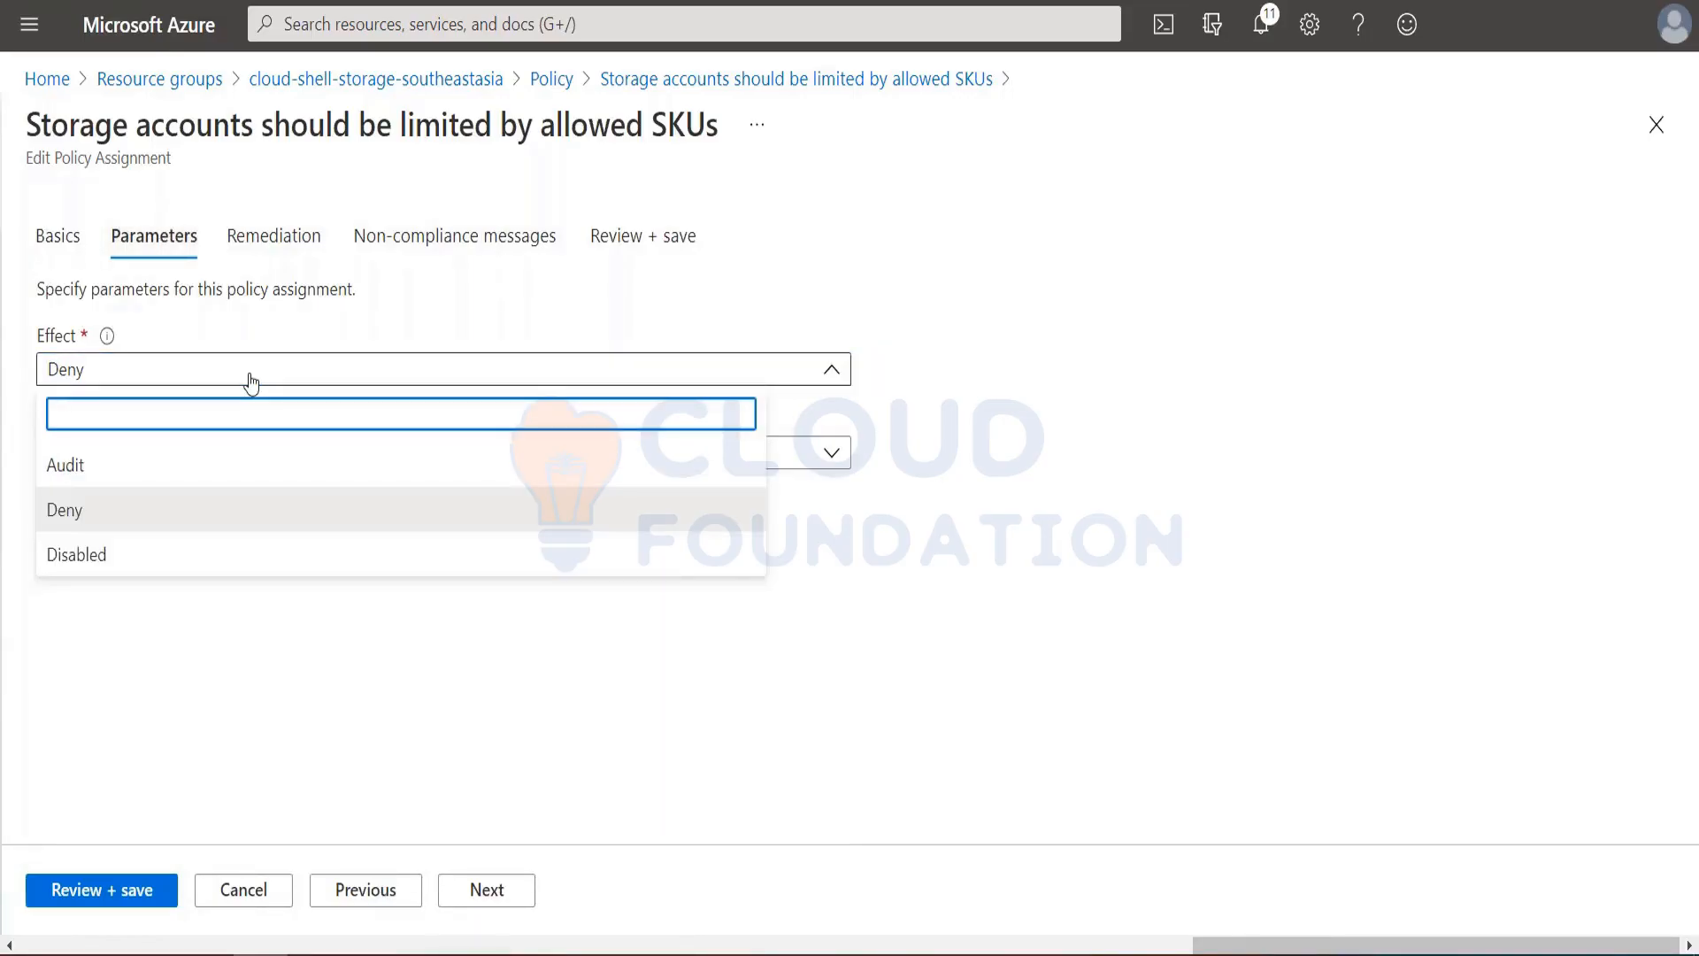
{"action": "left_click", "coordinate": [251, 382]}
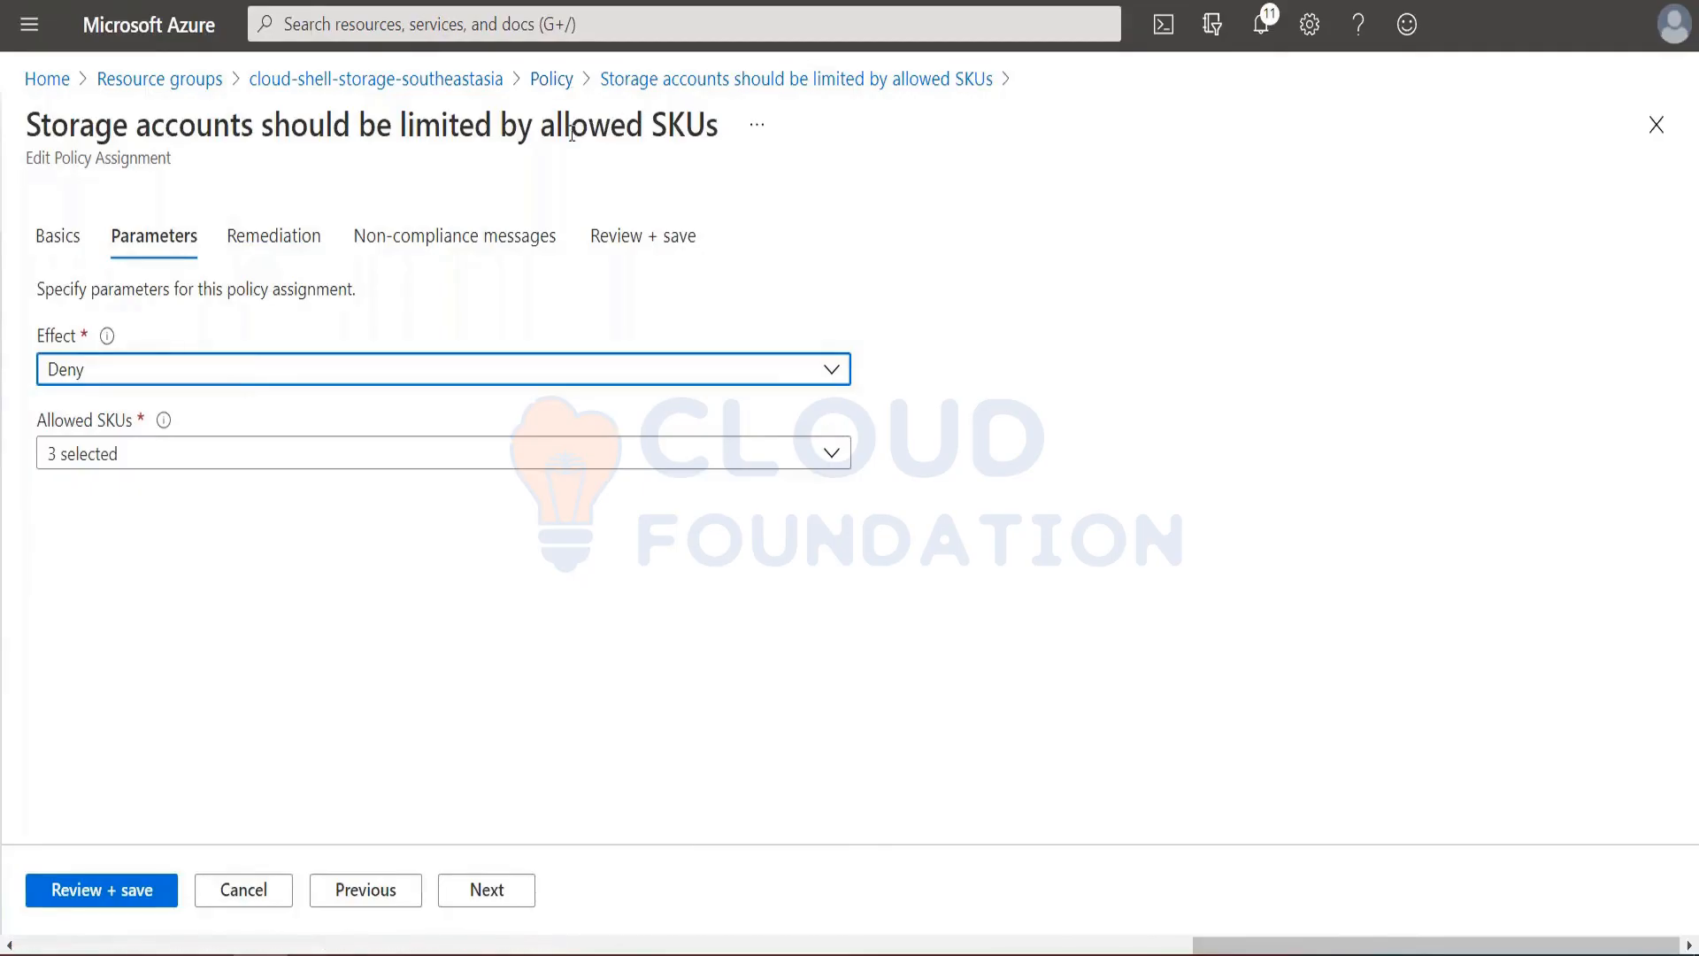
Highlight "allowed SKUs" in the assignment title and advance through the remaining settings to the final review.
{"action": "left_click_drag", "start_coordinate": [539, 118], "coordinate": [720, 126]}
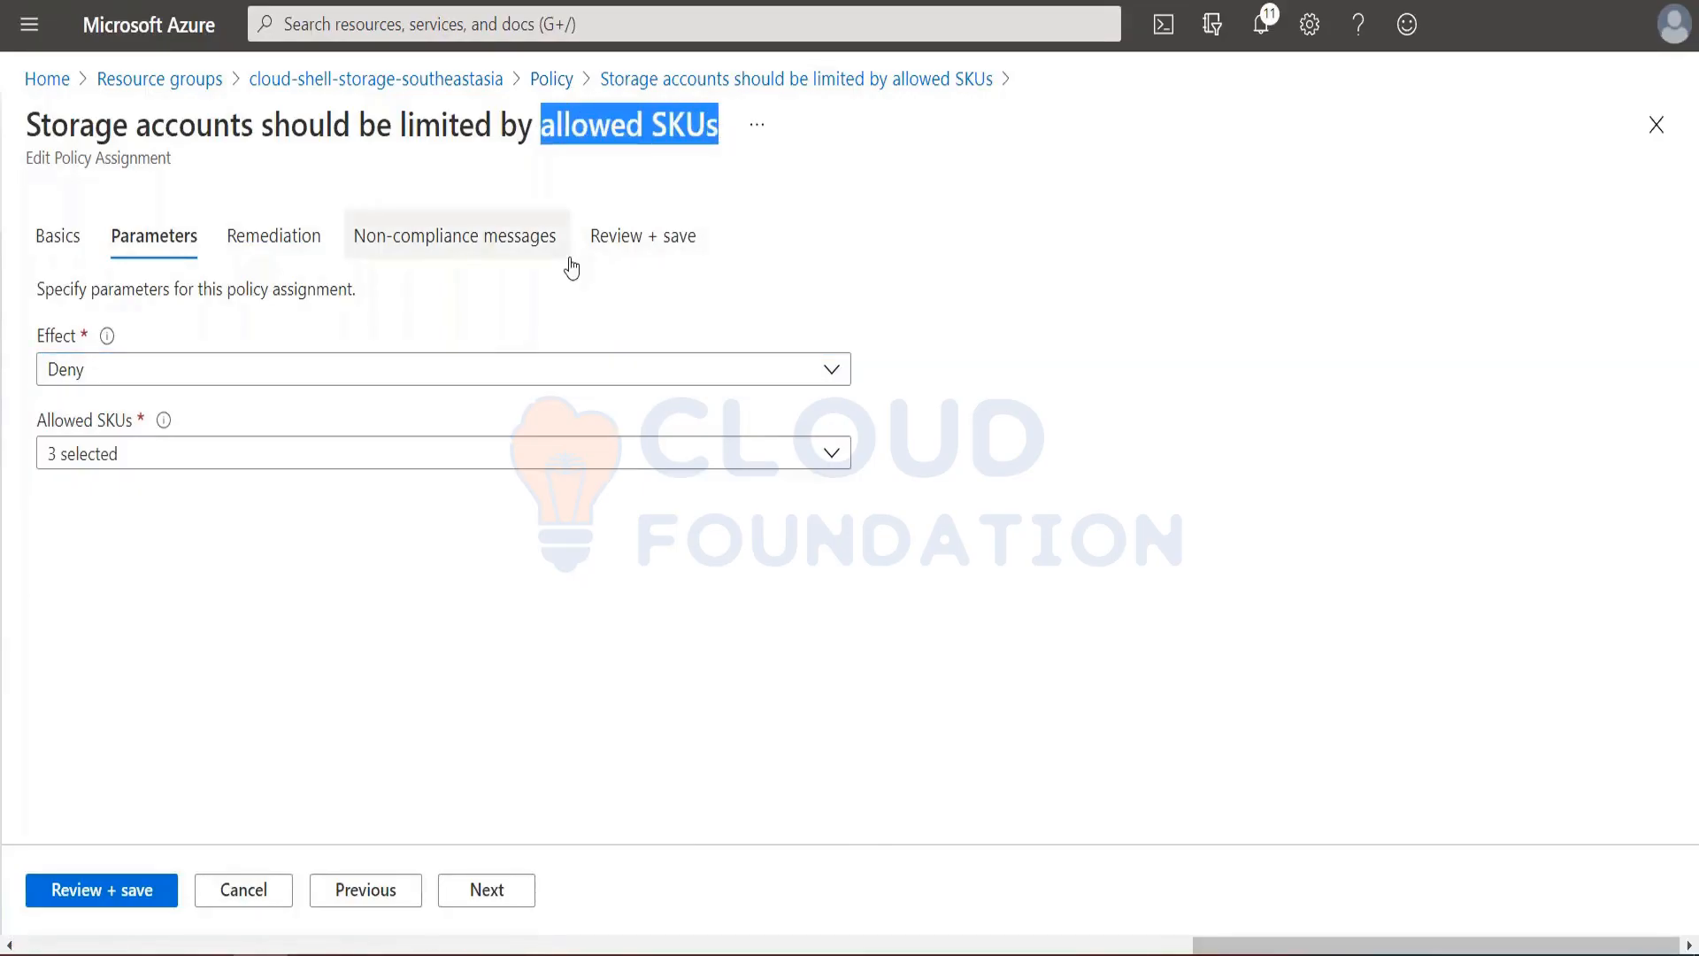
{"action": "left_click", "coordinate": [504, 898]}
{"action": "left_click", "coordinate": [487, 890]}
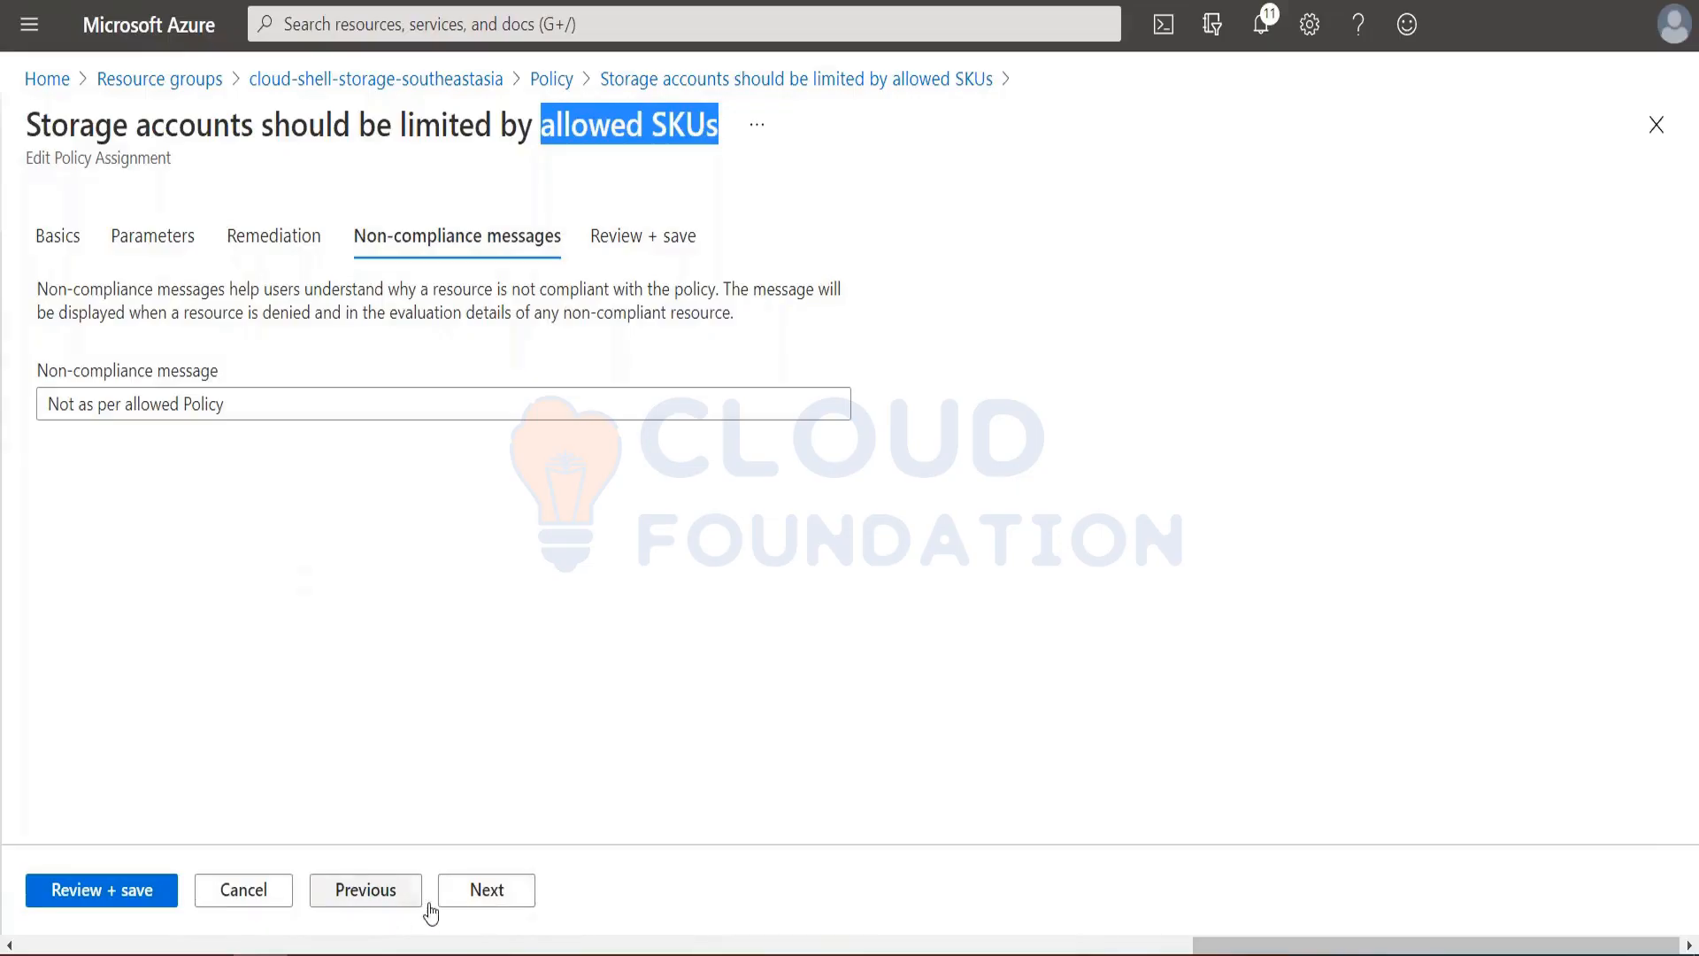
{"action": "left_click", "coordinate": [482, 894]}
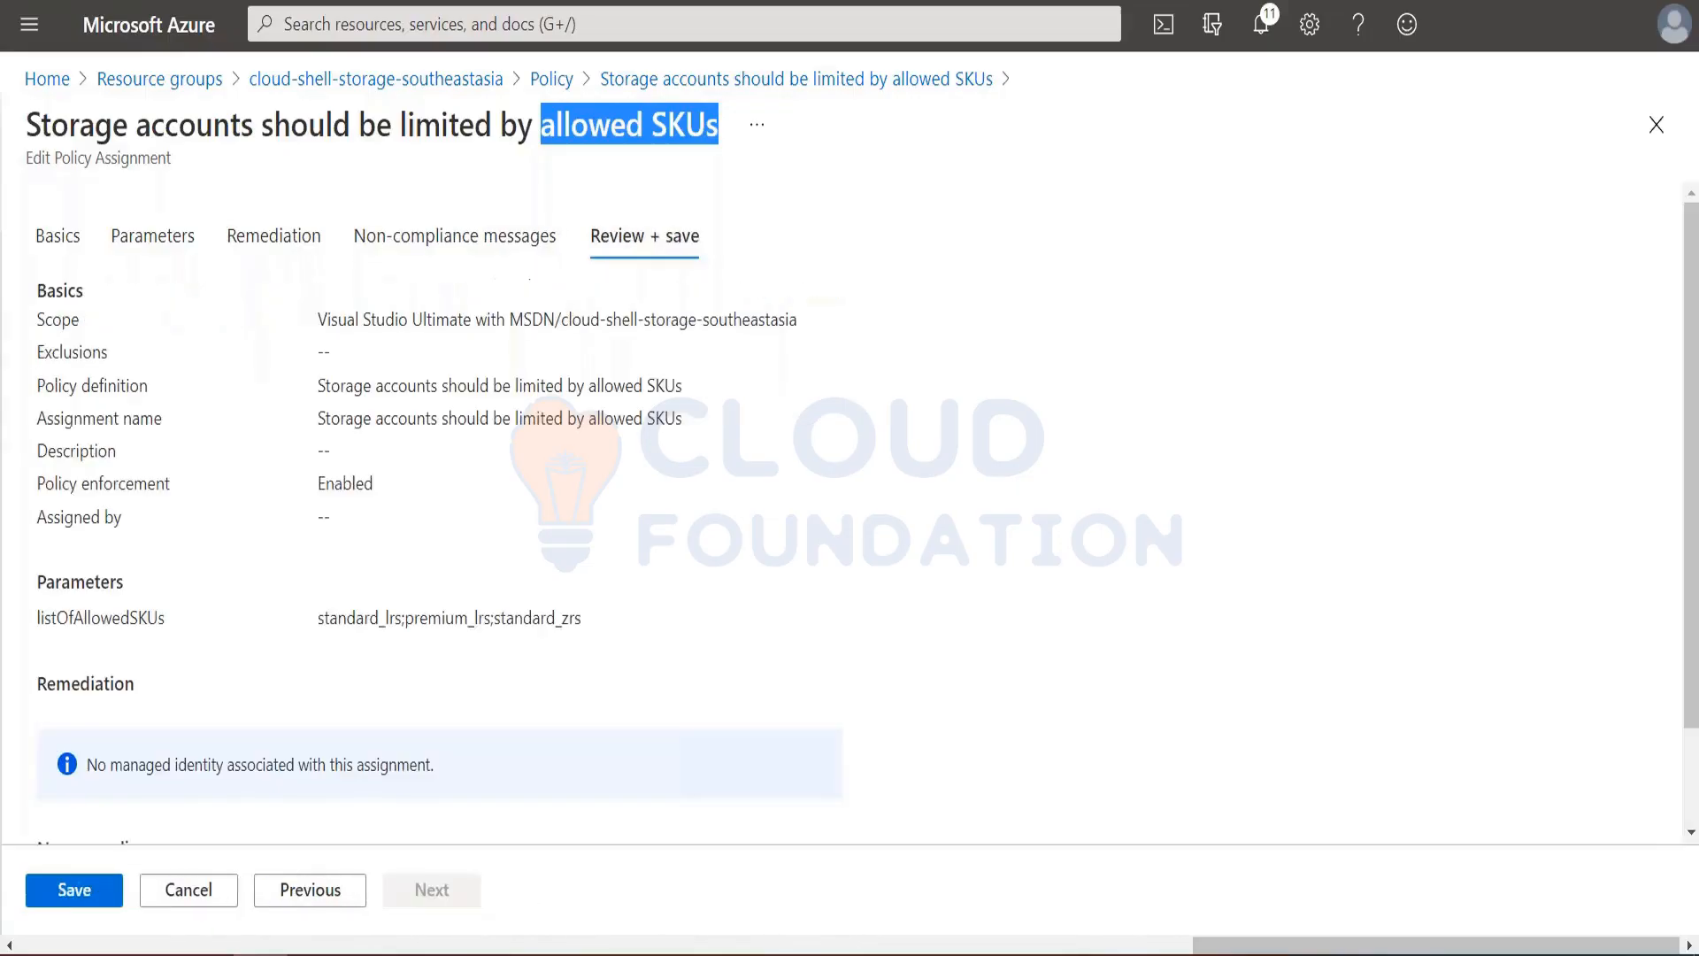
Save the policy assignment and highlight how long the change takes to apply in its update notification.
{"action": "left_click", "coordinate": [74, 892]}
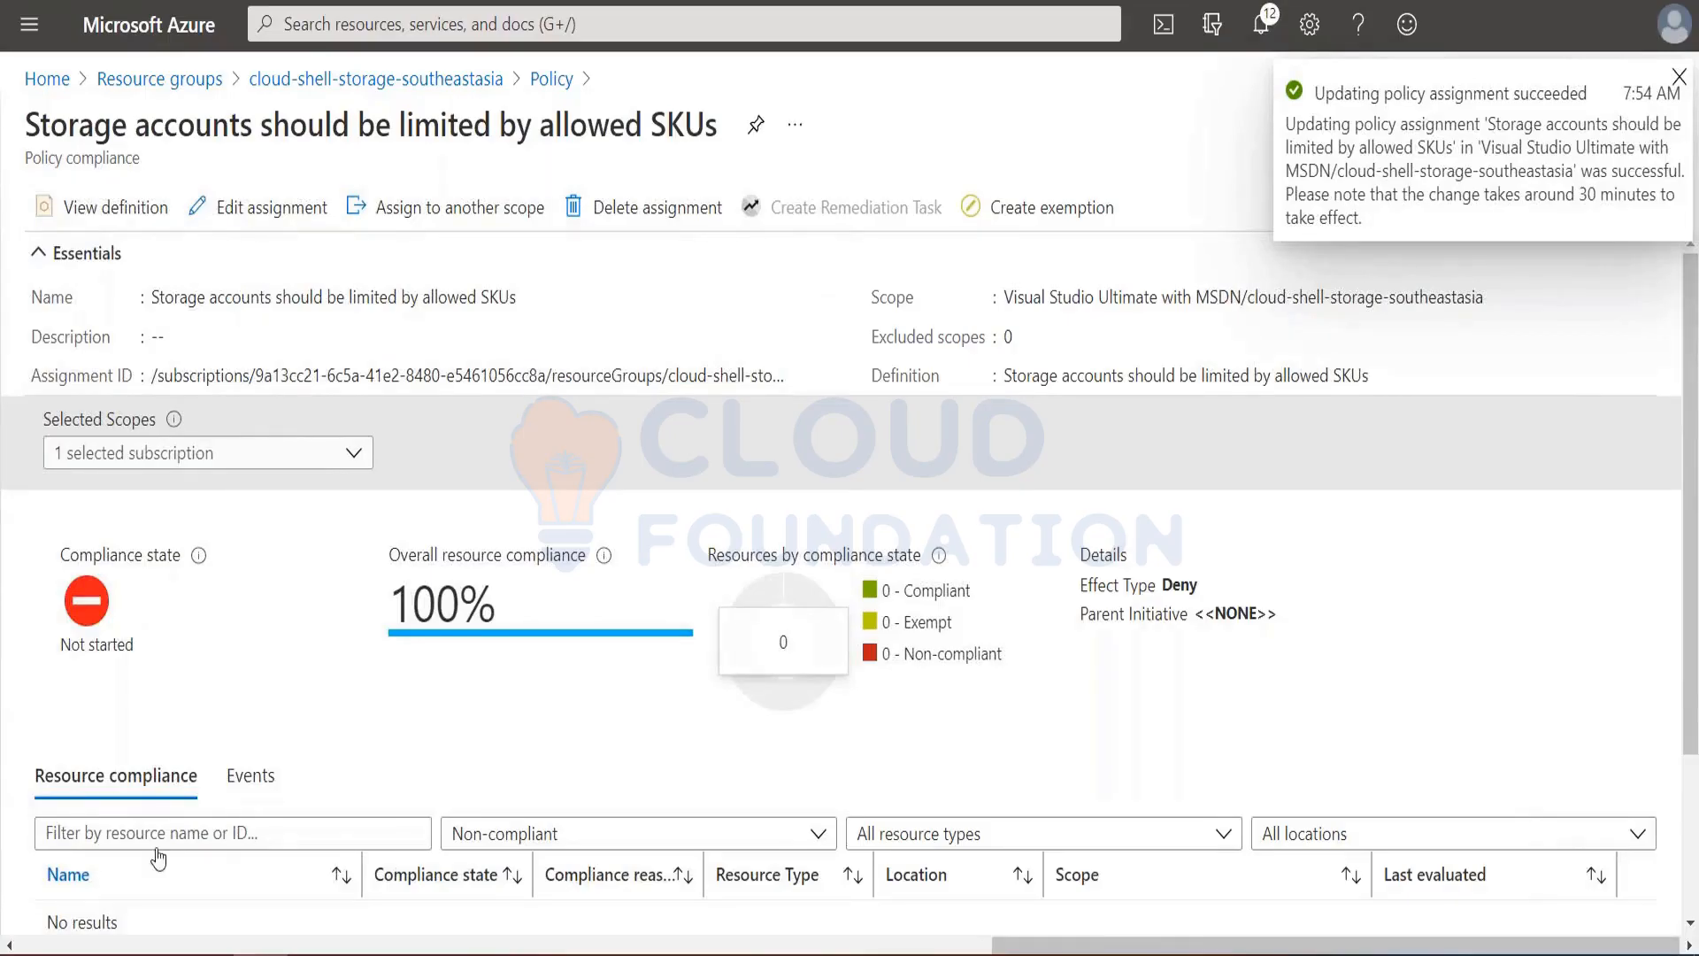
{"action": "left_click", "coordinate": [1261, 23]}
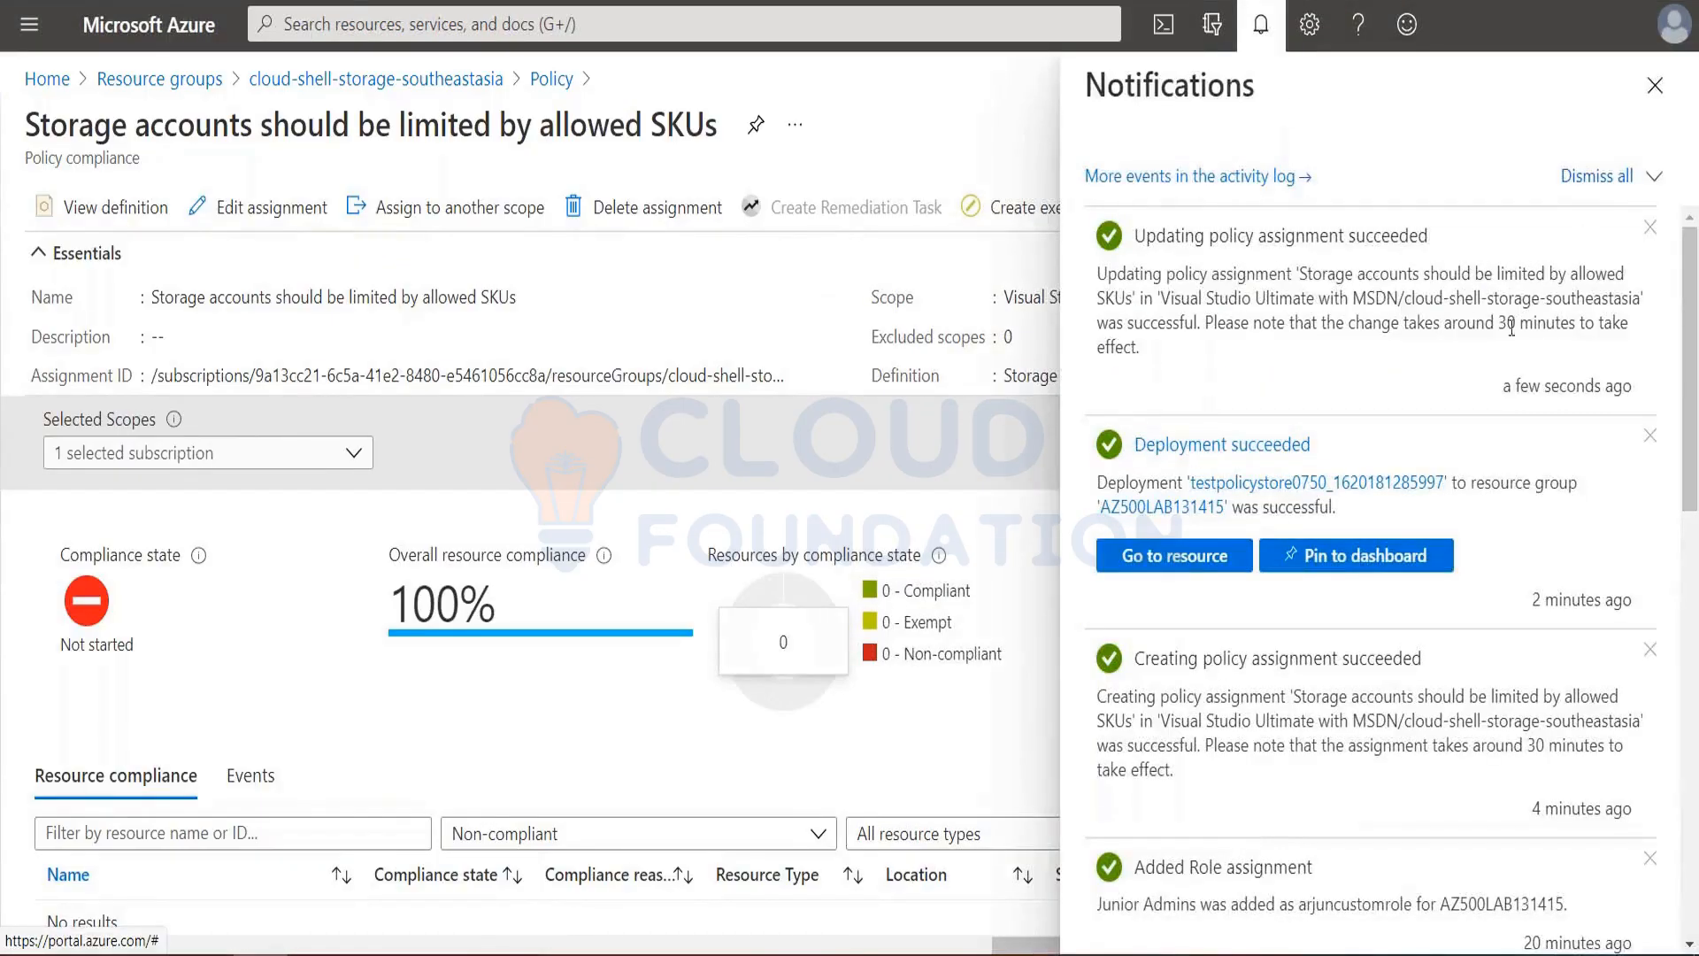
{"action": "left_click_drag", "start_coordinate": [1500, 322], "coordinate": [1625, 347]}
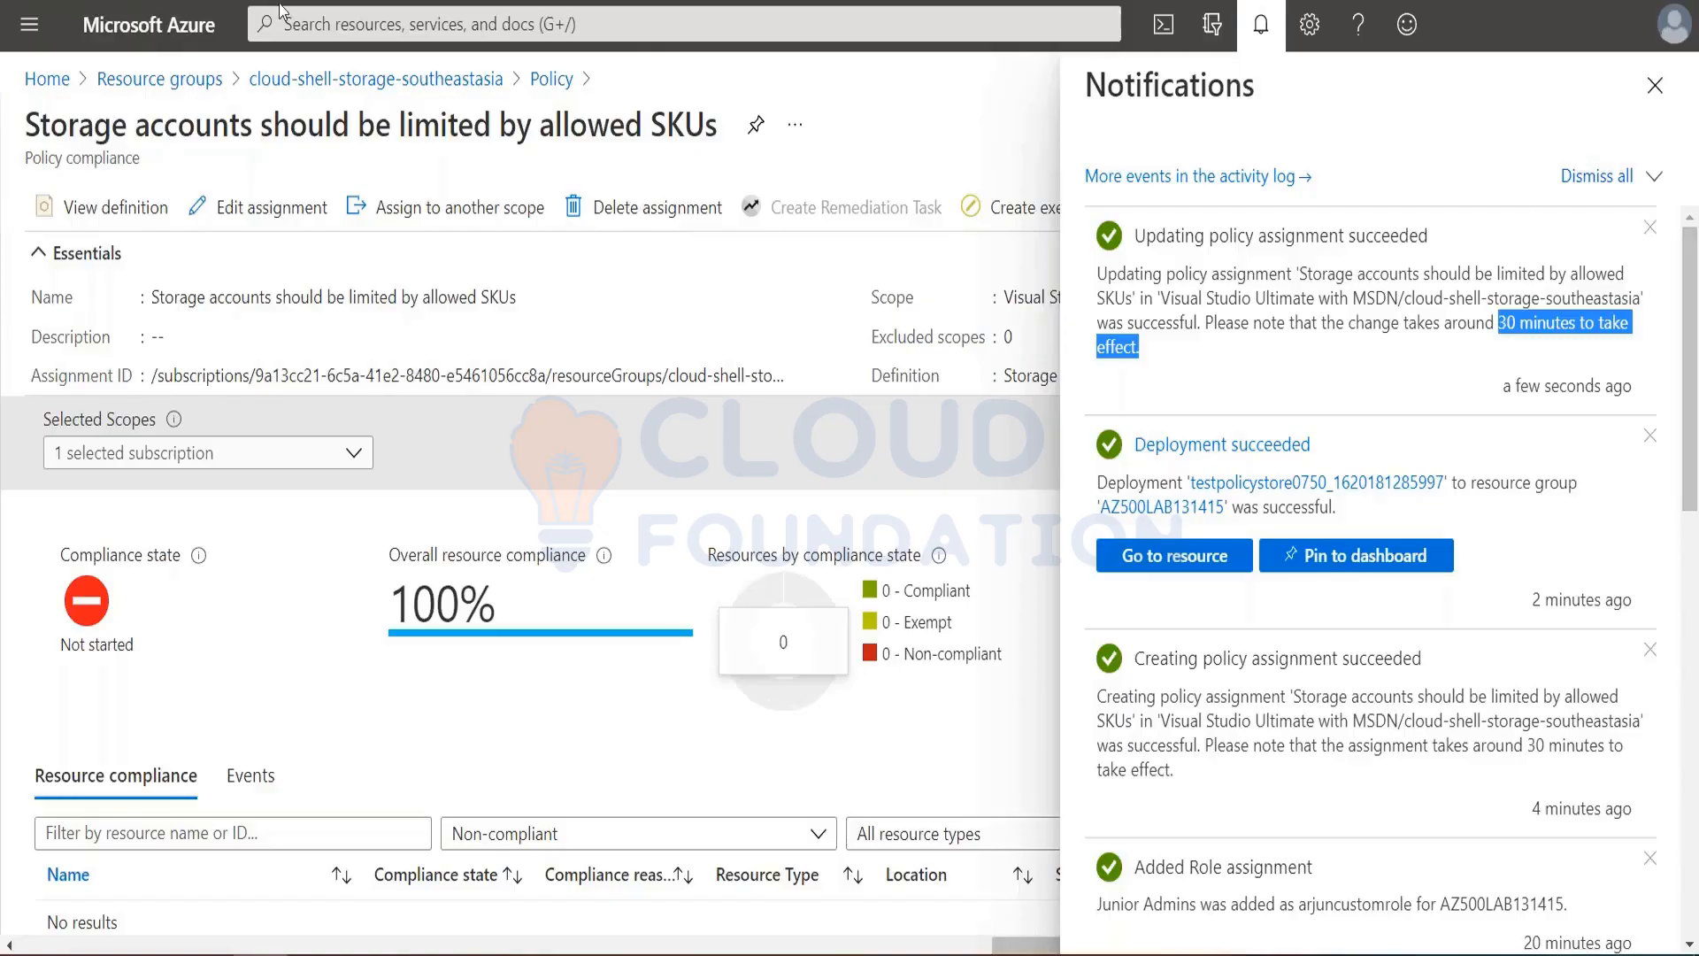
Delete the storage account testpolicystore0750, confirming the deletion with its name.
{"action": "left_click", "coordinate": [30, 24]}
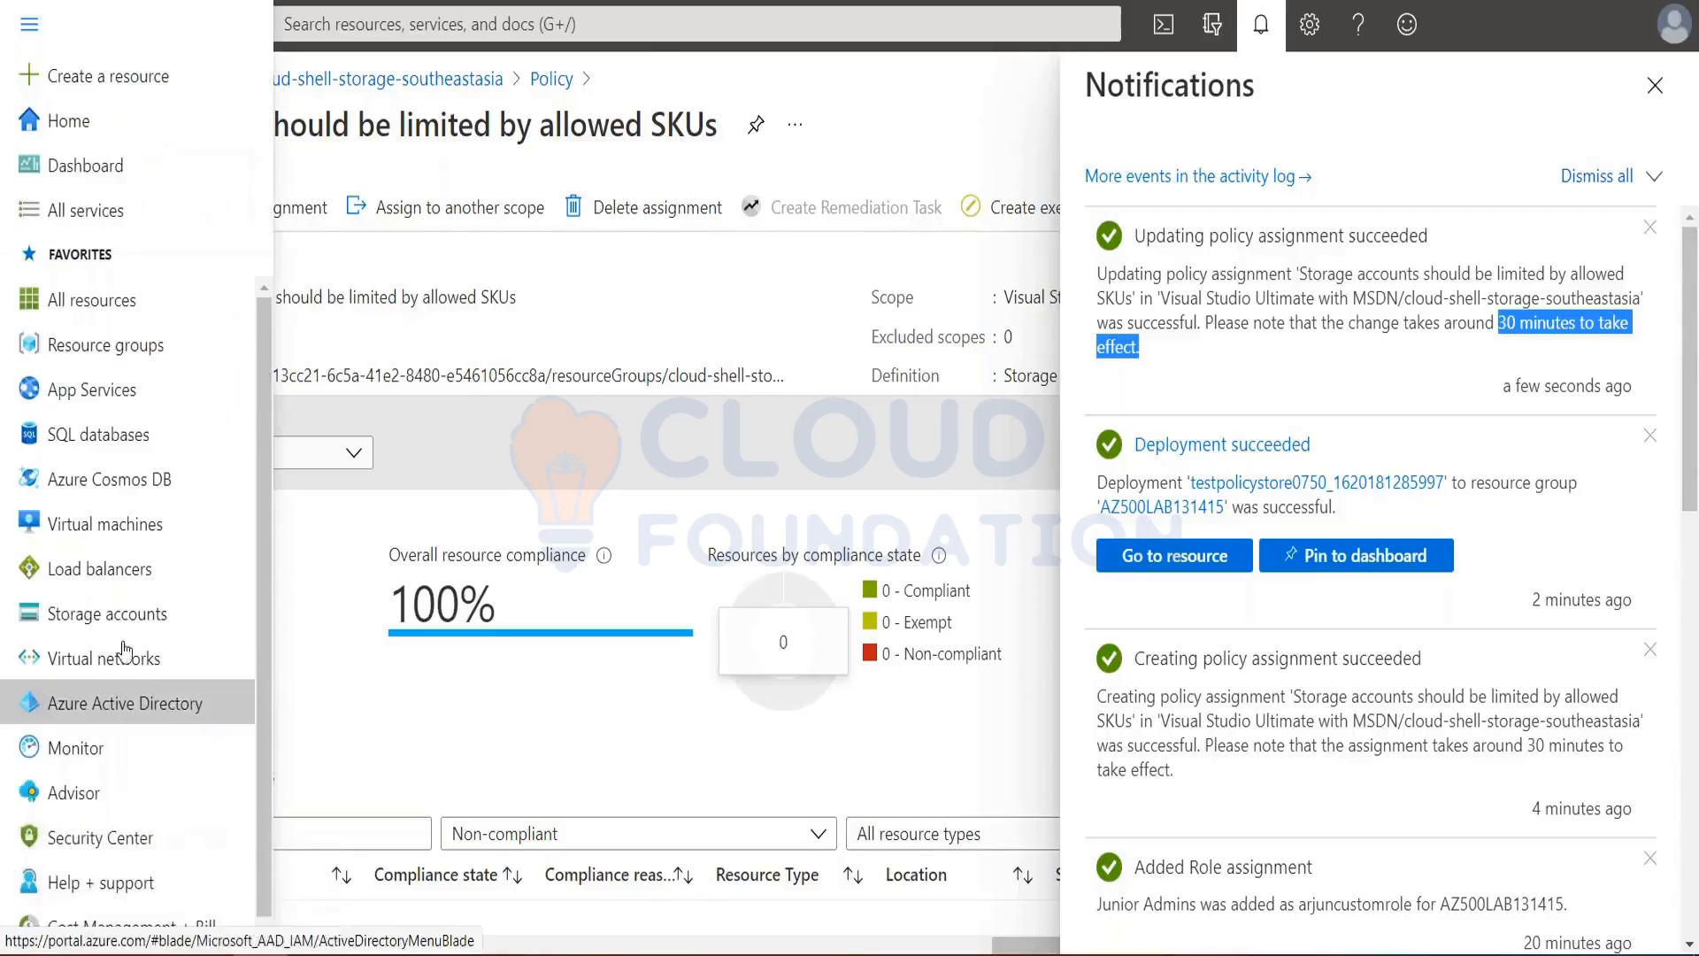
{"action": "left_click", "coordinate": [159, 612]}
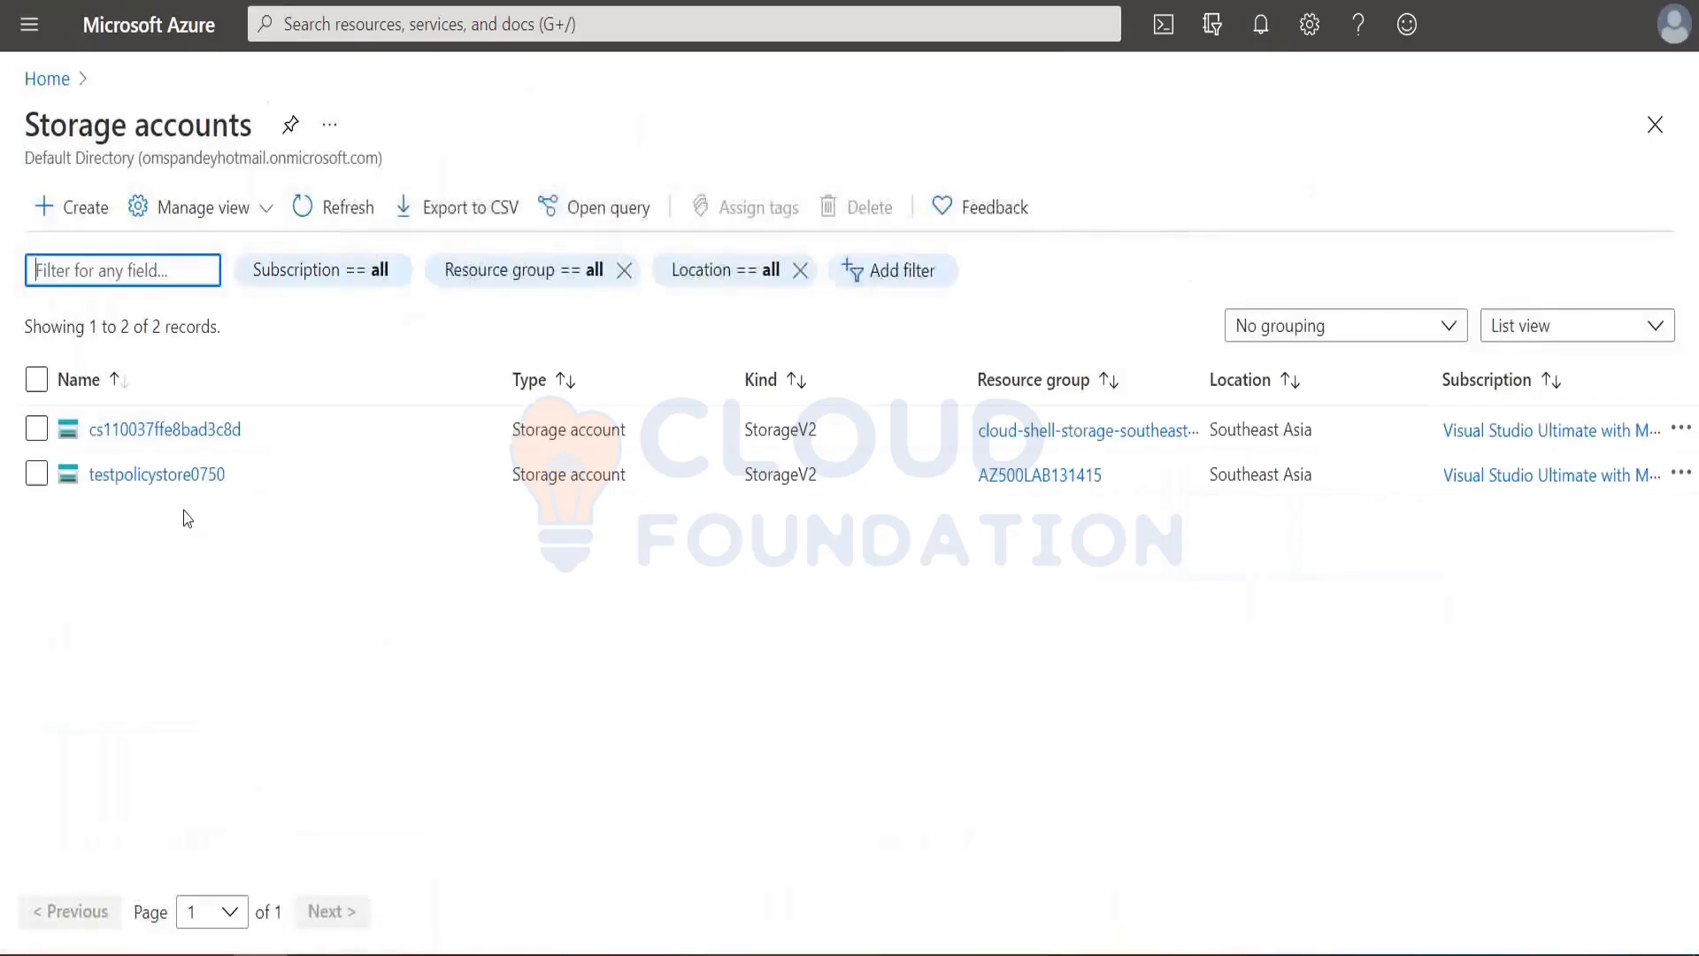
{"action": "left_click", "coordinate": [182, 475]}
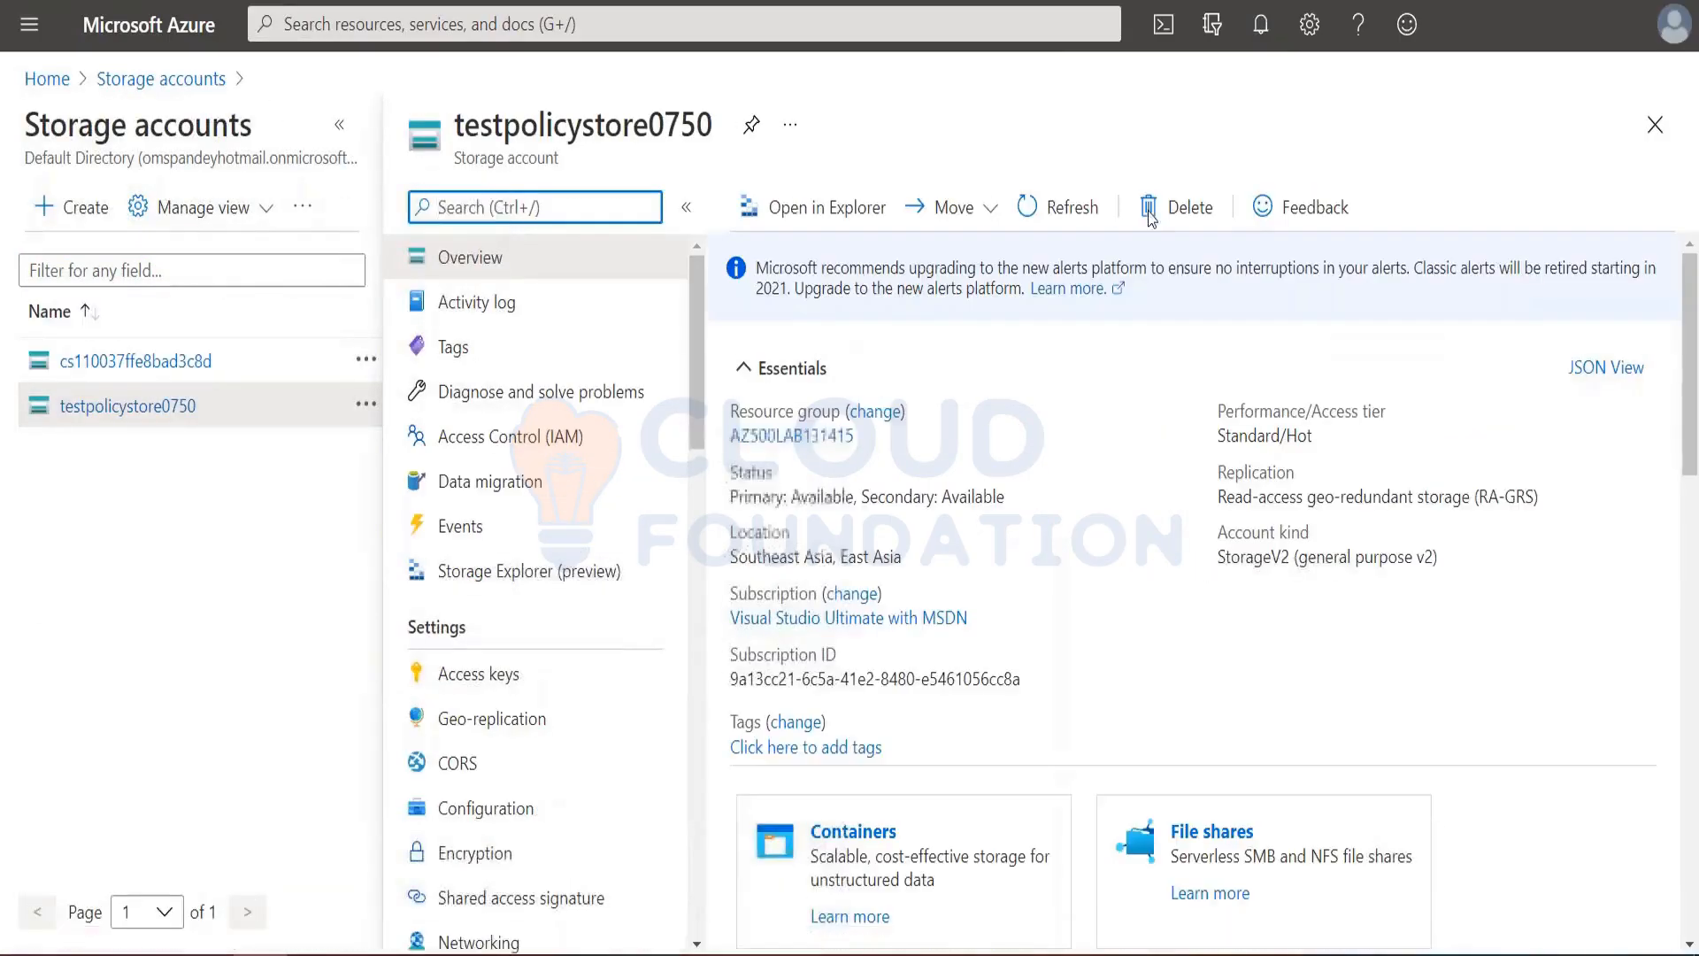
{"action": "left_click", "coordinate": [1150, 209]}
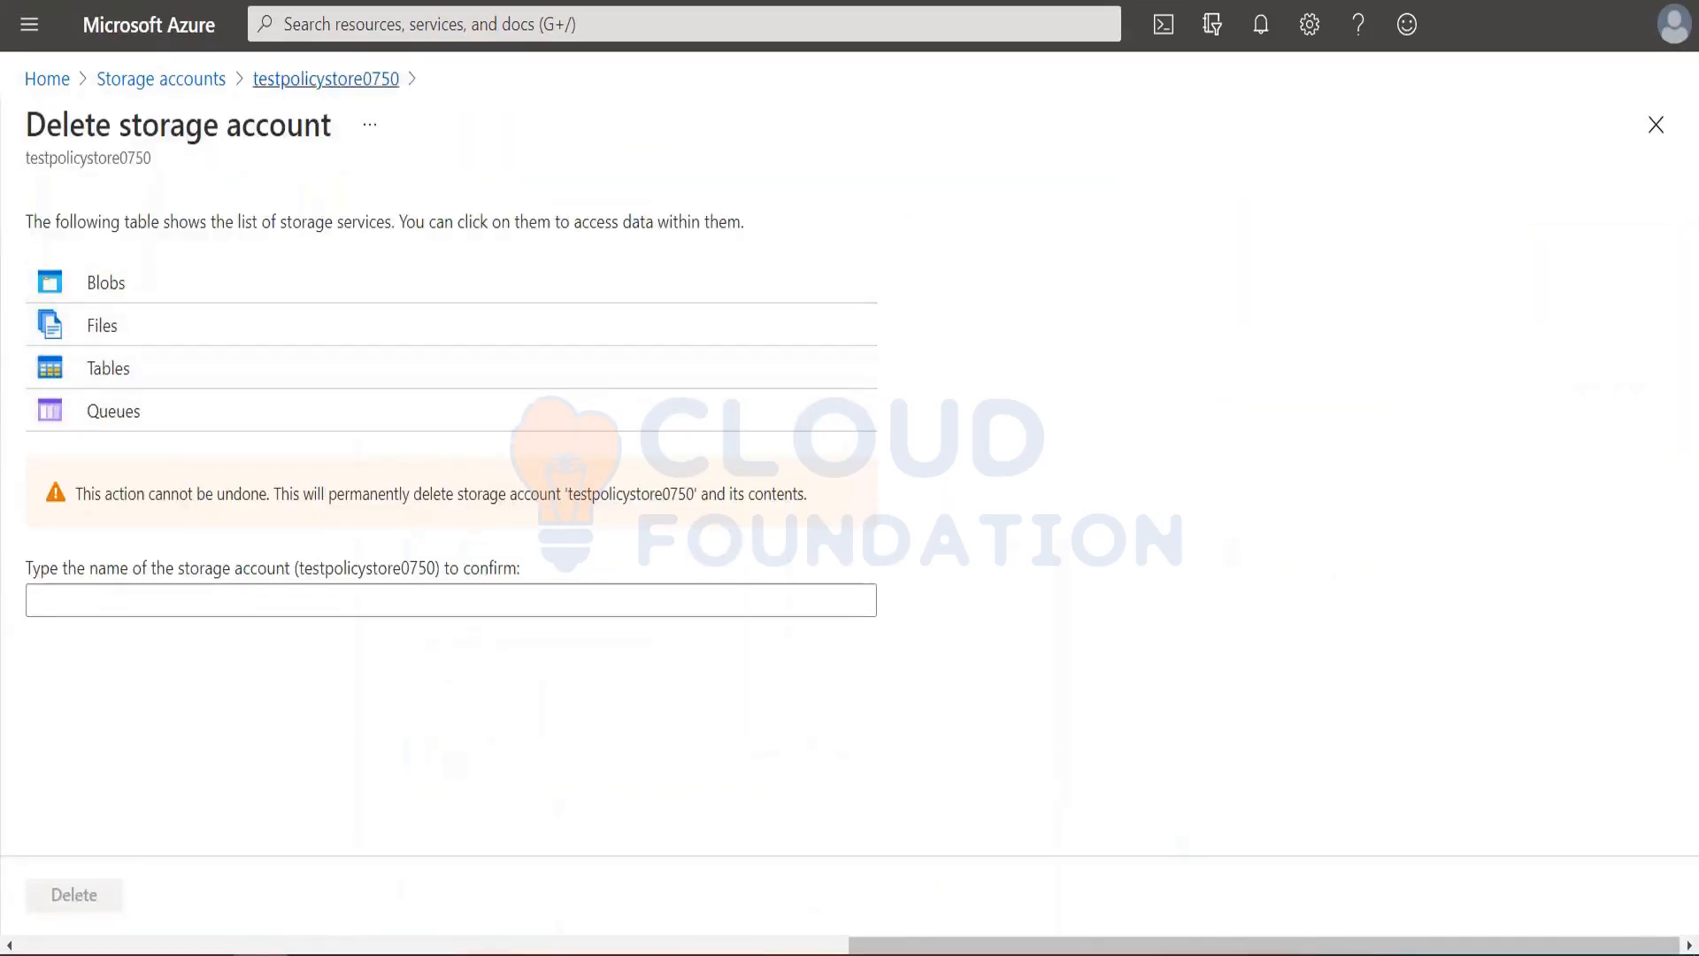
{"action": "double_click", "coordinate": [66, 158]}
{"action": "key", "text": "ctrl+c"}
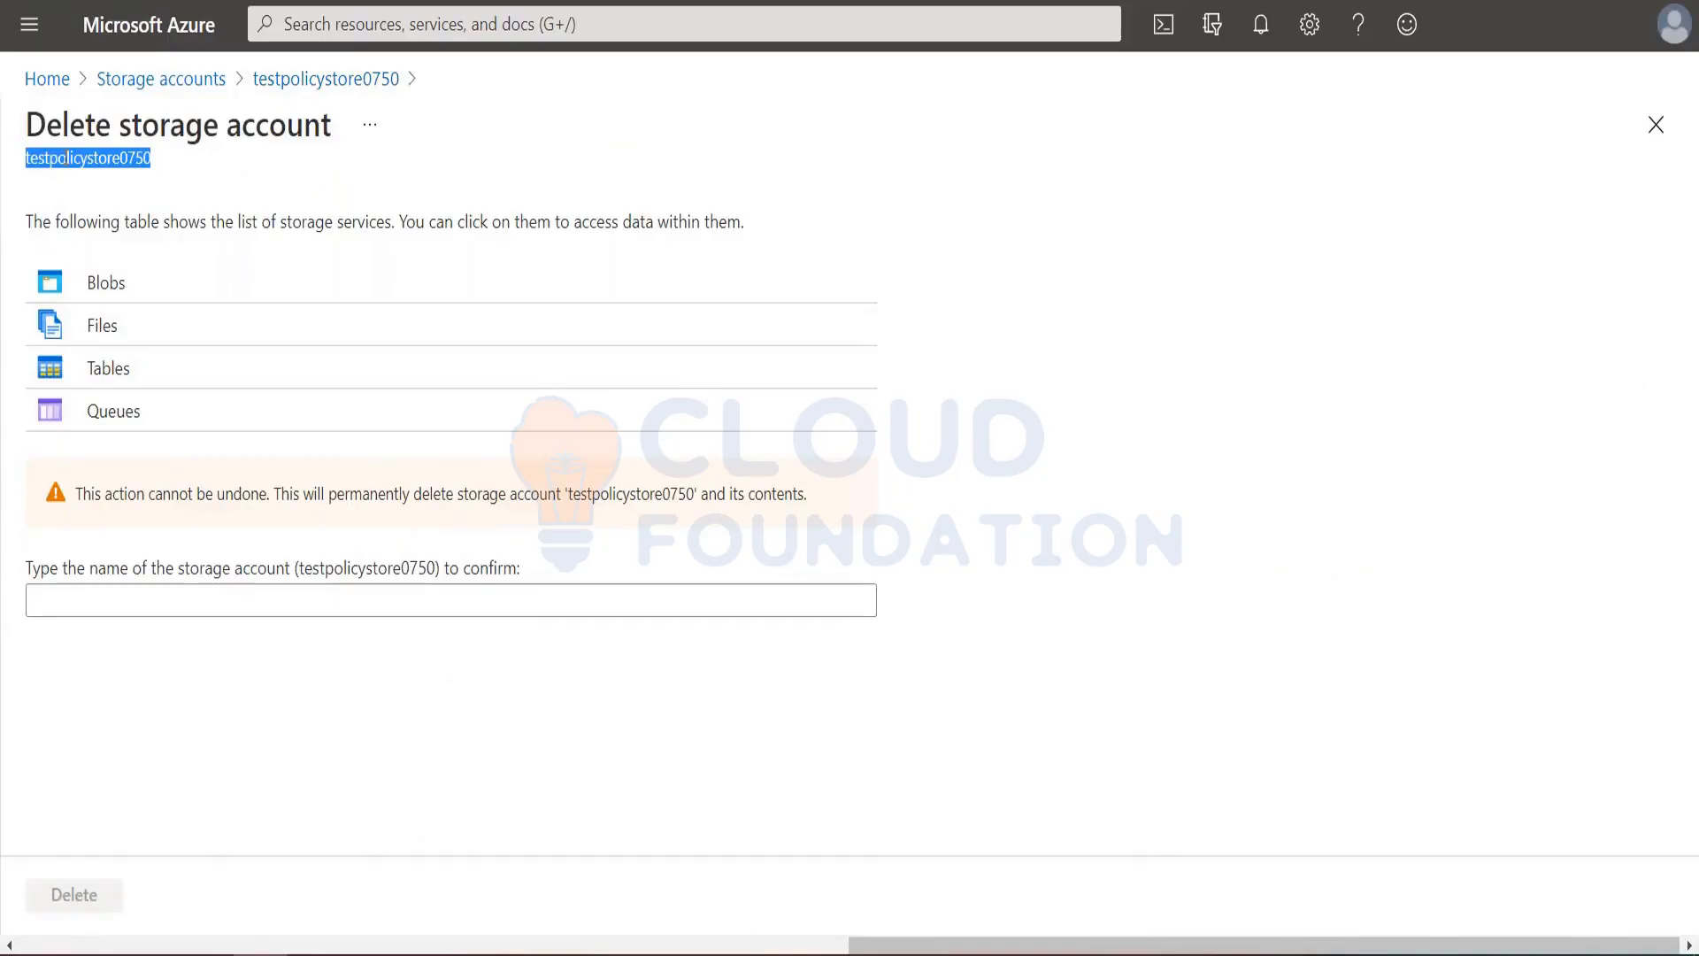
{"action": "left_click", "coordinate": [119, 604]}
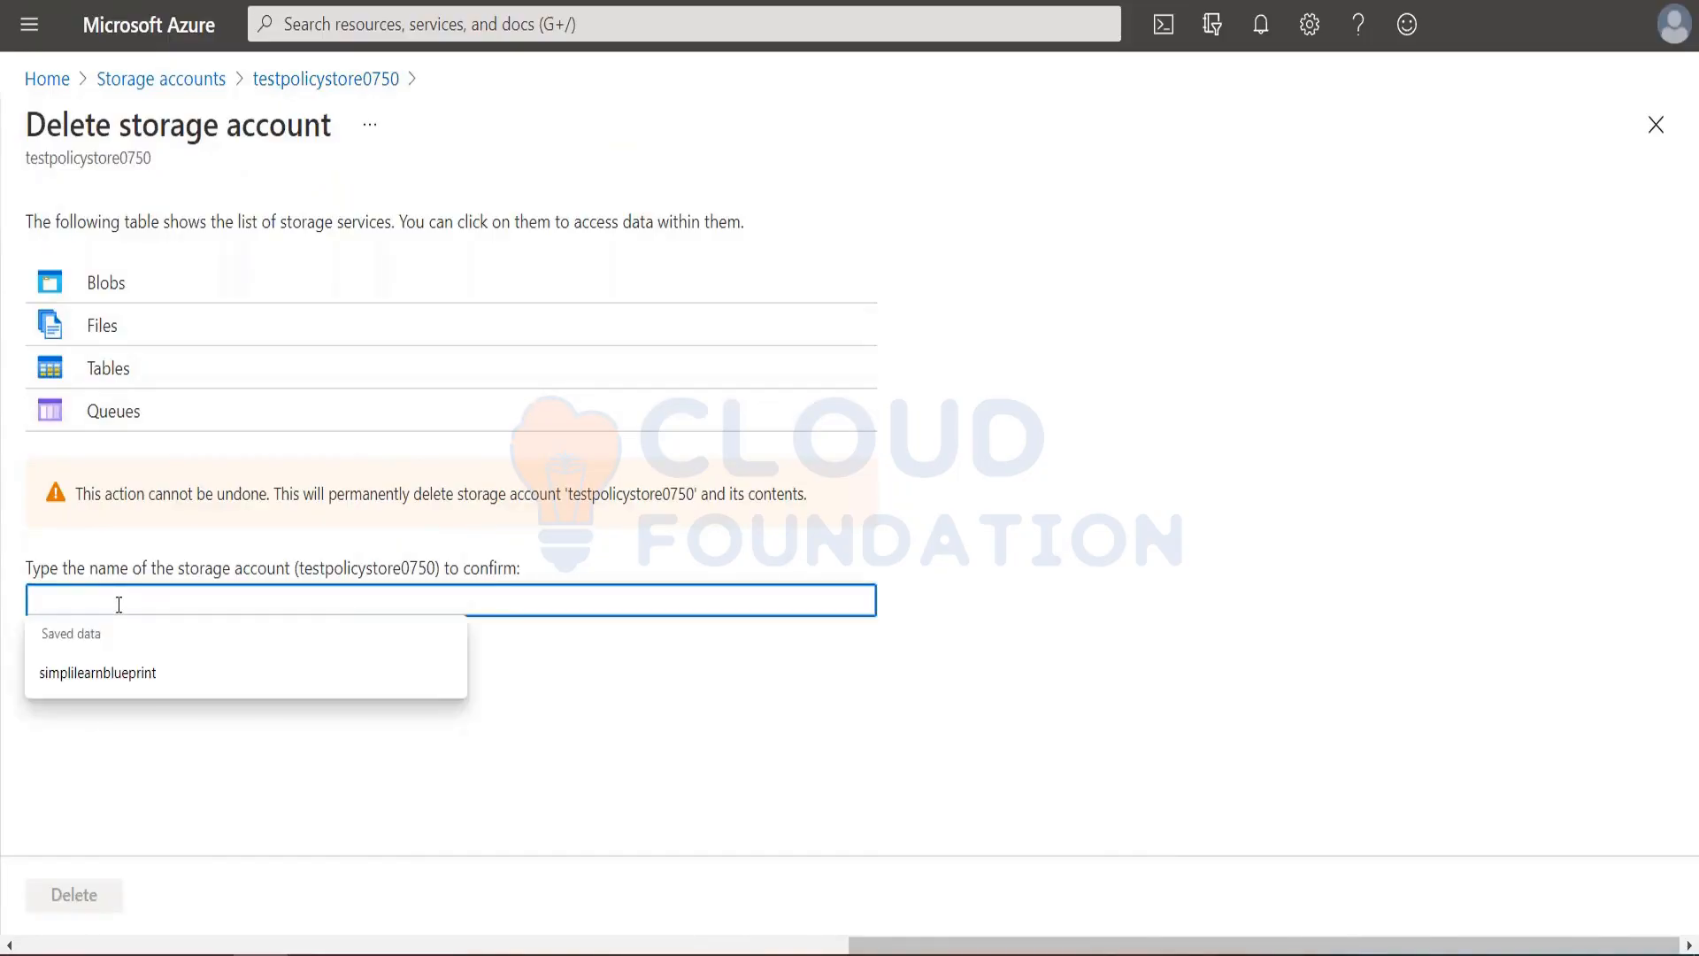
{"action": "key", "text": "ctrl+v"}
{"action": "left_click", "coordinate": [74, 897]}
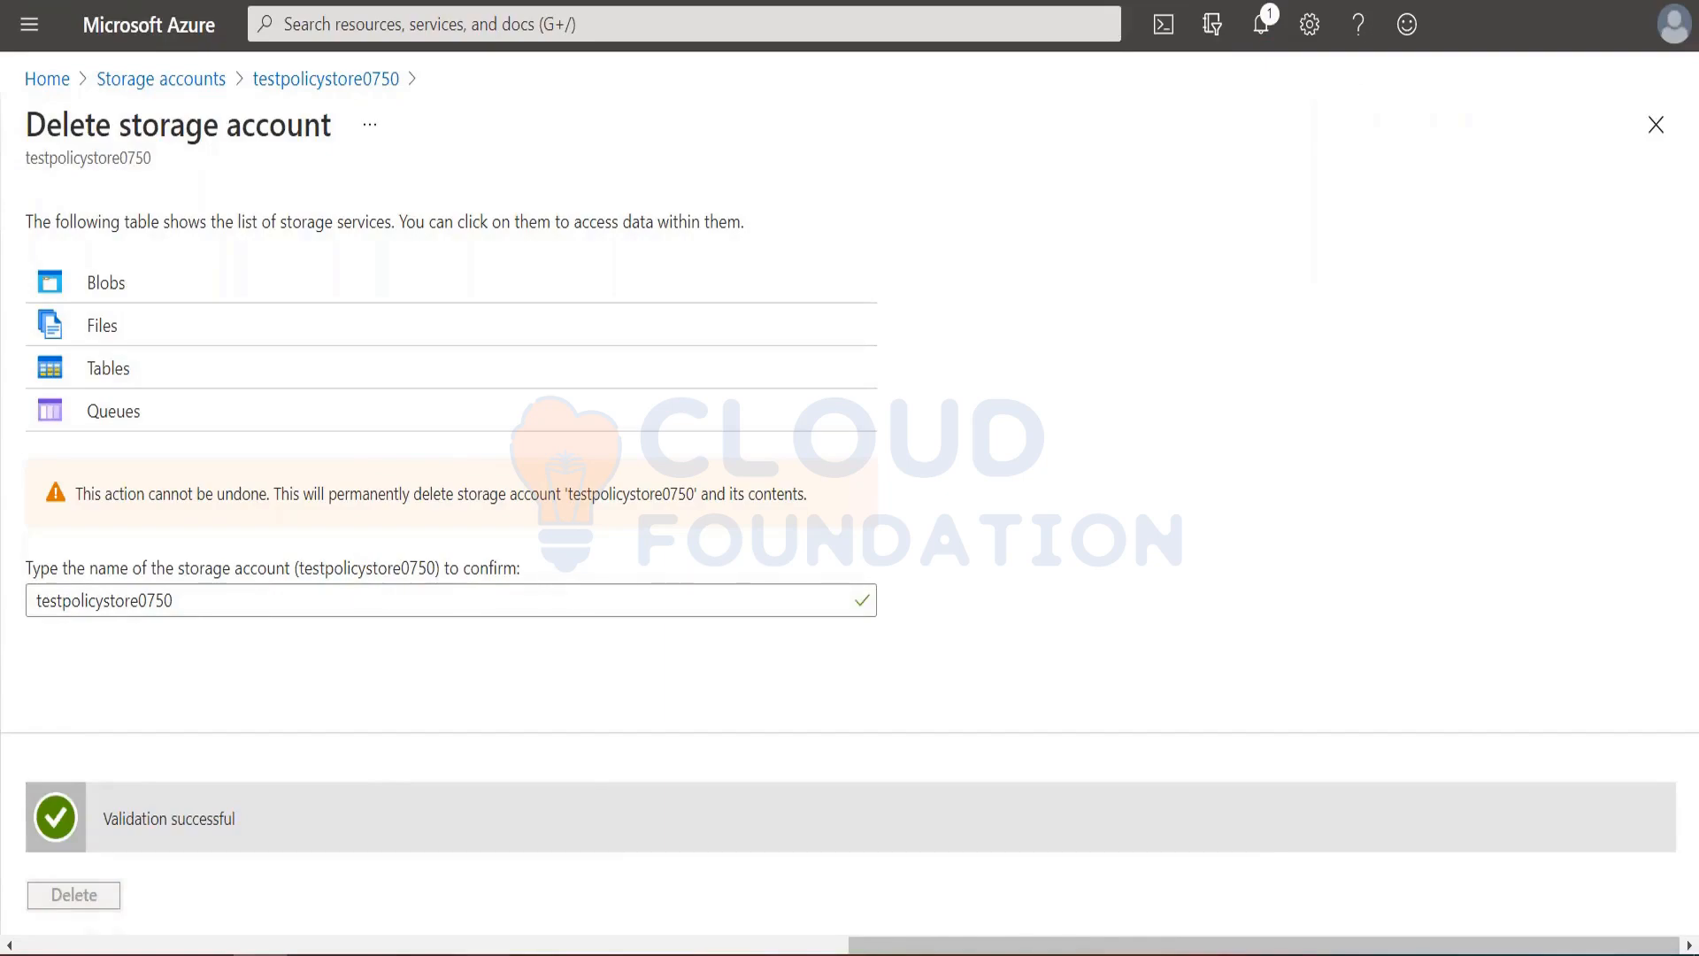
{"action": "mouse_move", "coordinate": [480, 954]}
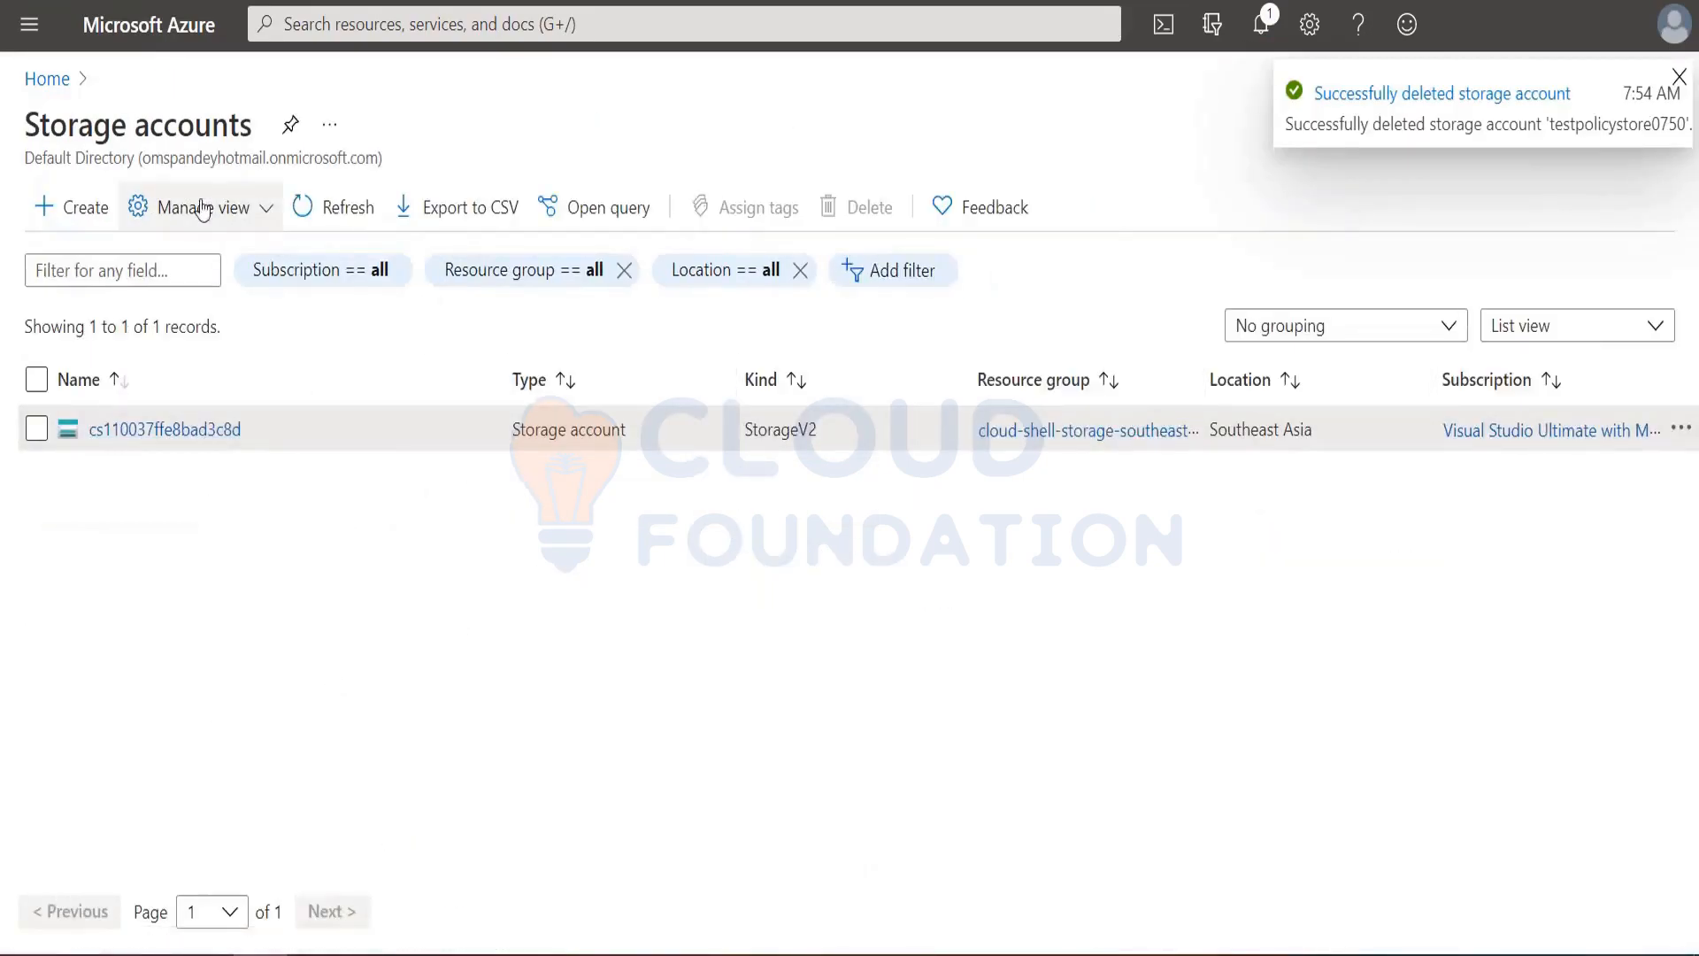
Return to the Azure home page, then switch to PowerPoint and present the slides from "Policy Definitions" through "Scope the Initiative Definition".
{"action": "left_click", "coordinate": [46, 79]}
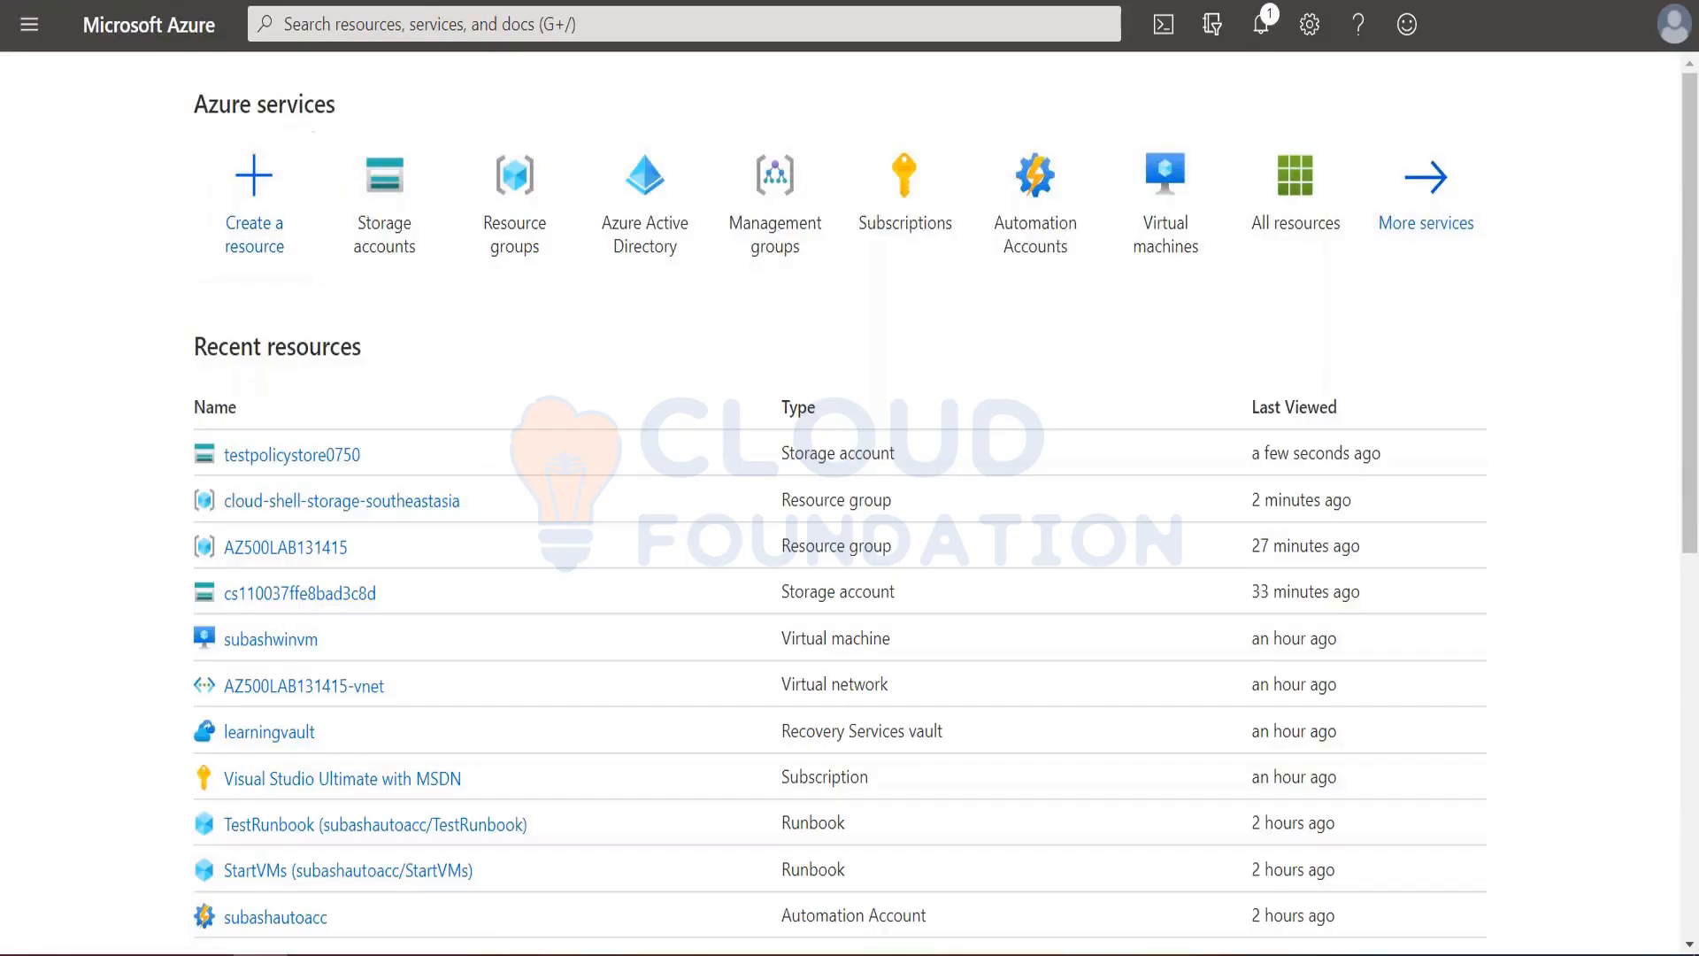
{"action": "mouse_move", "coordinate": [426, 953]}
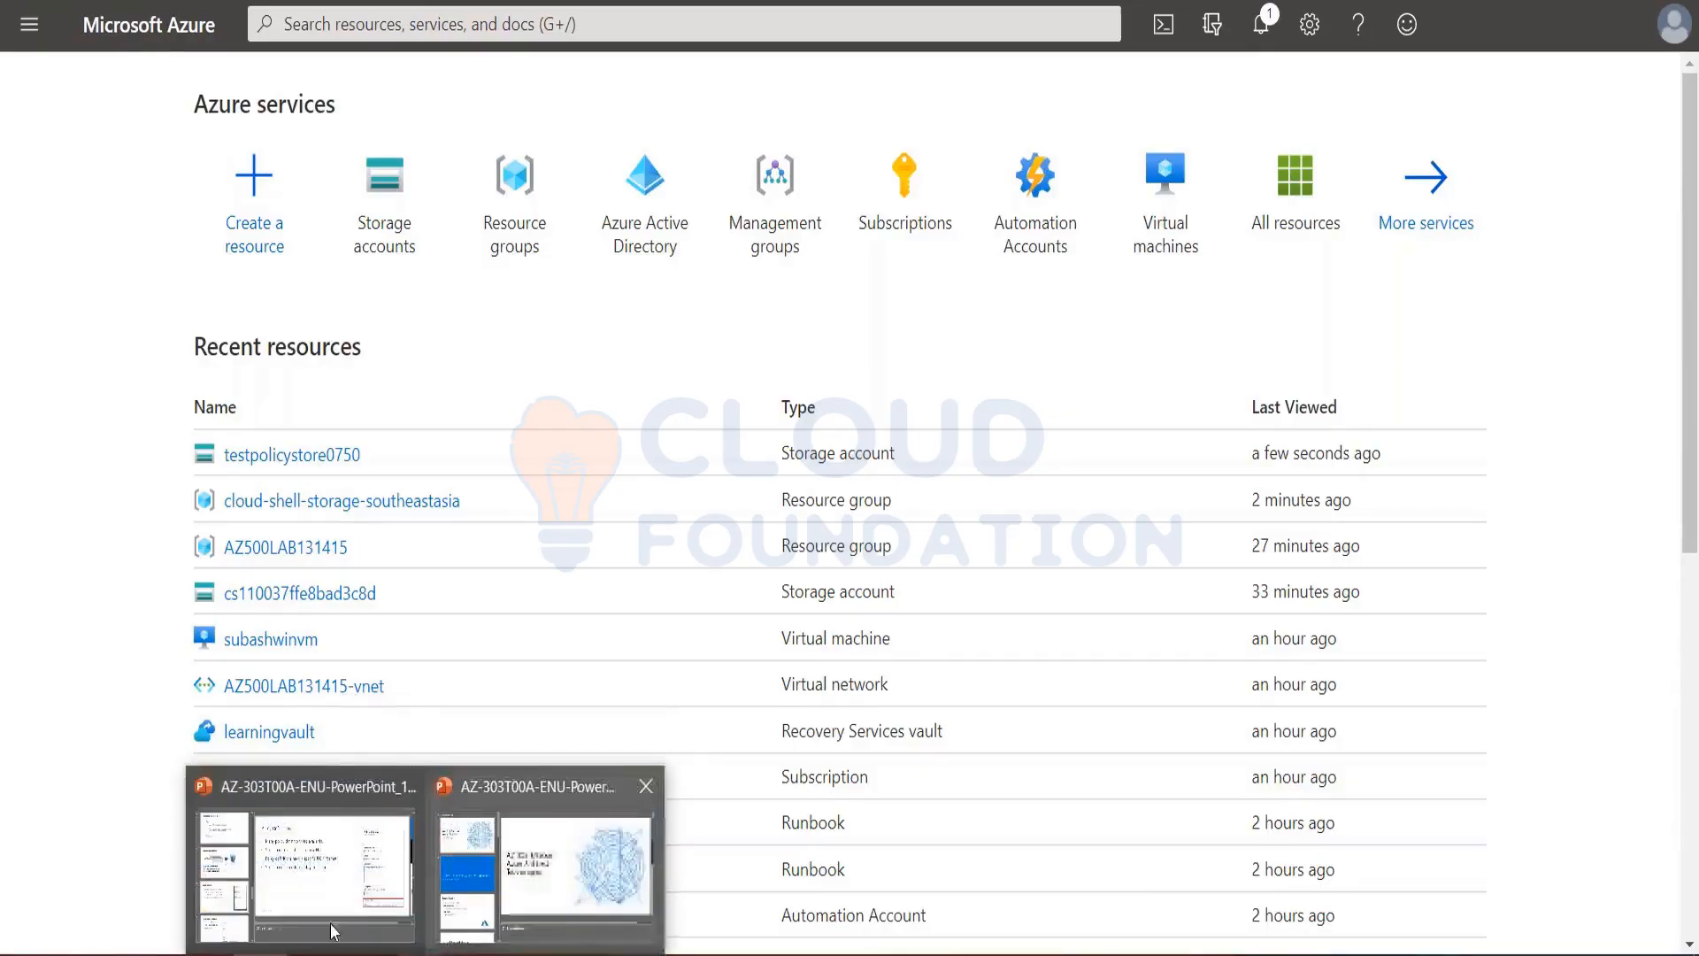
{"action": "left_click", "coordinate": [292, 884]}
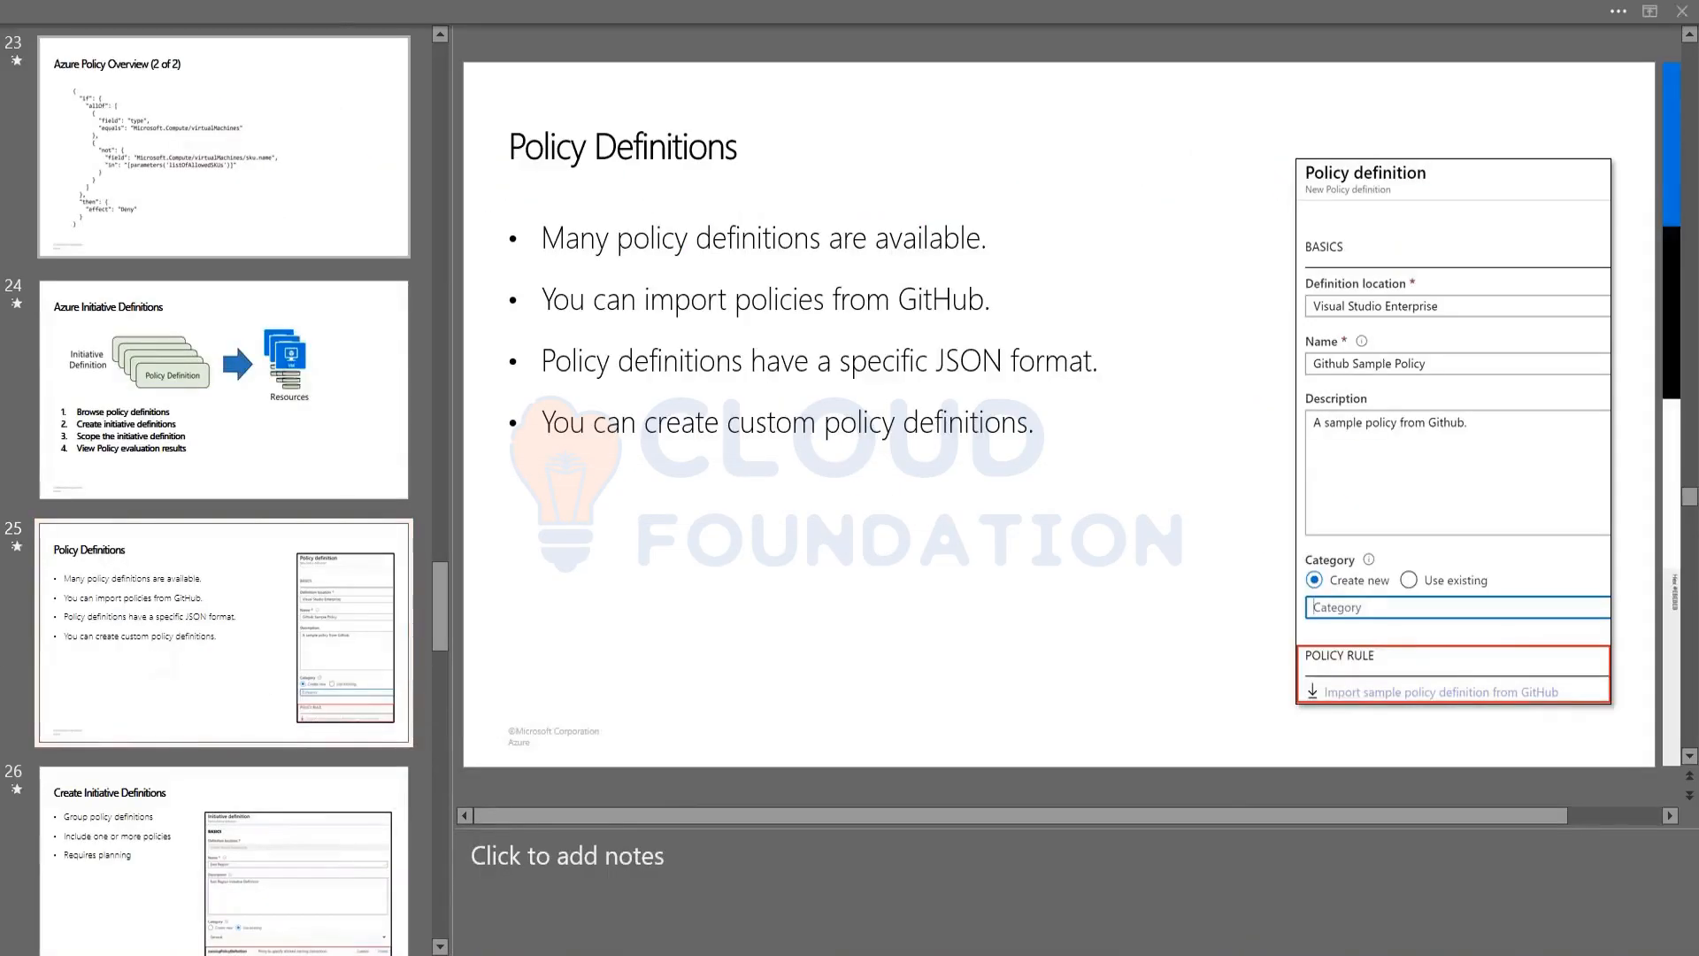
{"action": "key", "text": "shift+F5"}
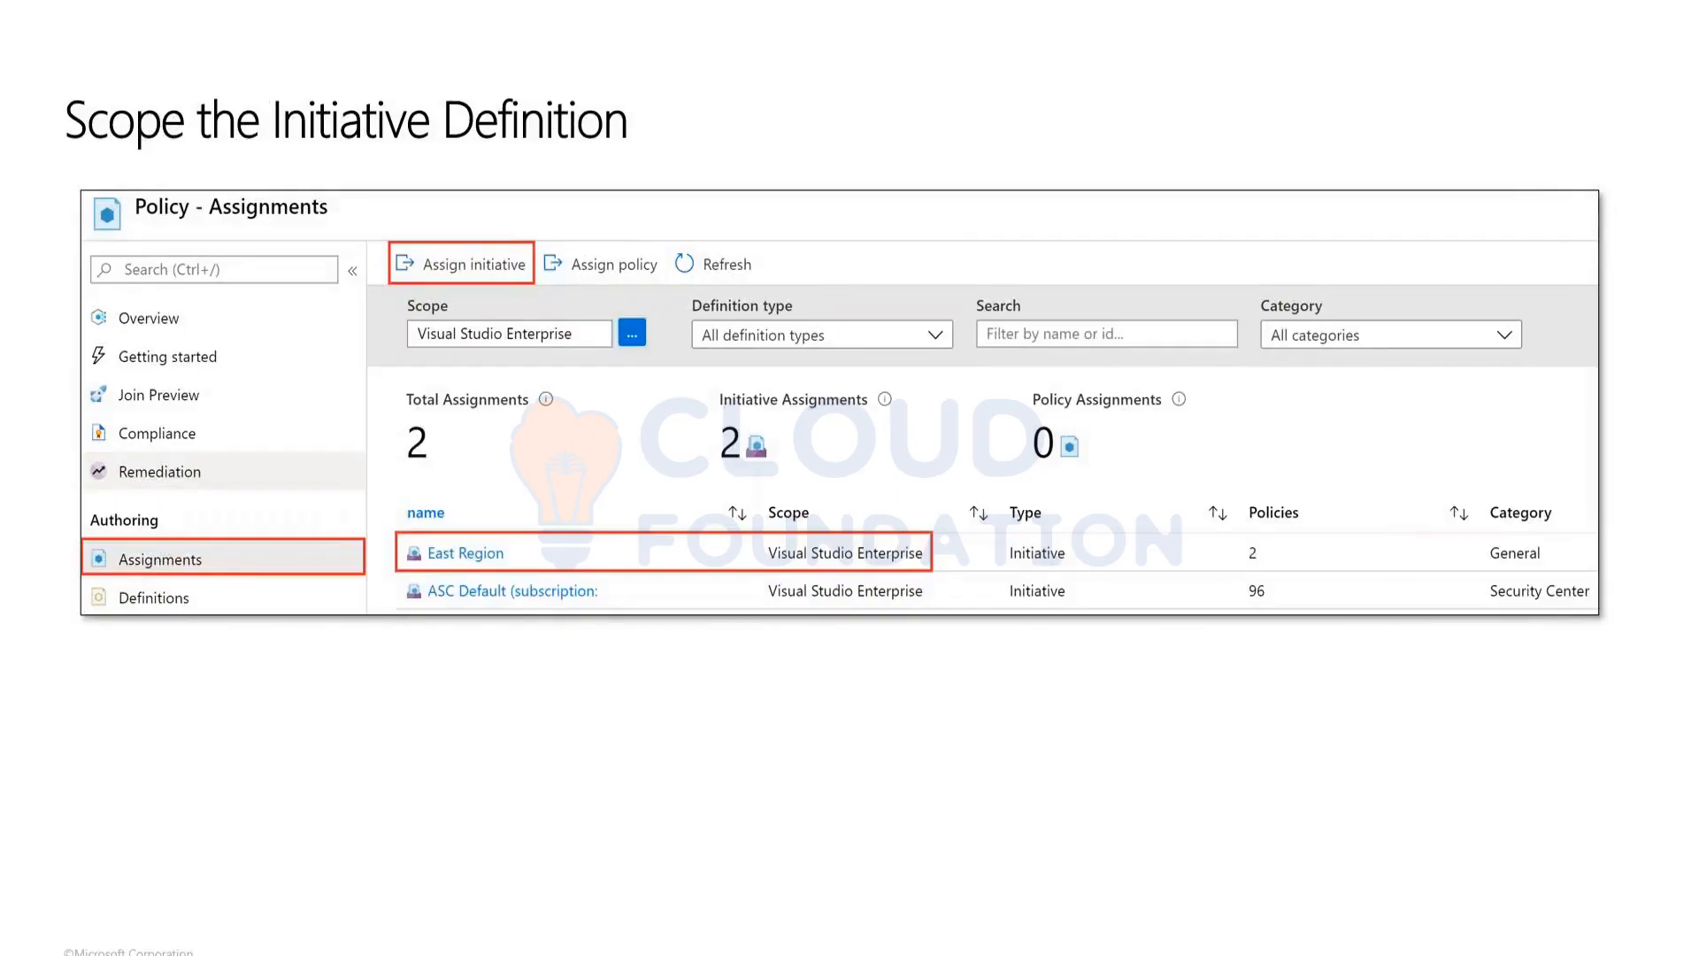
{"action": "key", "text": "Escape"}
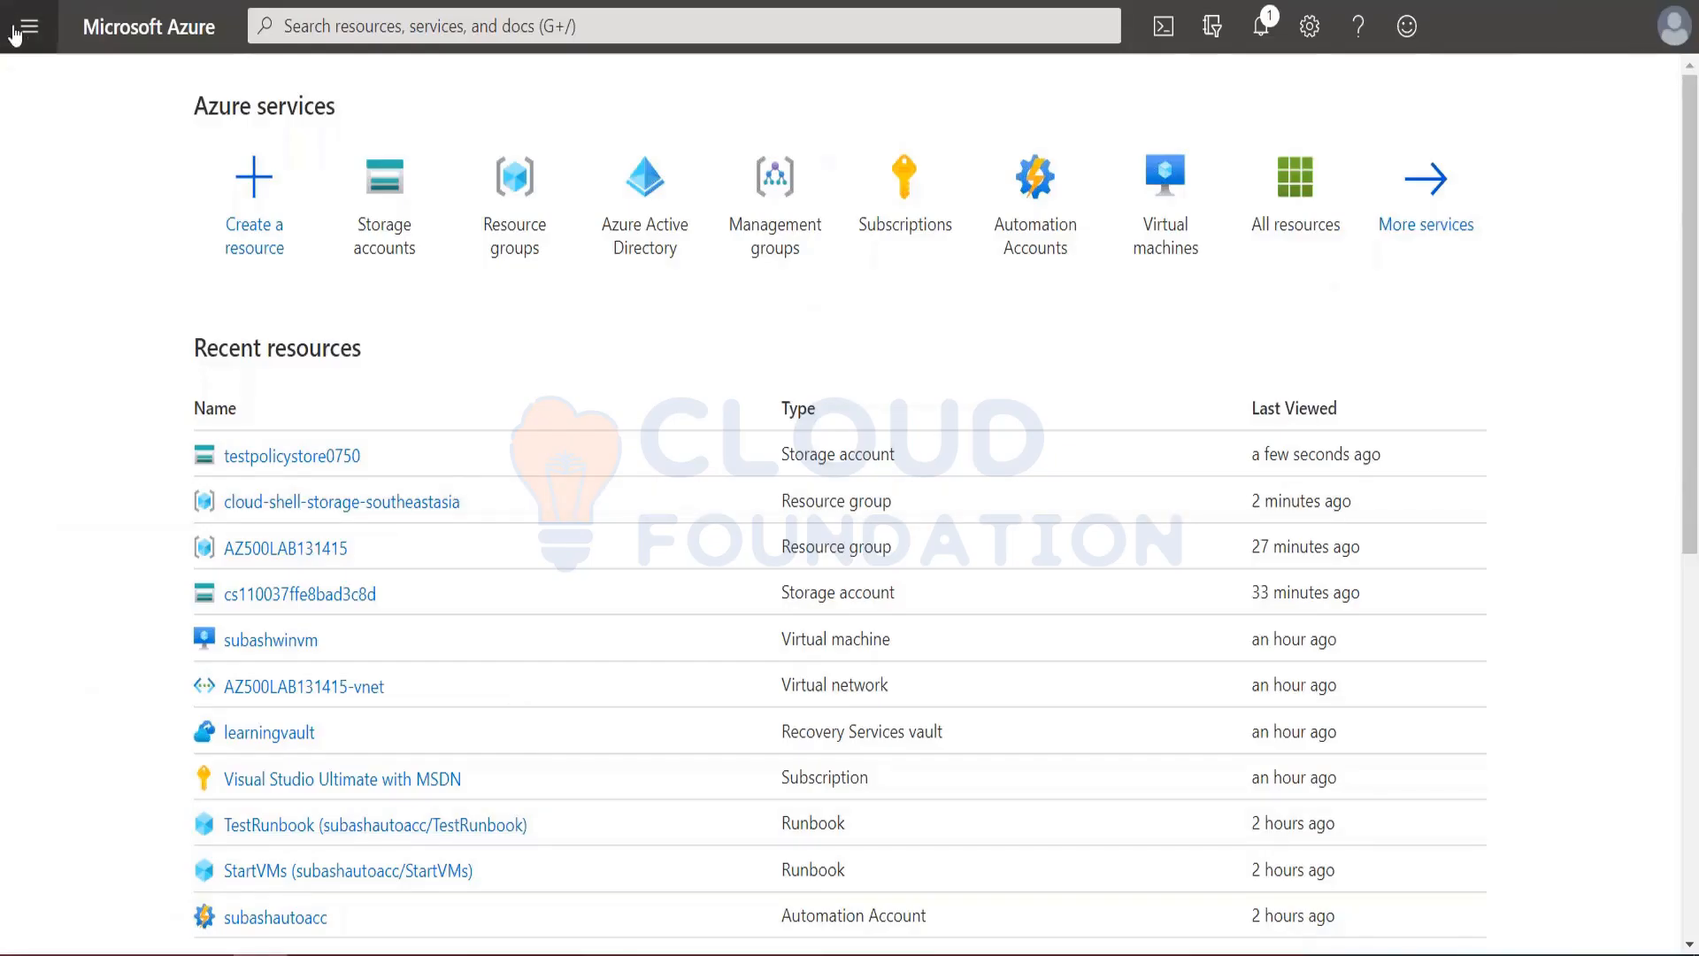
Switch to the Azure portal, open the storage account cs110037ffe8bad3c8d and look through its available settings.
{"action": "left_click", "coordinate": [26, 27]}
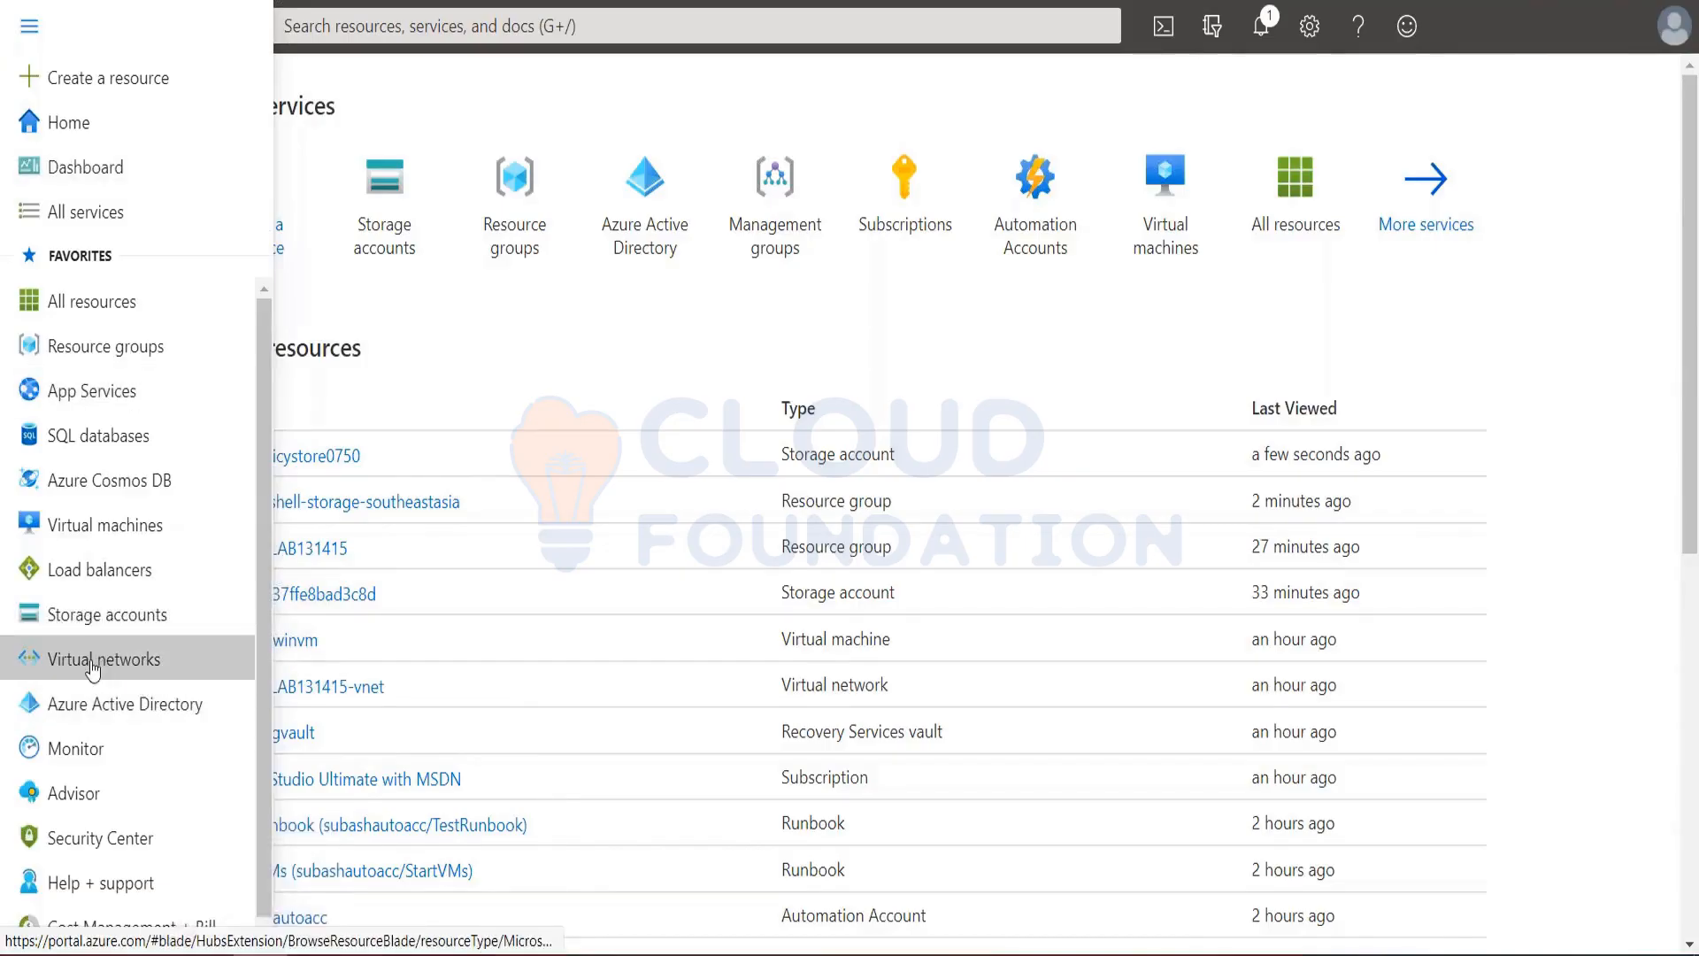
{"action": "left_click", "coordinate": [92, 623]}
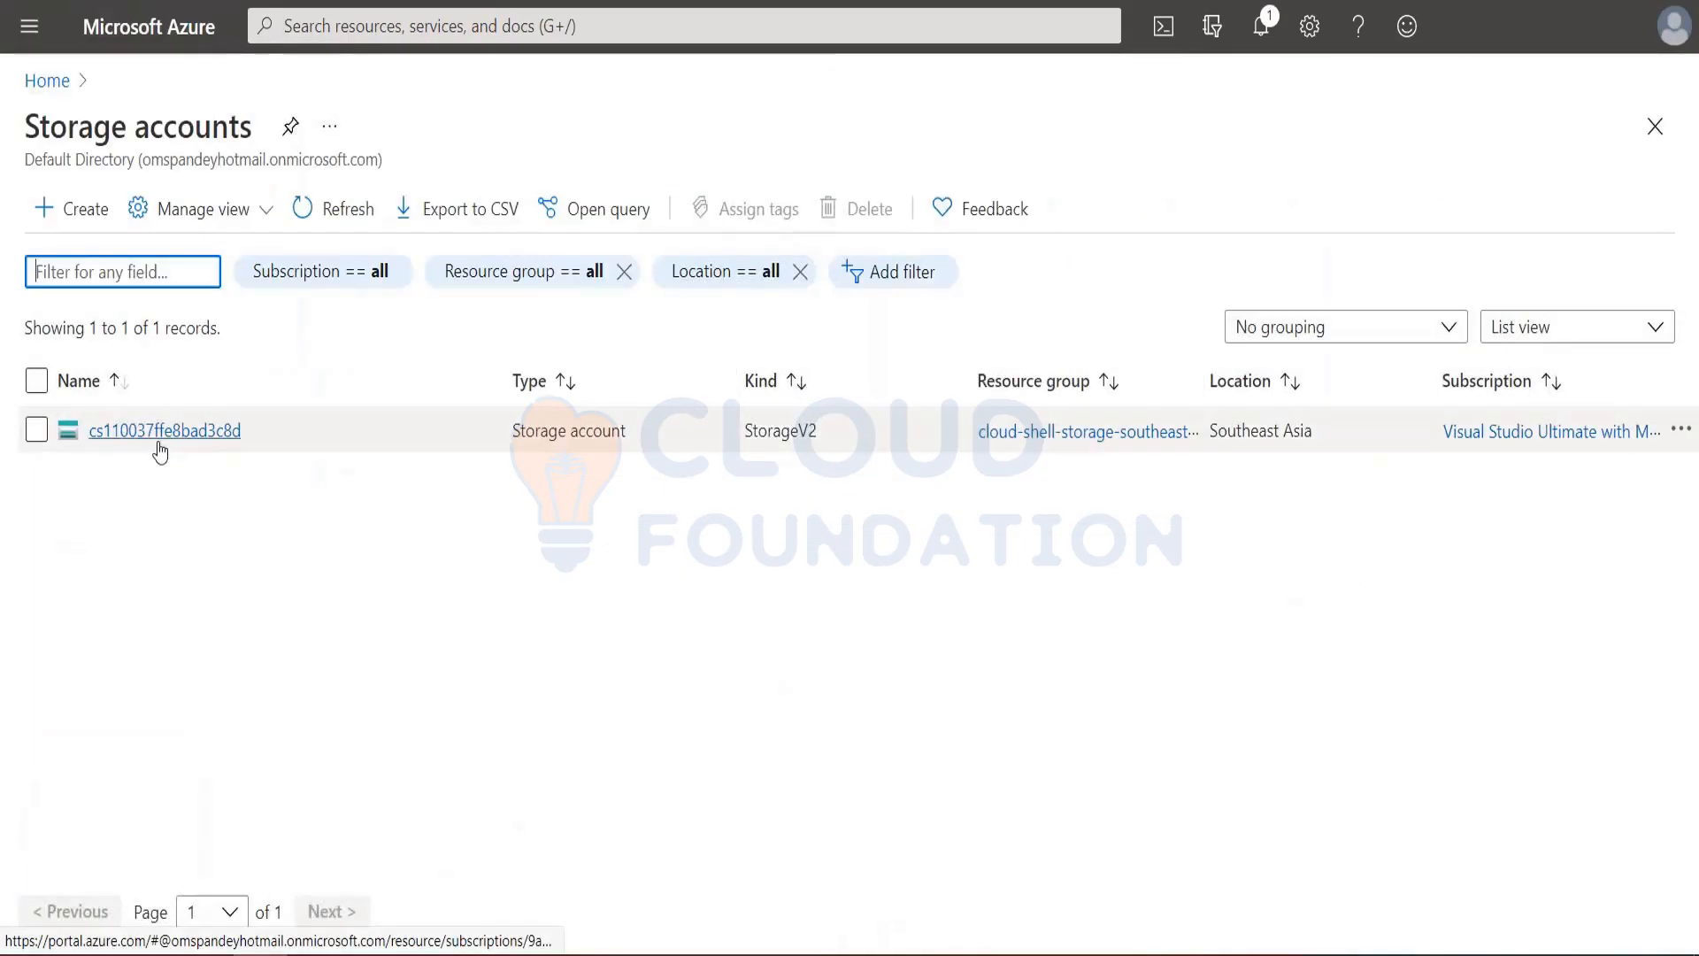
{"action": "left_click", "coordinate": [161, 433]}
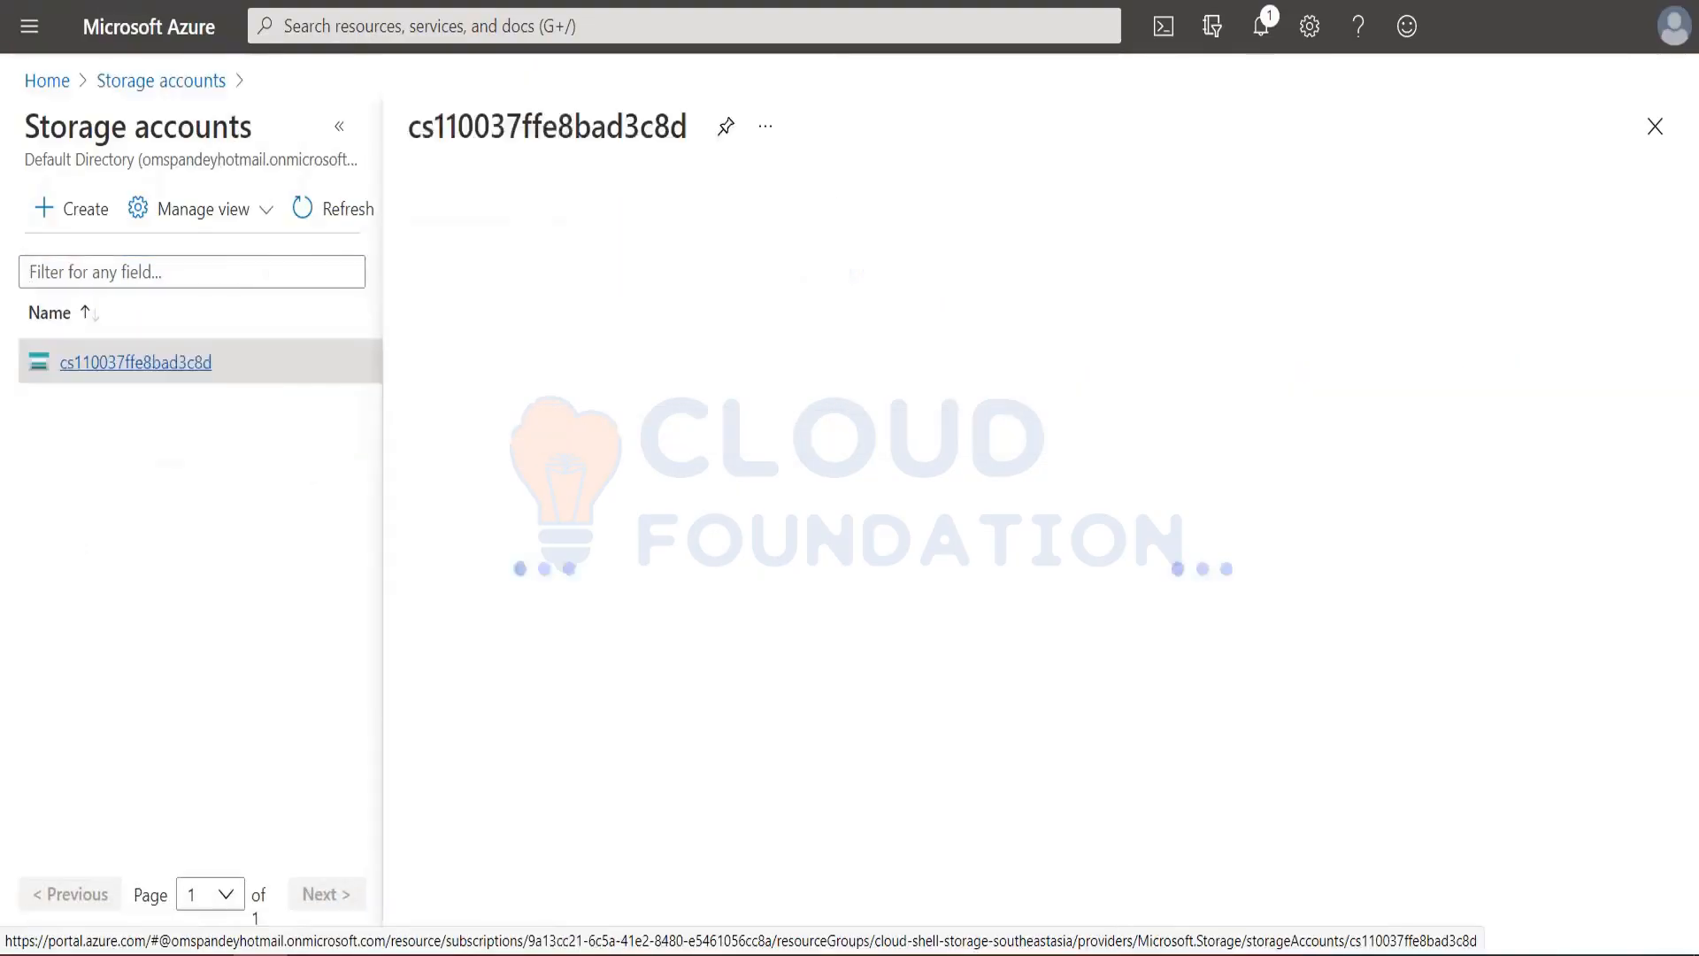
{"action": "scroll", "coordinate": [495, 783], "scroll_direction": "down", "scroll_amount": 5}
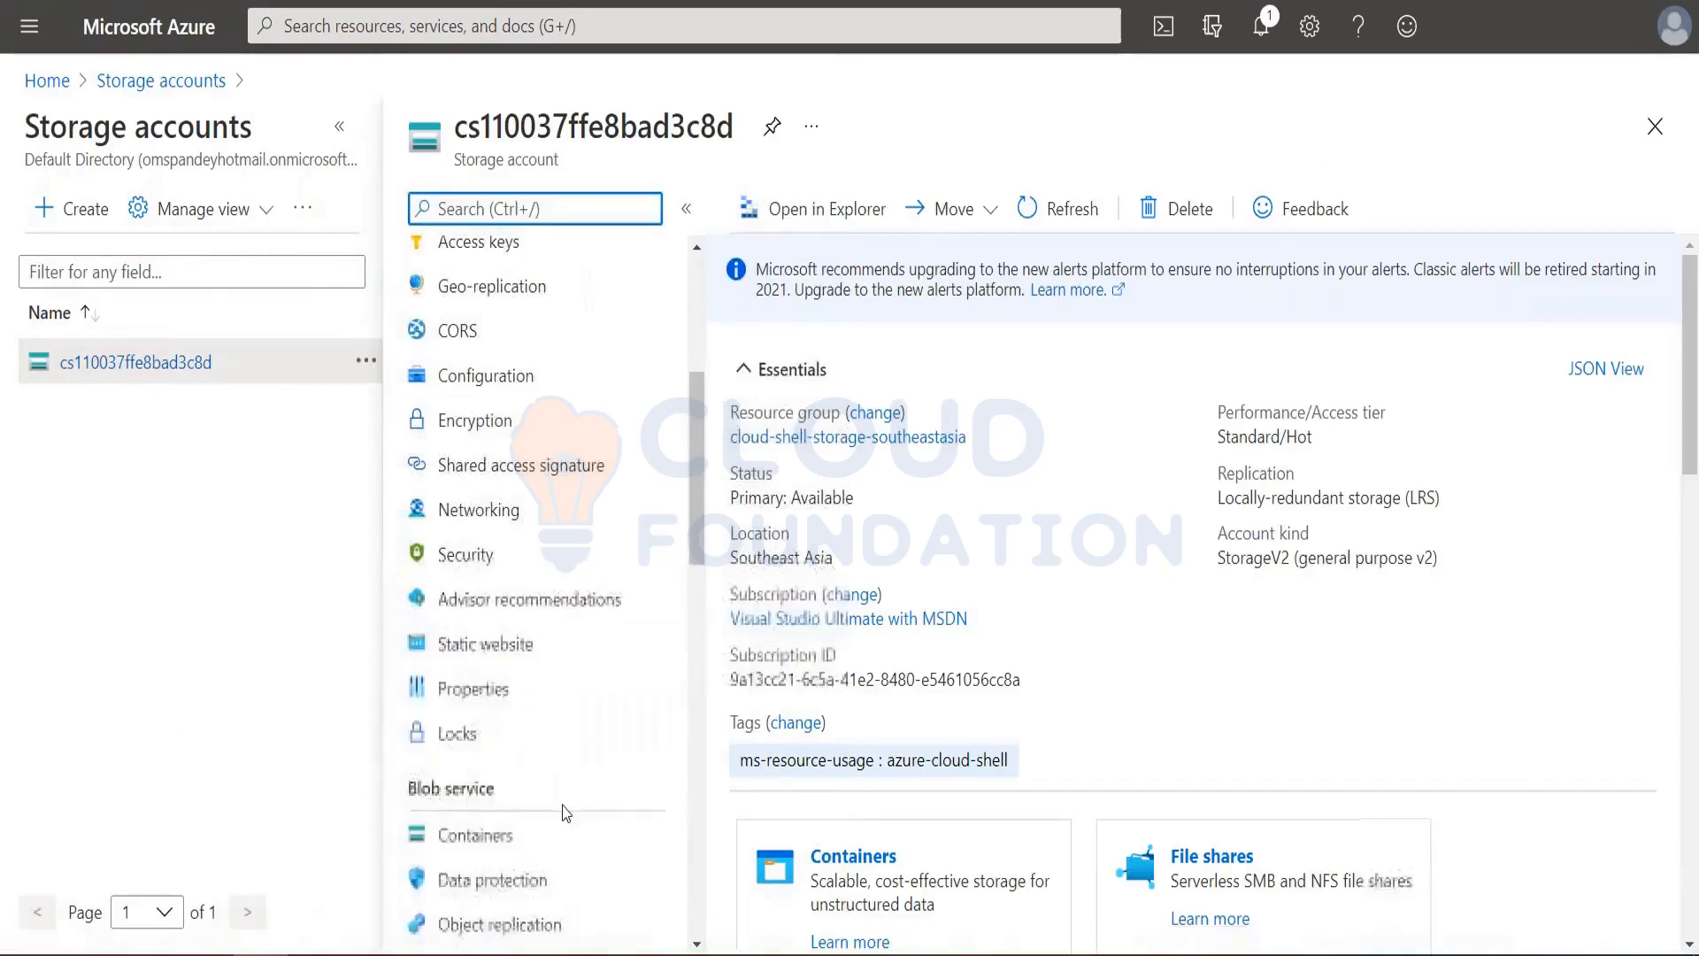
{"action": "scroll", "coordinate": [561, 806], "scroll_direction": "up", "scroll_amount": 5}
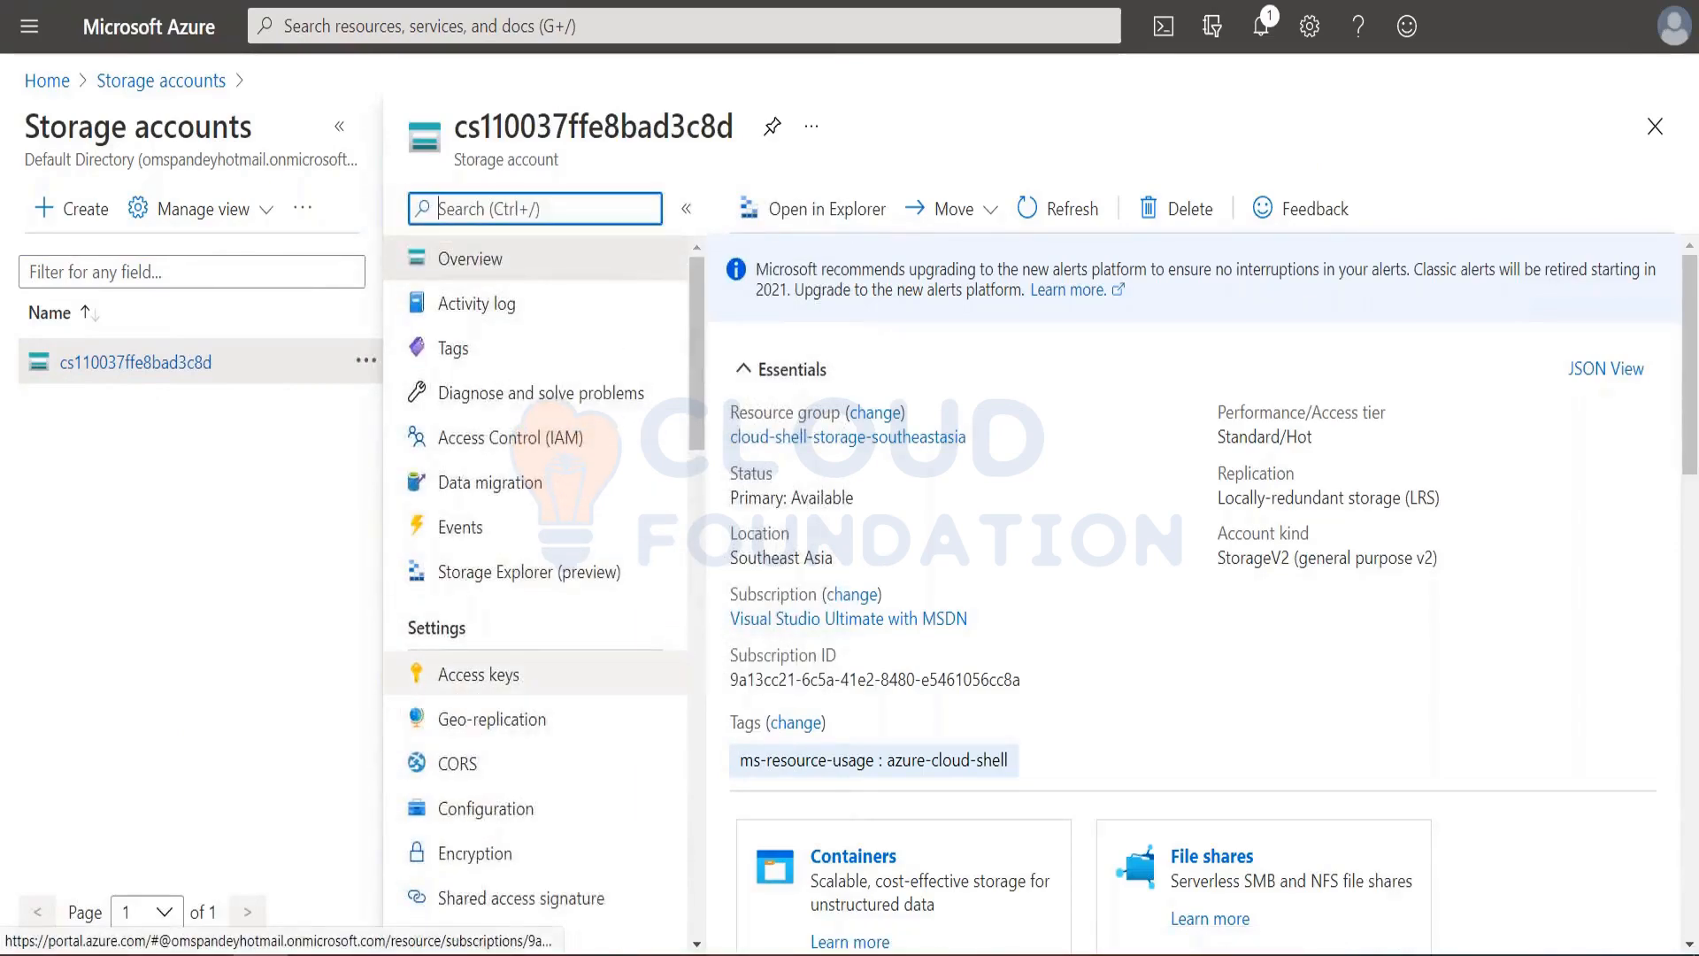
{"action": "scroll", "coordinate": [531, 670], "scroll_direction": "down", "scroll_amount": 4}
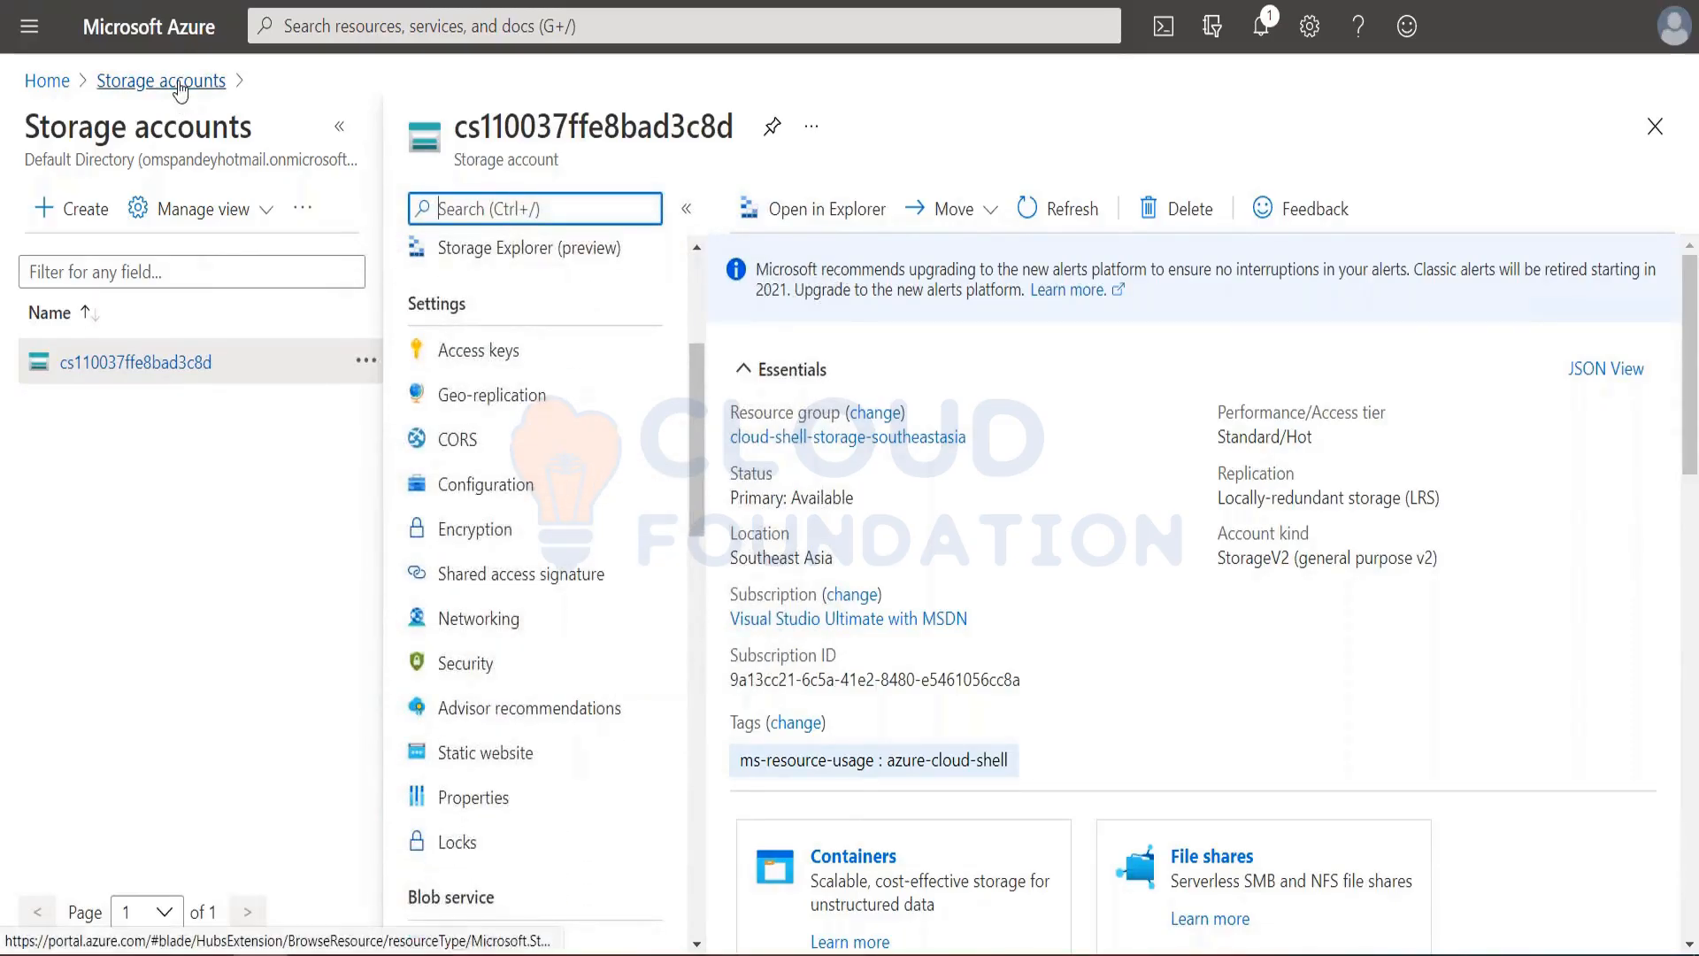
Open the policies of the storage account's resource group, start an initiative assignment and browse the available initiative definitions.
{"action": "left_click", "coordinate": [180, 83]}
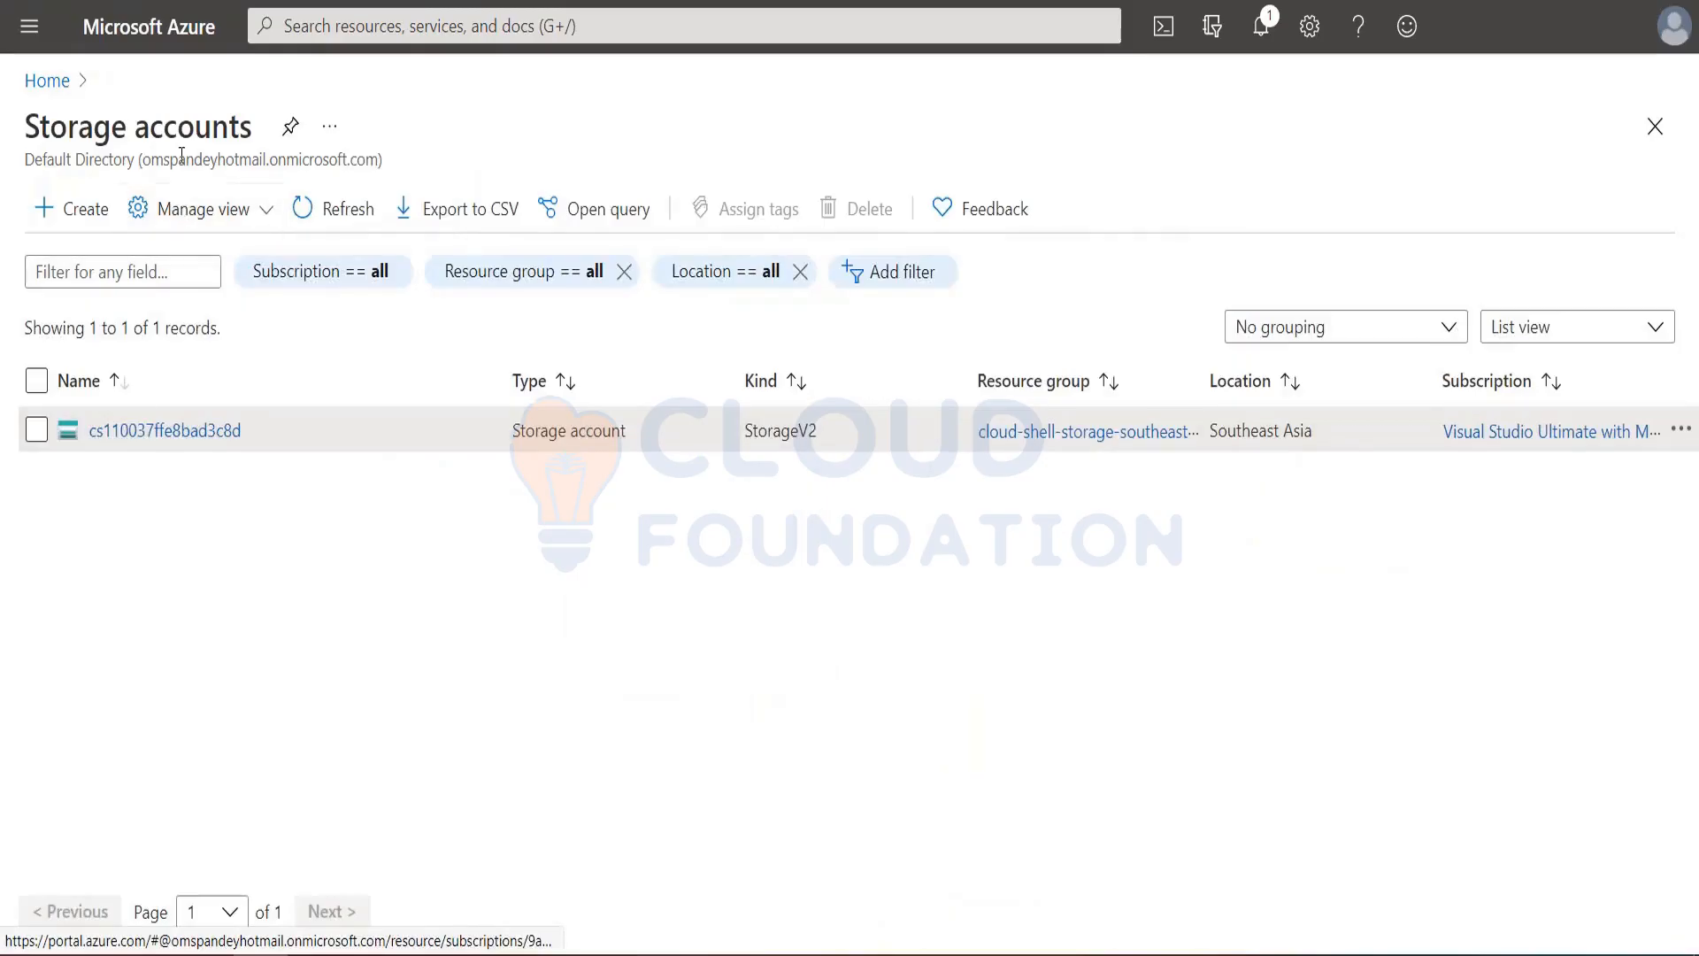
{"action": "left_click", "coordinate": [165, 430]}
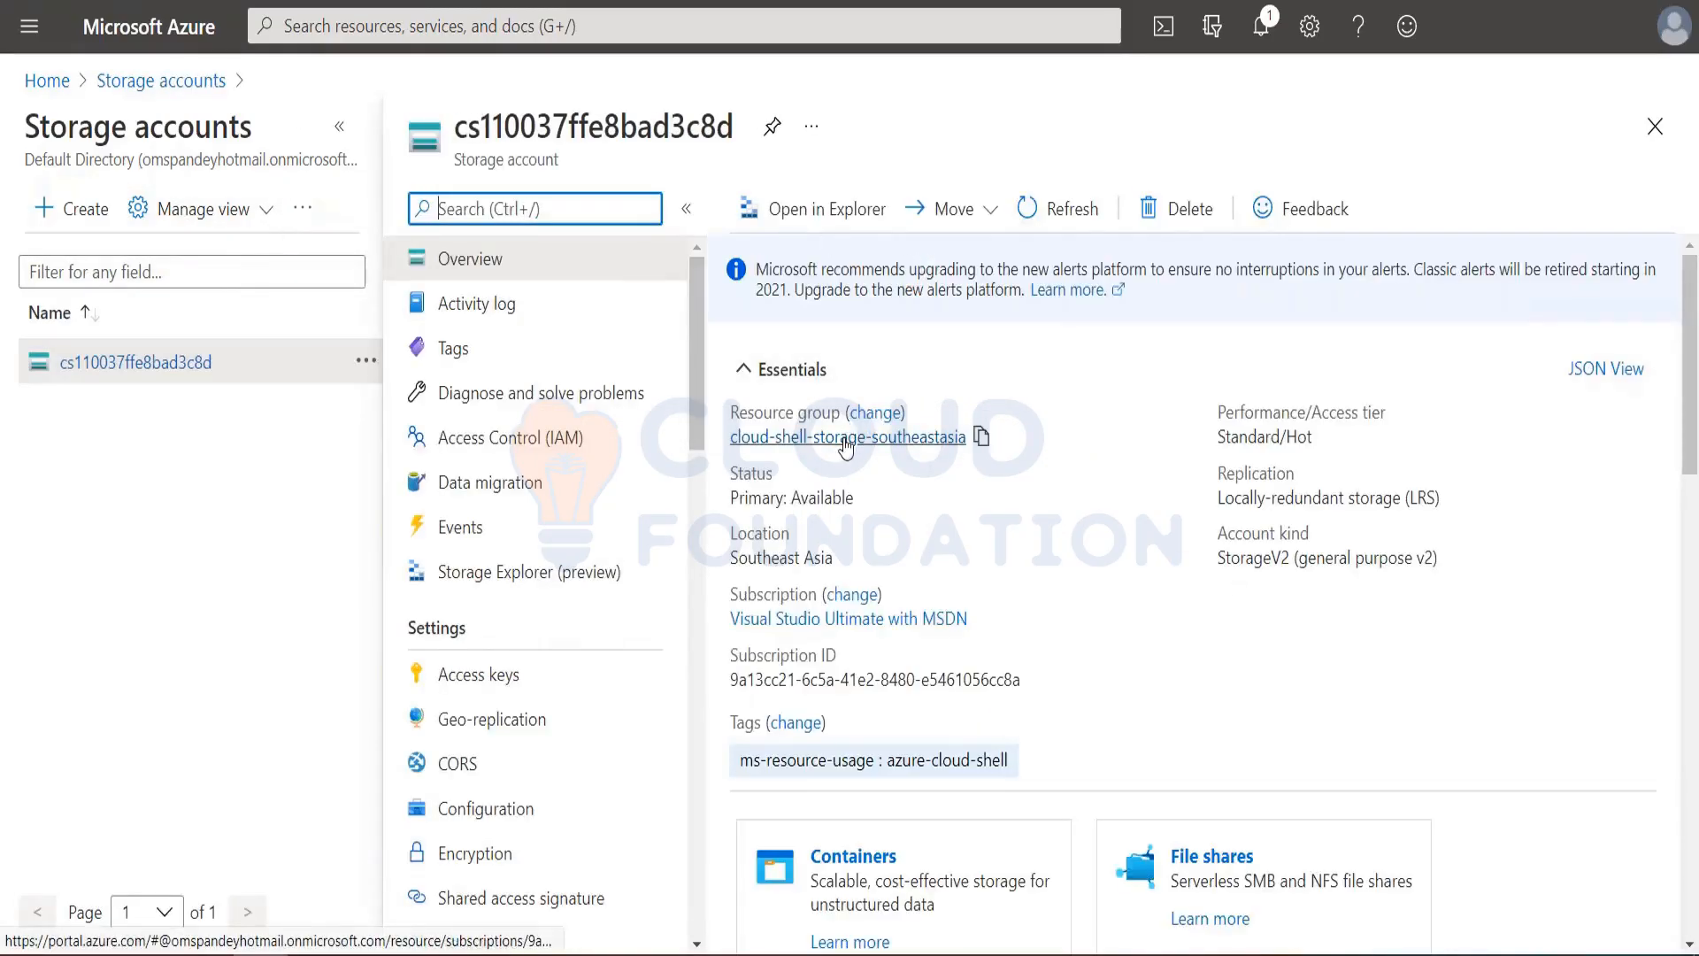
{"action": "left_click", "coordinate": [847, 436]}
{"action": "left_click", "coordinate": [81, 630]}
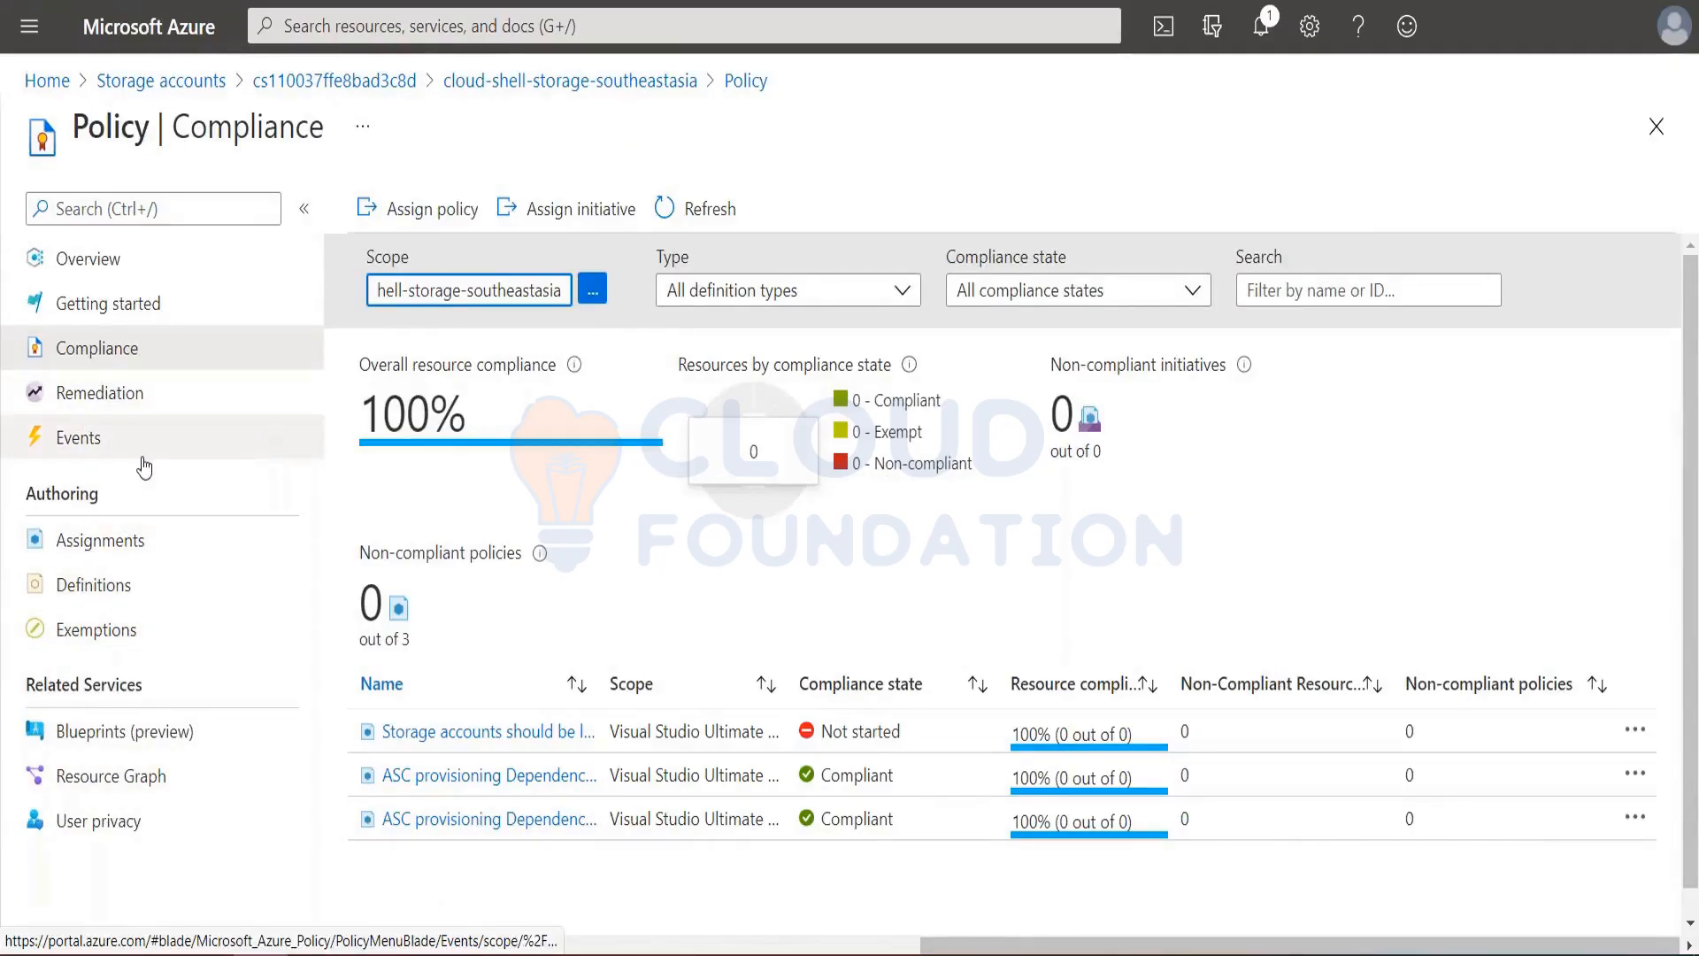
{"action": "left_click", "coordinate": [581, 210]}
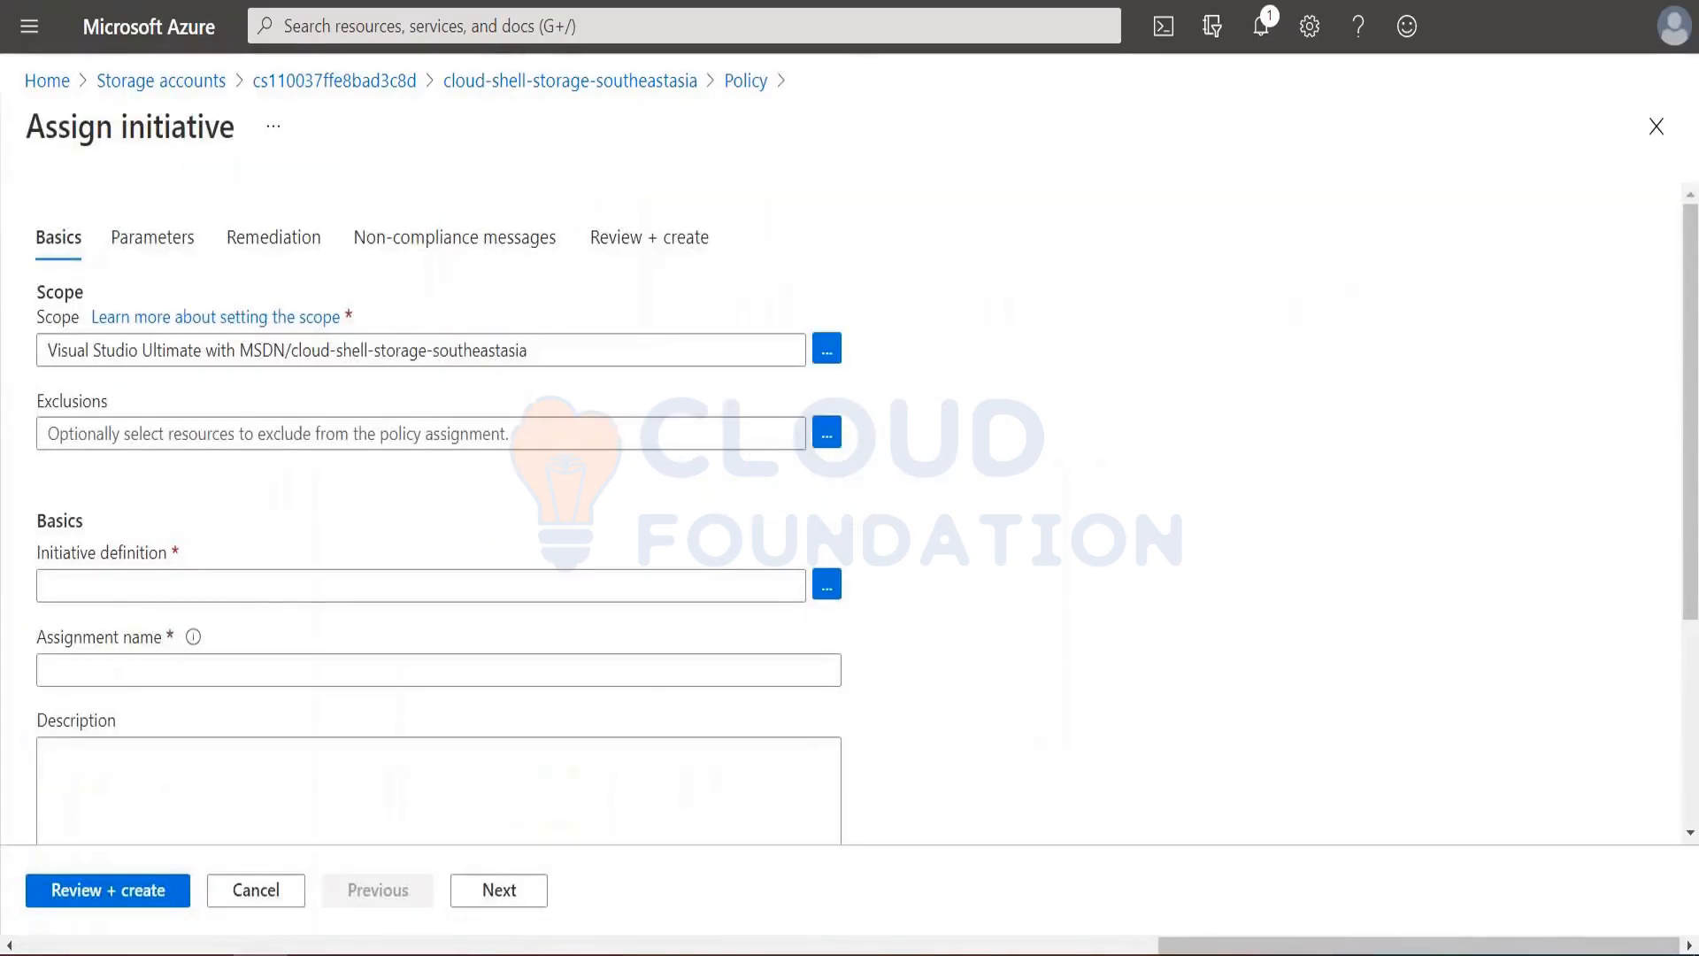
{"action": "left_click", "coordinate": [828, 594]}
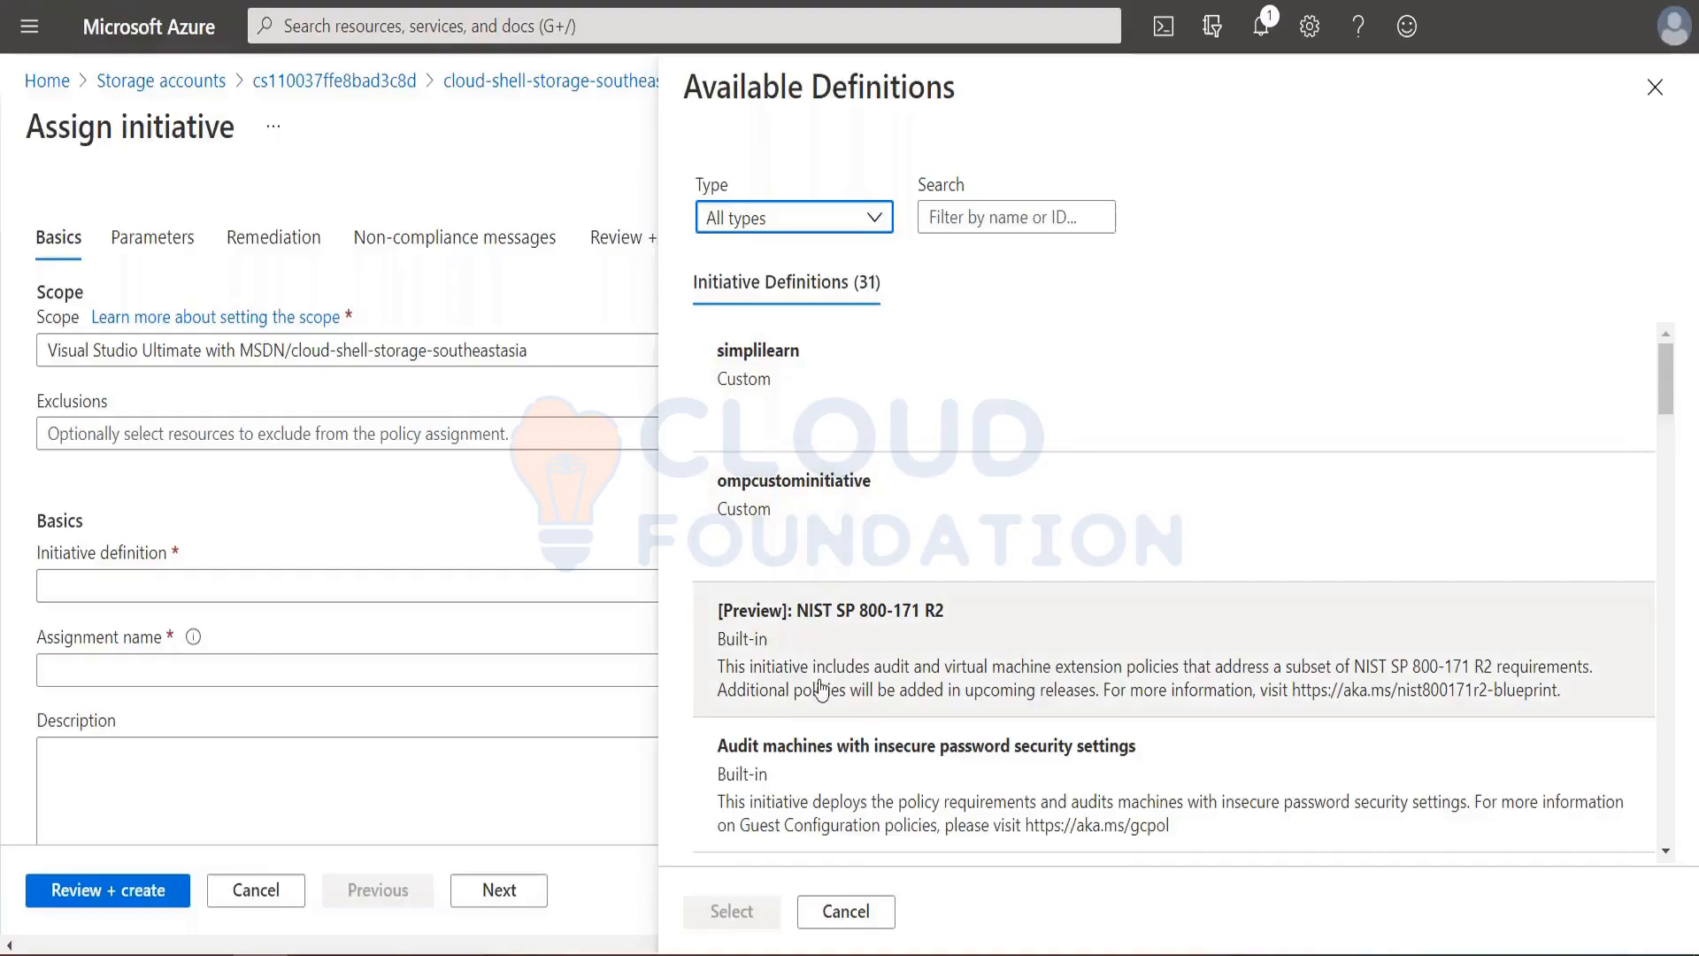
{"action": "scroll", "coordinate": [821, 689], "scroll_direction": "down", "scroll_amount": 10}
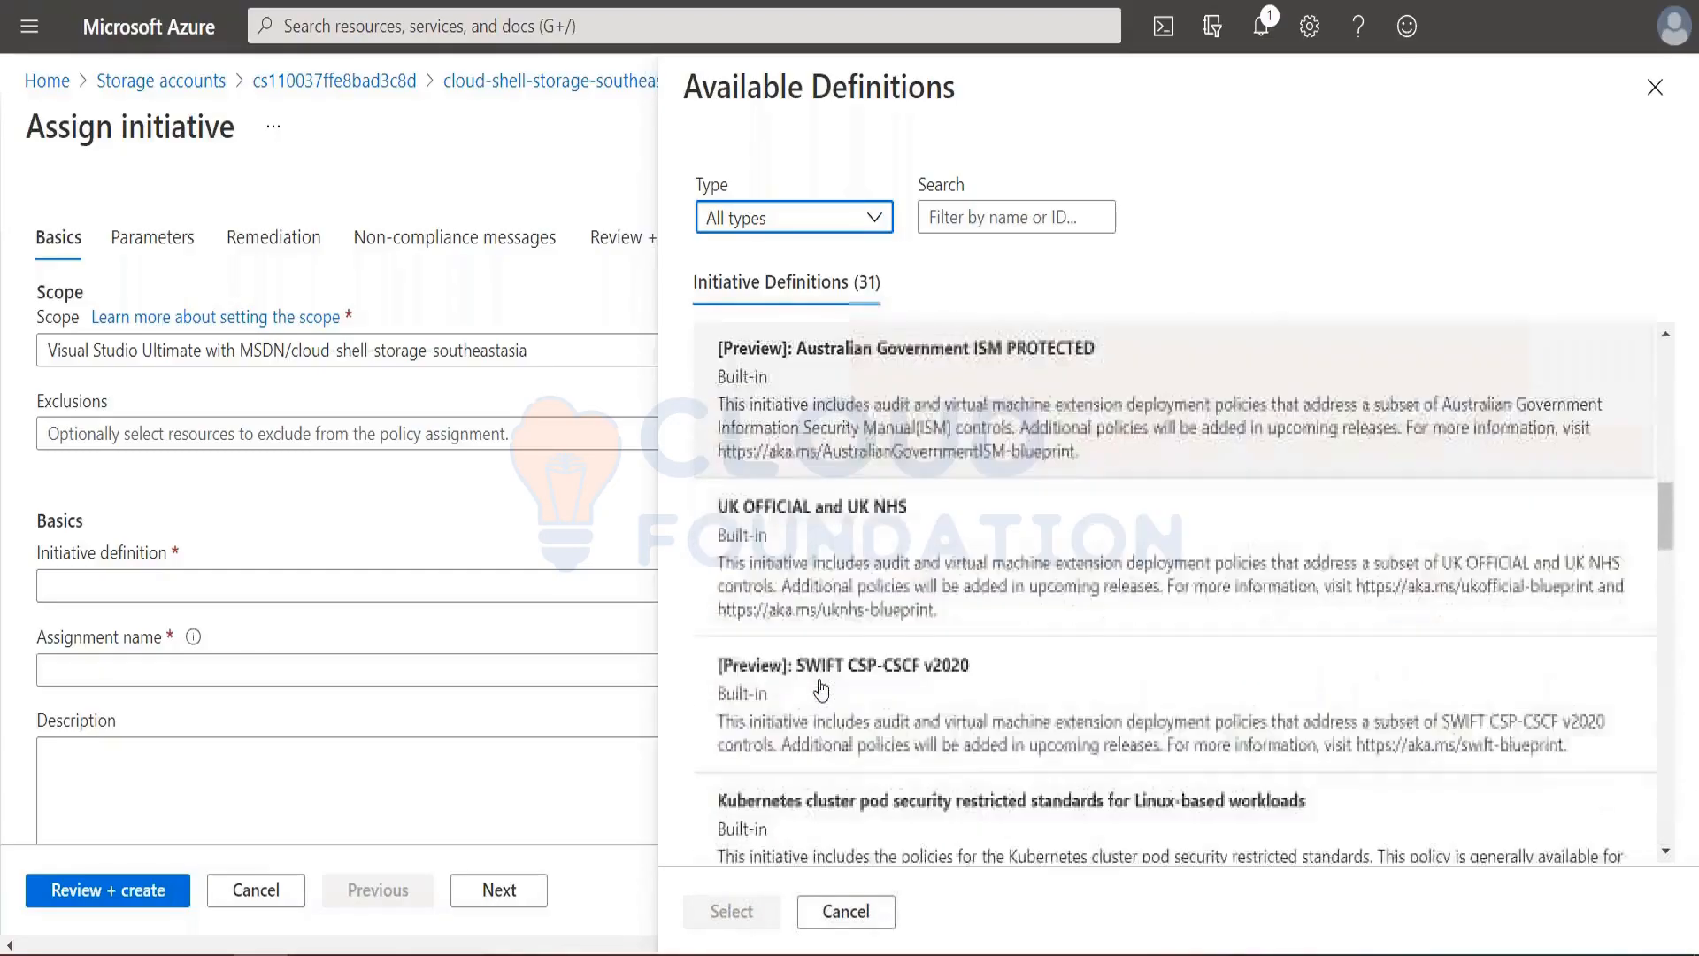
{"action": "scroll", "coordinate": [821, 688], "scroll_direction": "down", "scroll_amount": 10}
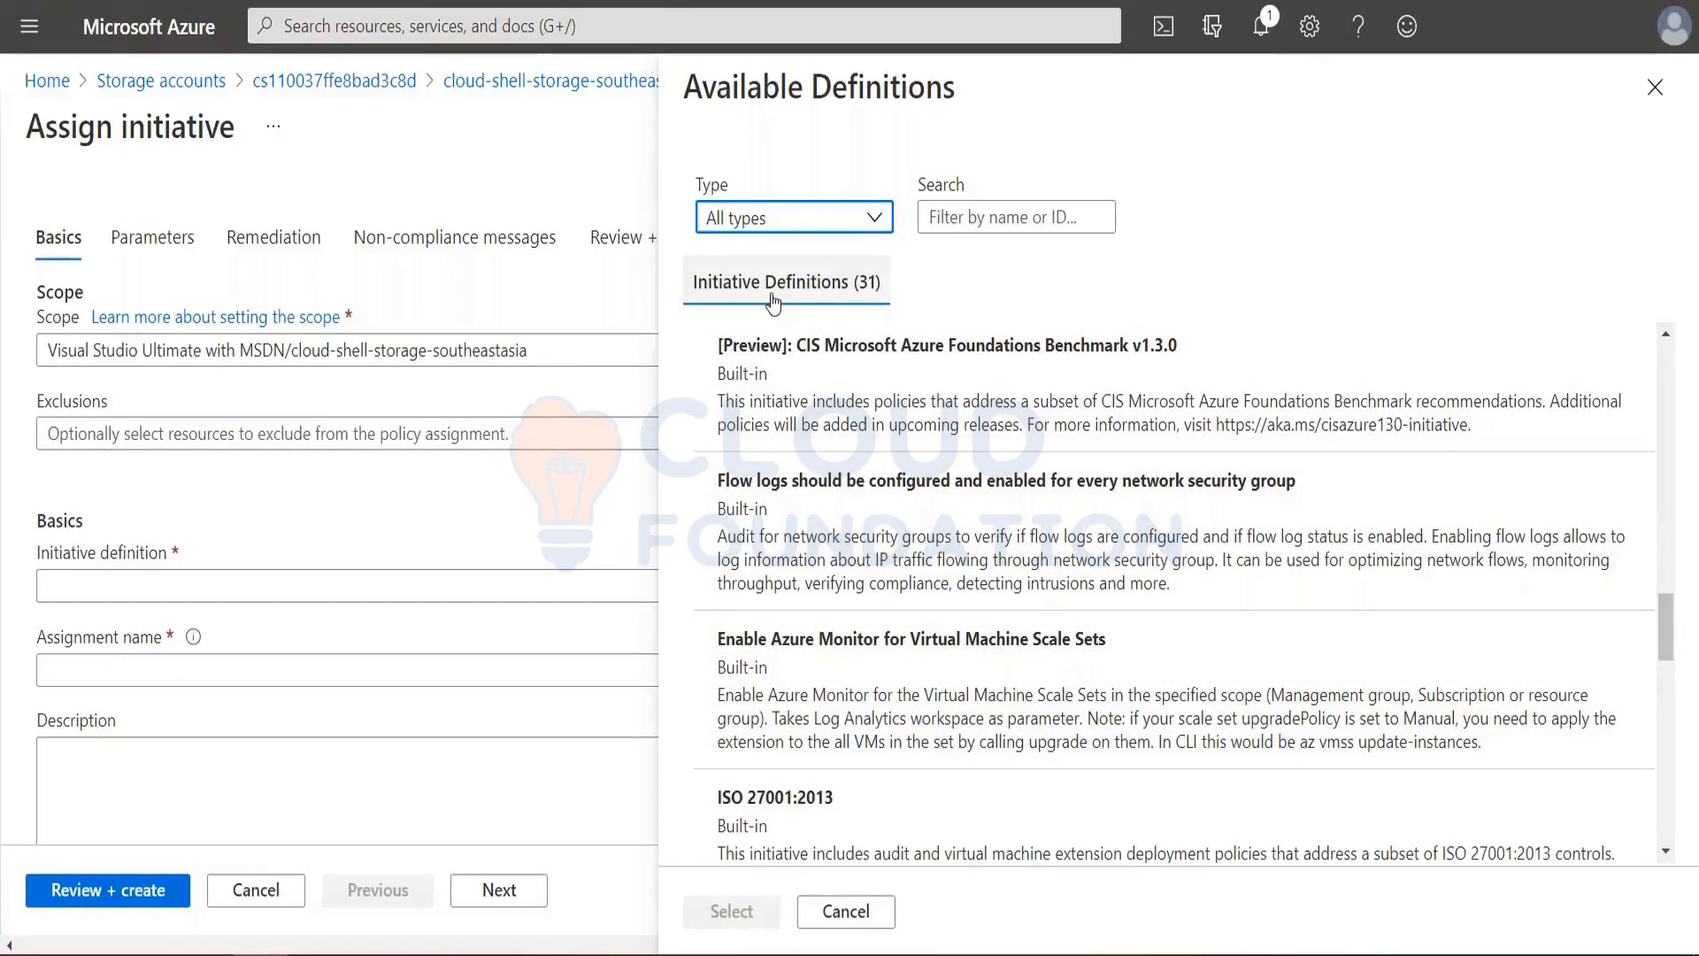
Leave the initiative assignment and view the policy assignments of the cloud-shell-storage-southeastasia resource group.
{"action": "left_click", "coordinate": [486, 82]}
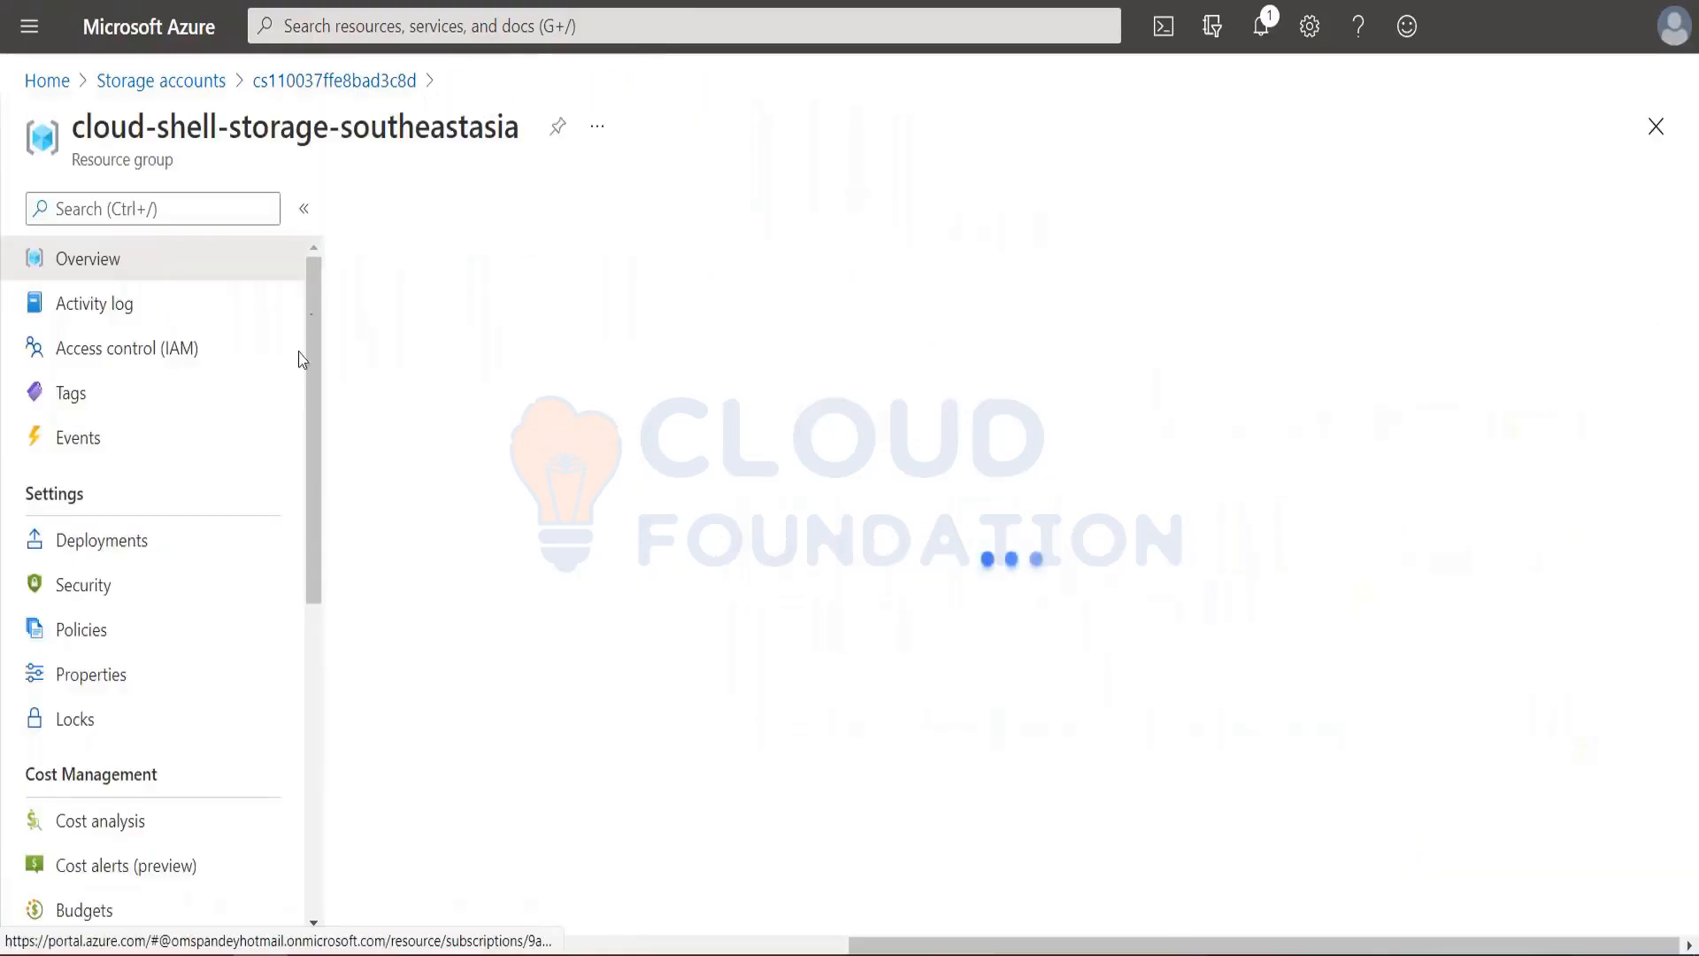
{"action": "left_click", "coordinate": [82, 631]}
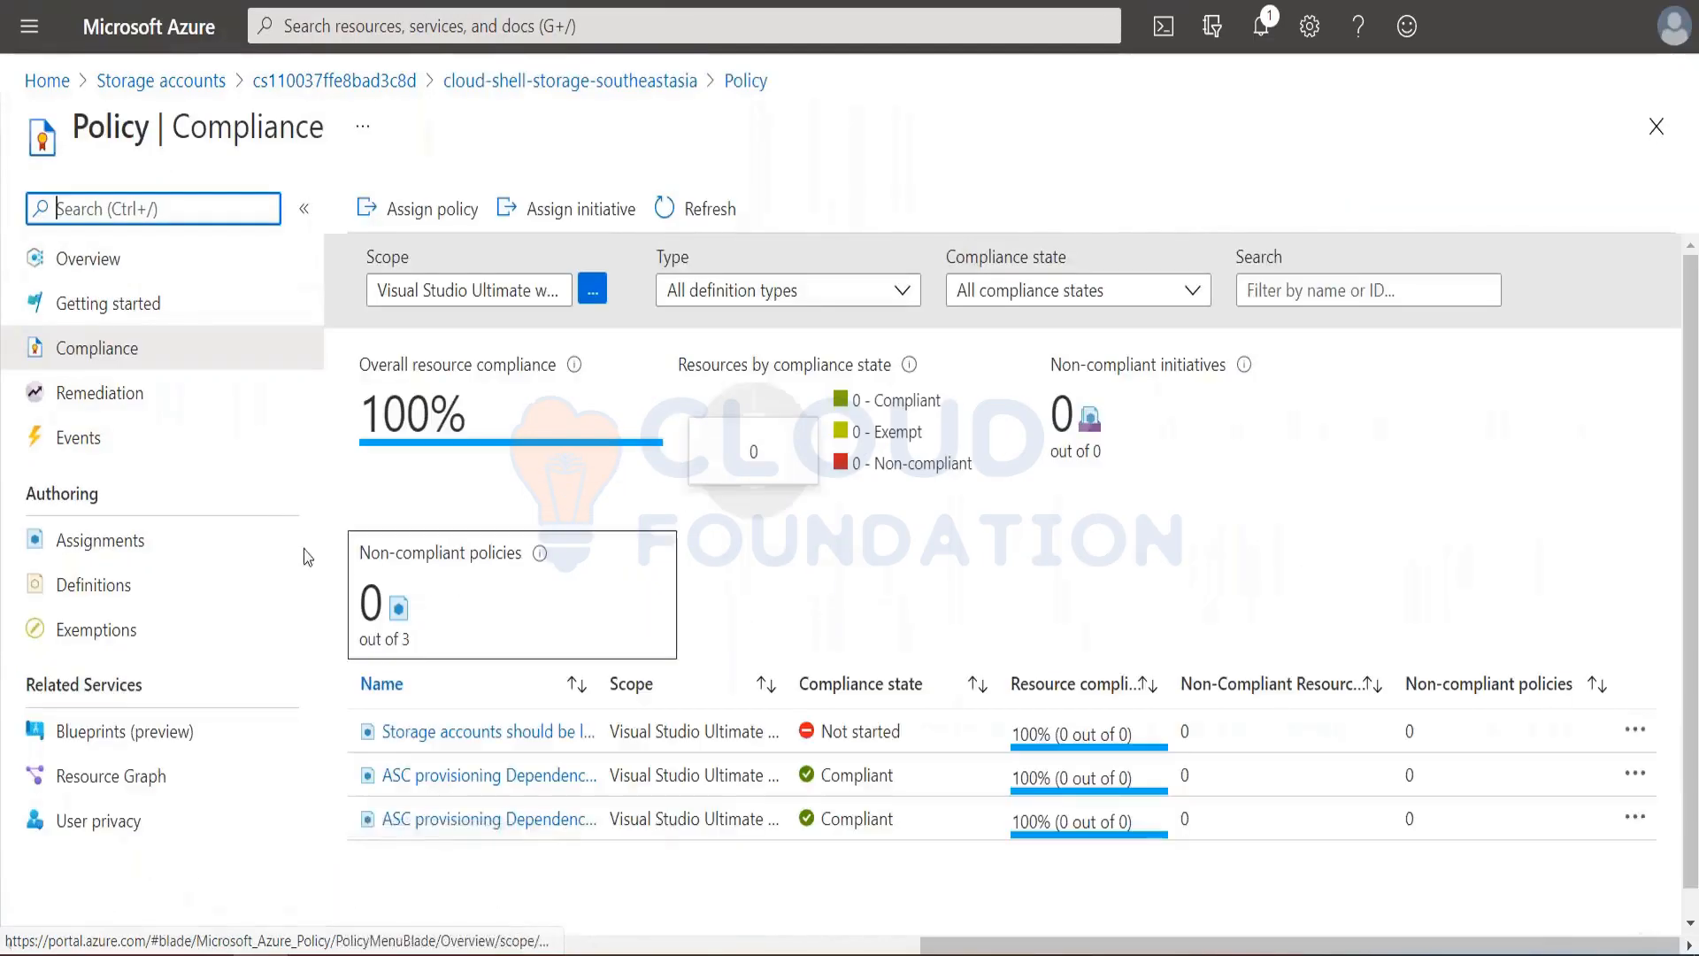
{"action": "left_click", "coordinate": [91, 551]}
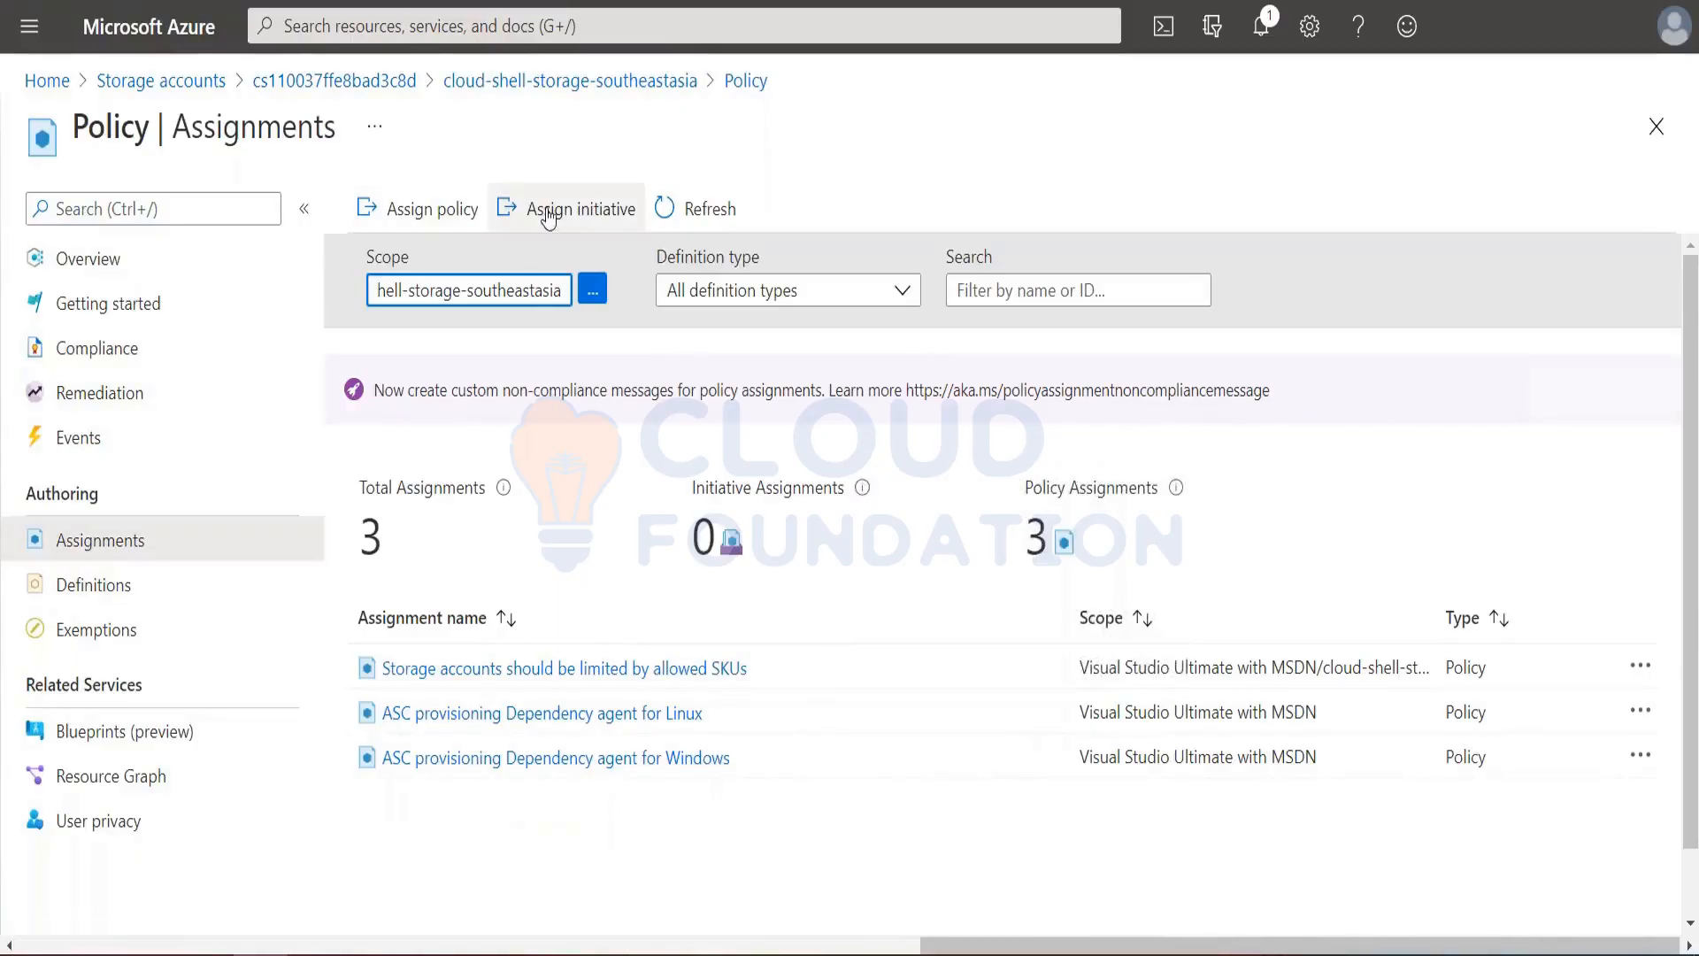
Start a new initiative definition from the policy definitions page and assign it to the existing category Compute.
{"action": "left_click", "coordinate": [104, 587]}
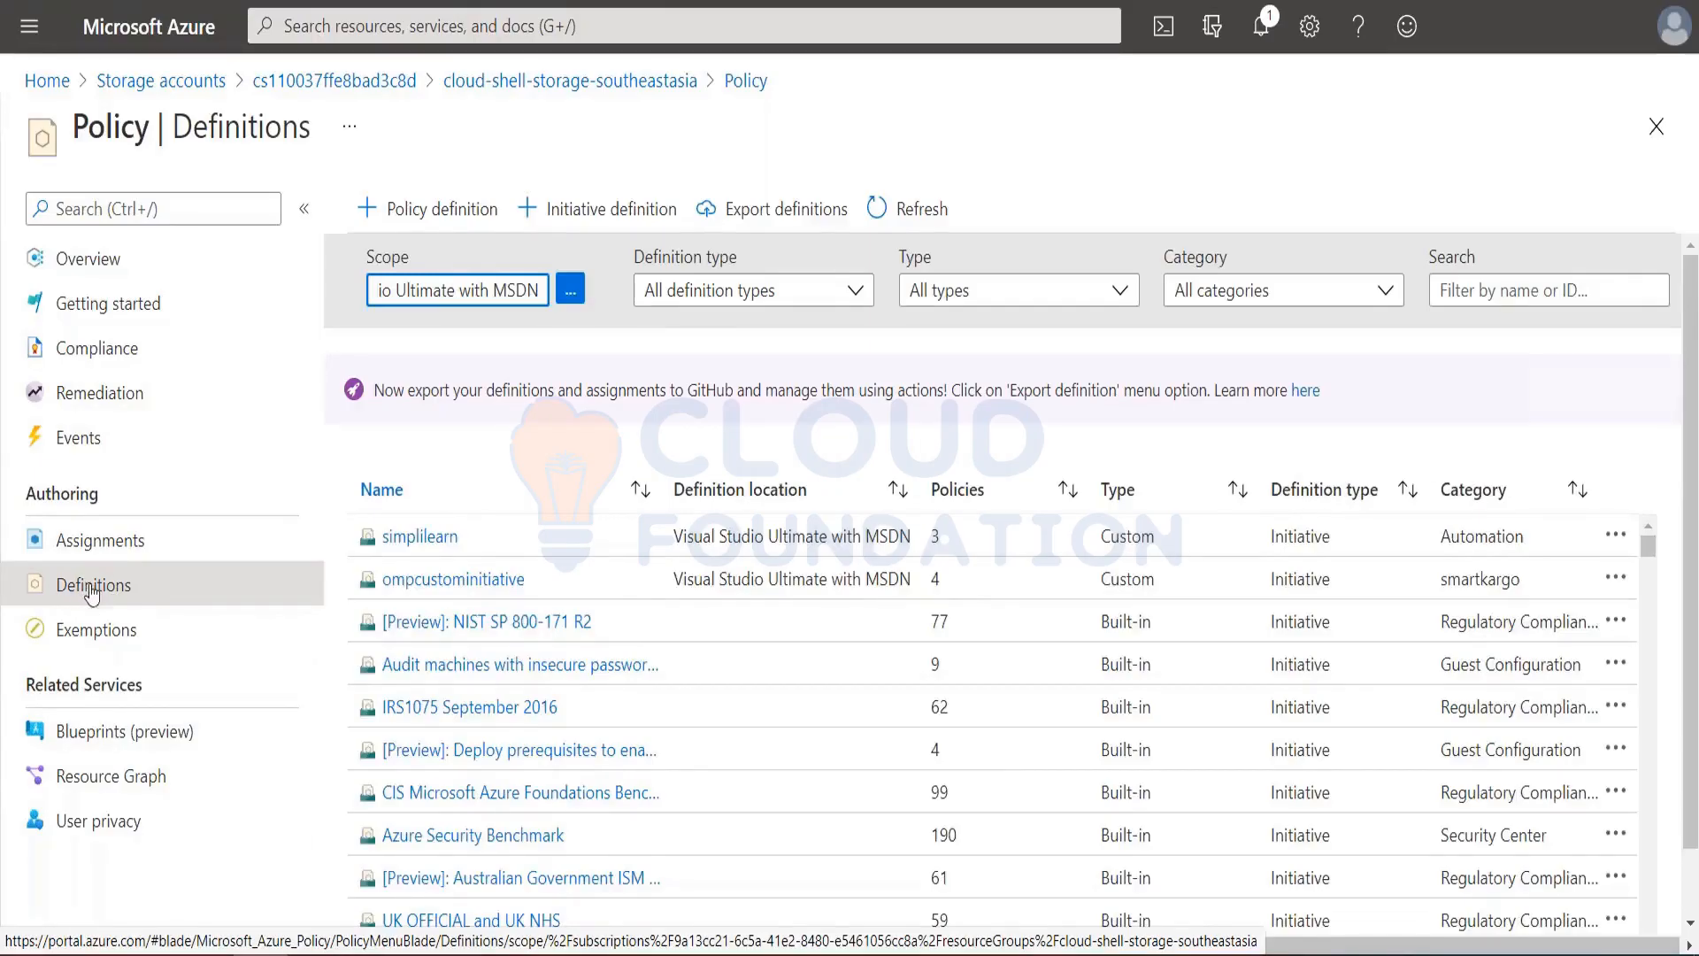
{"action": "left_click", "coordinate": [617, 212]}
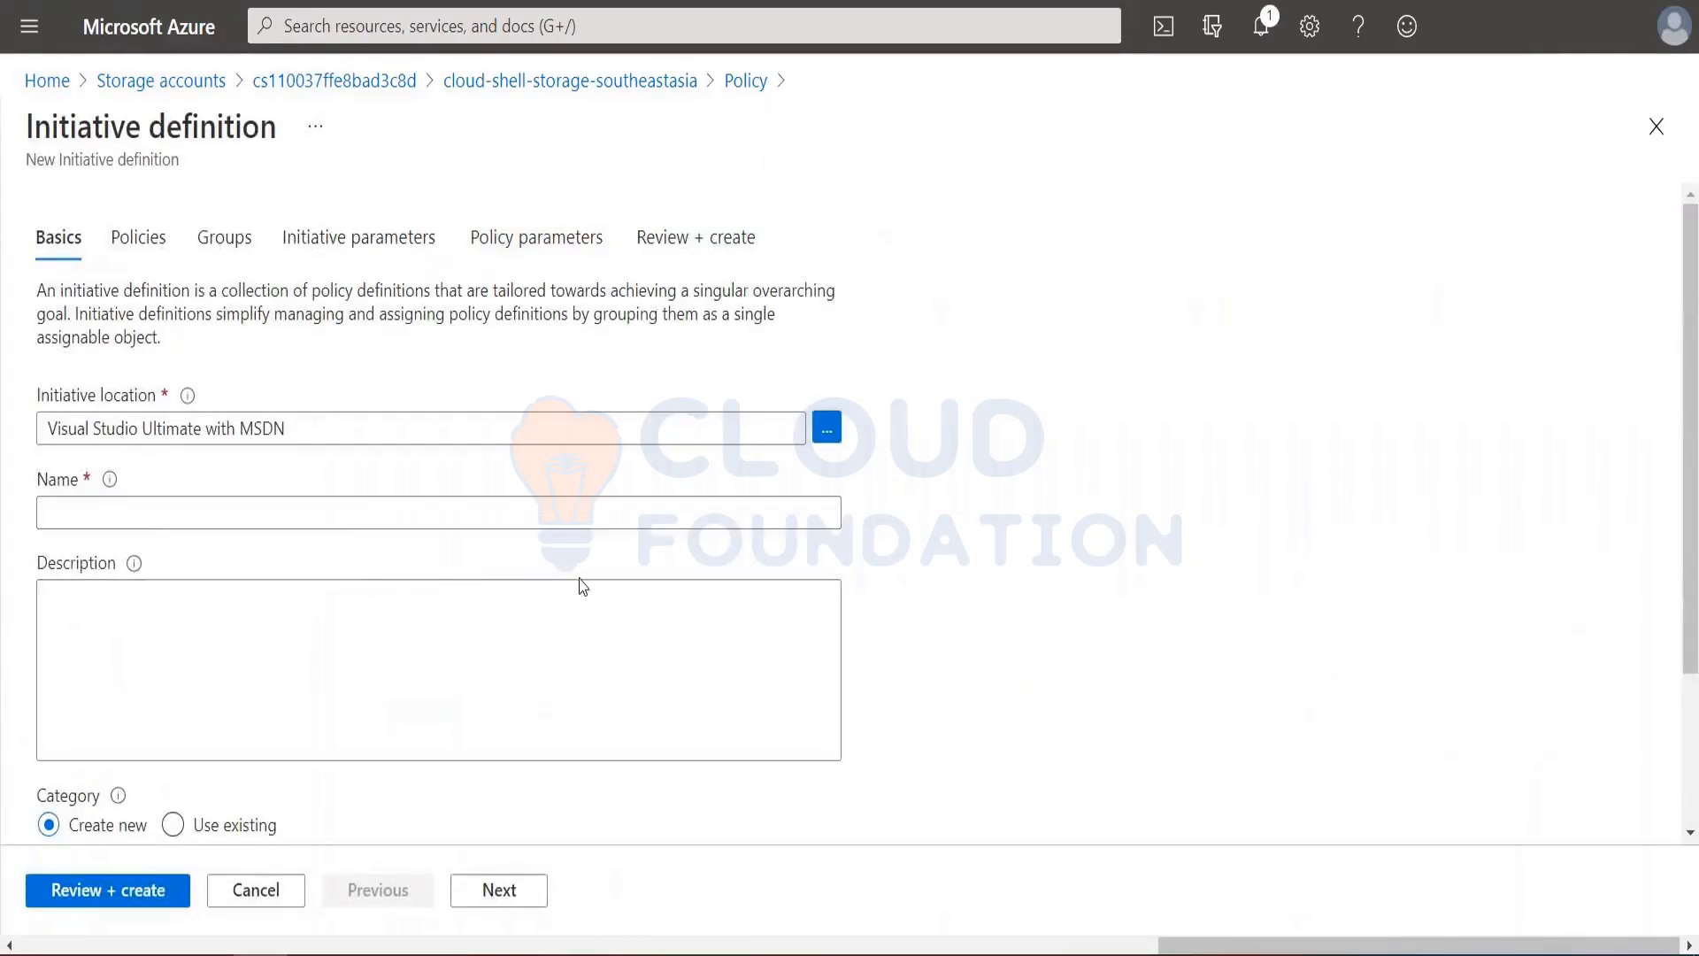
{"action": "scroll", "coordinate": [581, 586], "scroll_direction": "down", "scroll_amount": 3}
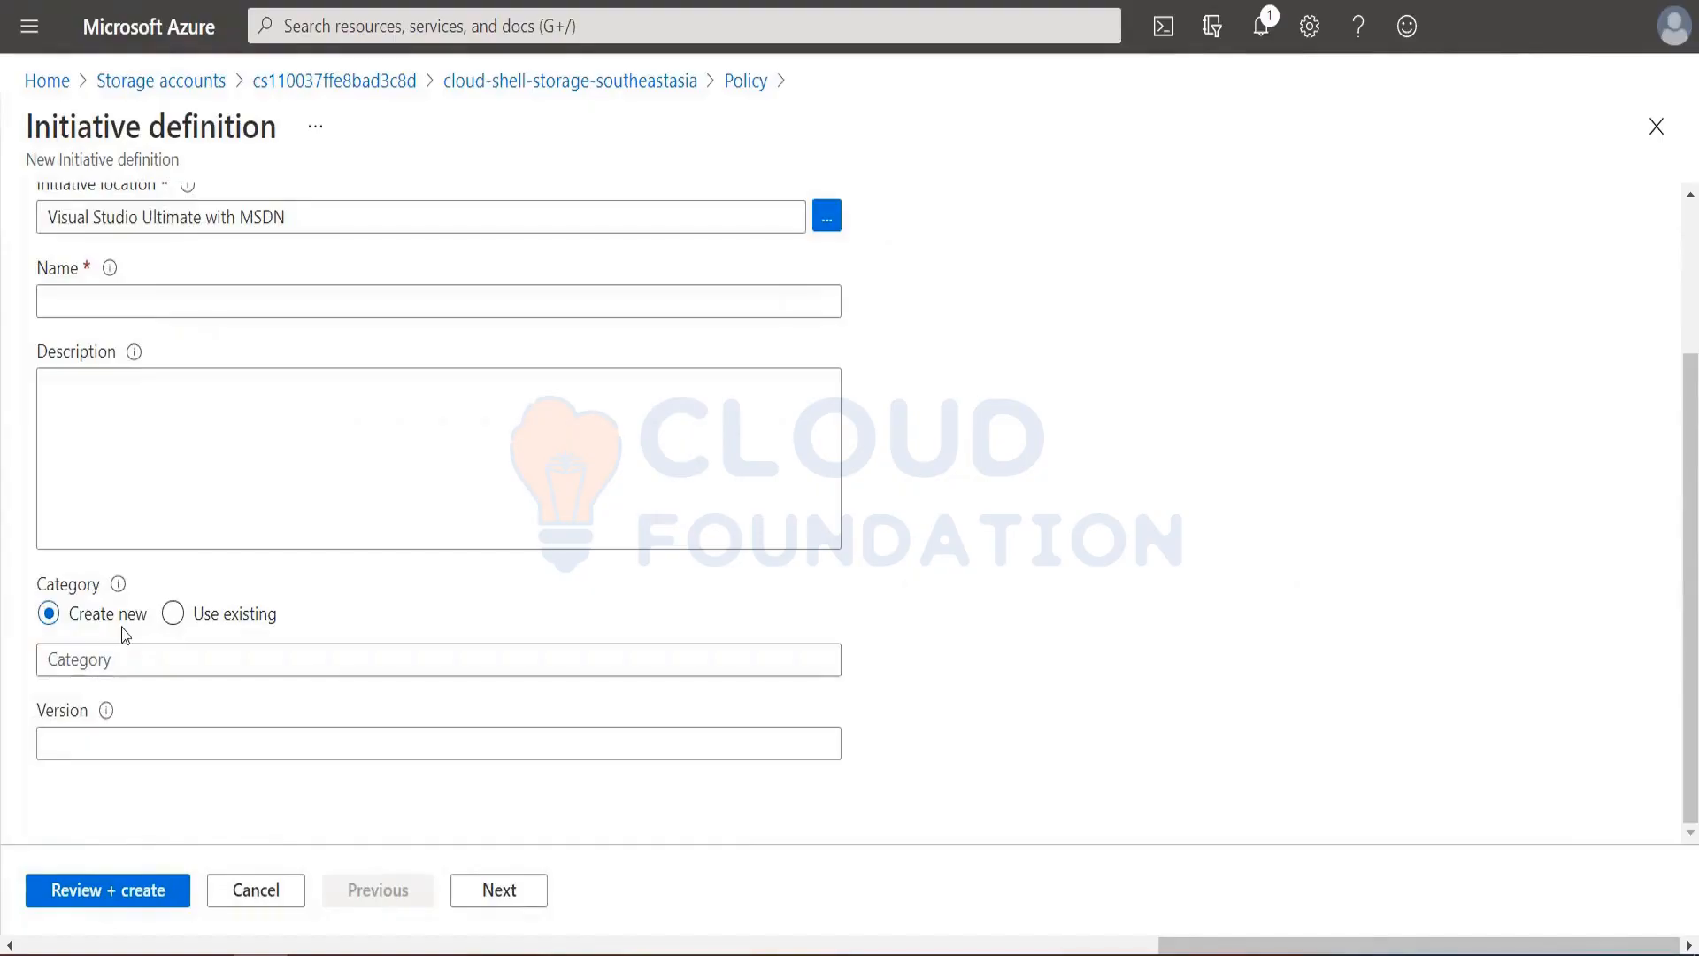
{"action": "left_click", "coordinate": [155, 660]}
{"action": "left_click", "coordinate": [172, 613]}
{"action": "left_click", "coordinate": [171, 670]}
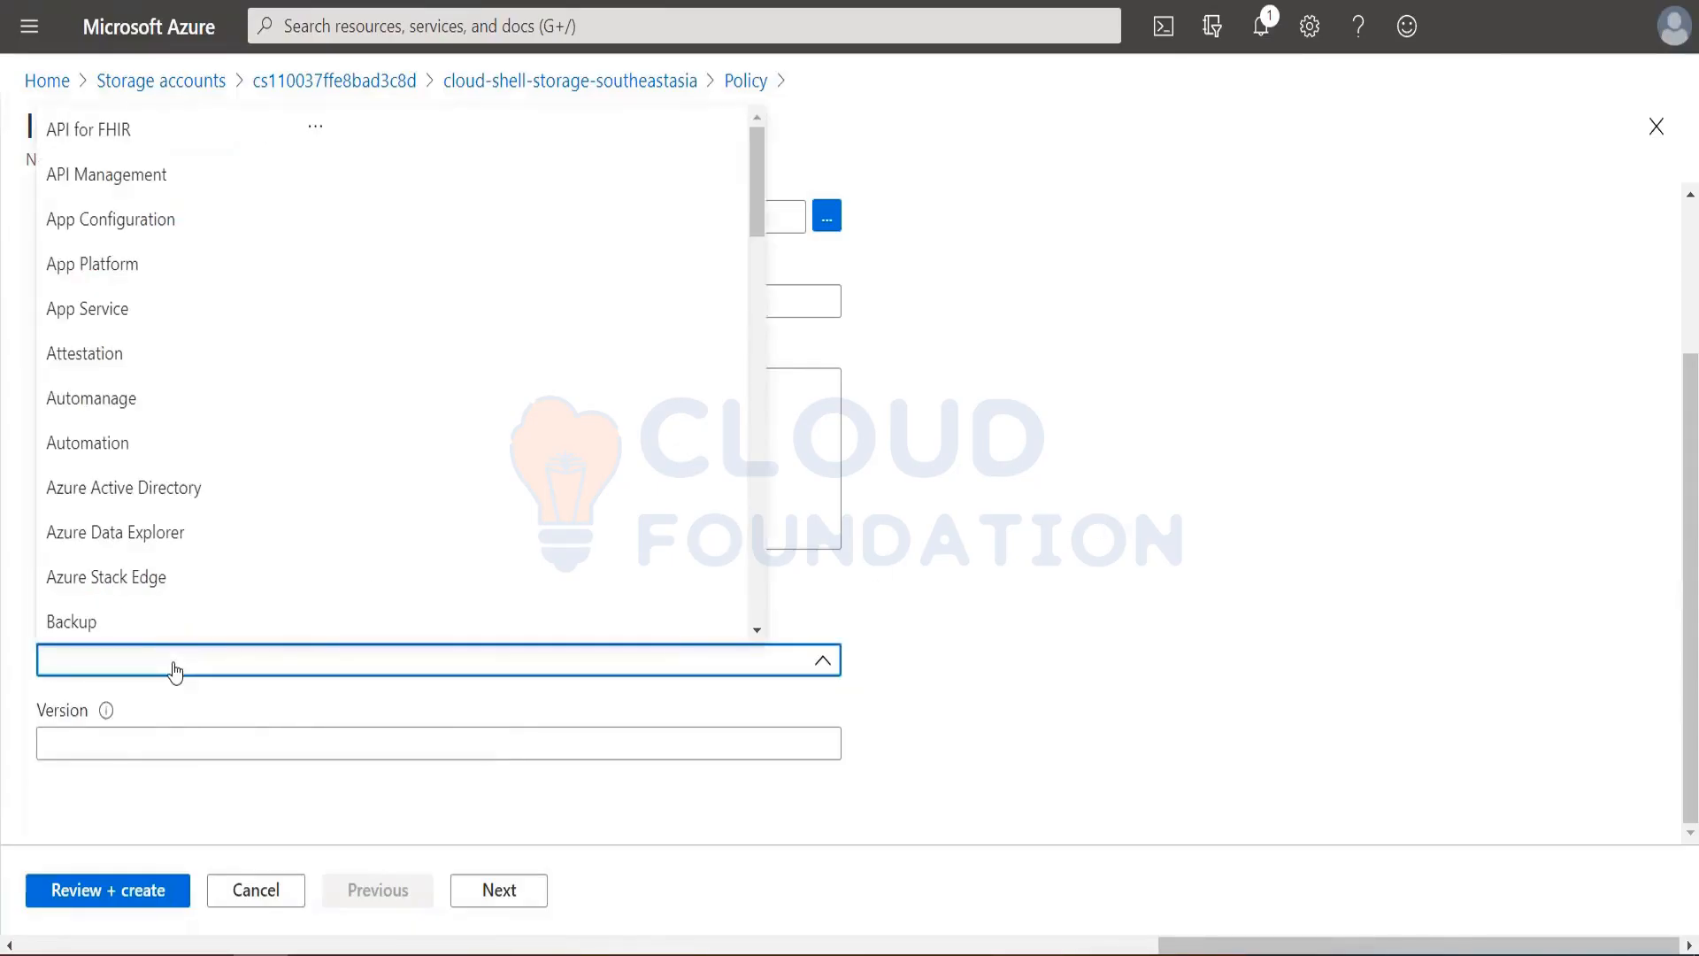
{"action": "scroll", "coordinate": [148, 359], "scroll_direction": "down", "scroll_amount": 15}
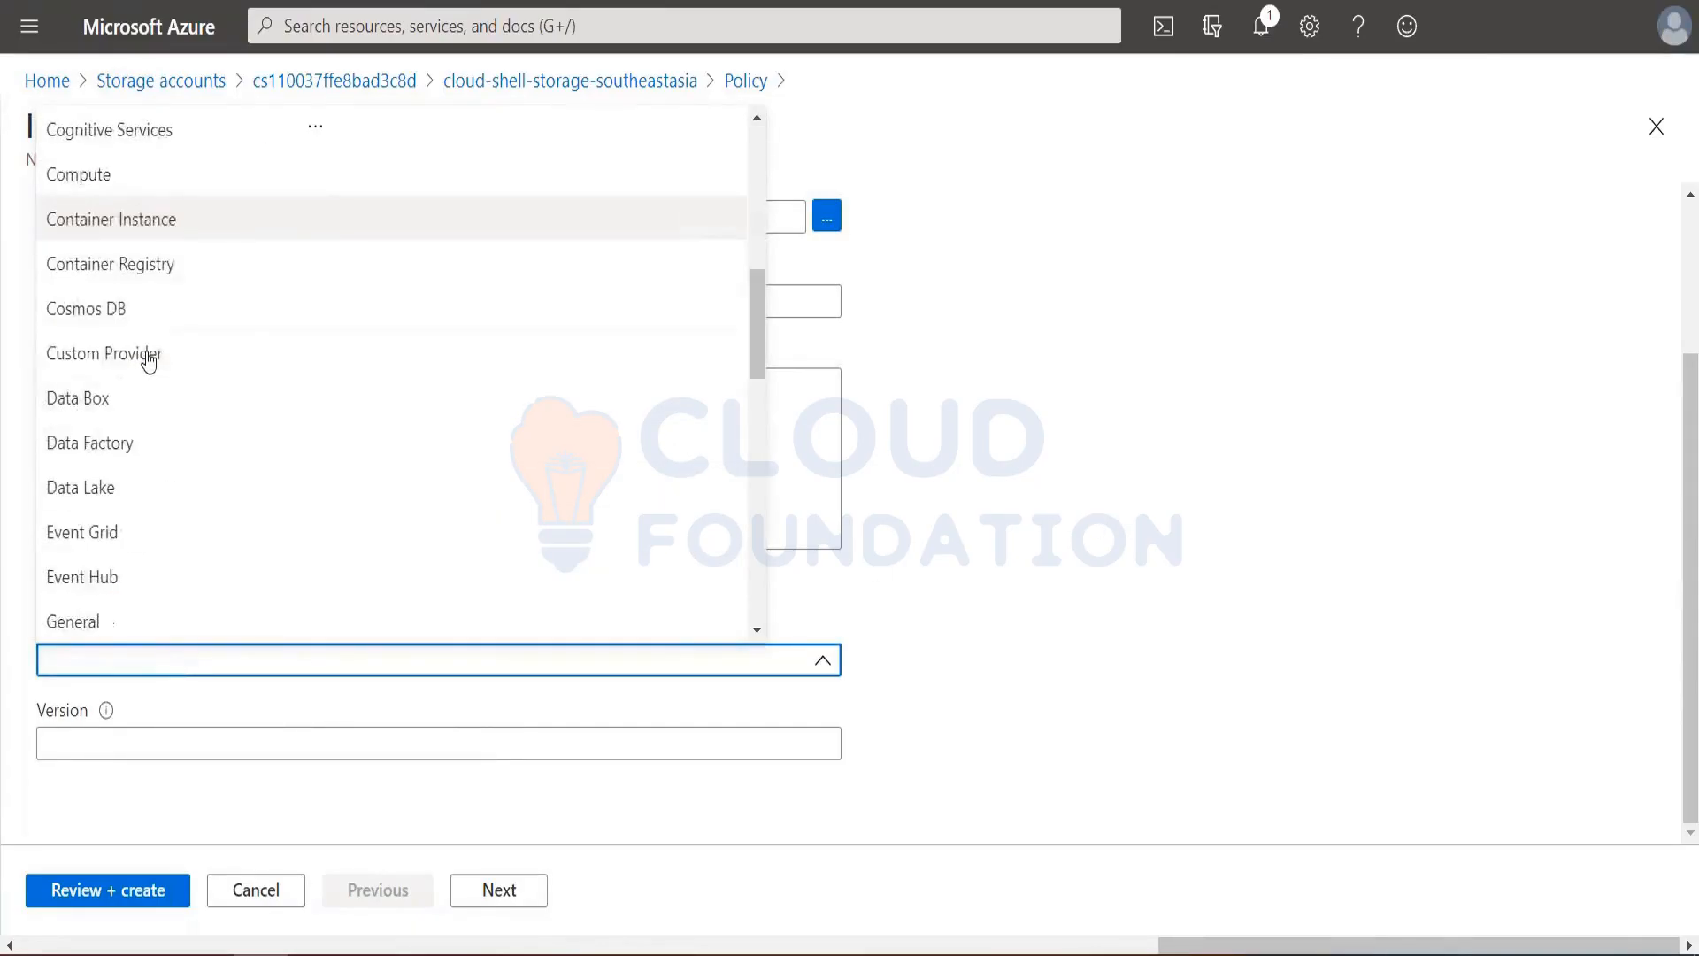
{"action": "scroll", "coordinate": [170, 558], "scroll_direction": "up", "scroll_amount": 20}
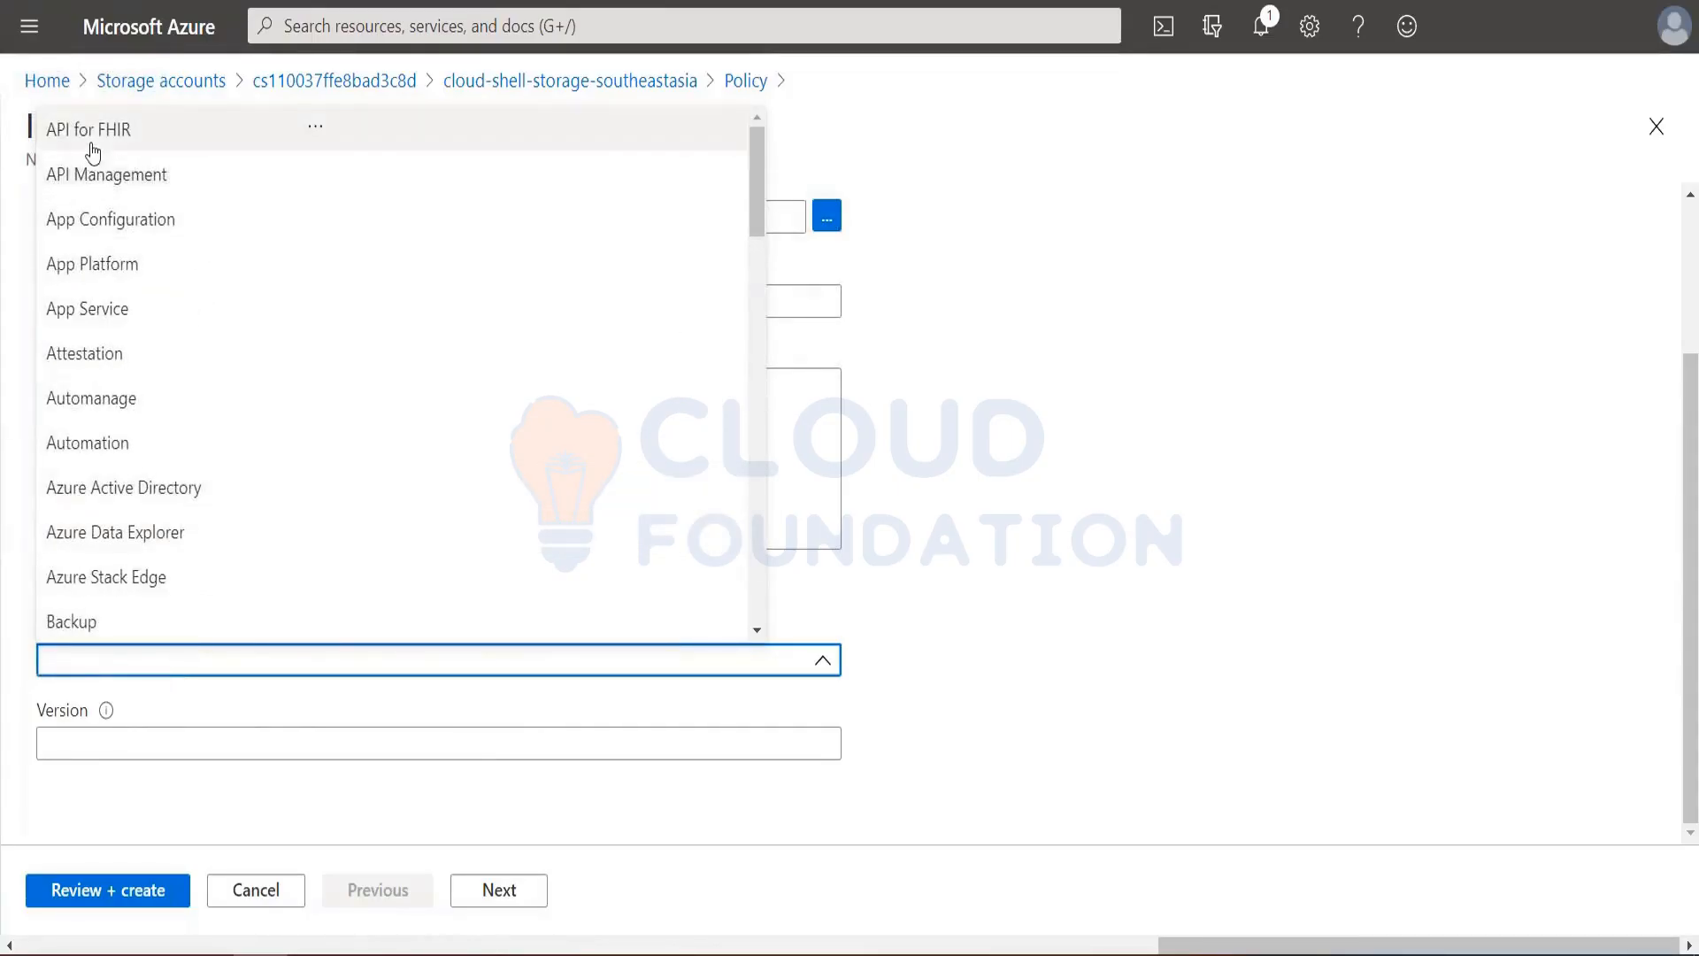
{"action": "scroll", "coordinate": [85, 522], "scroll_direction": "down", "scroll_amount": 3}
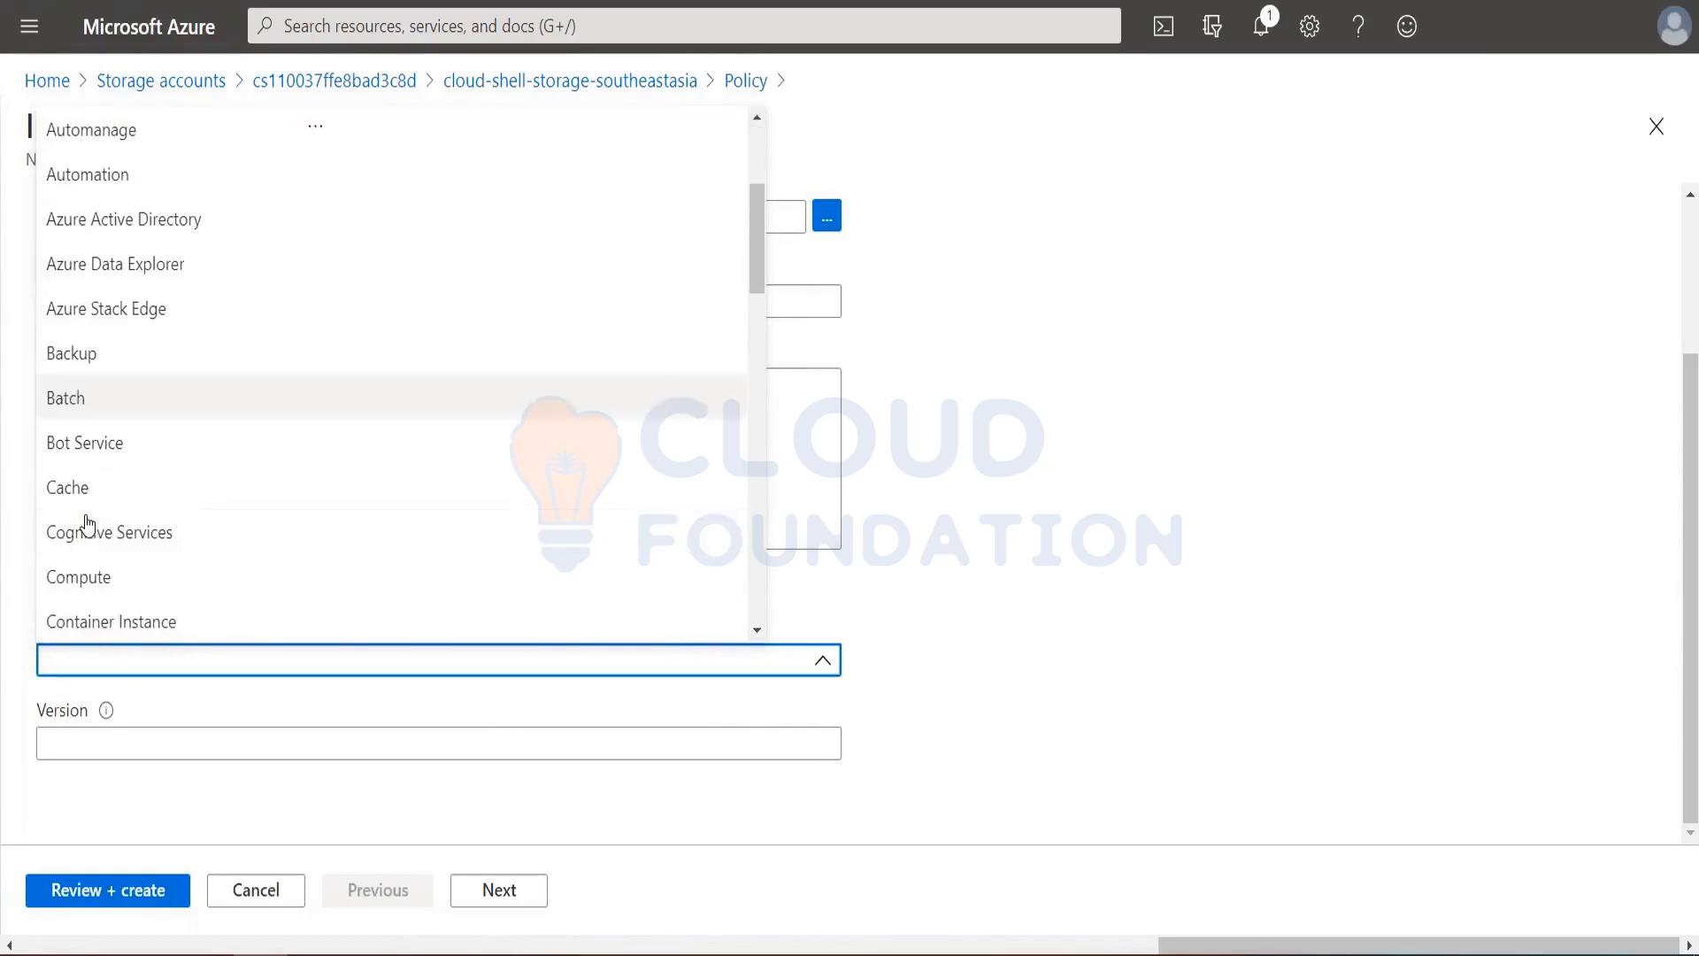
{"action": "scroll", "coordinate": [83, 447], "scroll_direction": "down", "scroll_amount": 2}
{"action": "left_click", "coordinate": [79, 446]}
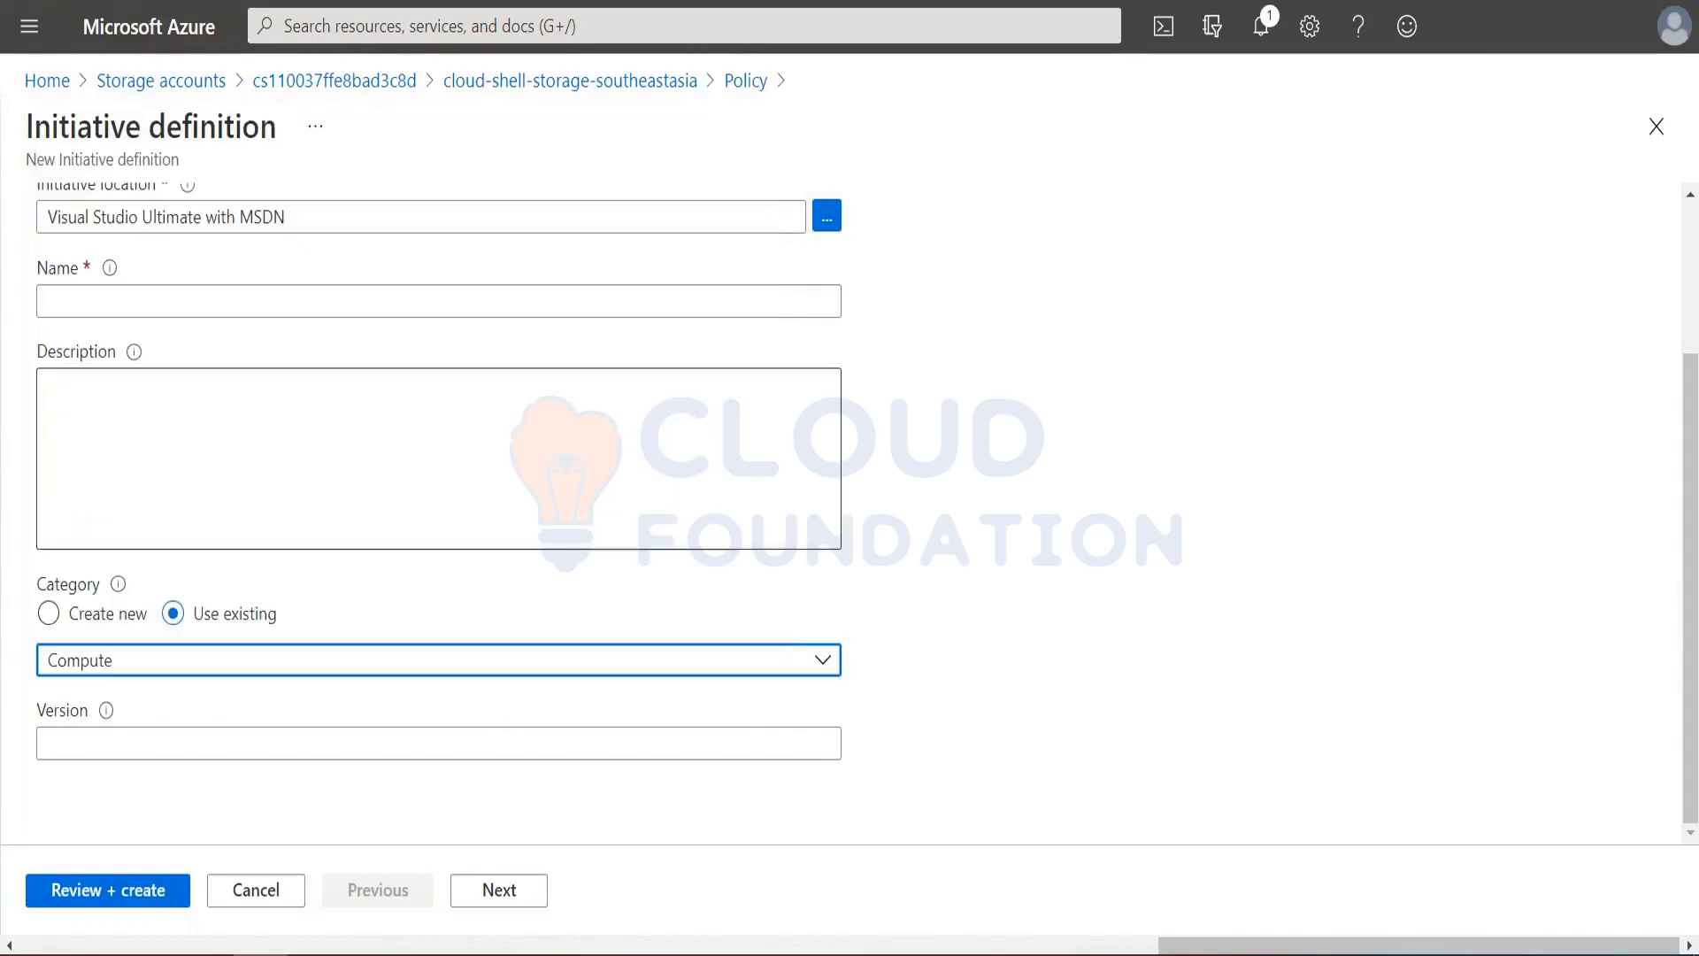
Name the initiative ABCCustomInitiative, set its version to 1.1 and continue to its policies.
{"action": "left_click", "coordinate": [150, 303]}
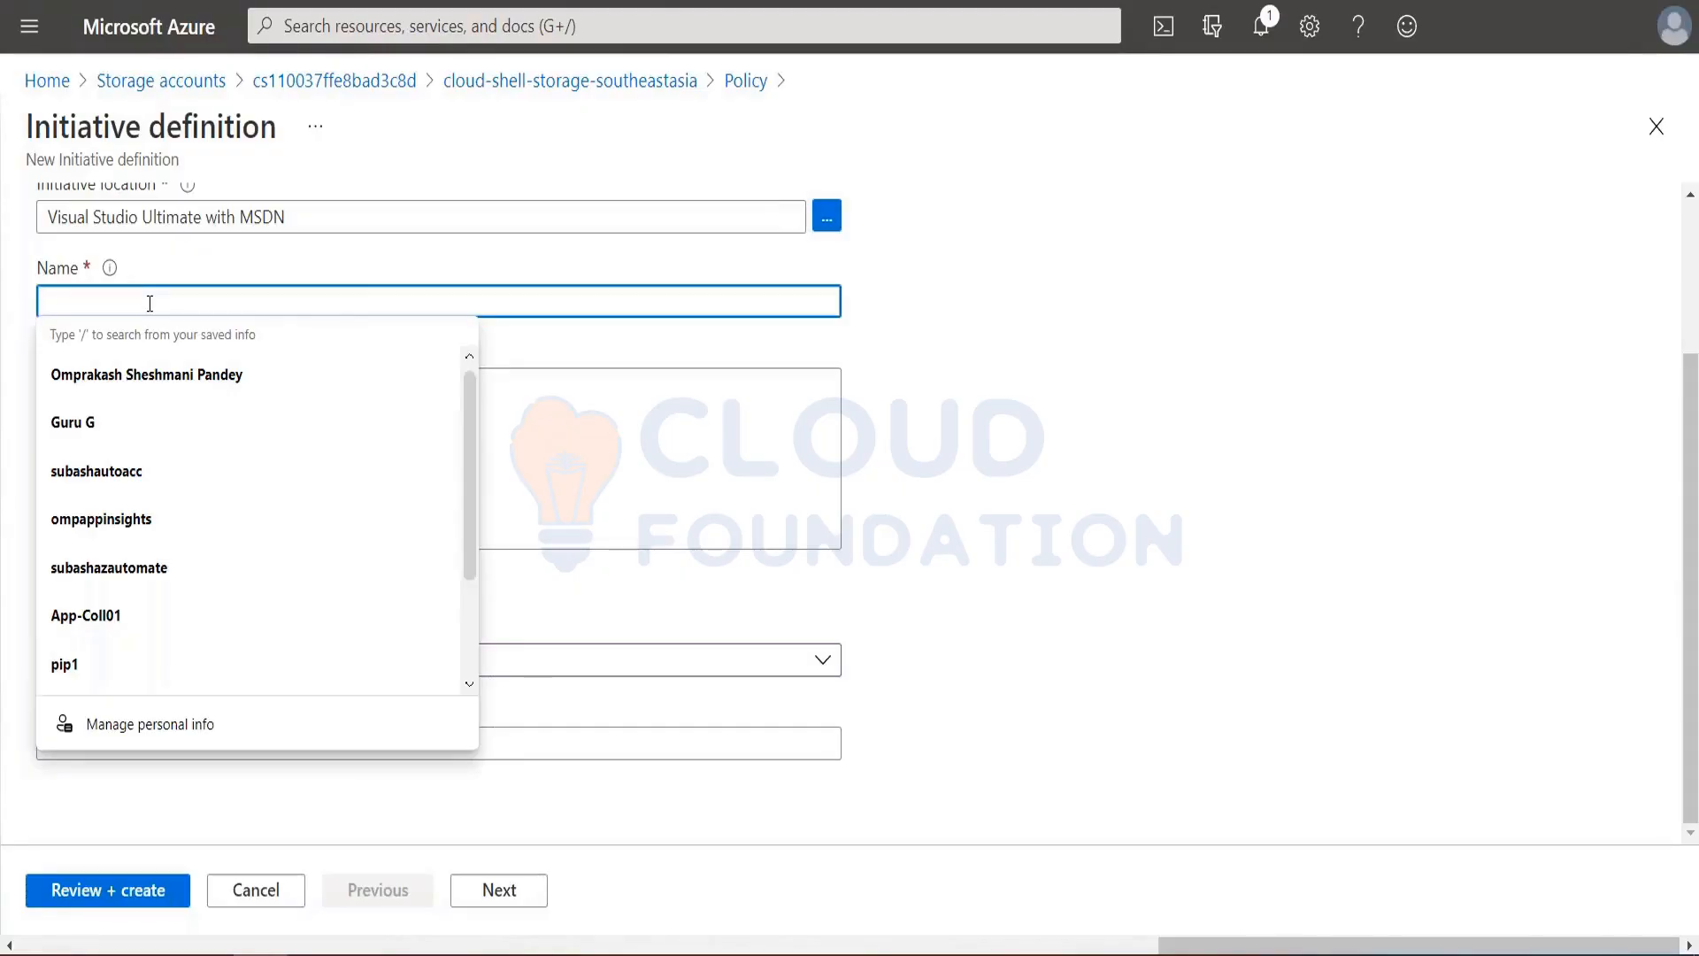
{"action": "type", "text": "ABCCustomInitiative"}
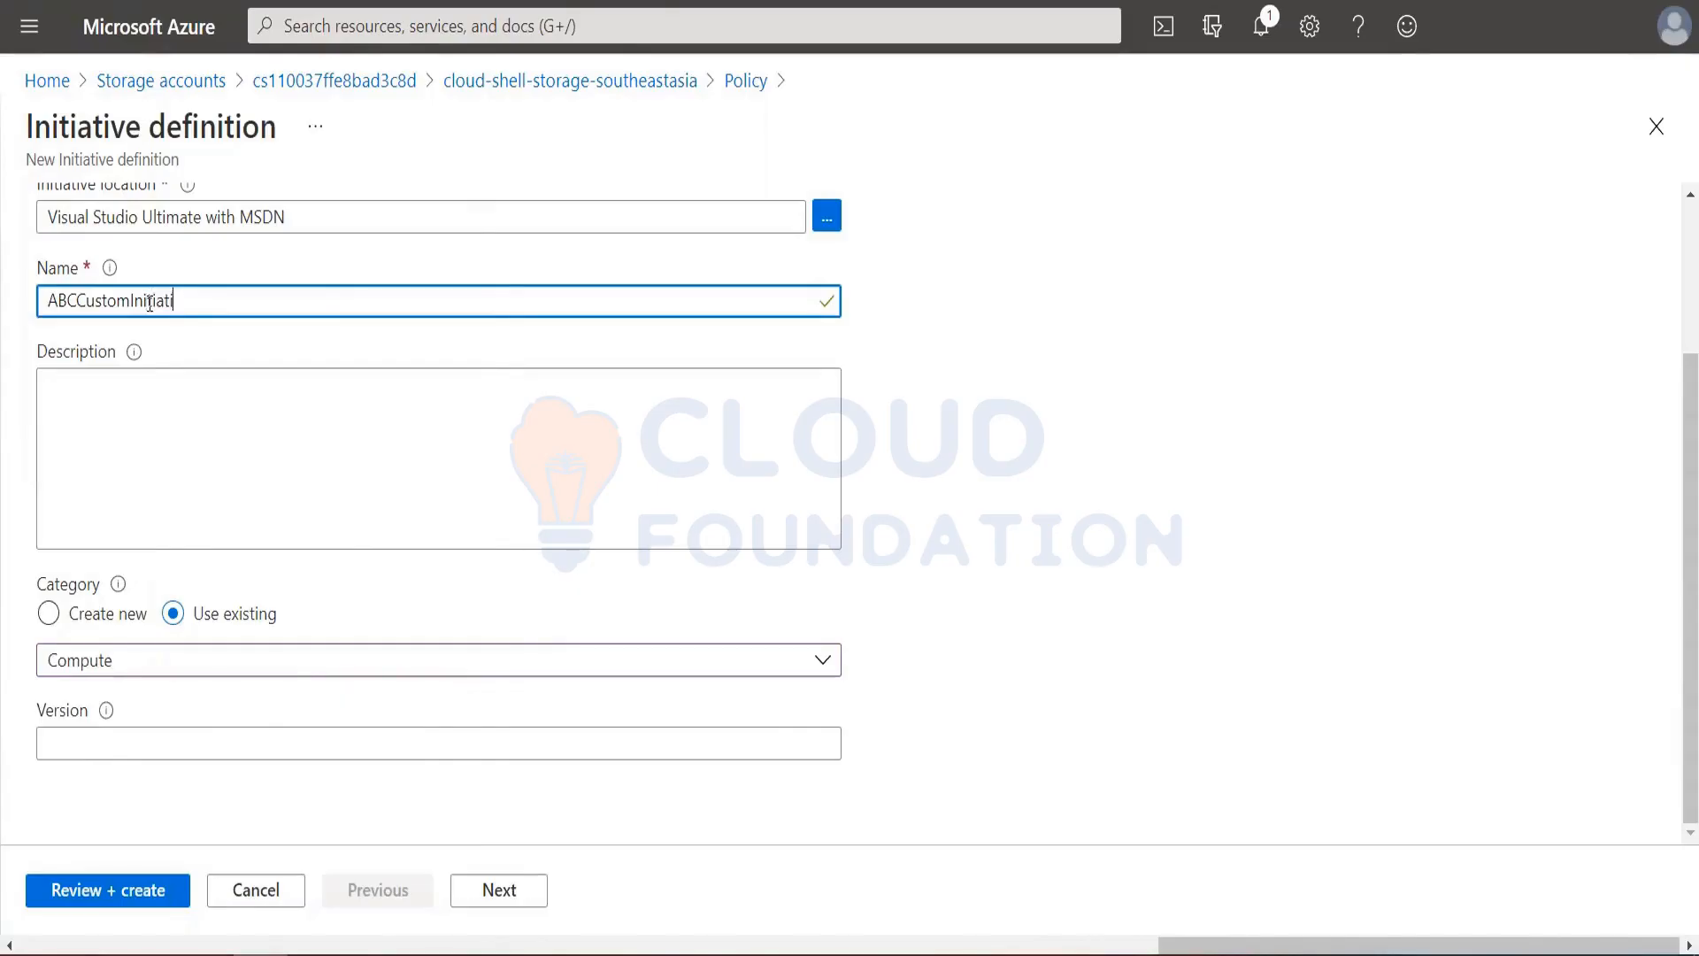
{"action": "left_click", "coordinate": [102, 743]}
{"action": "type", "text": "1."}
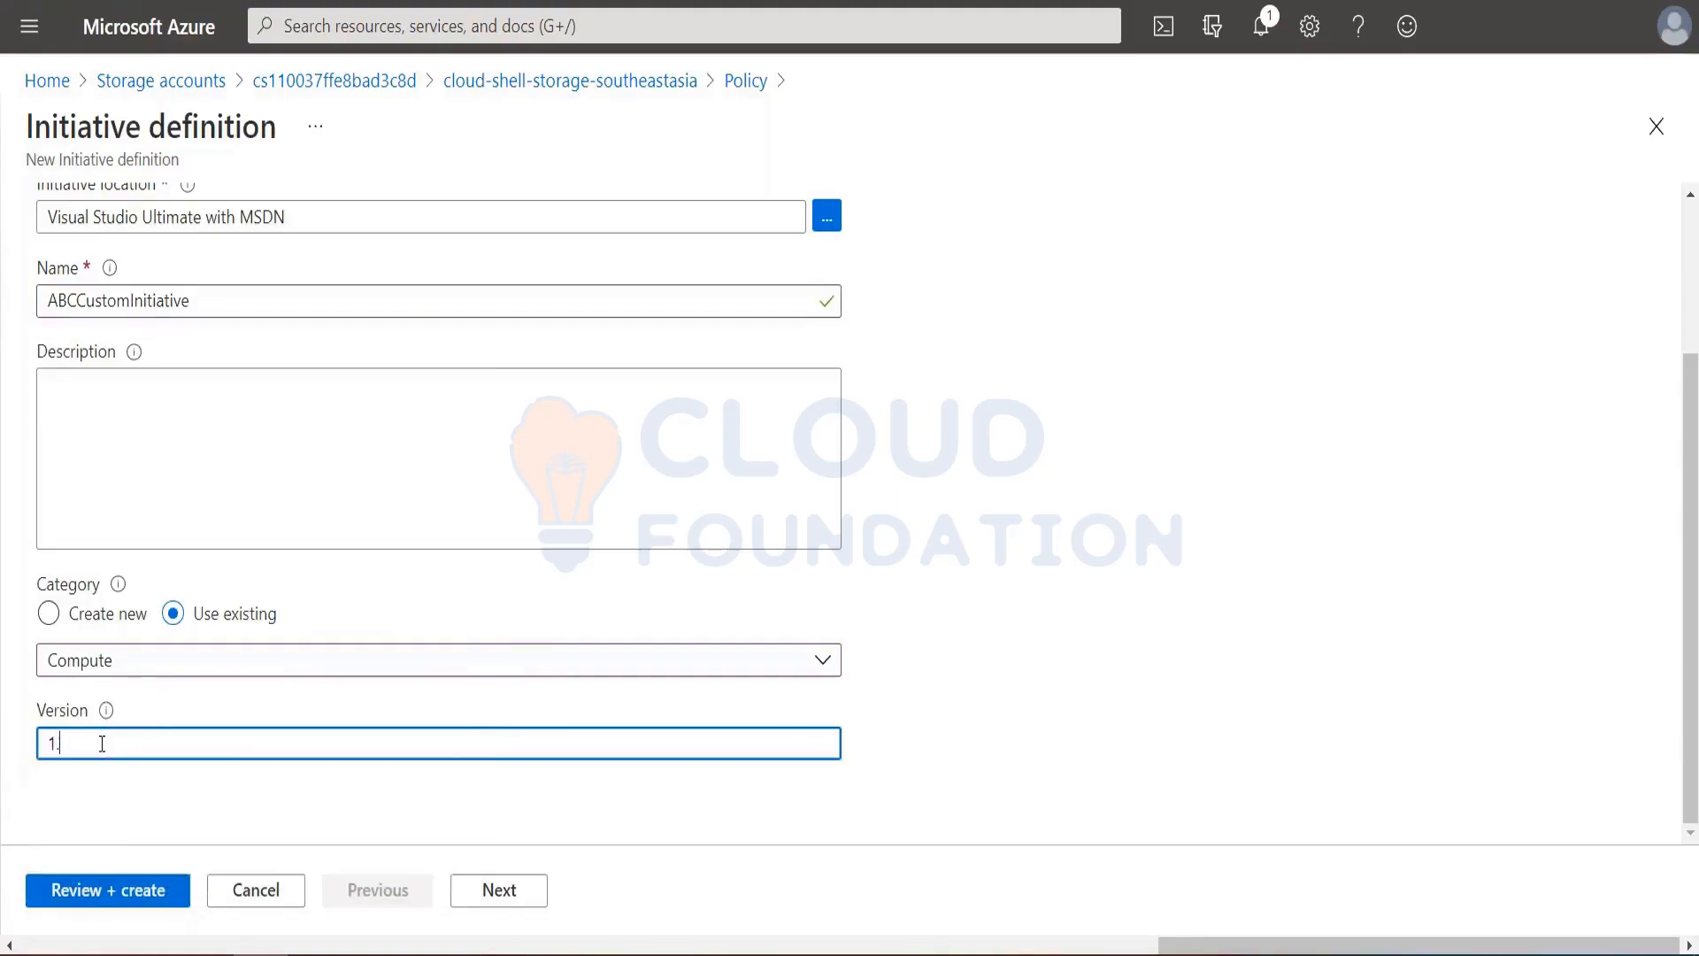
{"action": "type", "text": "1"}
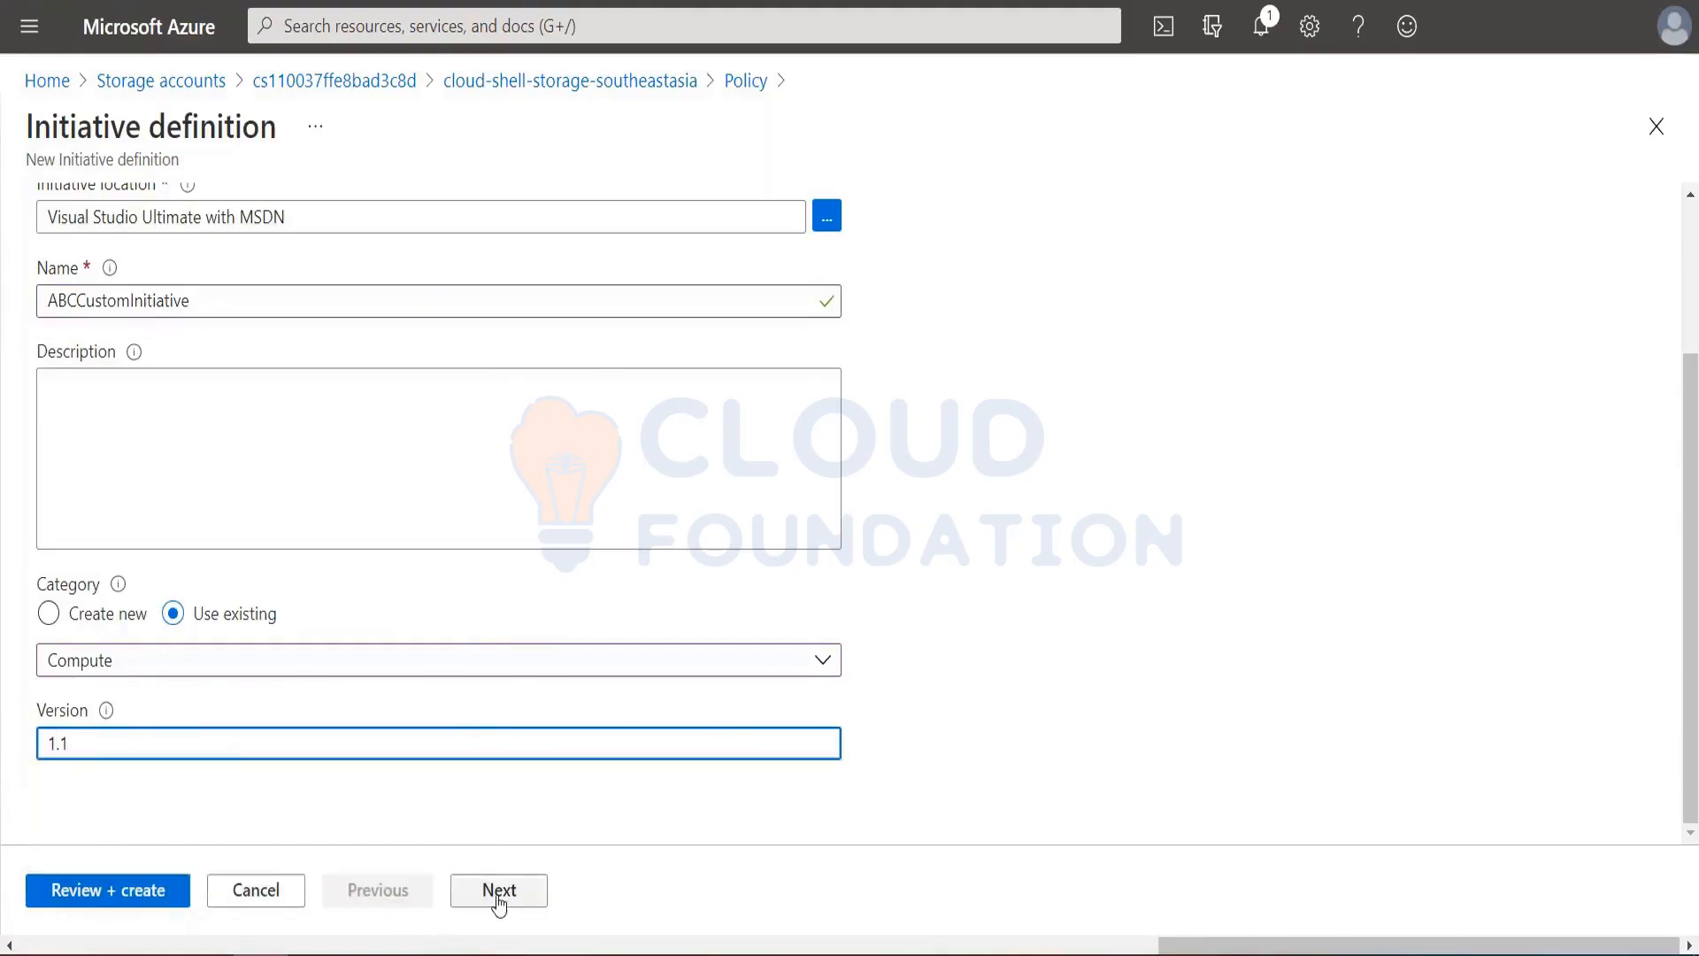
{"action": "left_click", "coordinate": [496, 901]}
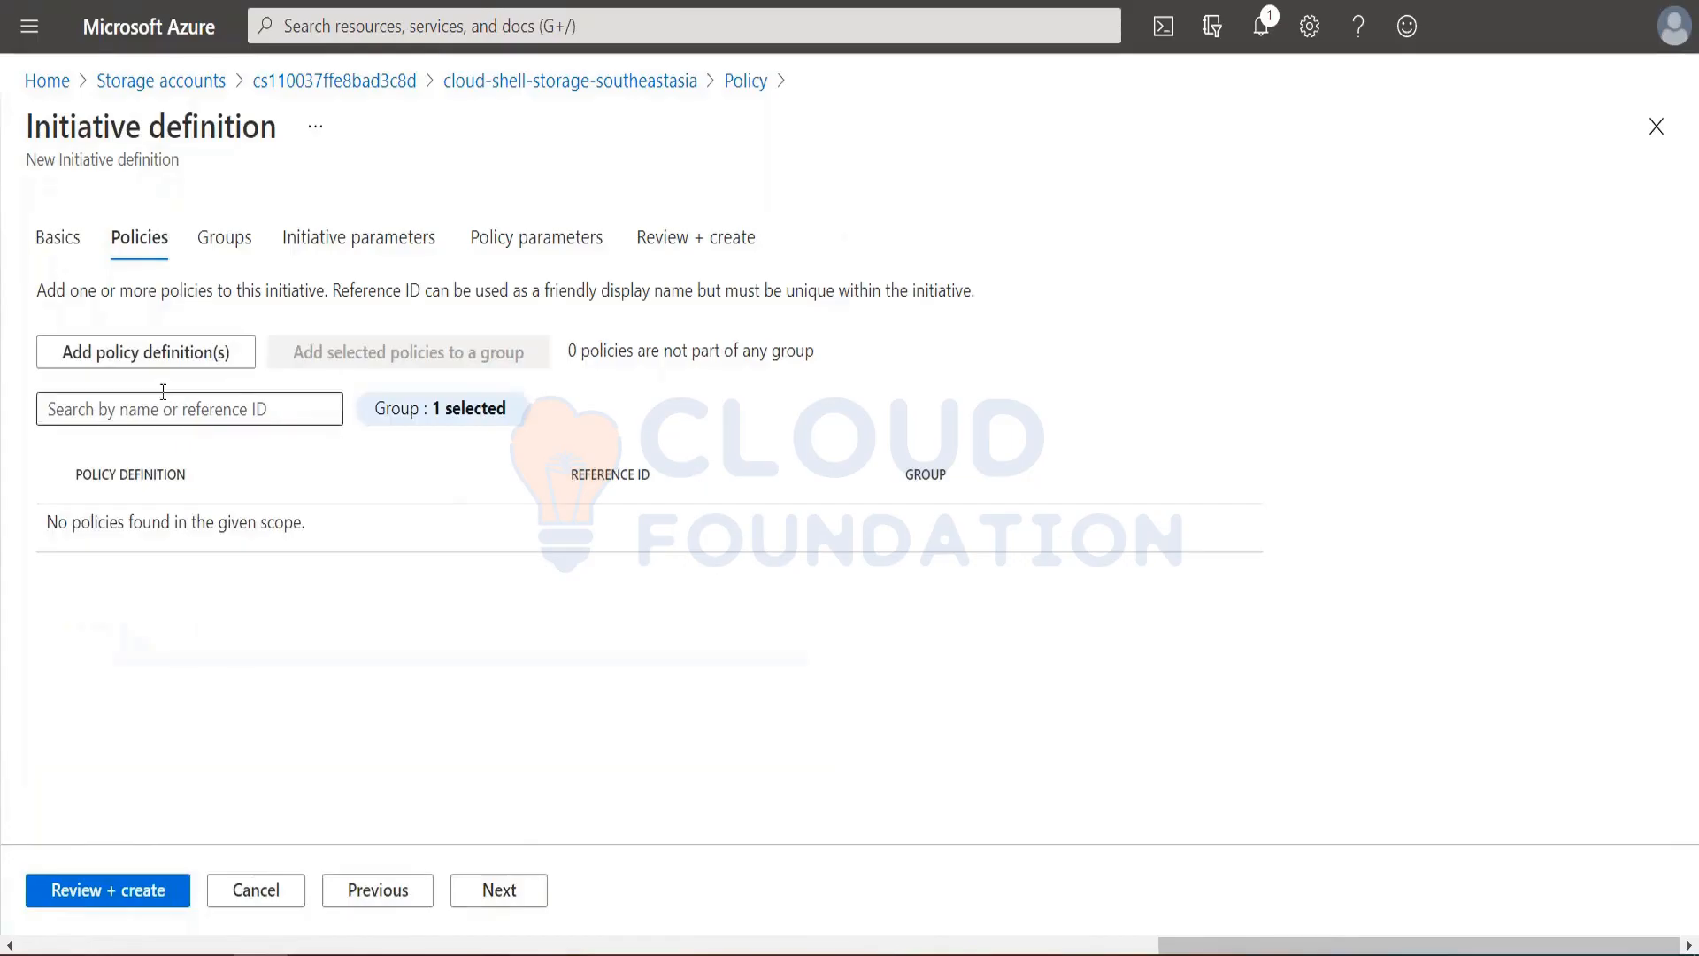
Browse the policy definitions that can be added to the initiative, then leave the selection without adding any.
{"action": "left_click", "coordinate": [152, 352]}
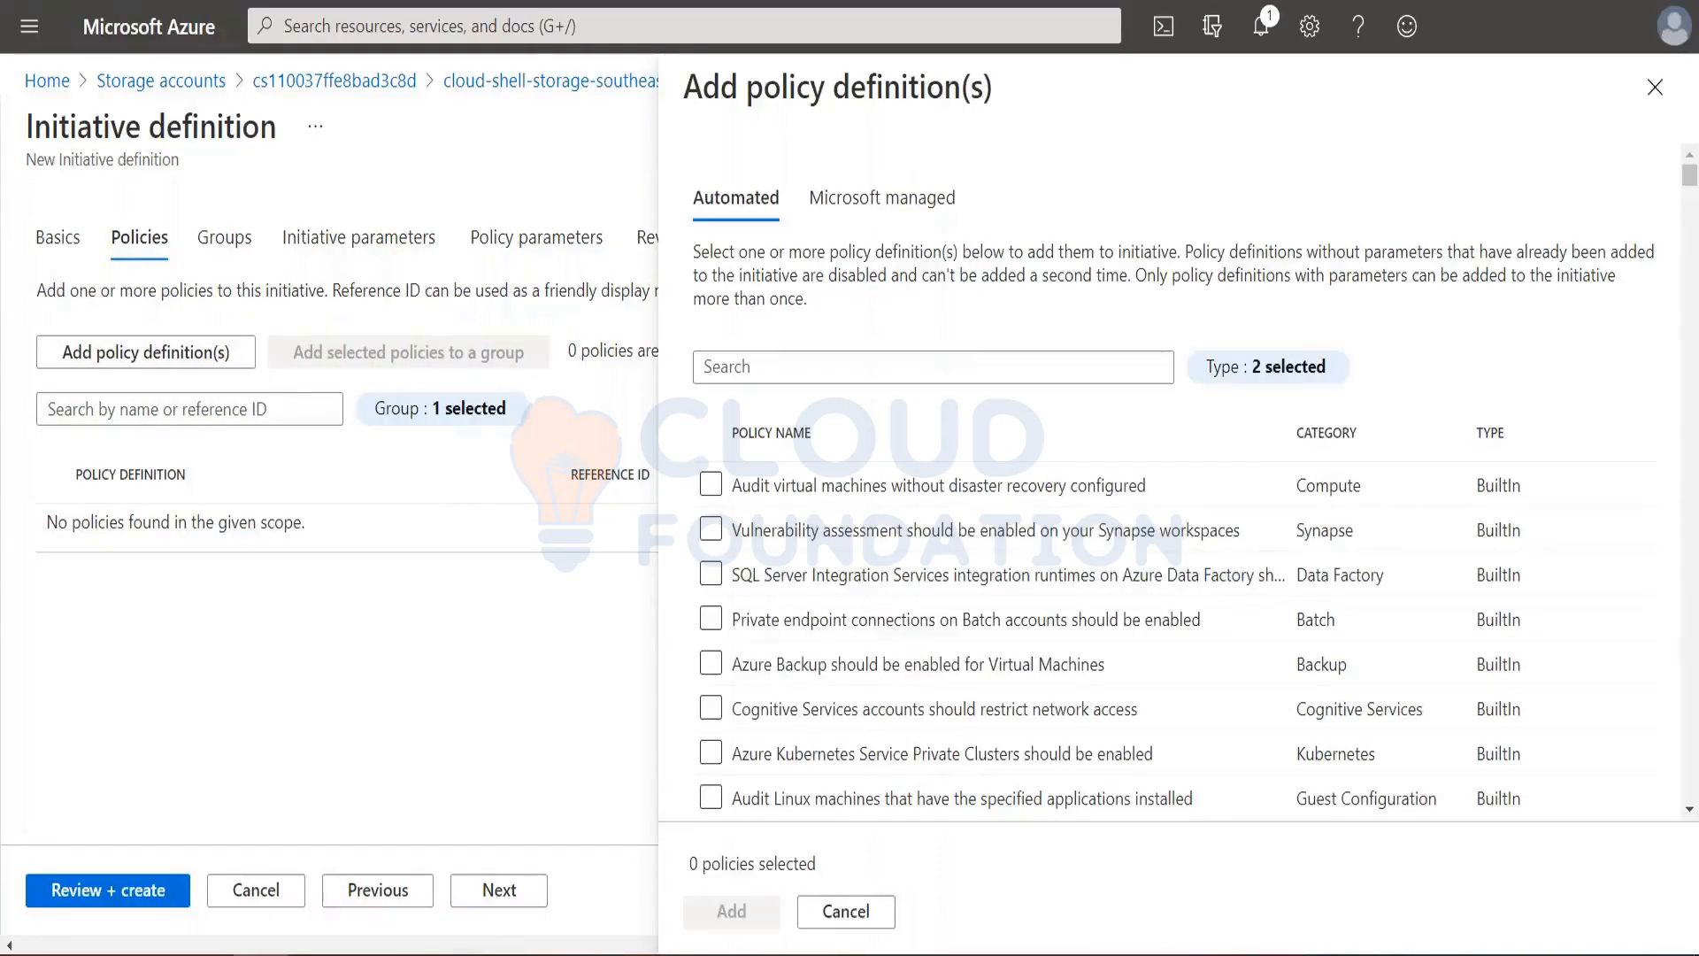
{"action": "scroll", "coordinate": [986, 495], "scroll_direction": "down", "scroll_amount": 1}
{"action": "scroll", "coordinate": [987, 477], "scroll_direction": "down", "scroll_amount": 12}
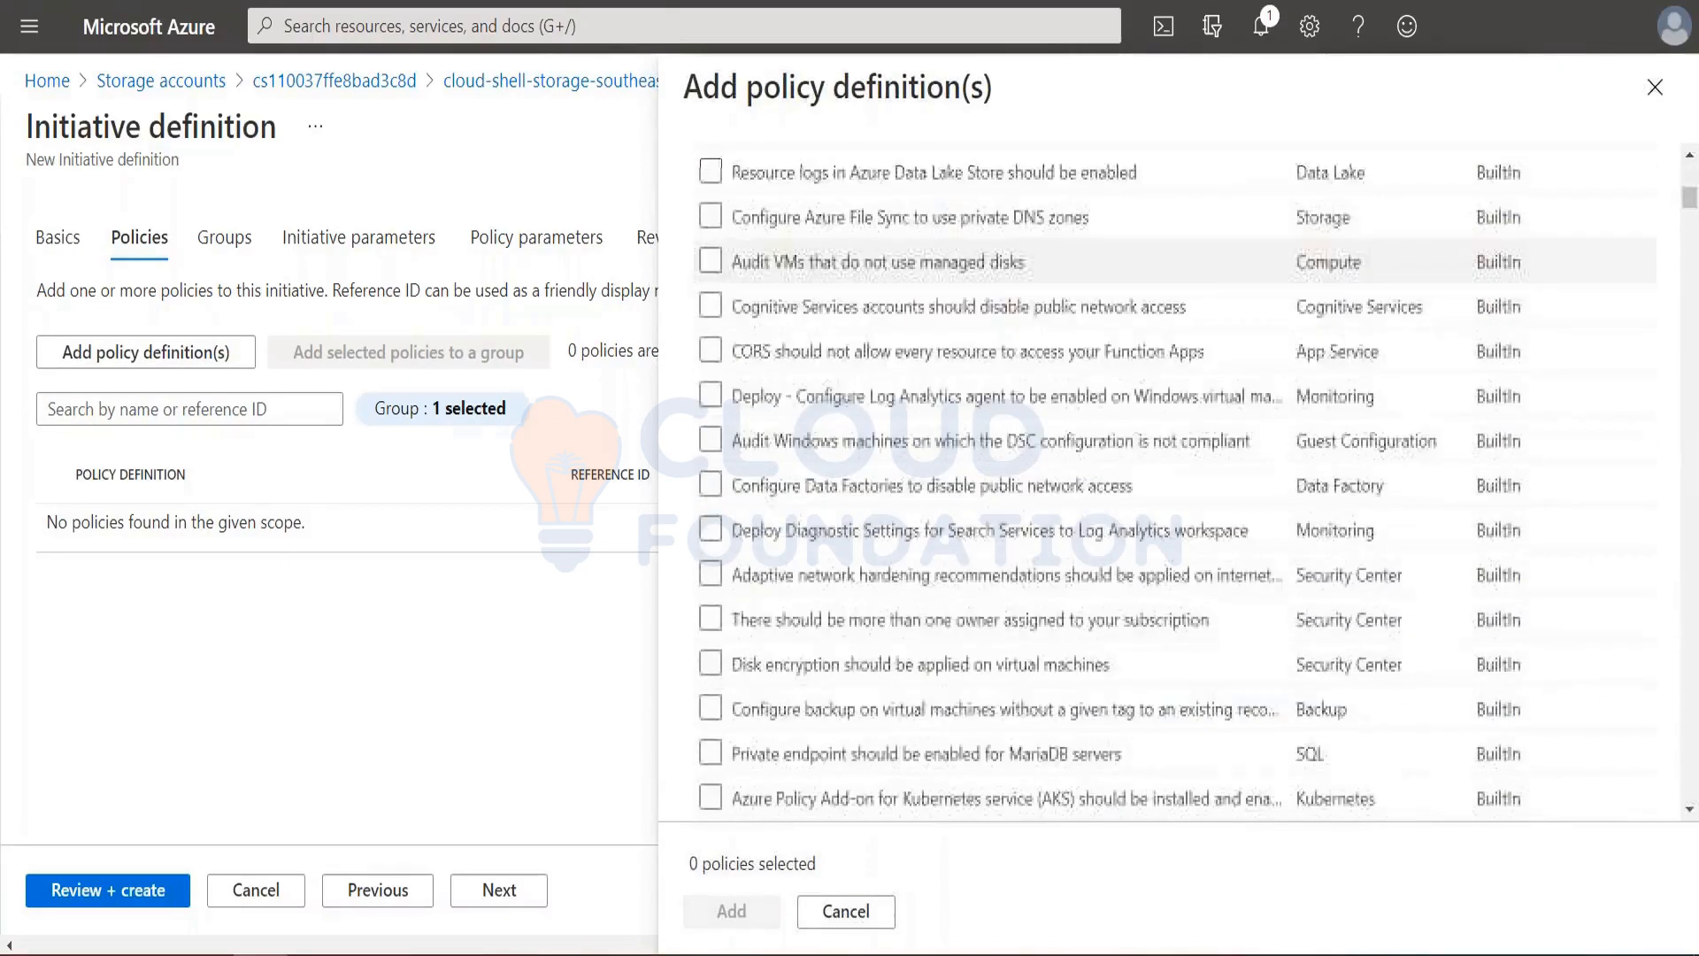
{"action": "scroll", "coordinate": [987, 381], "scroll_direction": "down", "scroll_amount": 15}
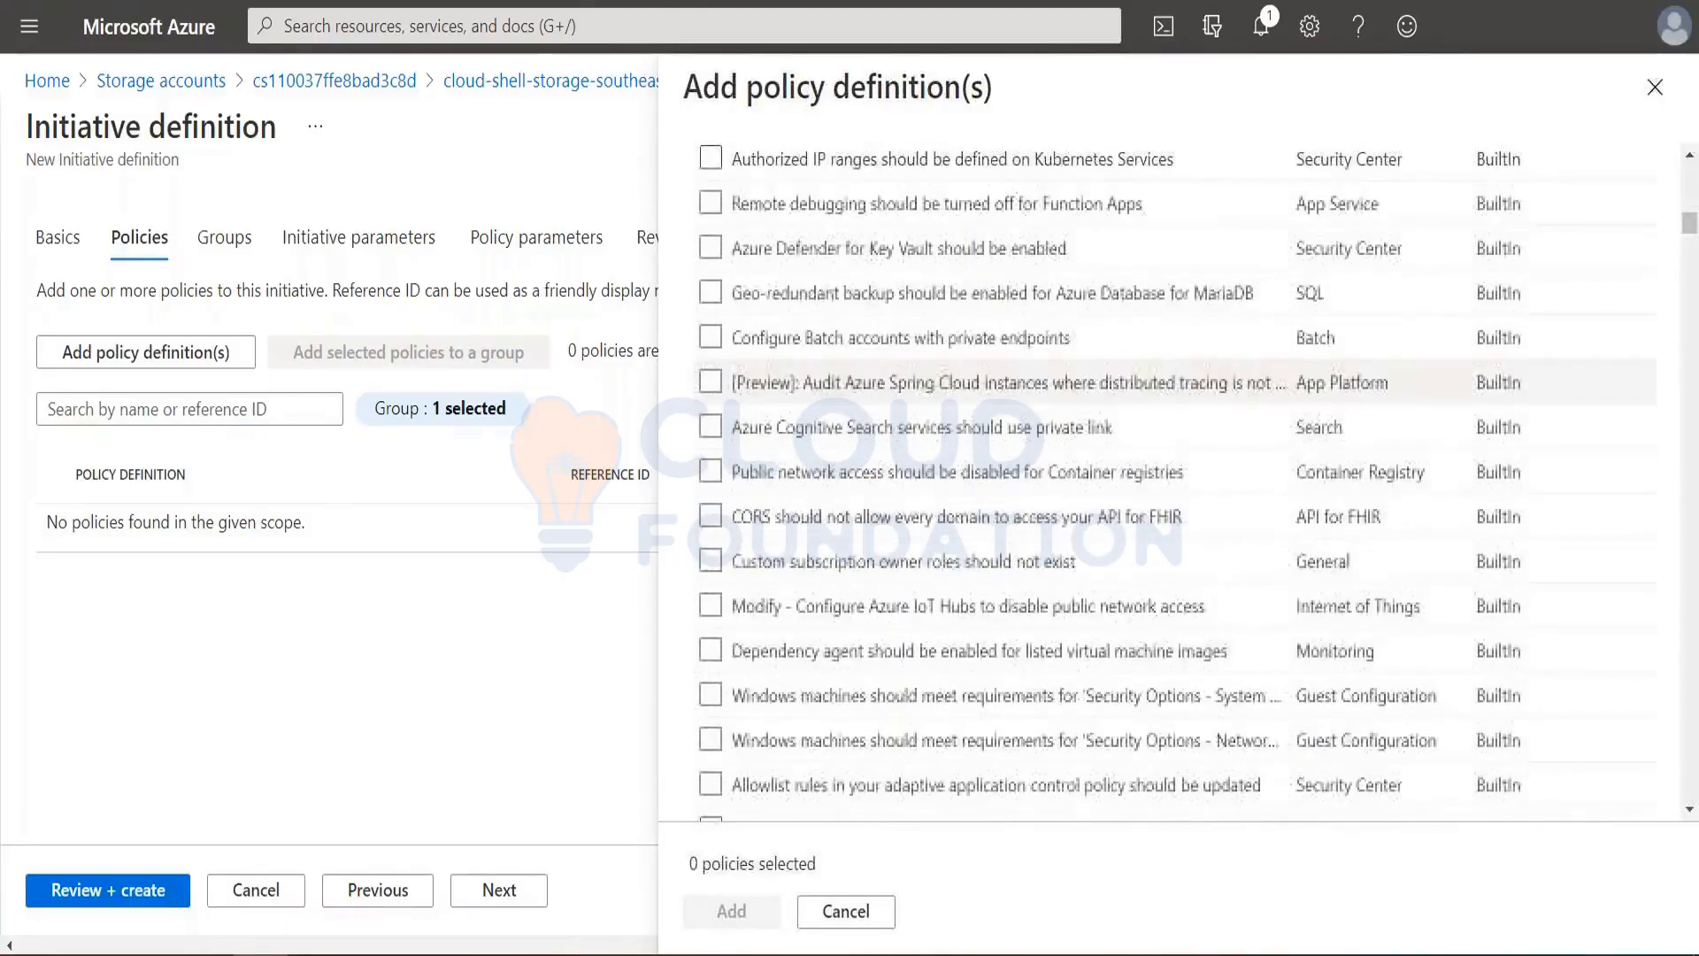
{"action": "scroll", "coordinate": [986, 380], "scroll_direction": "down", "scroll_amount": 20}
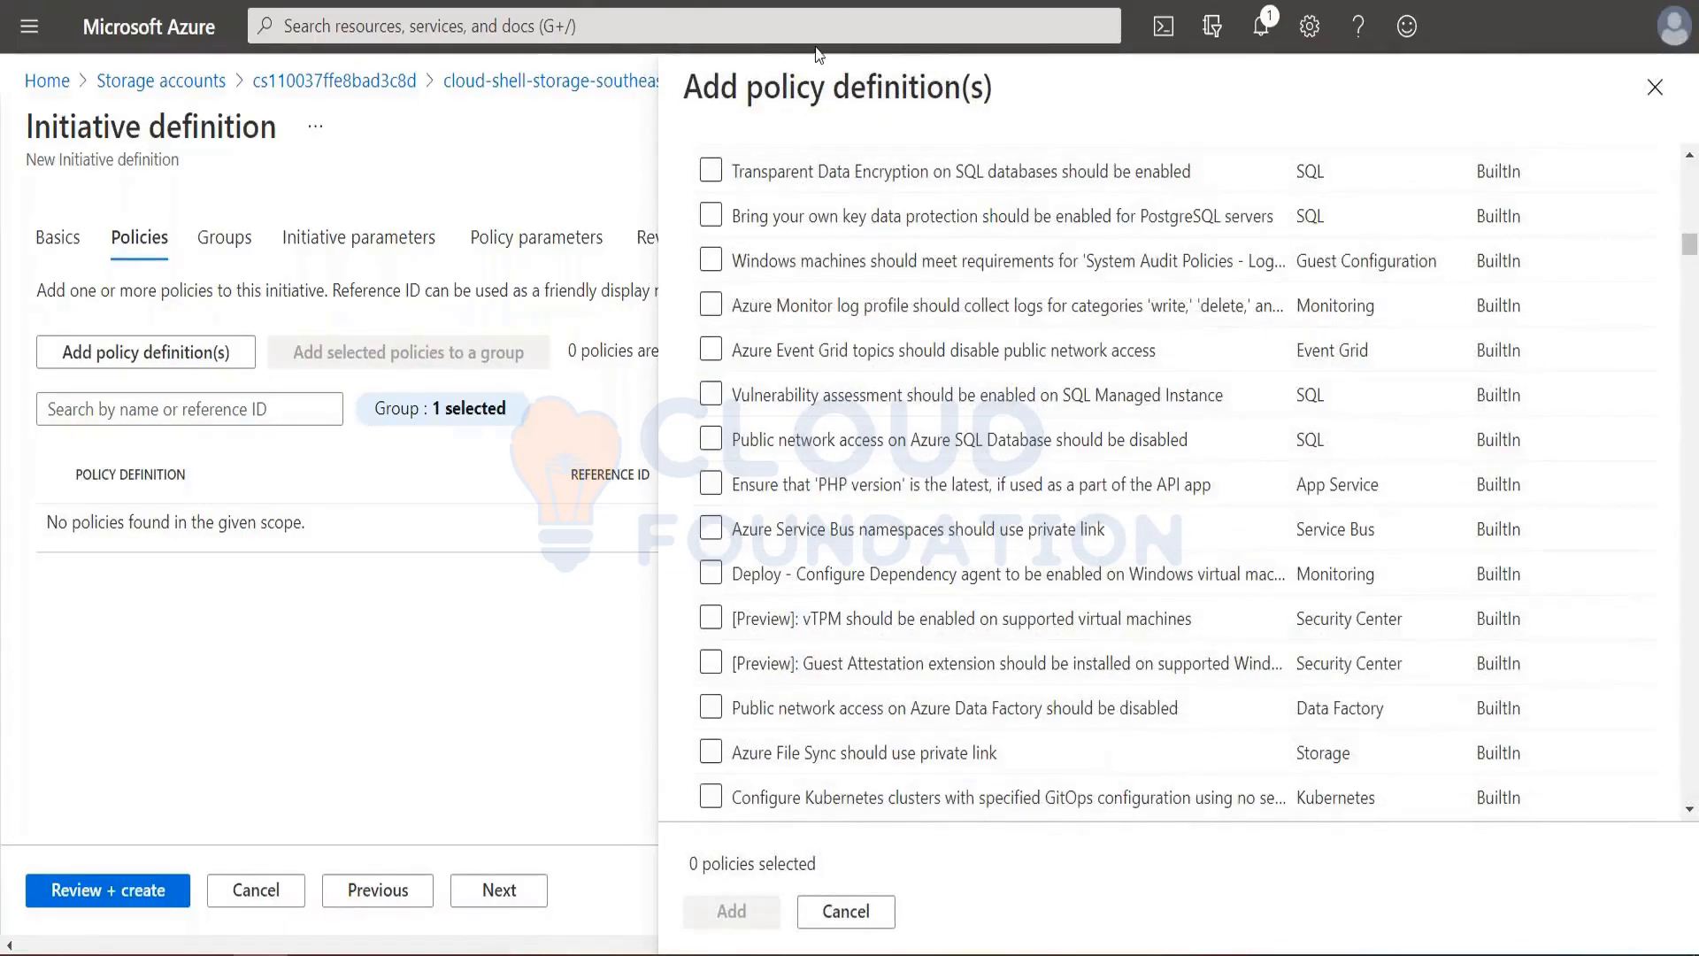
{"action": "left_click", "coordinate": [845, 911]}
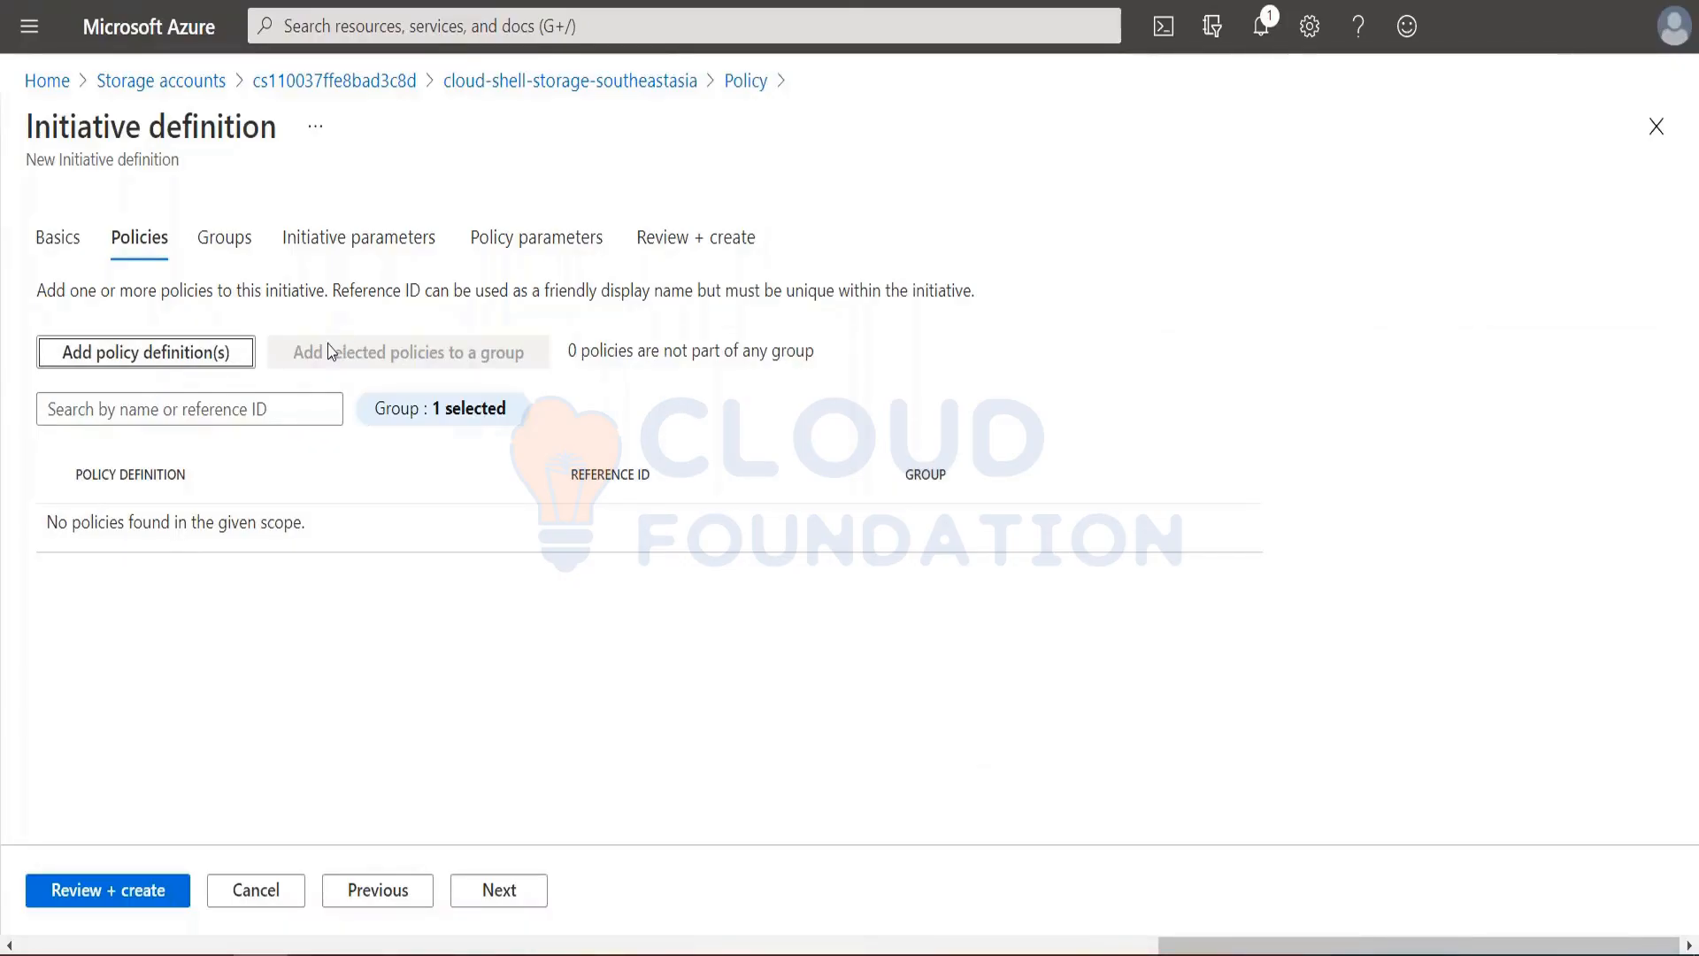
Discard the unsaved initiative definition and return to the policy definitions.
{"action": "left_click", "coordinate": [678, 83]}
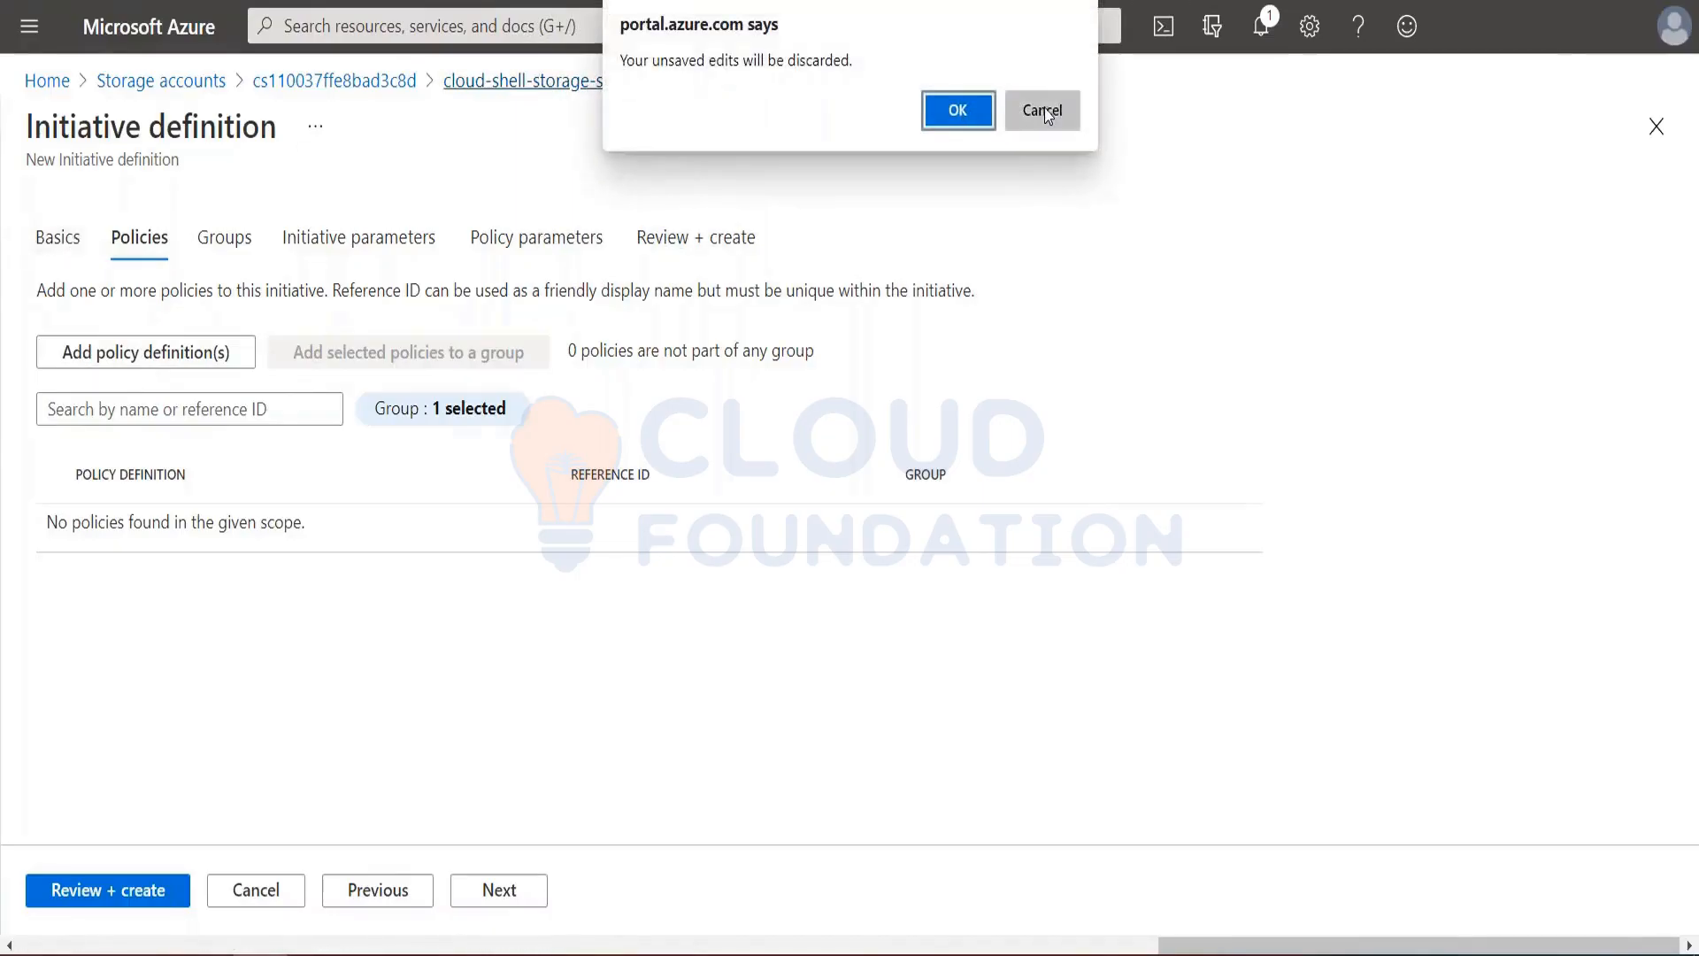
{"action": "left_click", "coordinate": [1037, 110]}
{"action": "left_click", "coordinate": [752, 81]}
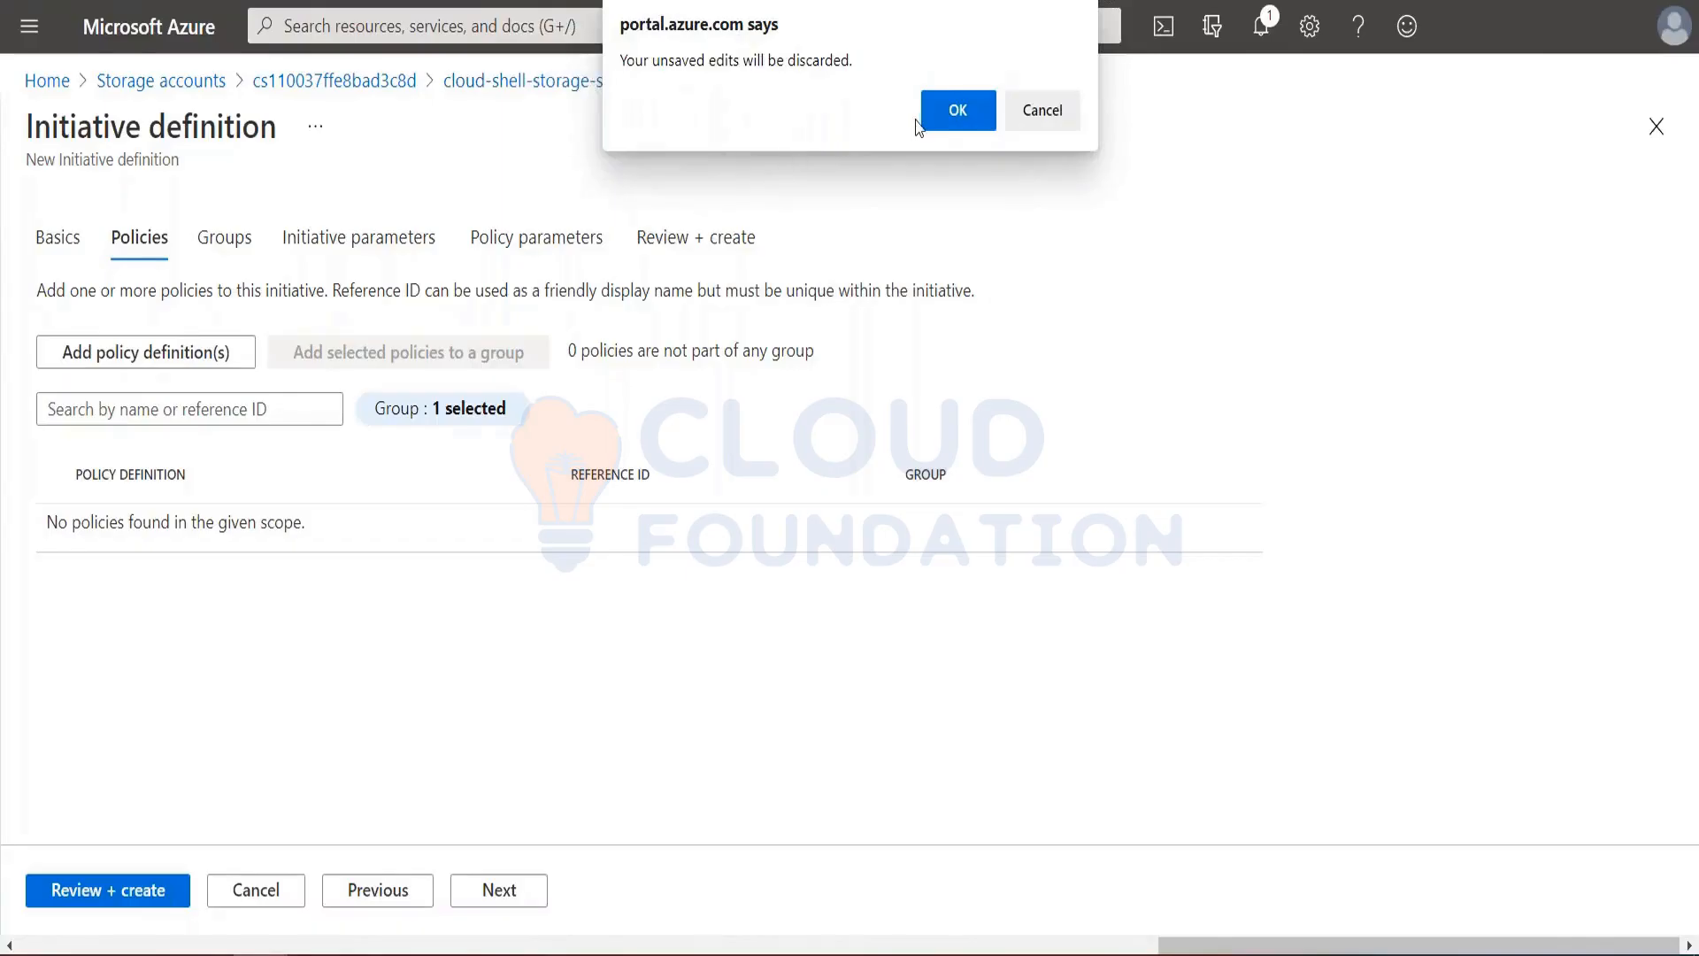
{"action": "left_click", "coordinate": [939, 116]}
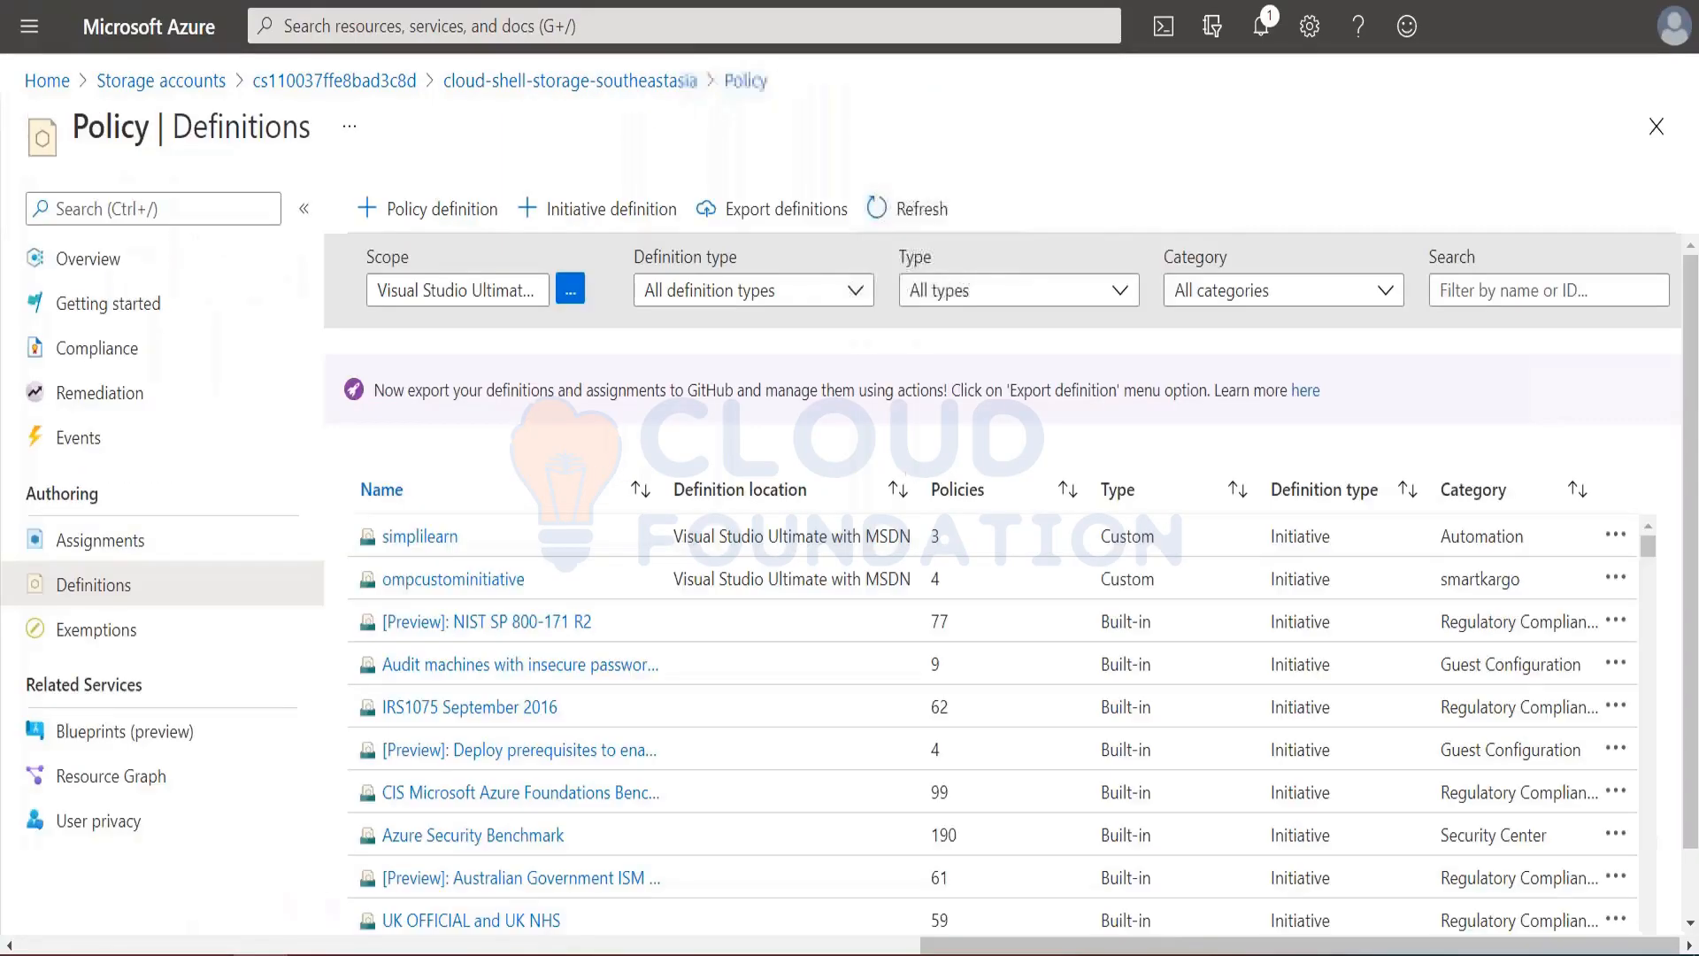
Look through the initiative definitions available in the subscription's policy definitions list.
{"action": "left_click", "coordinate": [80, 584]}
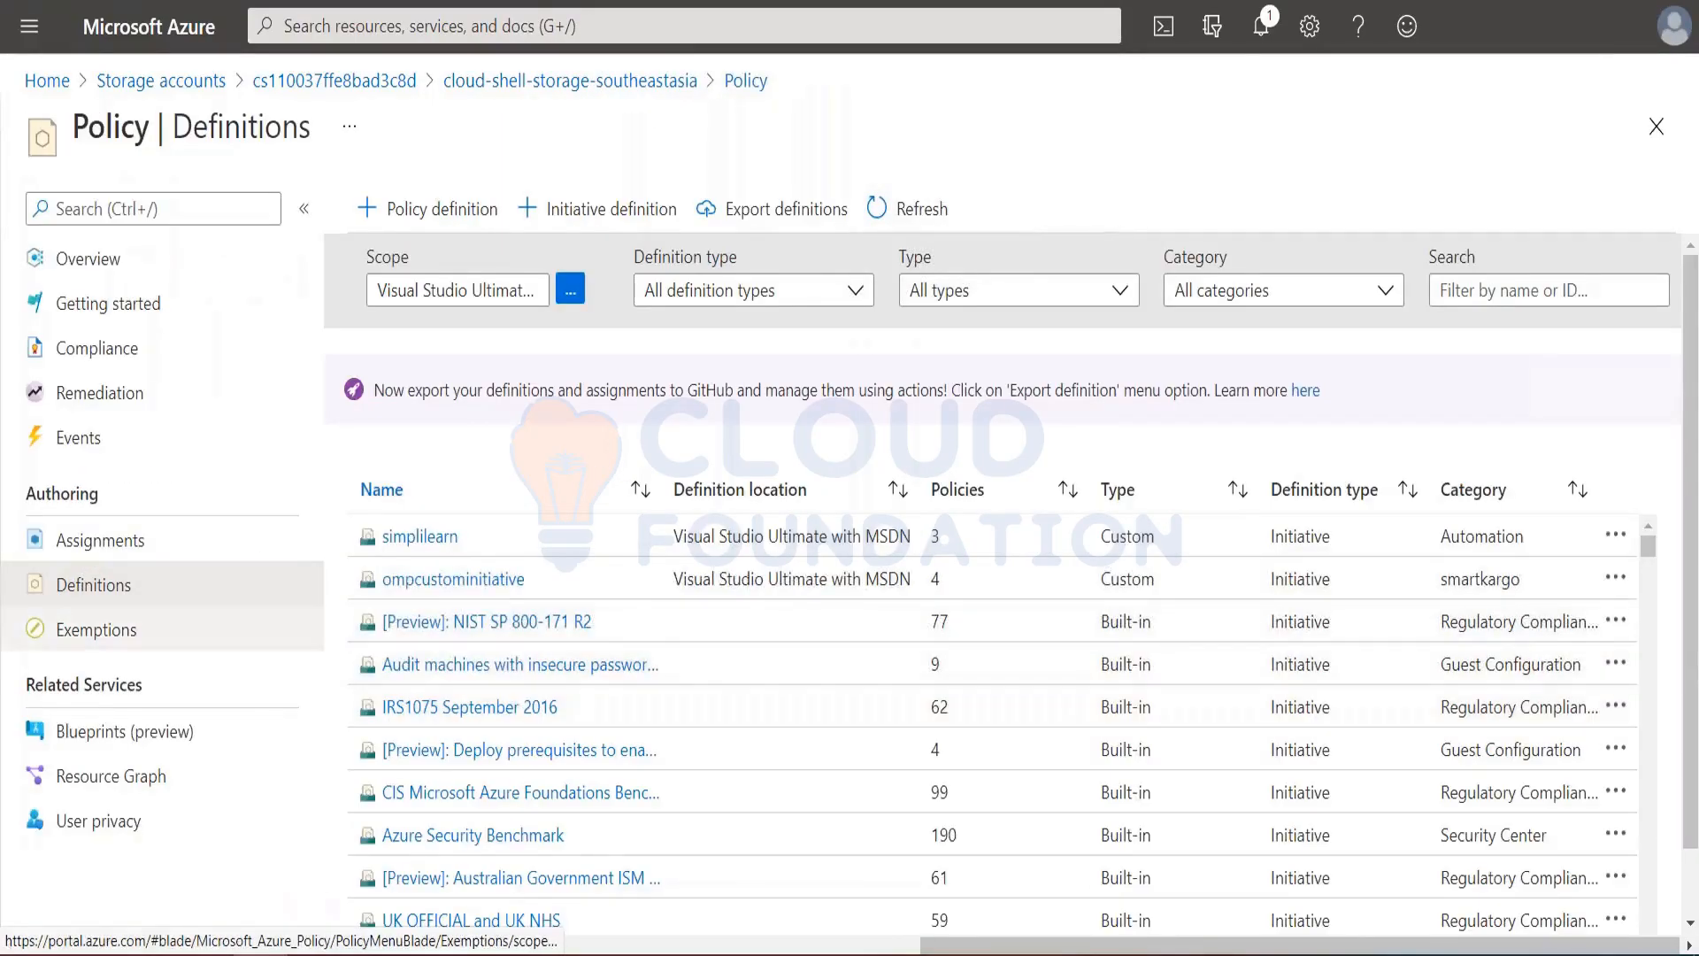
{"action": "scroll", "coordinate": [460, 756], "scroll_direction": "down", "scroll_amount": 3}
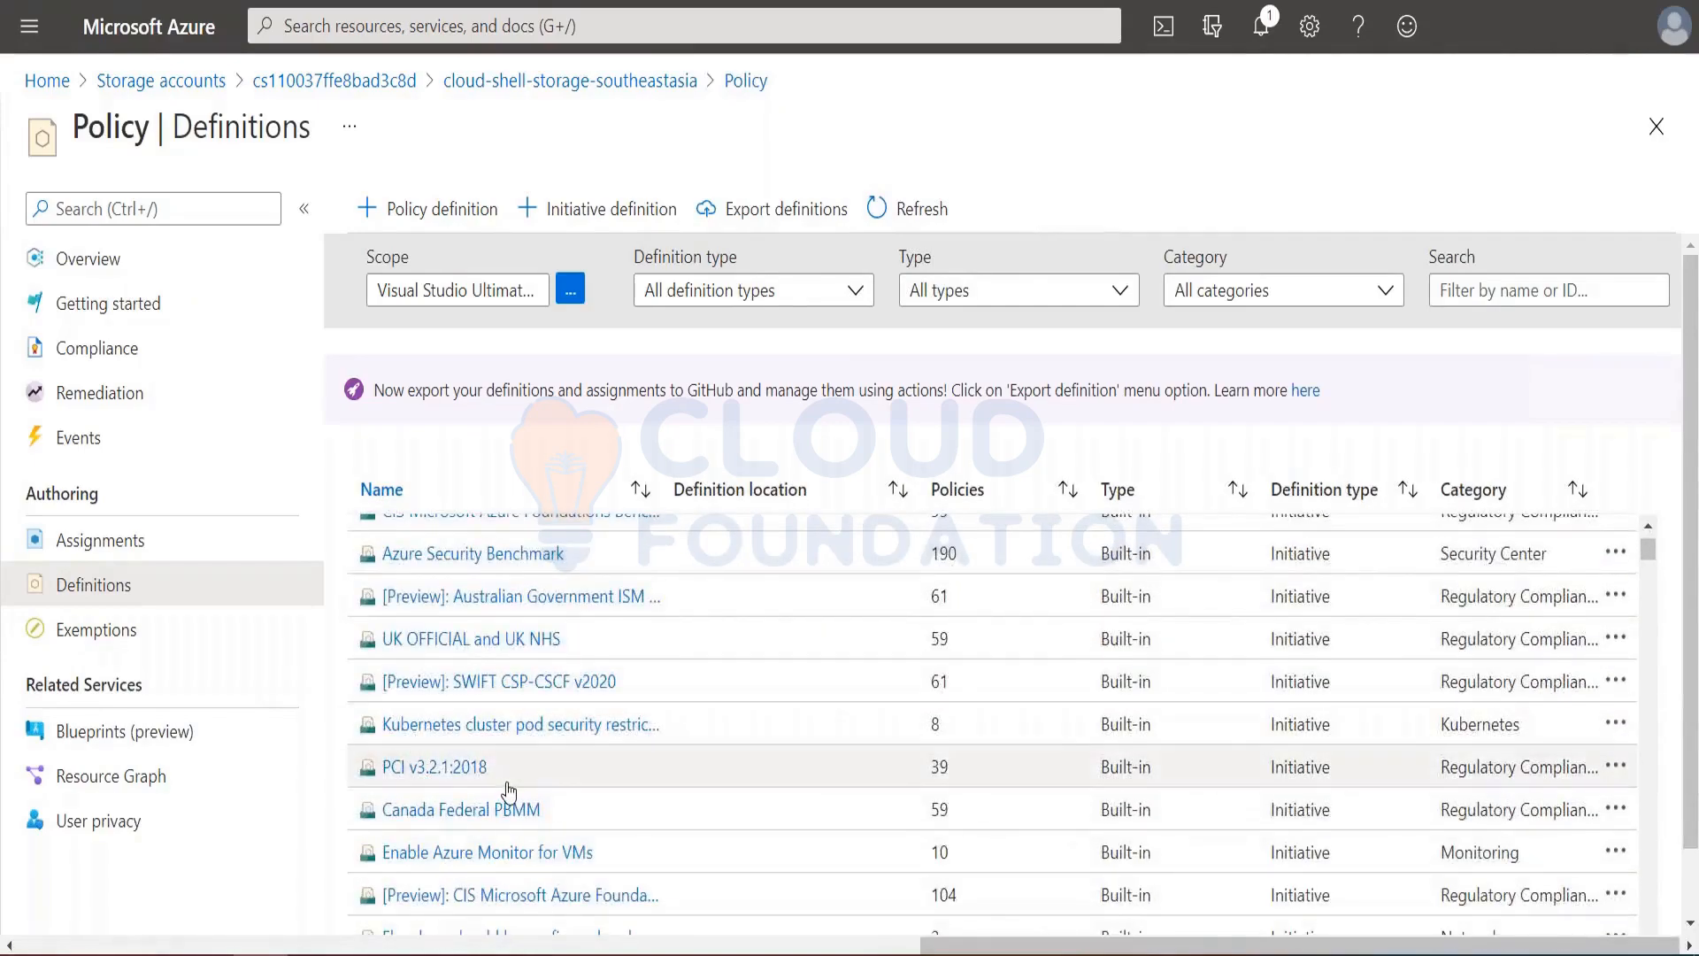
{"action": "scroll", "coordinate": [508, 792], "scroll_direction": "down", "scroll_amount": 1}
{"action": "scroll", "coordinate": [509, 792], "scroll_direction": "down", "scroll_amount": 2}
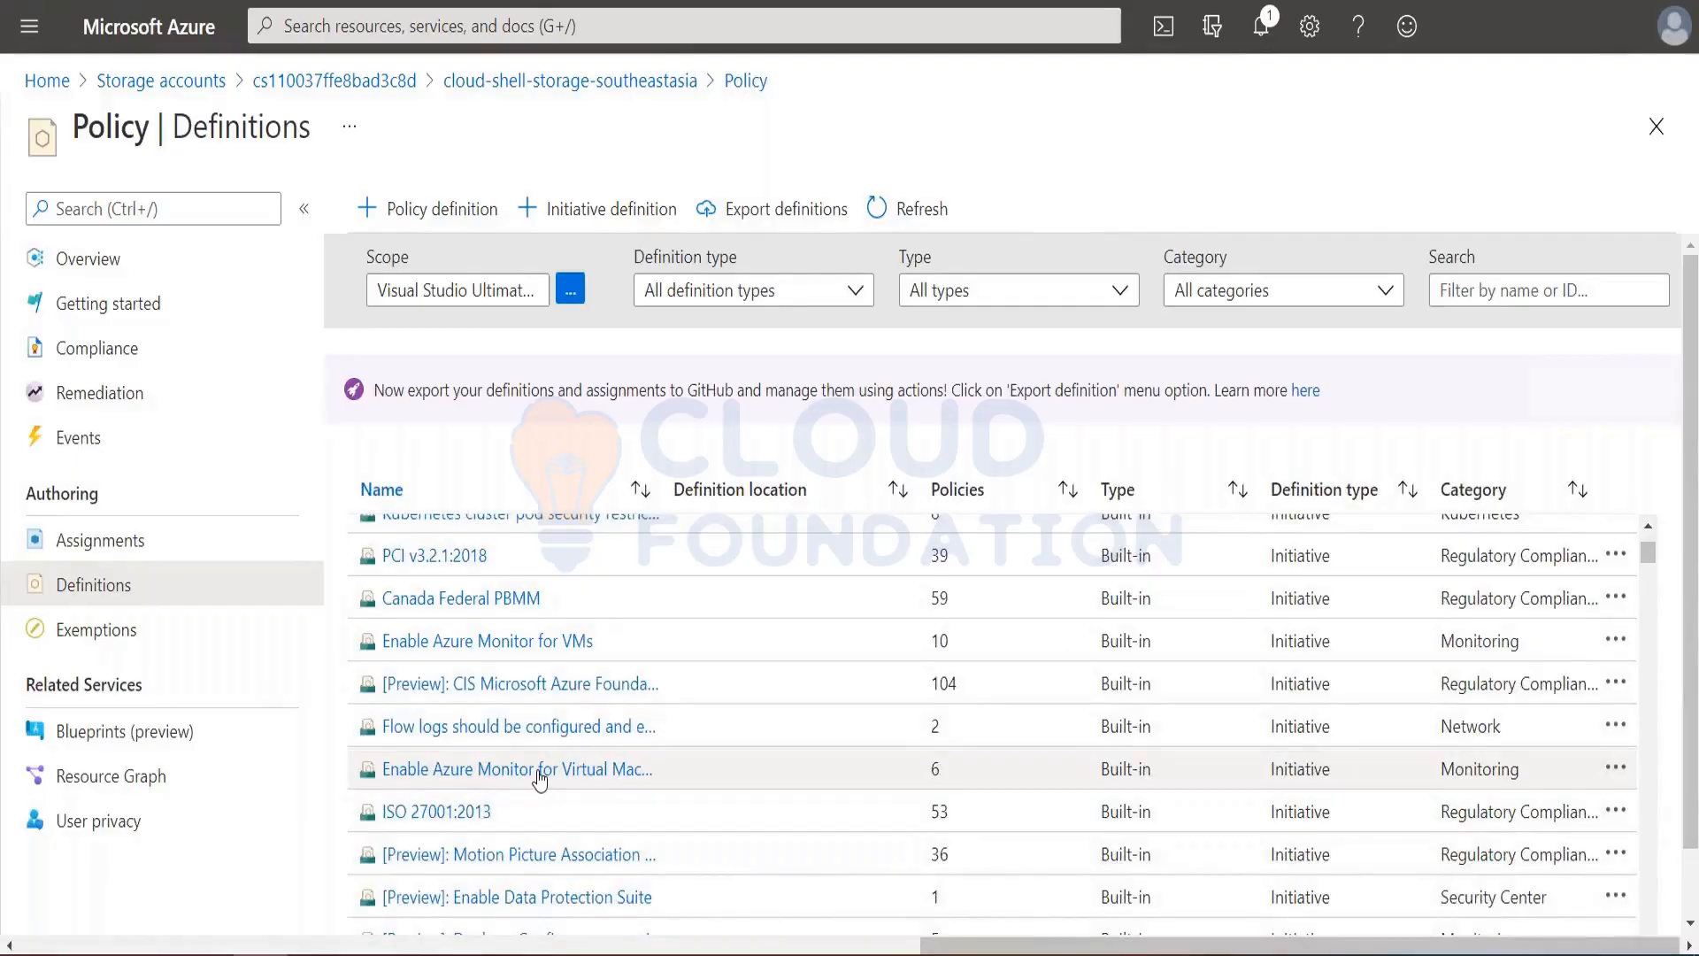
{"action": "scroll", "coordinate": [540, 777], "scroll_direction": "down", "scroll_amount": 2}
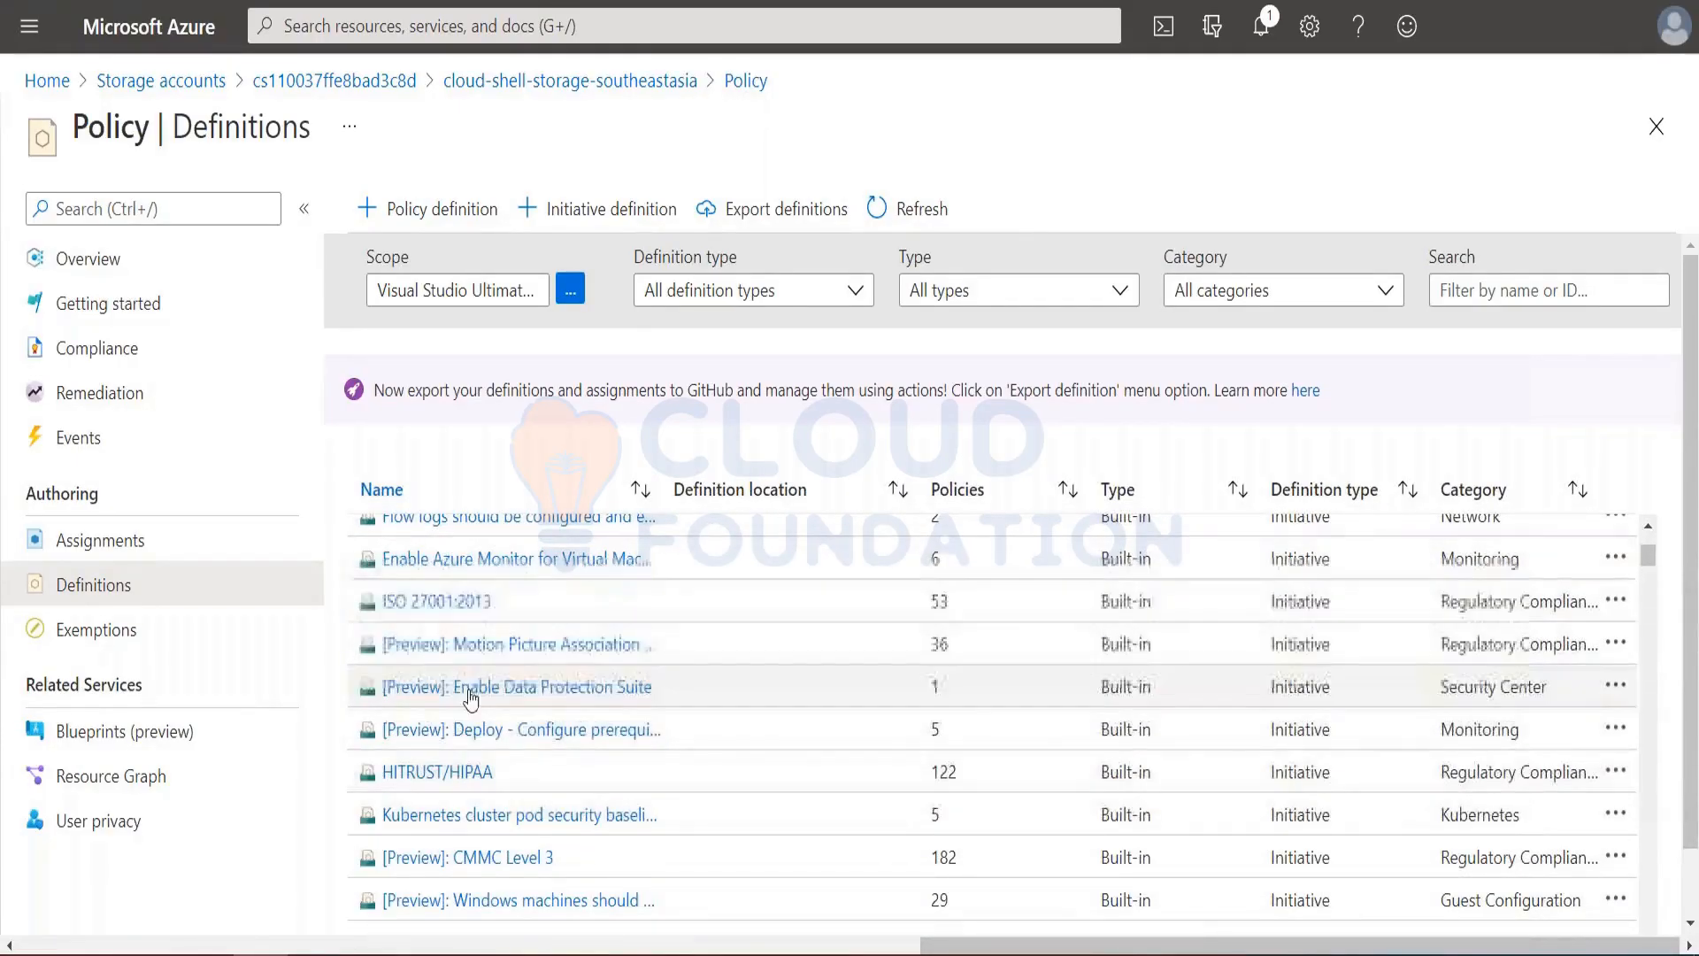
{"action": "left_click", "coordinate": [617, 209]}
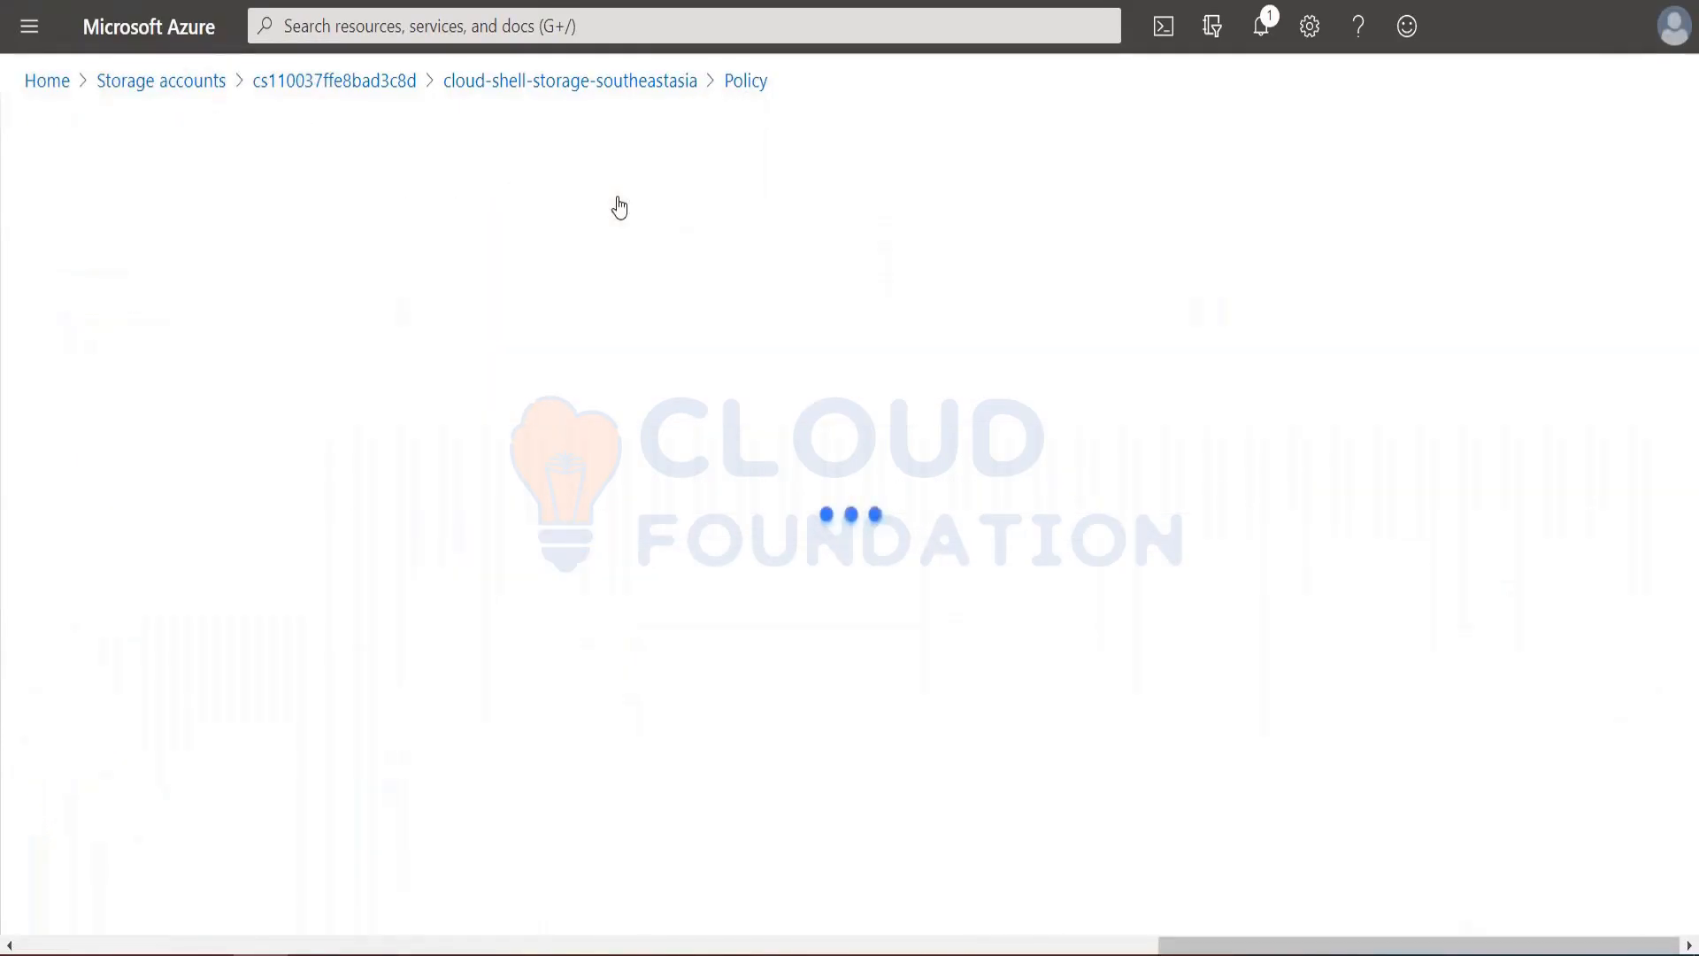
{"action": "left_click", "coordinate": [744, 79]}
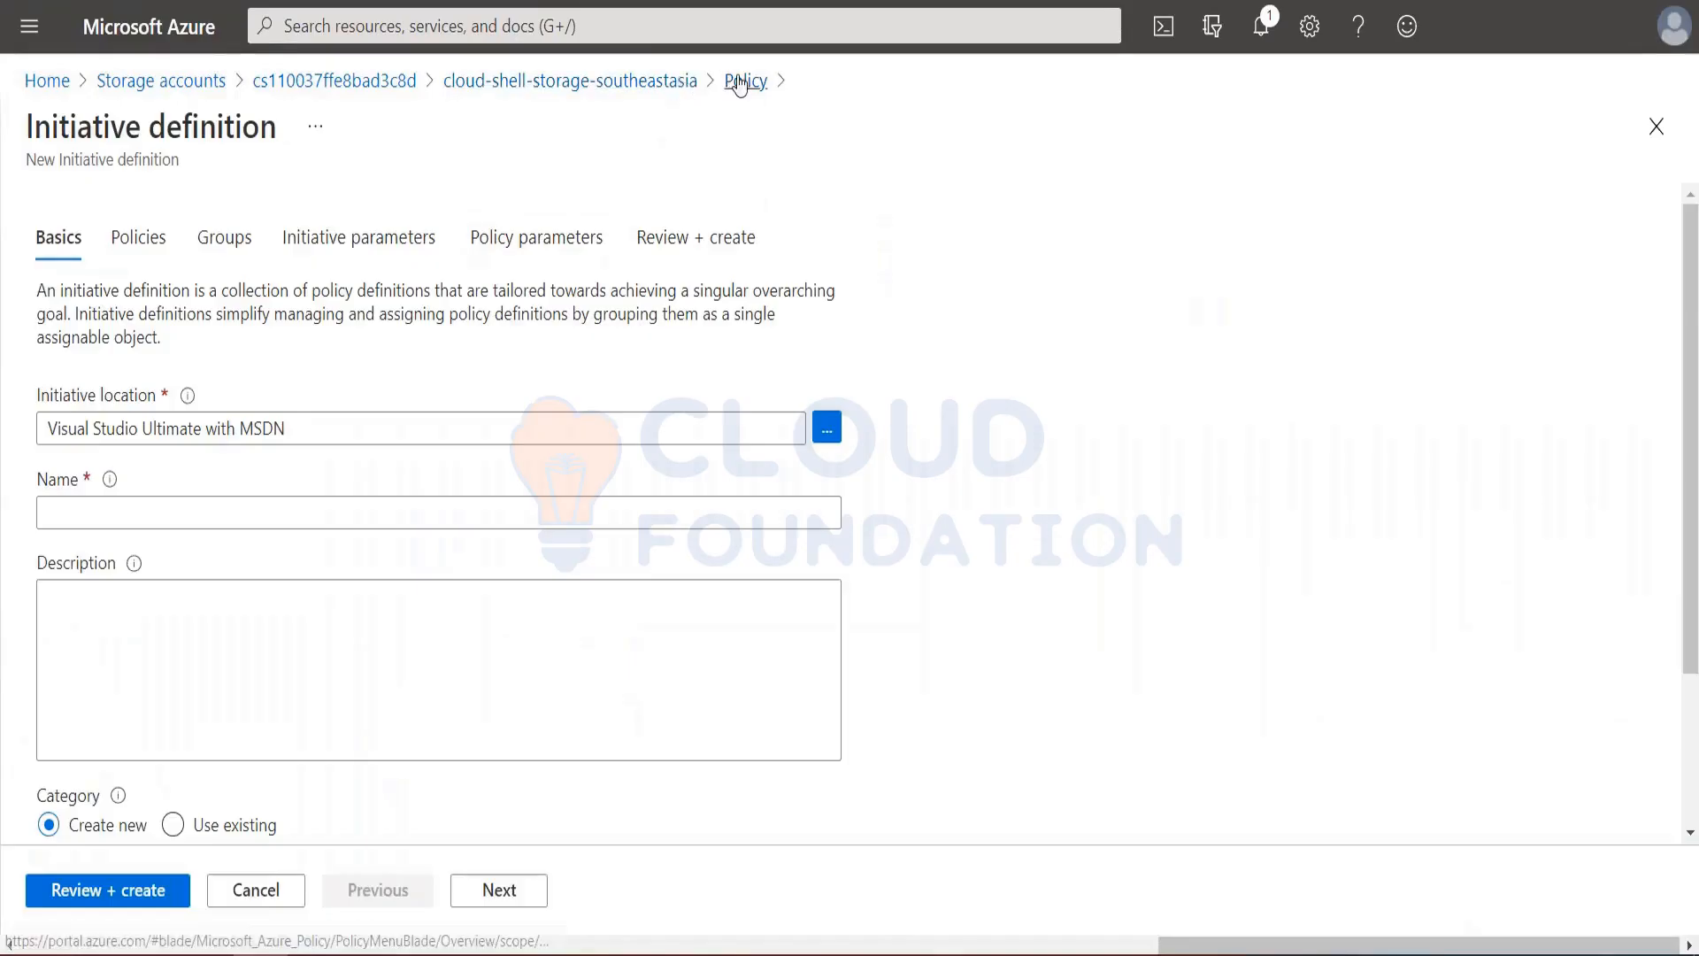
{"action": "left_click", "coordinate": [106, 586]}
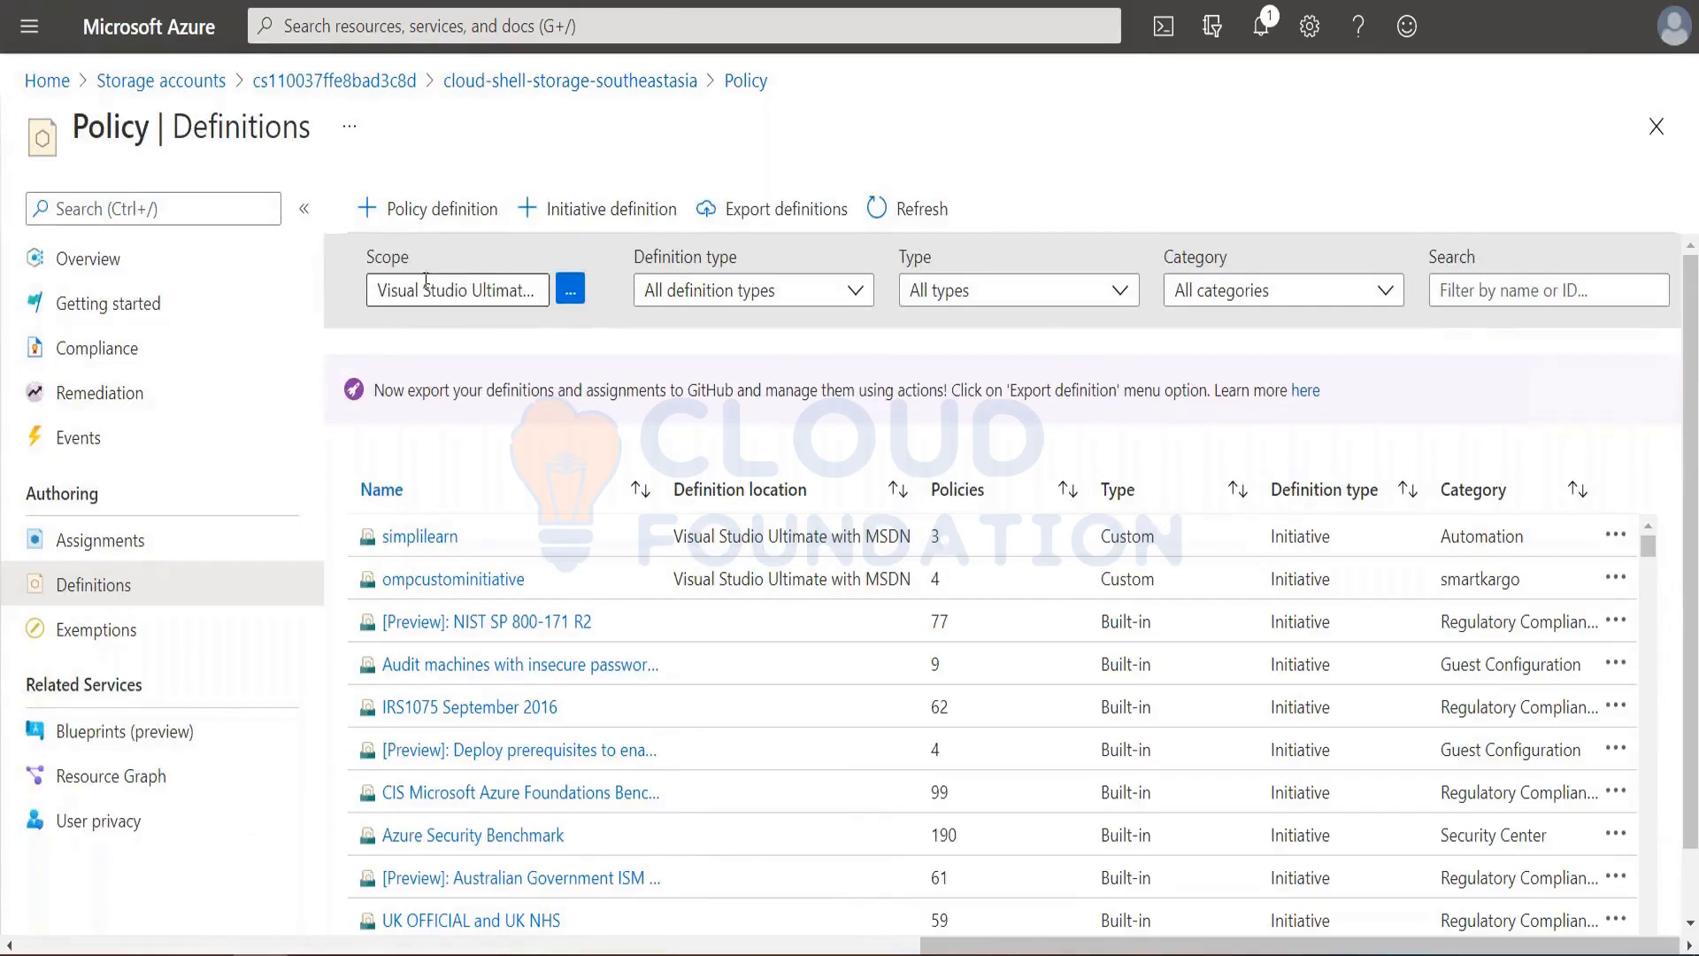
Filter the definitions by the definition type Initiative and examine the built-in initiatives with the number of policies in each.
{"action": "left_click", "coordinate": [858, 294]}
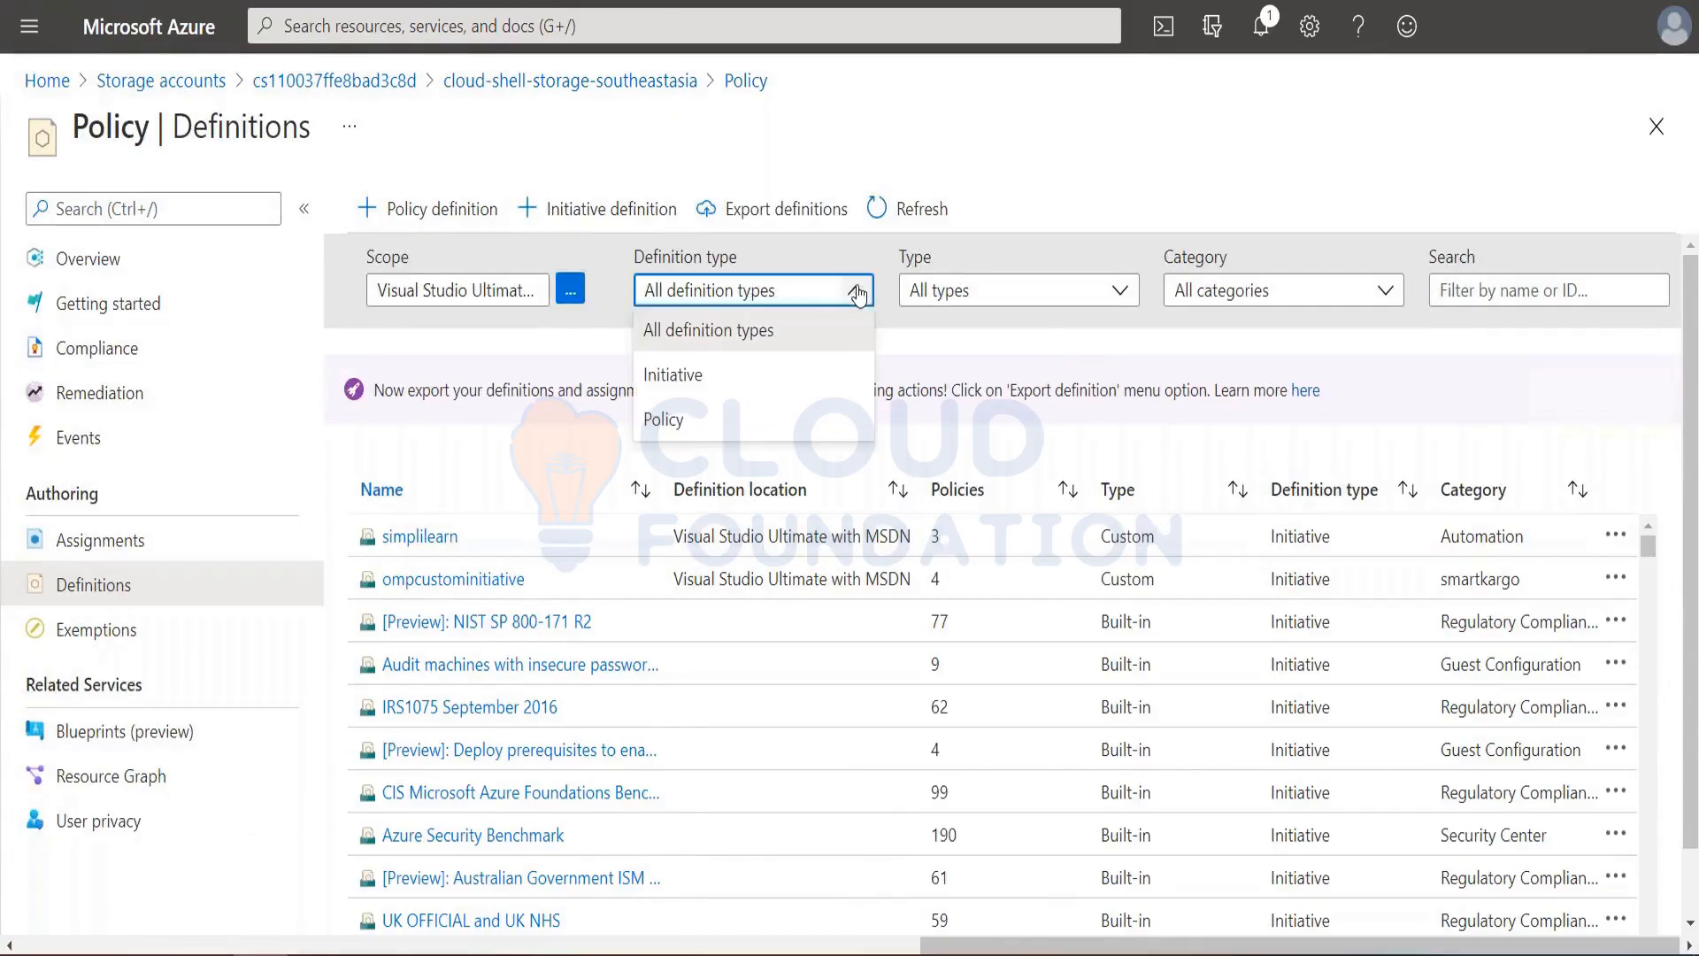
{"action": "left_click", "coordinate": [672, 374]}
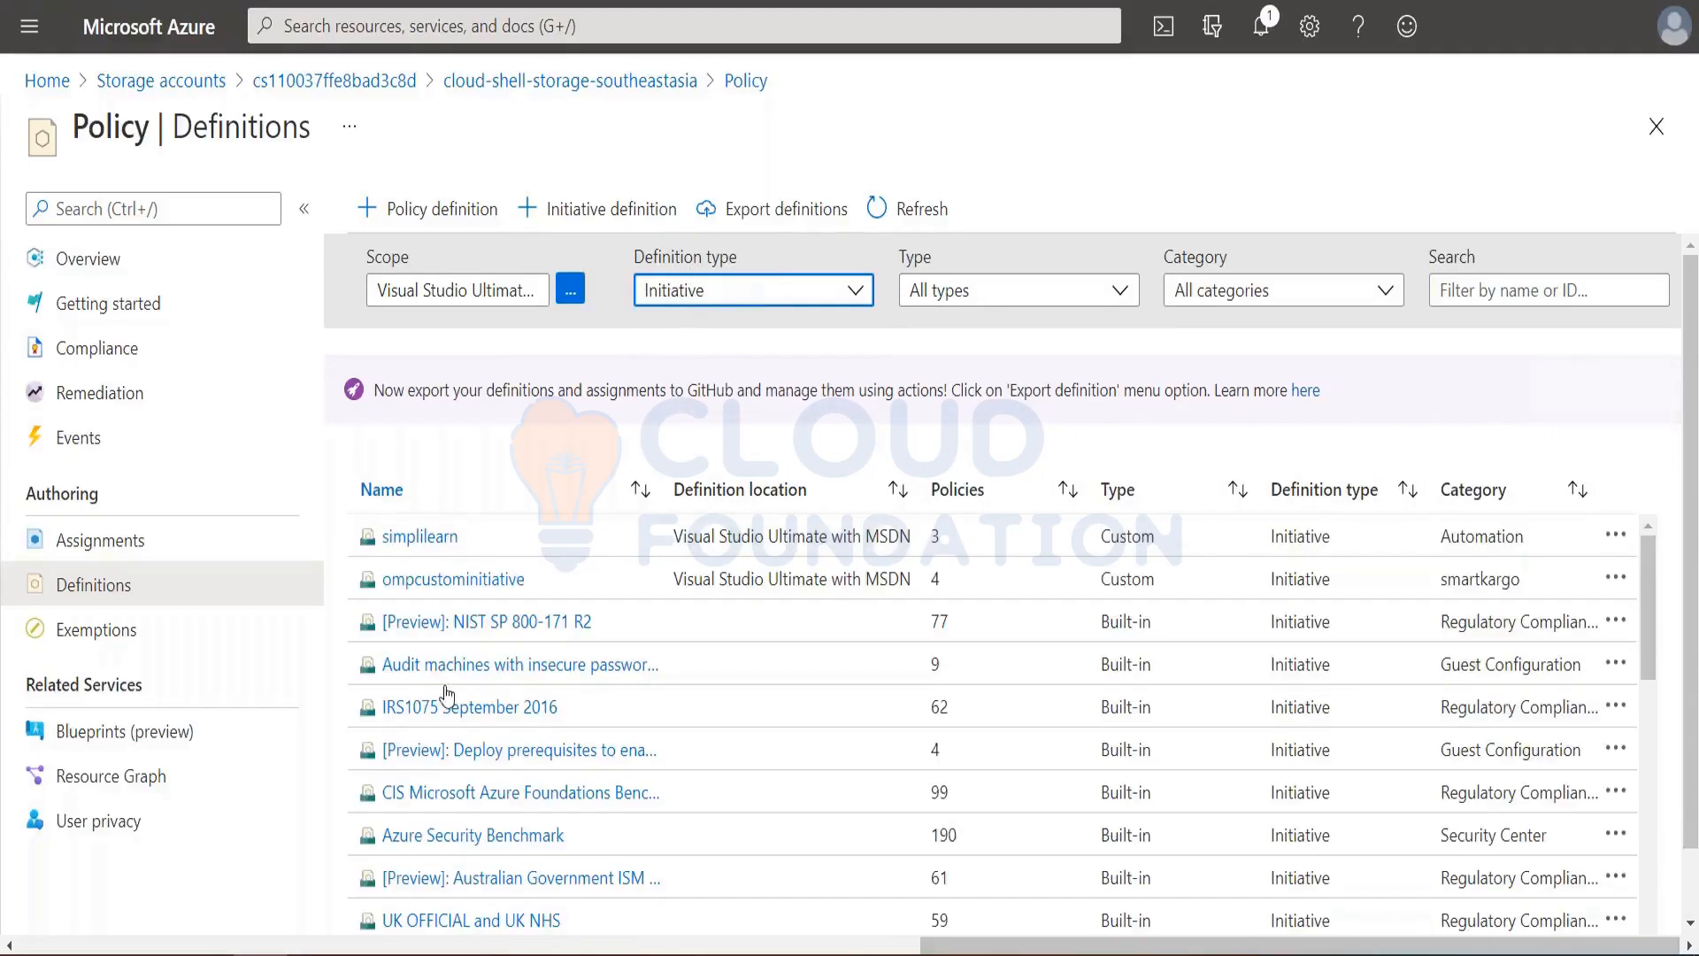
{"action": "scroll", "coordinate": [439, 783], "scroll_direction": "down", "scroll_amount": 2}
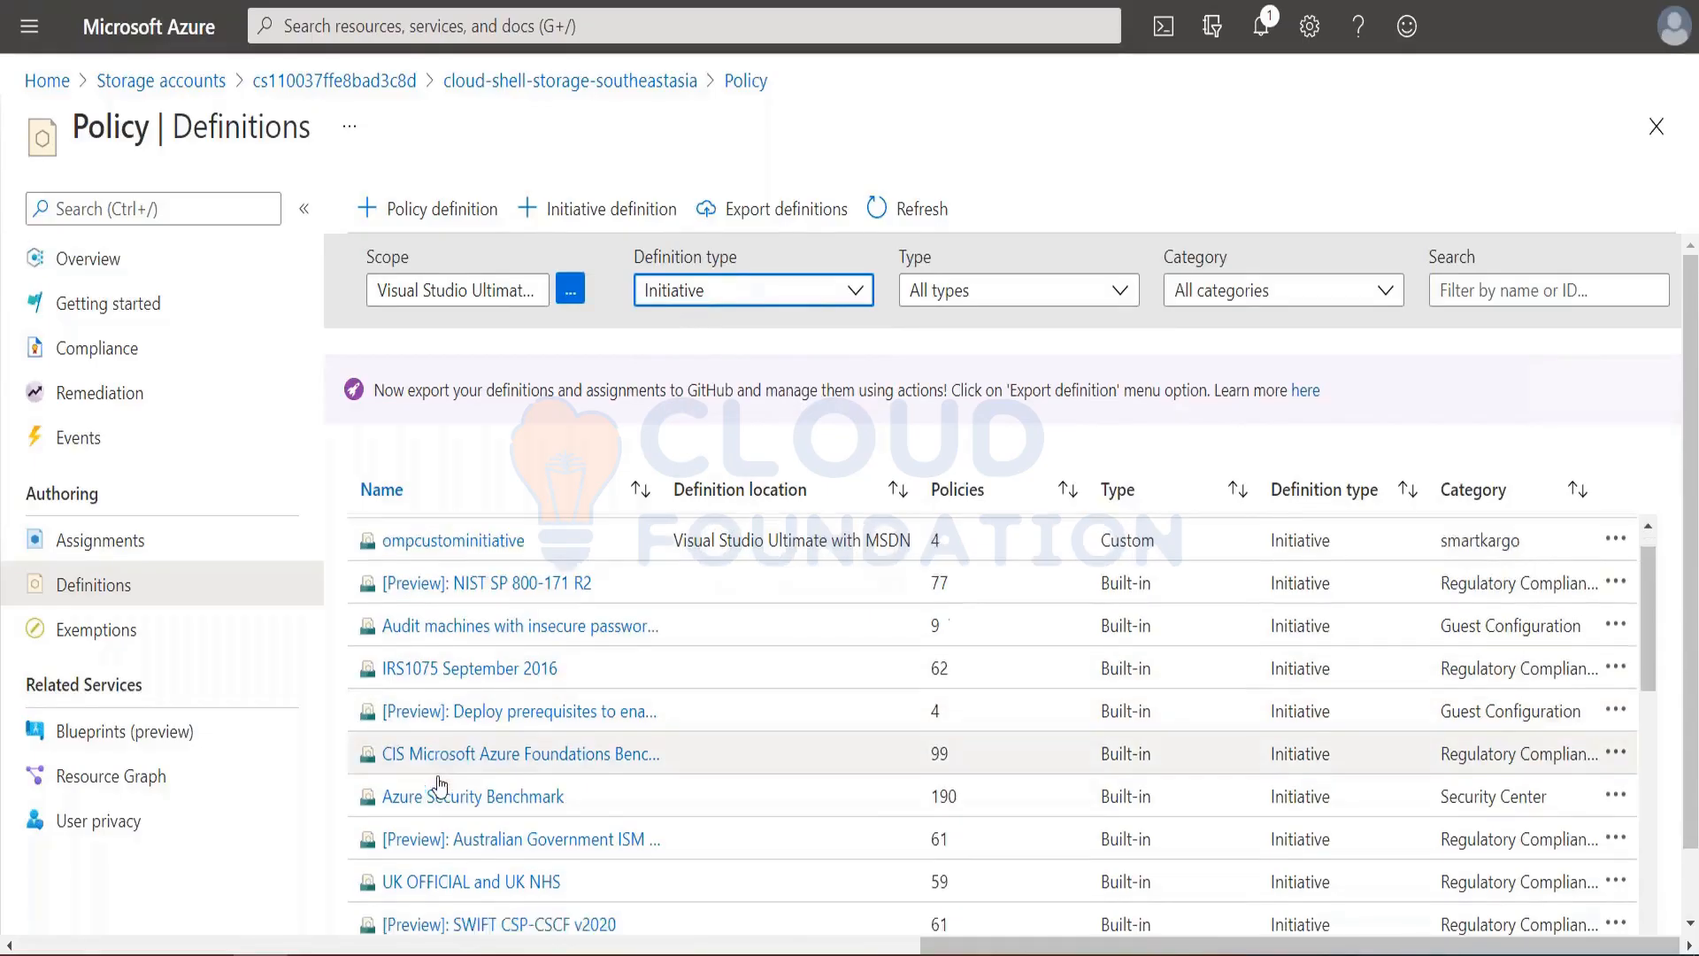
{"action": "scroll", "coordinate": [439, 783], "scroll_direction": "down", "scroll_amount": 2}
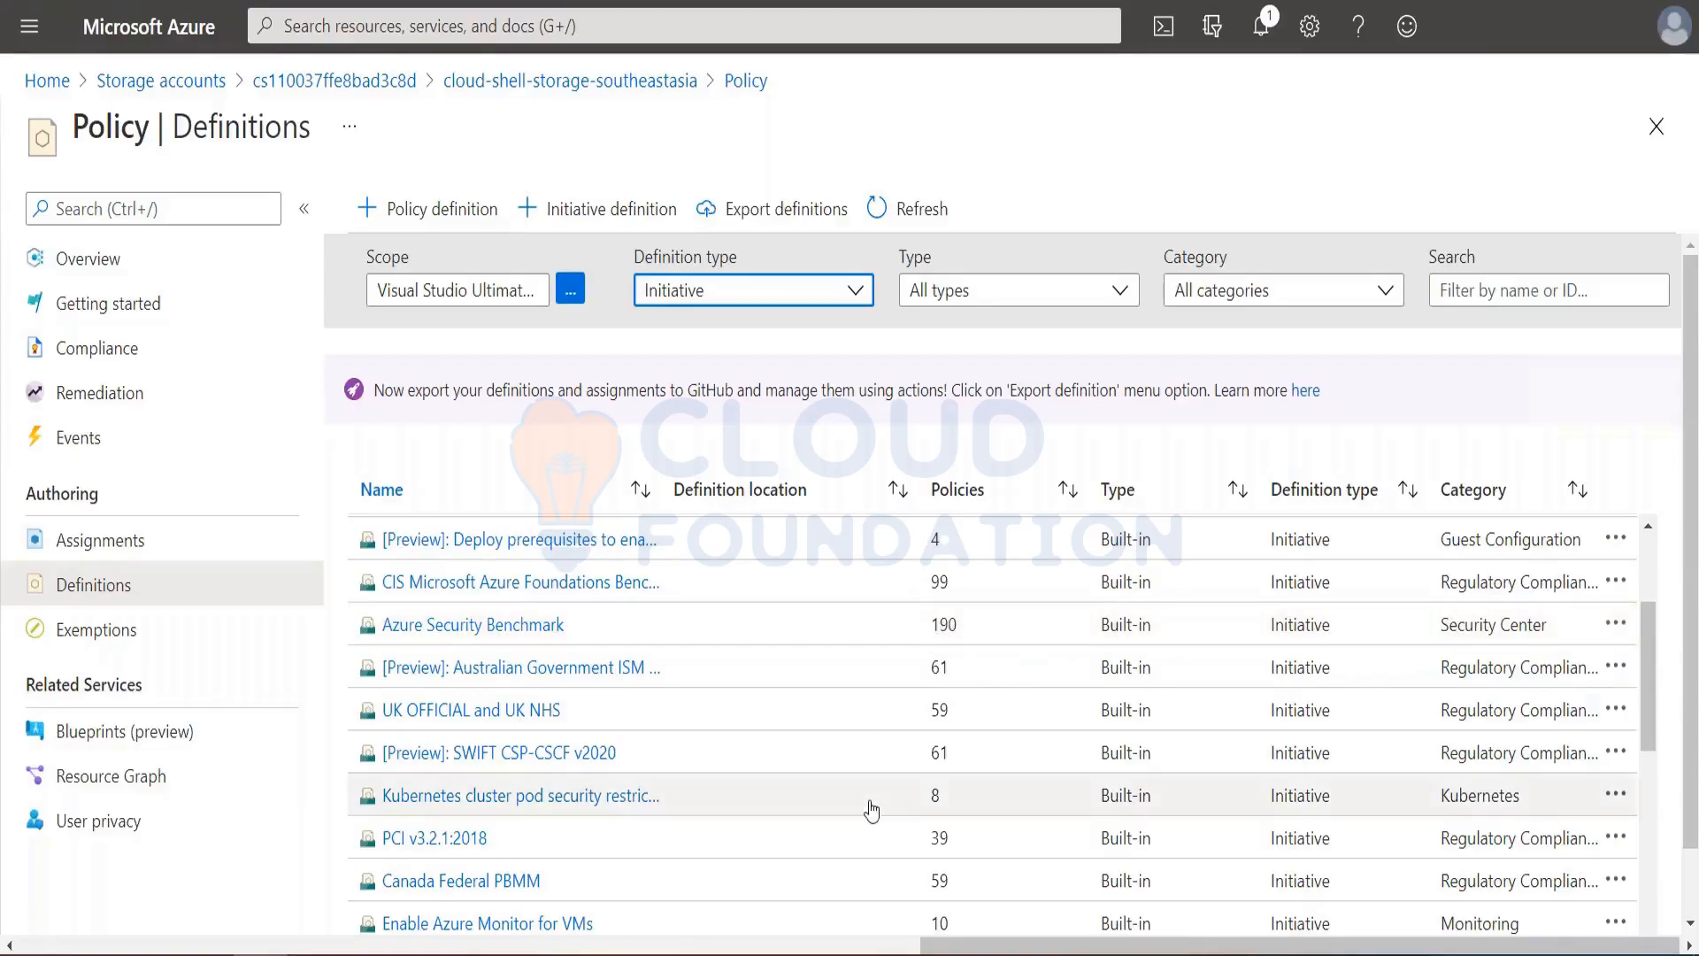
{"action": "scroll", "coordinate": [864, 802], "scroll_direction": "down", "scroll_amount": 3}
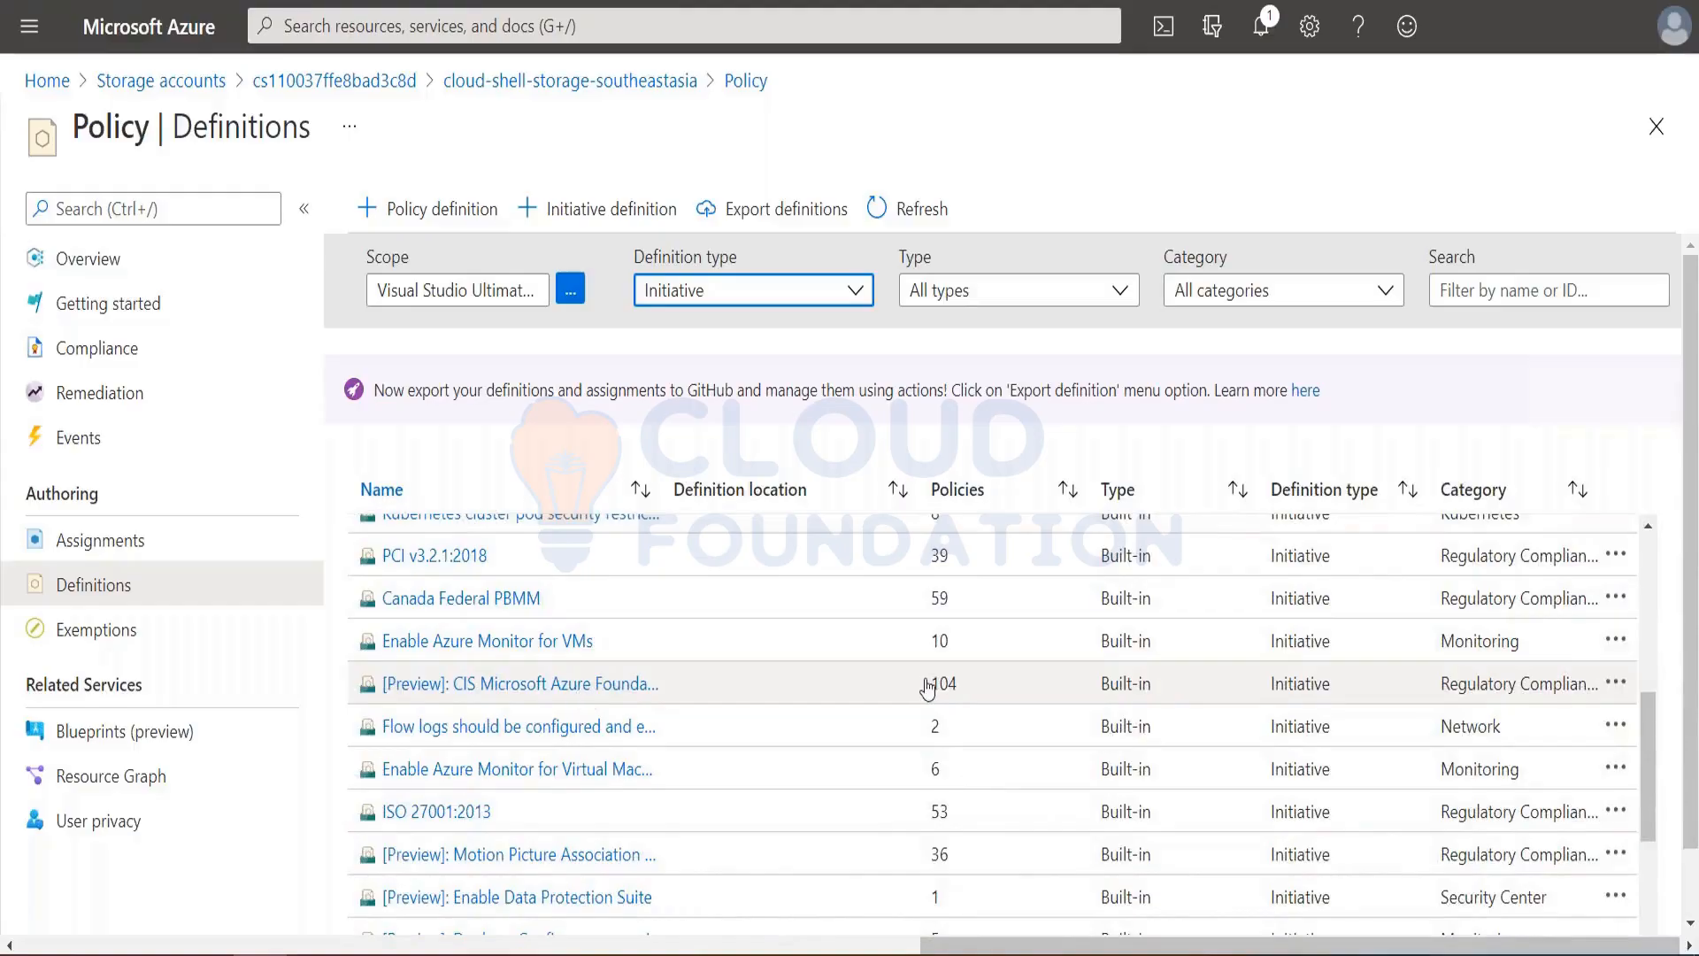
{"action": "scroll", "coordinate": [936, 780], "scroll_direction": "down", "scroll_amount": 2}
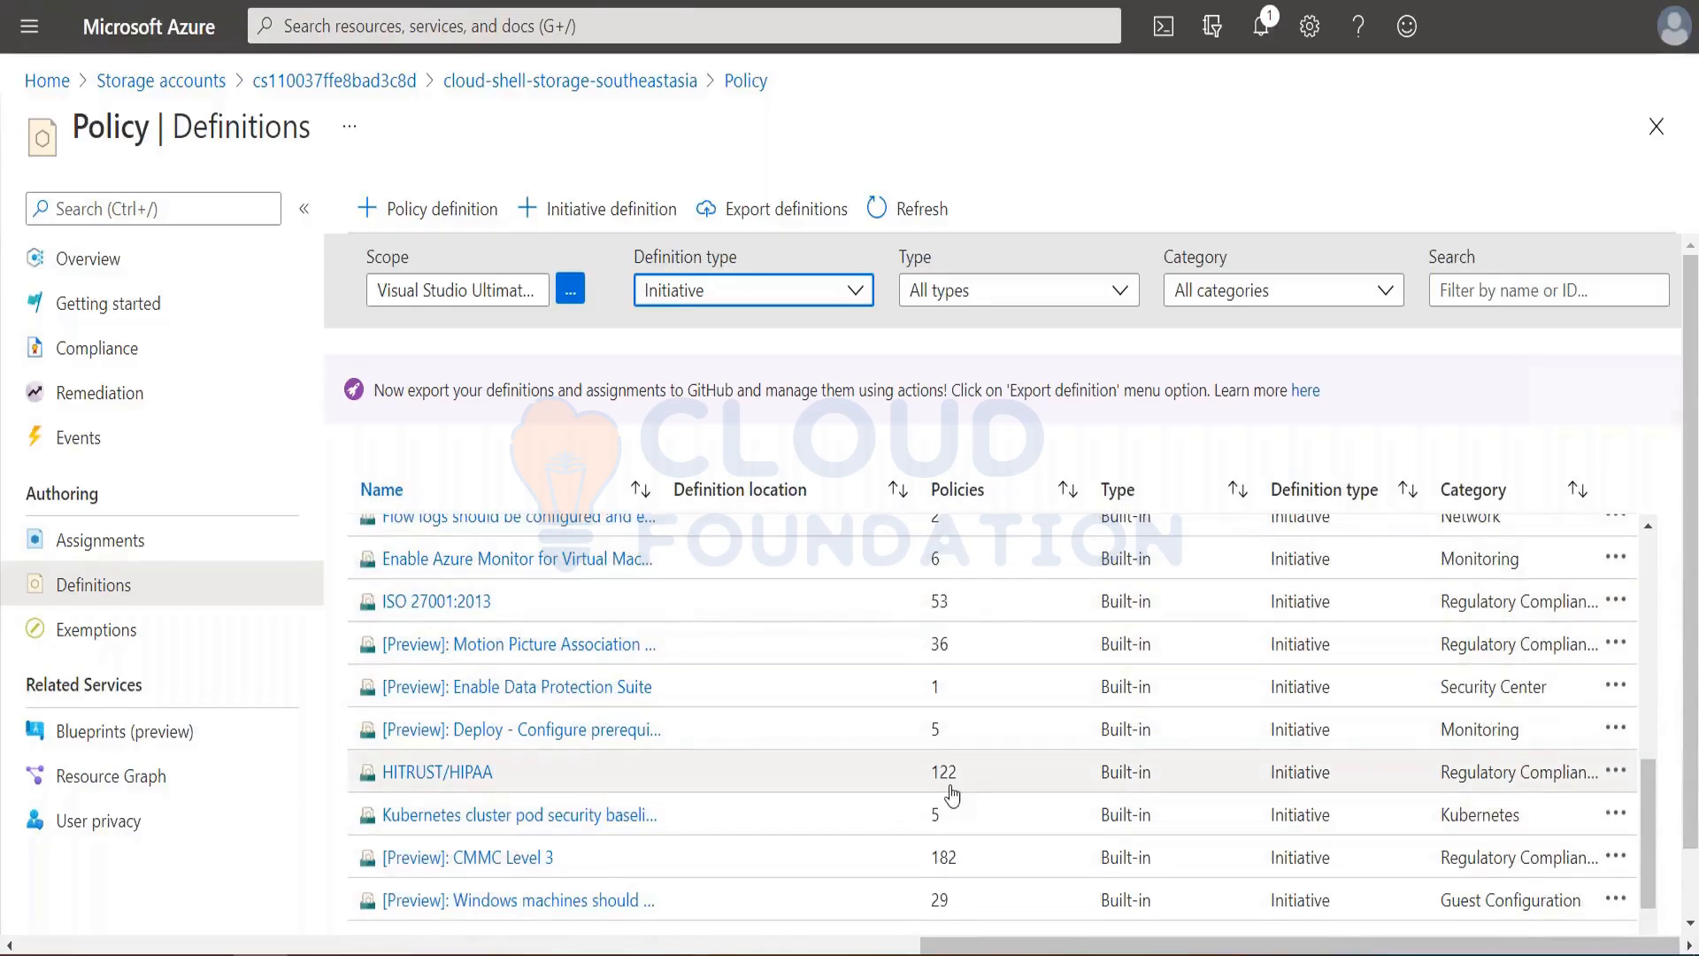
{"action": "scroll", "coordinate": [963, 784], "scroll_direction": "down", "scroll_amount": 2}
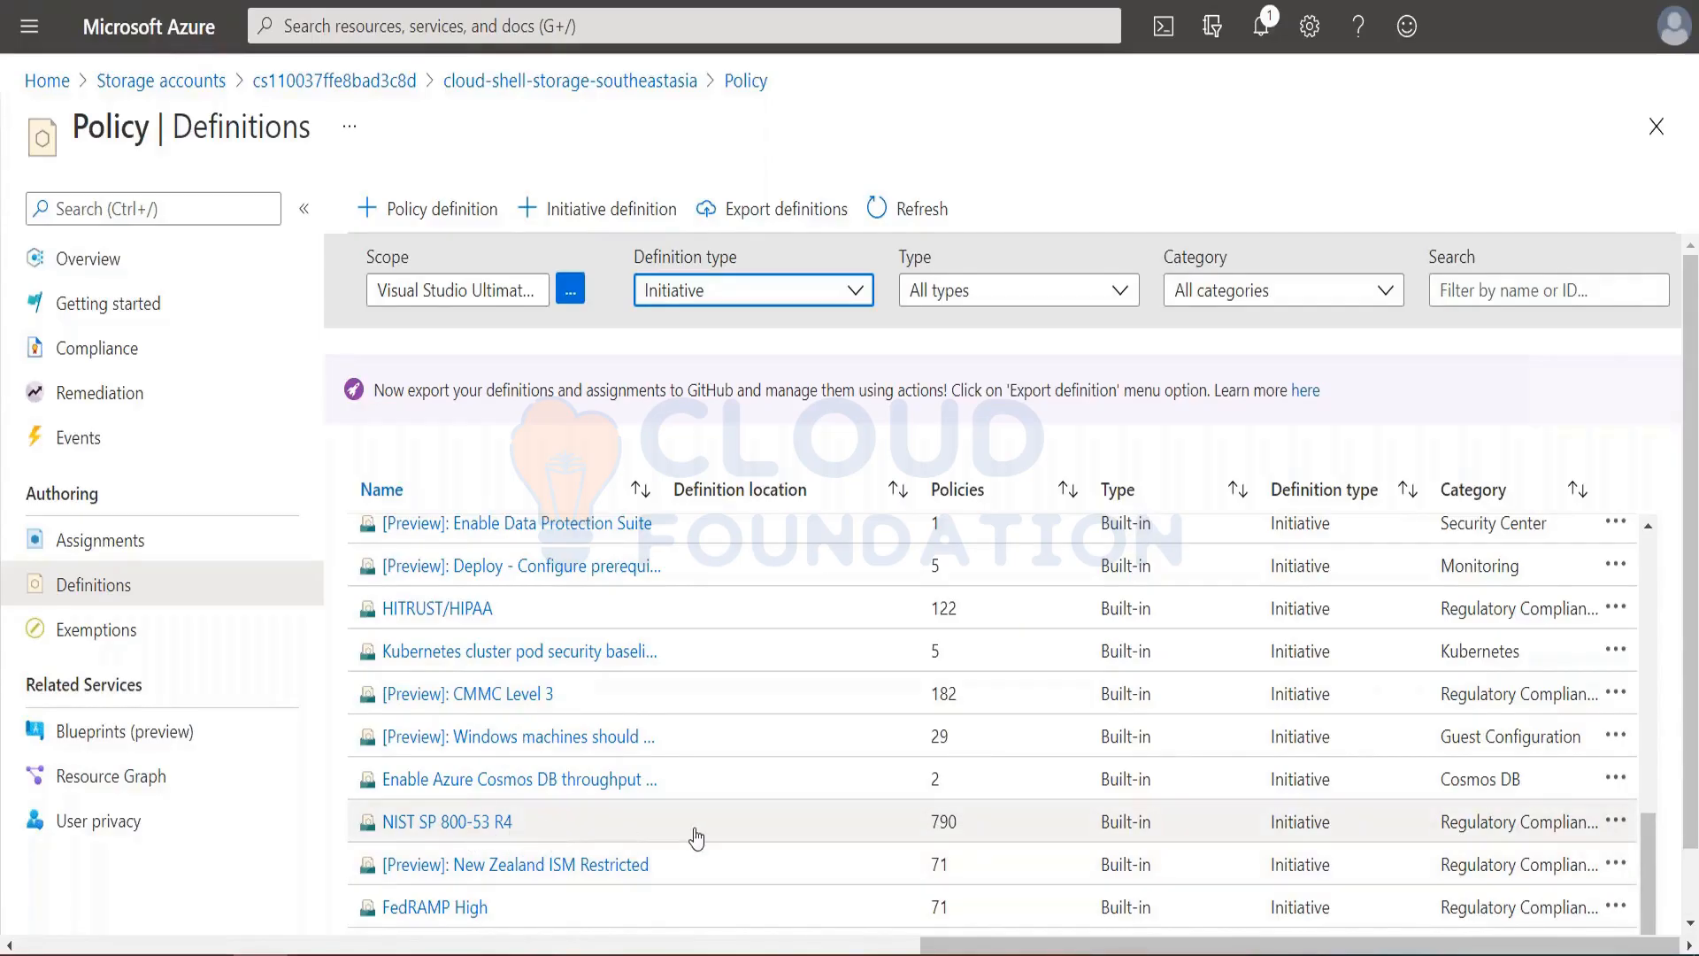
{"action": "scroll", "coordinate": [705, 839], "scroll_direction": "down", "scroll_amount": 1}
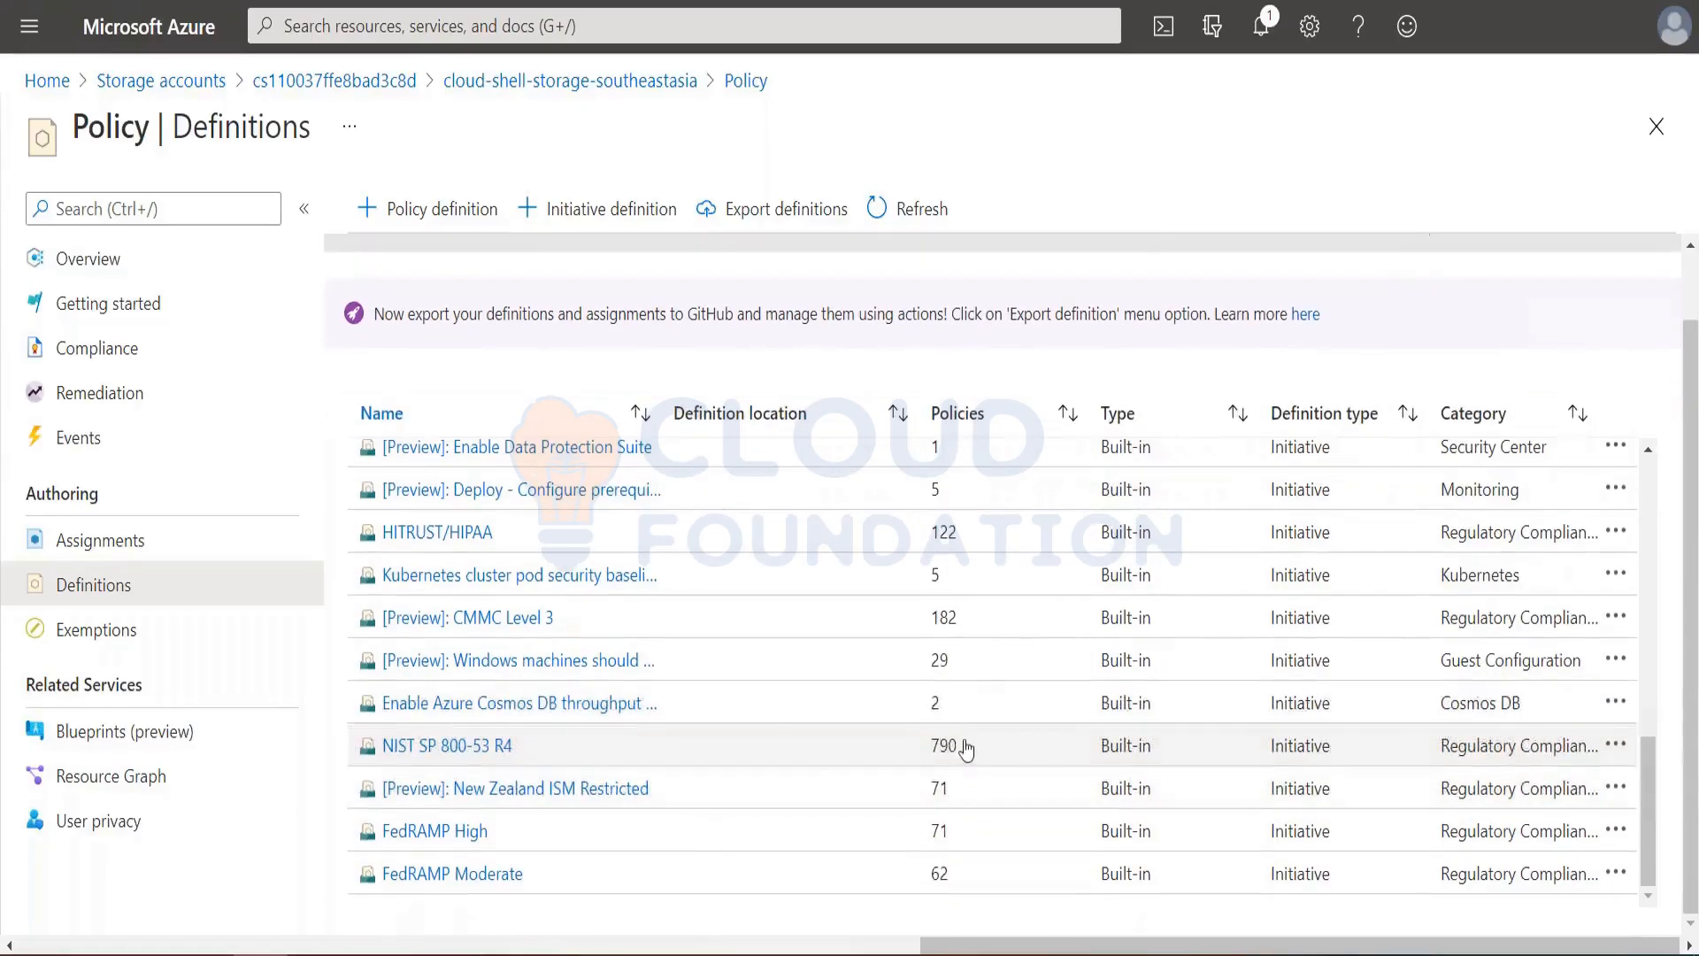